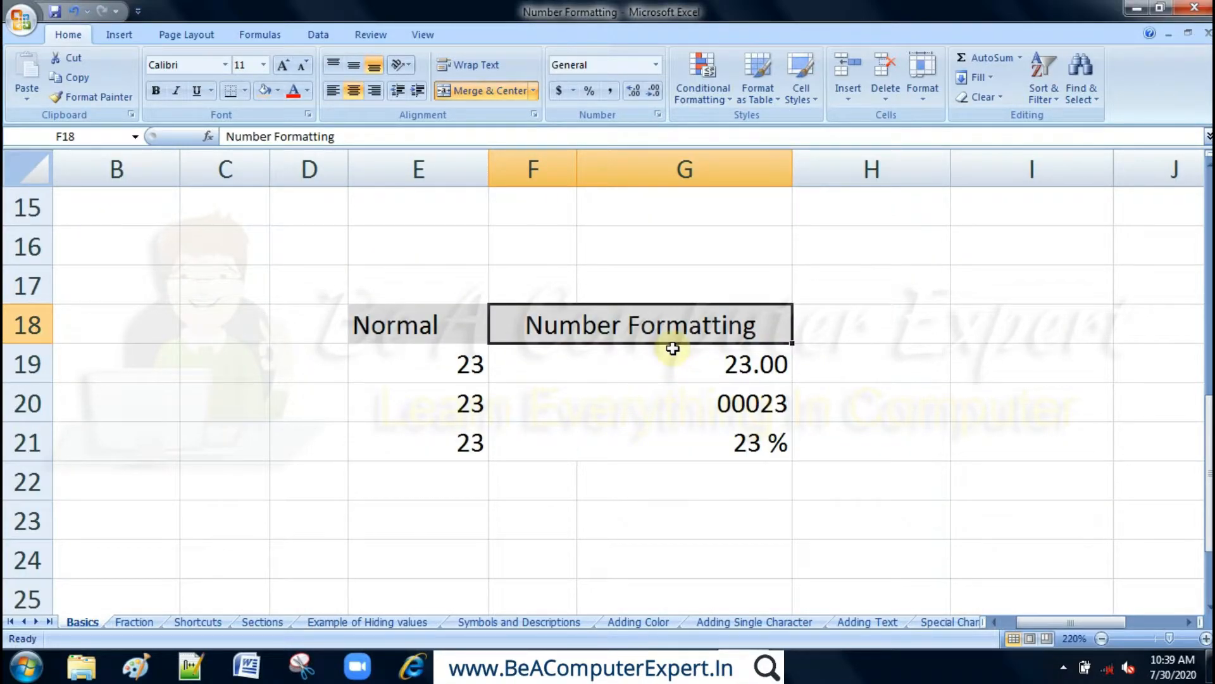
Step: Inspect the Normal and Number Formatting example cells in E18:G21, checking the stored value behind each formatted number
{"action": "left_click", "coordinate": [442, 319]}
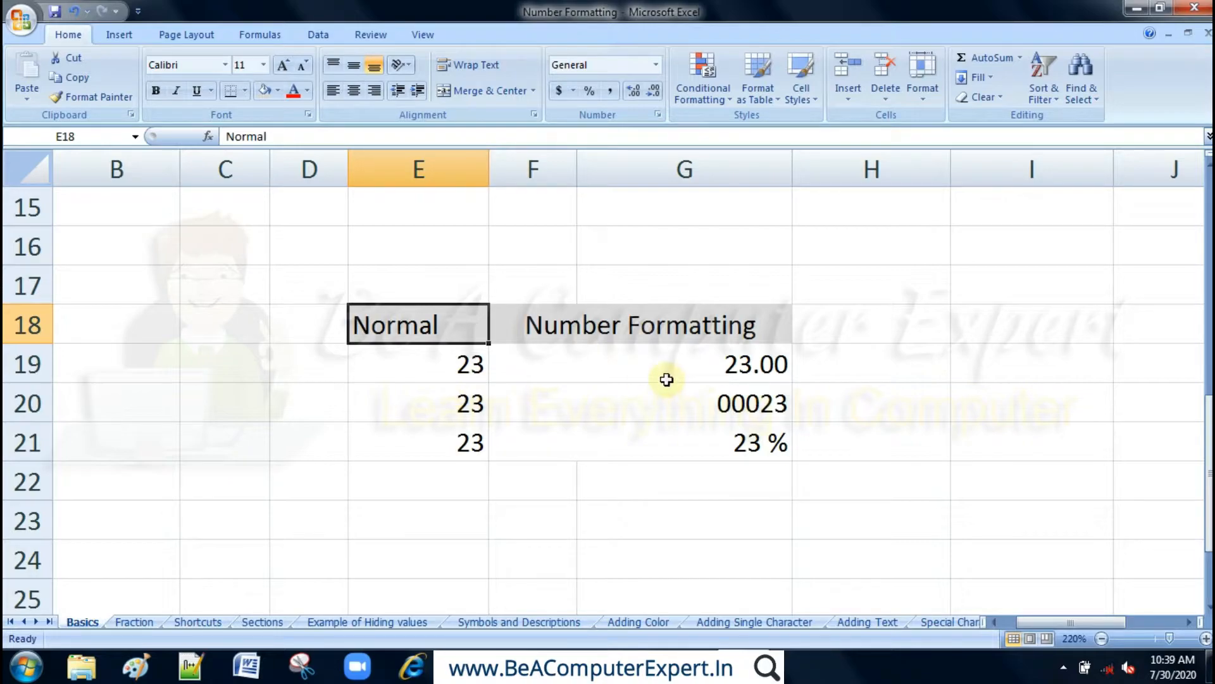
{"action": "left_click", "coordinate": [731, 372]}
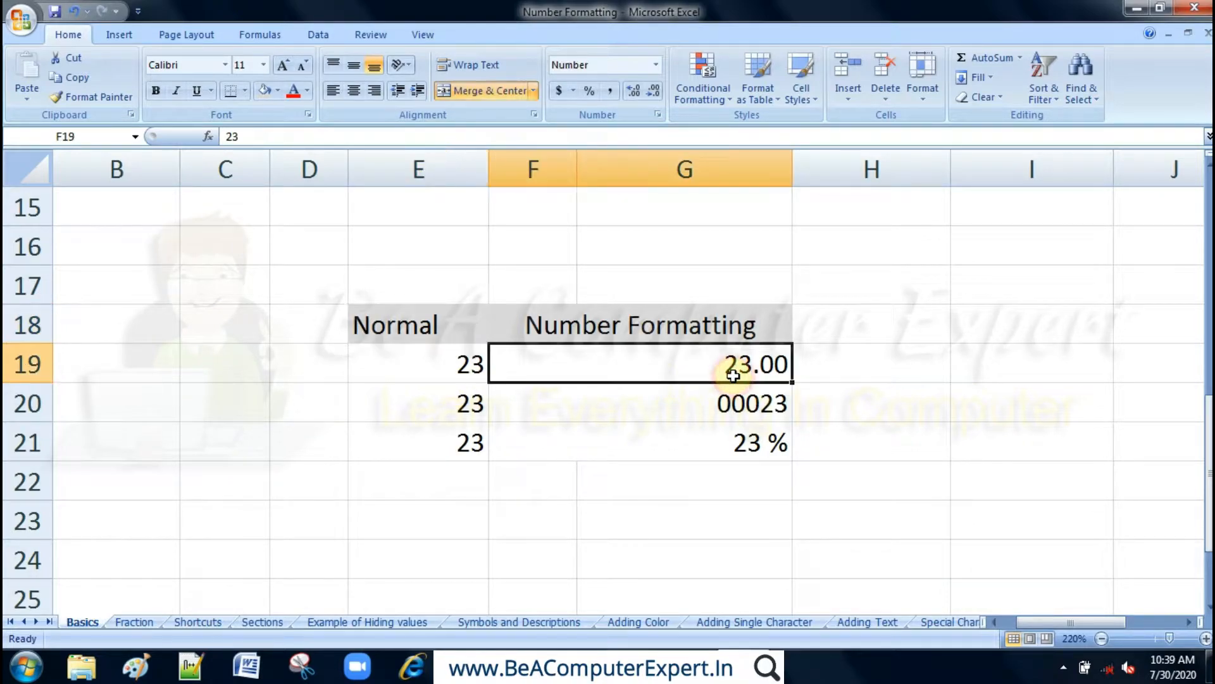
{"action": "left_click", "coordinate": [738, 407]}
{"action": "left_click", "coordinate": [751, 442]}
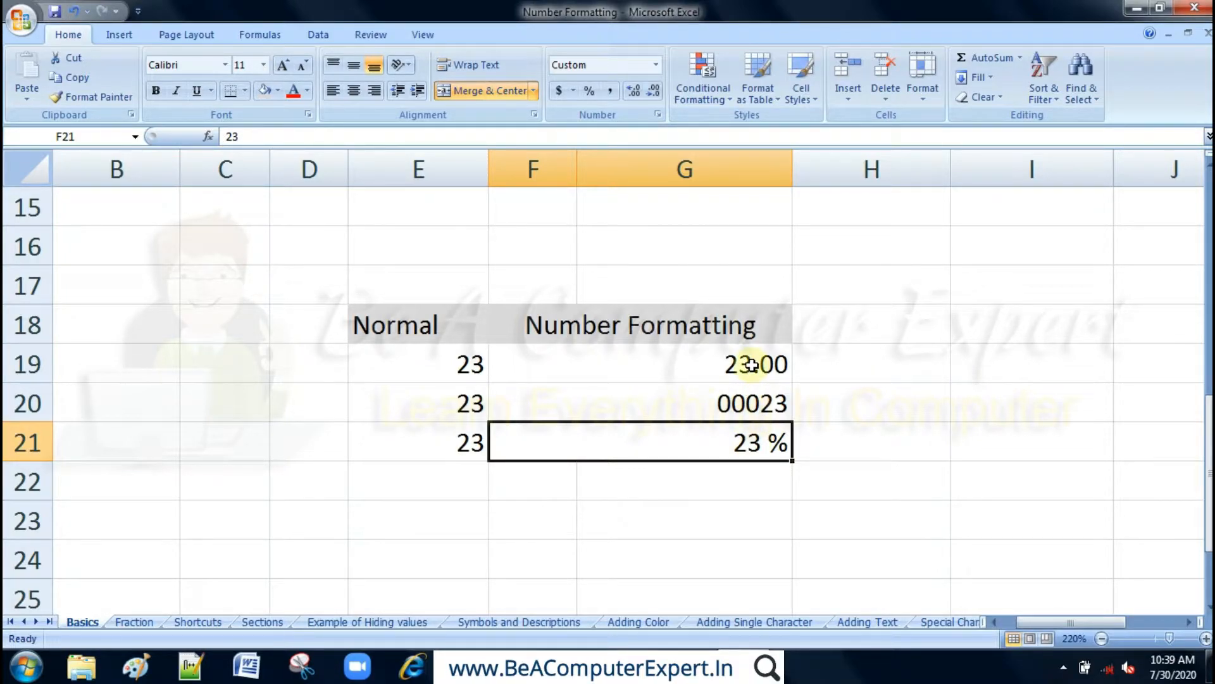
{"action": "left_click", "coordinate": [402, 356]}
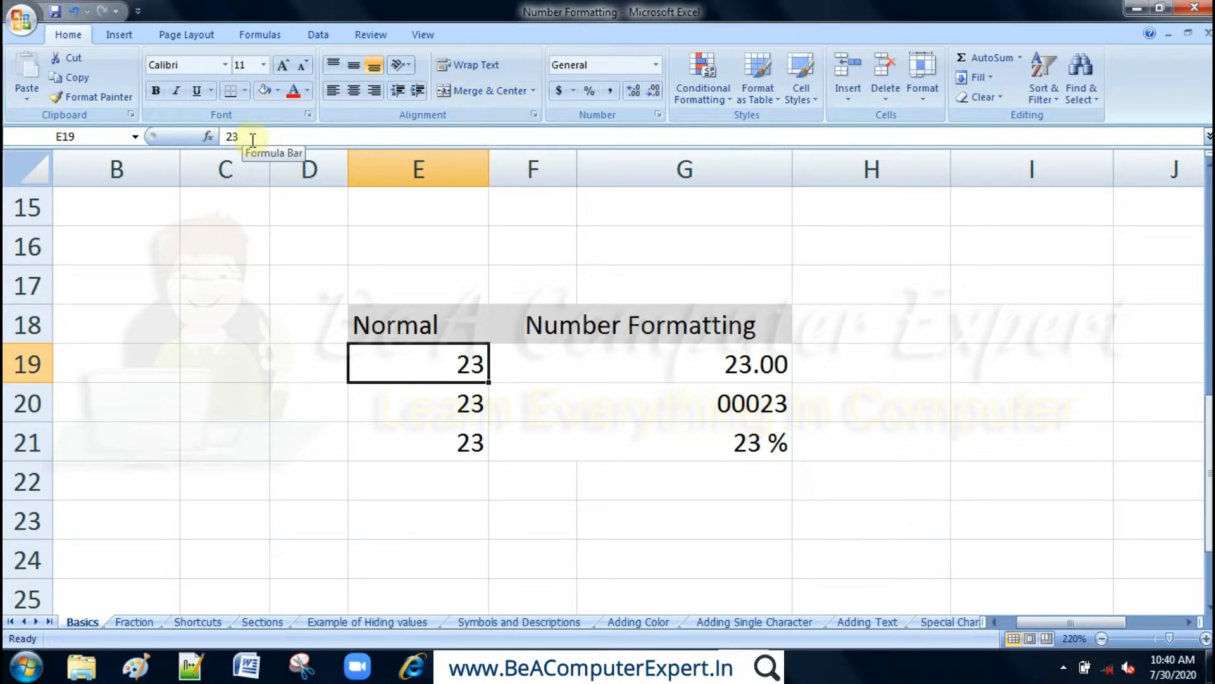
{"action": "left_click", "coordinate": [736, 374]}
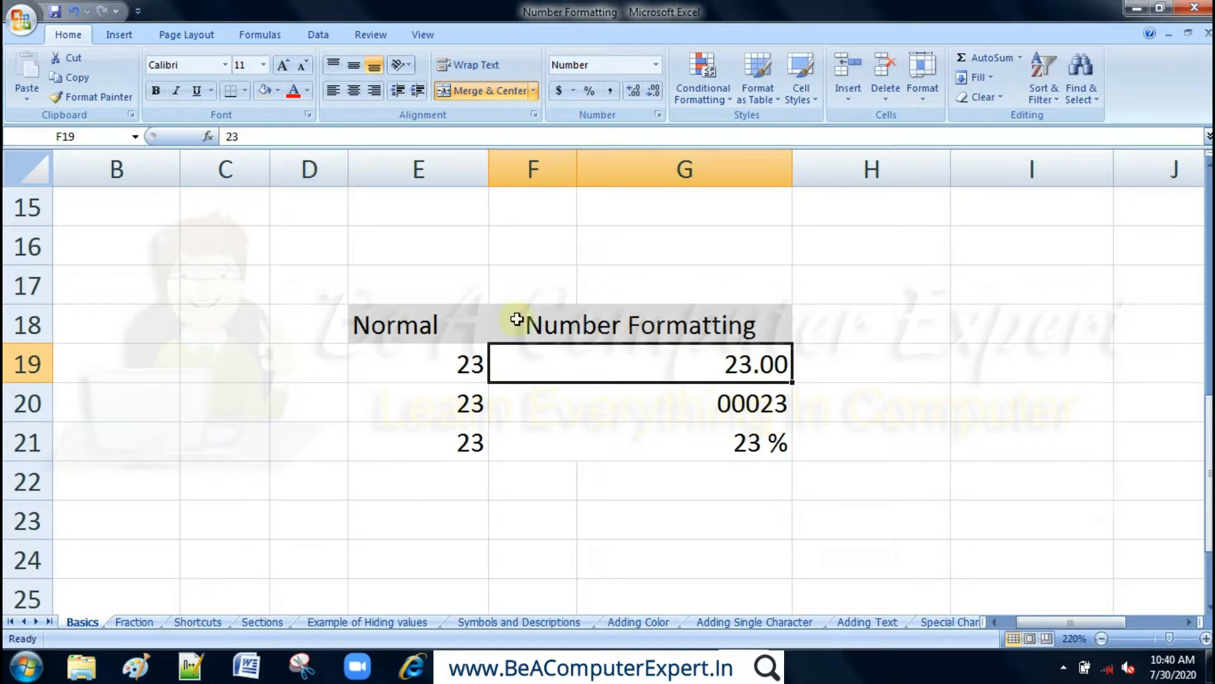
{"action": "left_click", "coordinate": [624, 397]}
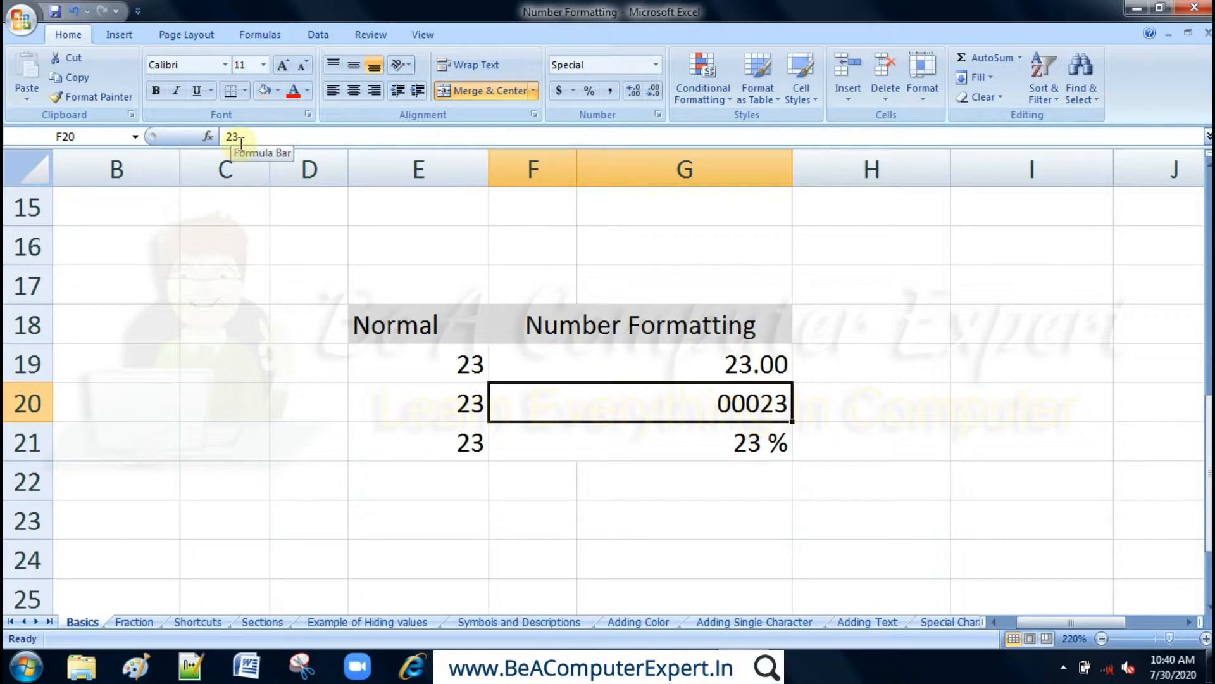
{"action": "left_click", "coordinate": [673, 442]}
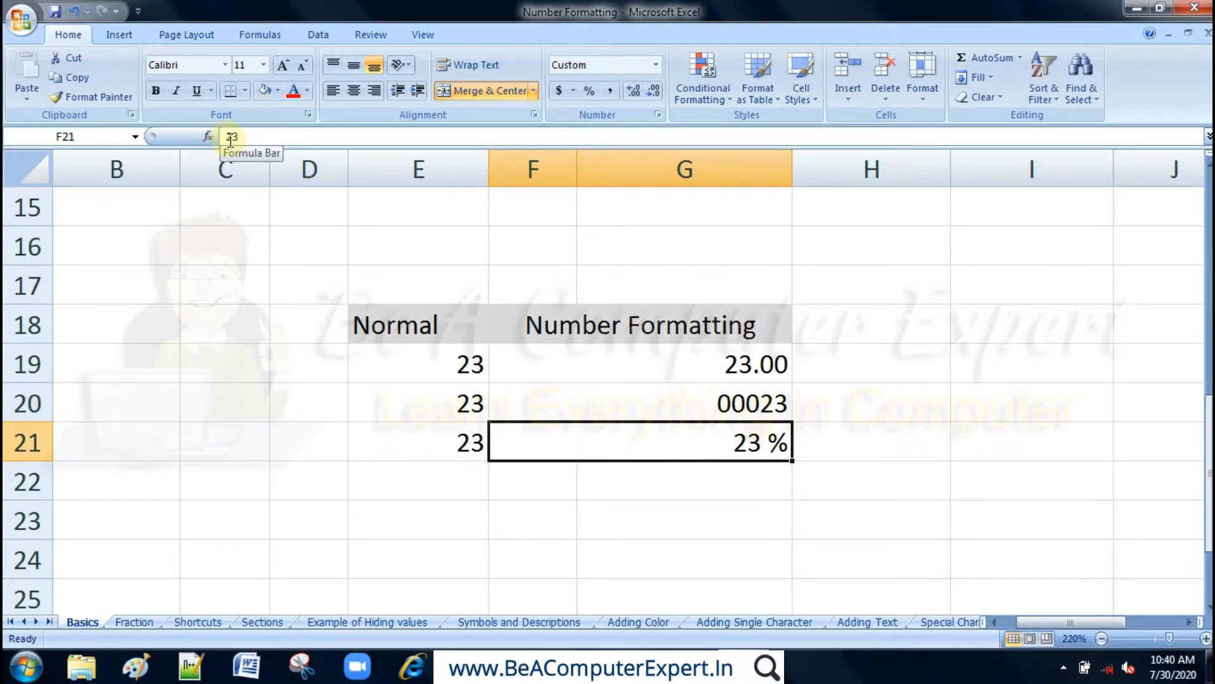
Step: Compare each plain number in E19:E21 with its formatted counterpart in the same row
{"action": "key", "text": "Up"}
{"action": "key", "text": "Up"}
{"action": "key", "text": "Up"}
{"action": "left_click", "coordinate": [444, 369]}
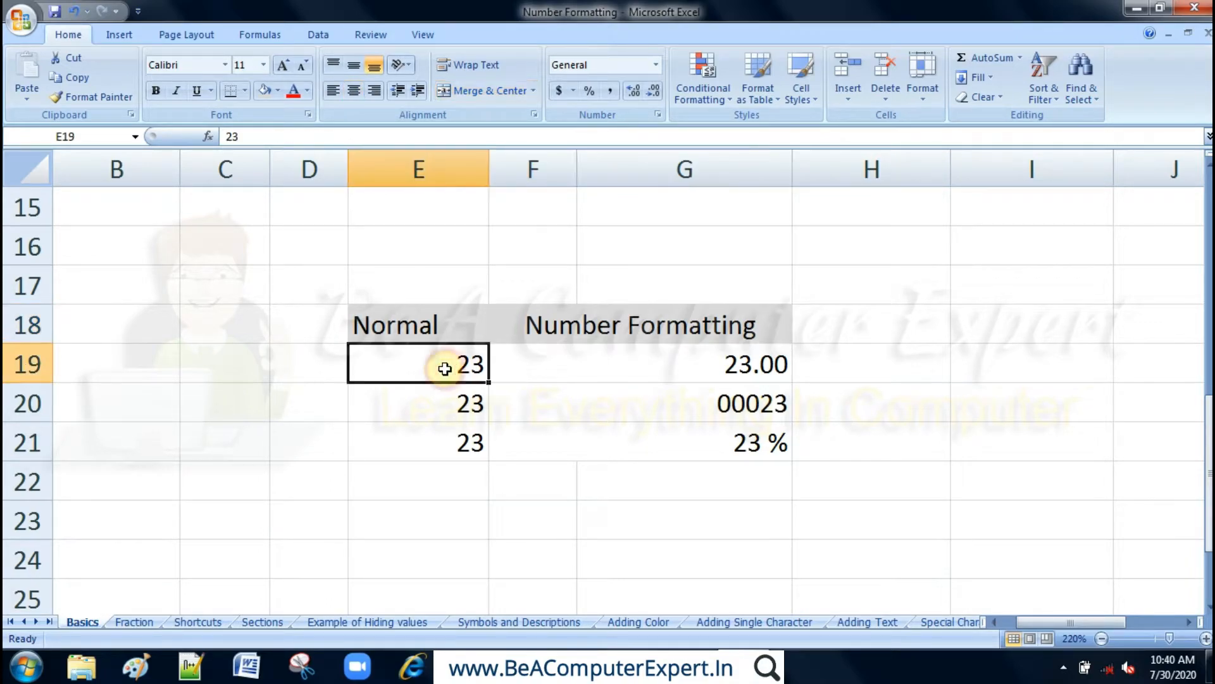
{"action": "left_click", "coordinate": [755, 361]}
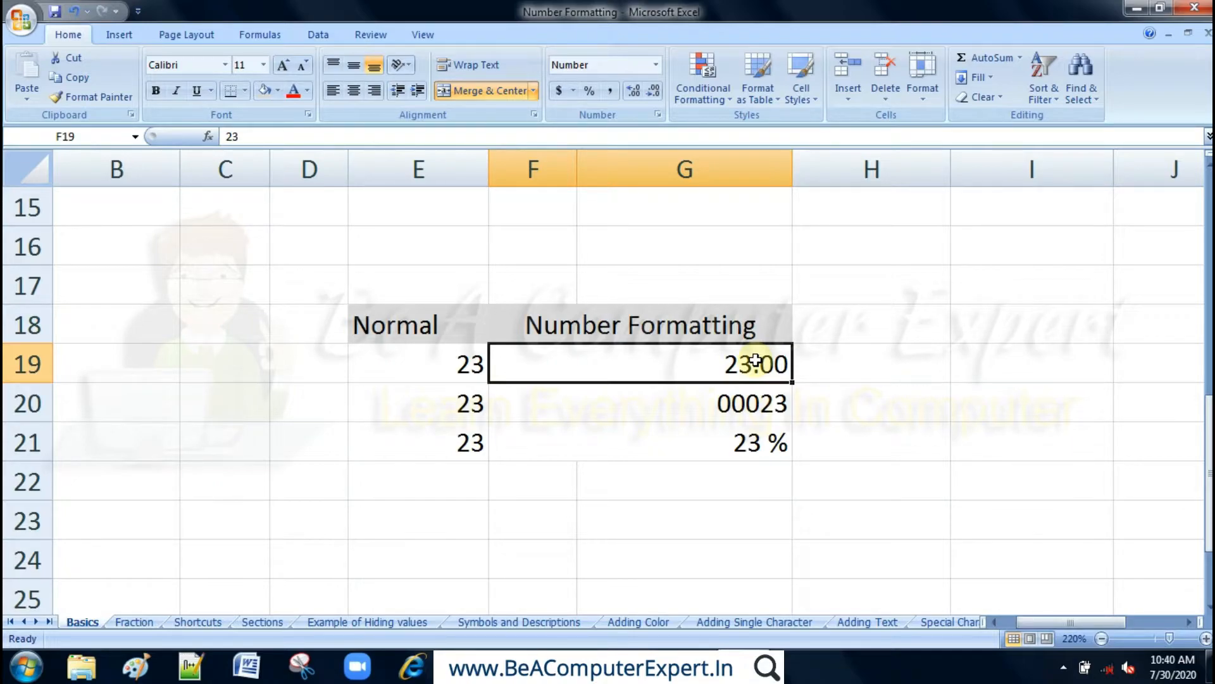
{"action": "left_click", "coordinate": [692, 404]}
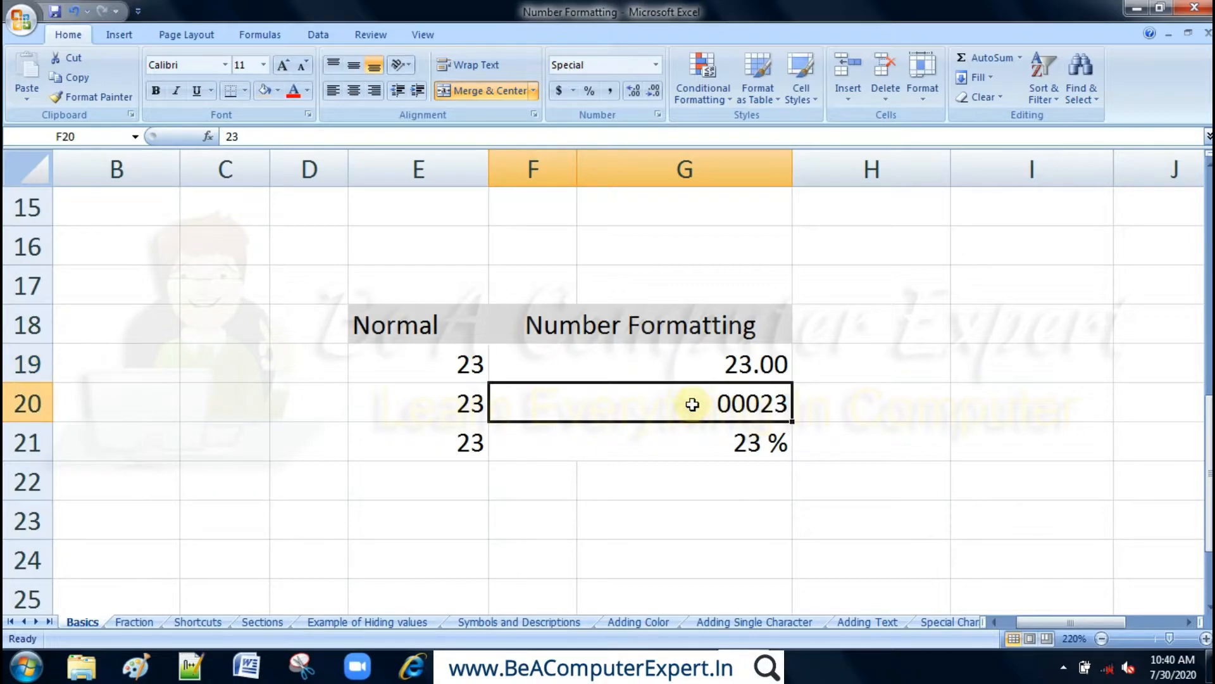
{"action": "left_click", "coordinate": [428, 412]}
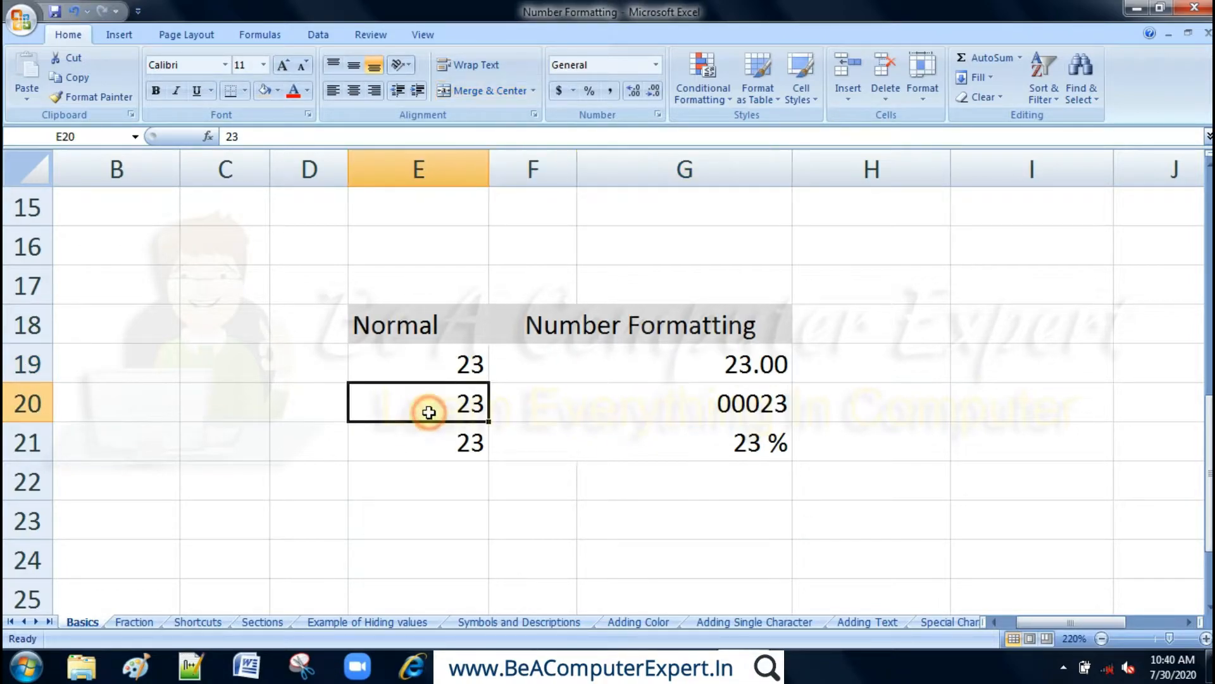
{"action": "left_click", "coordinate": [769, 404]}
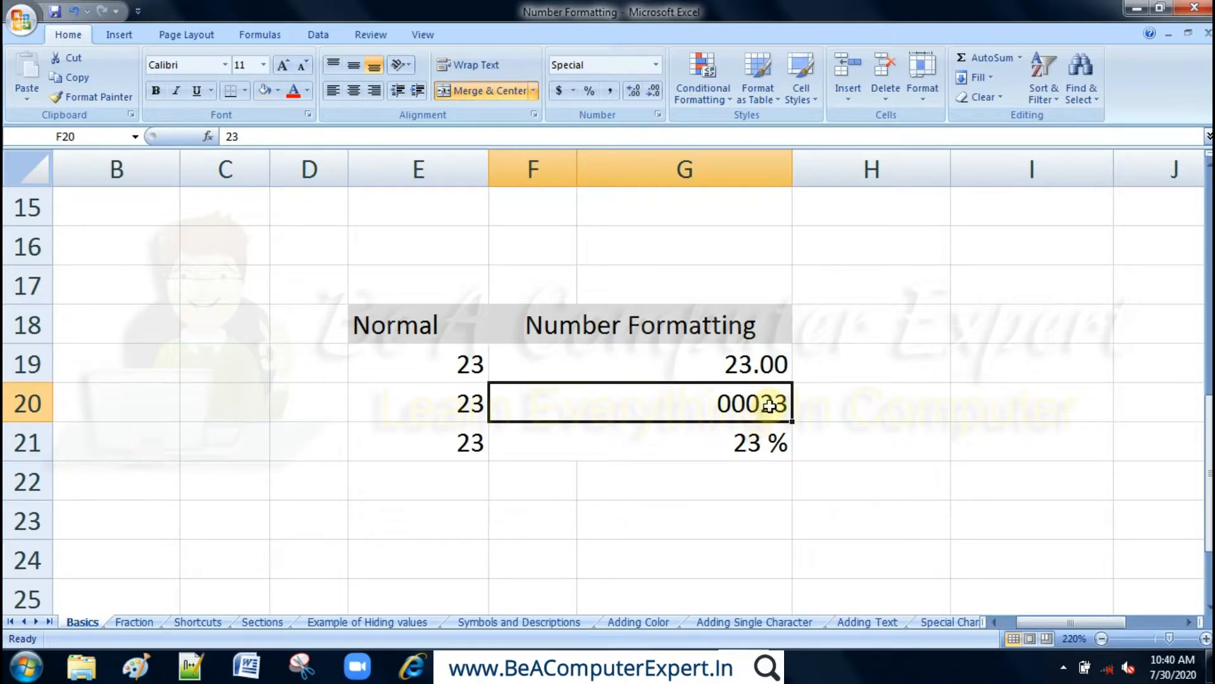
{"action": "left_click", "coordinate": [470, 441]}
{"action": "left_click", "coordinate": [758, 442]}
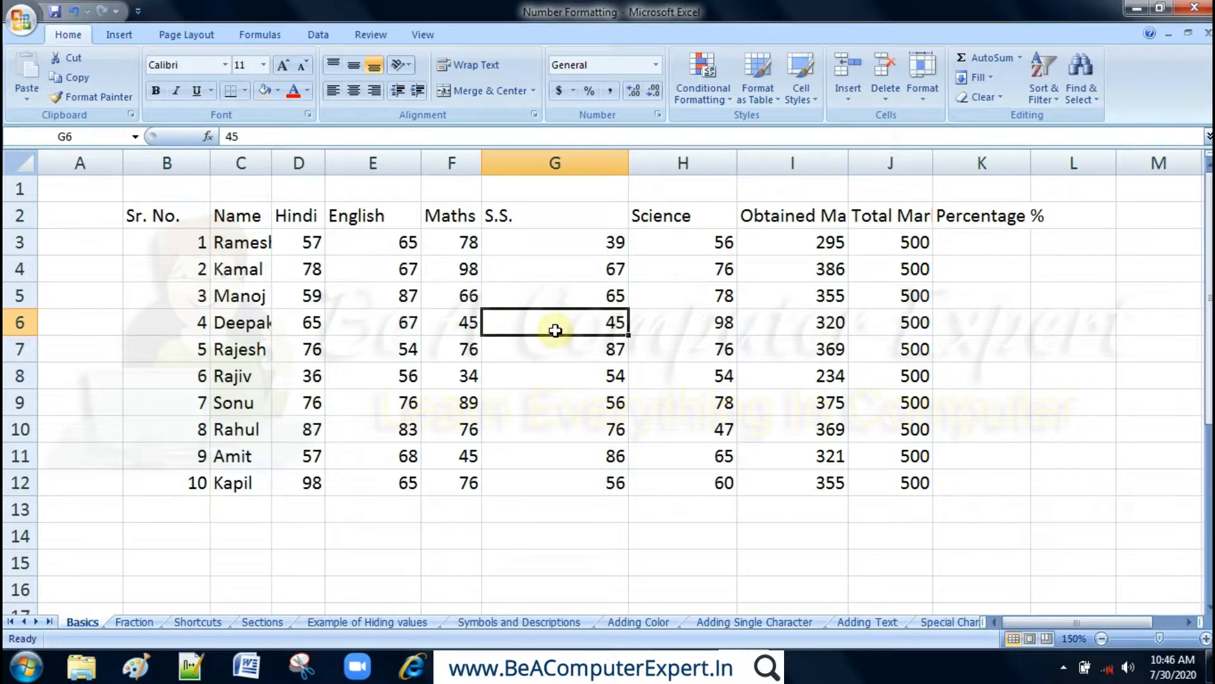
Step: Review the Obtained Marks formula, the Total Marks values and the empty Percentage % column in the student marks table
{"action": "left_click", "coordinate": [796, 221]}
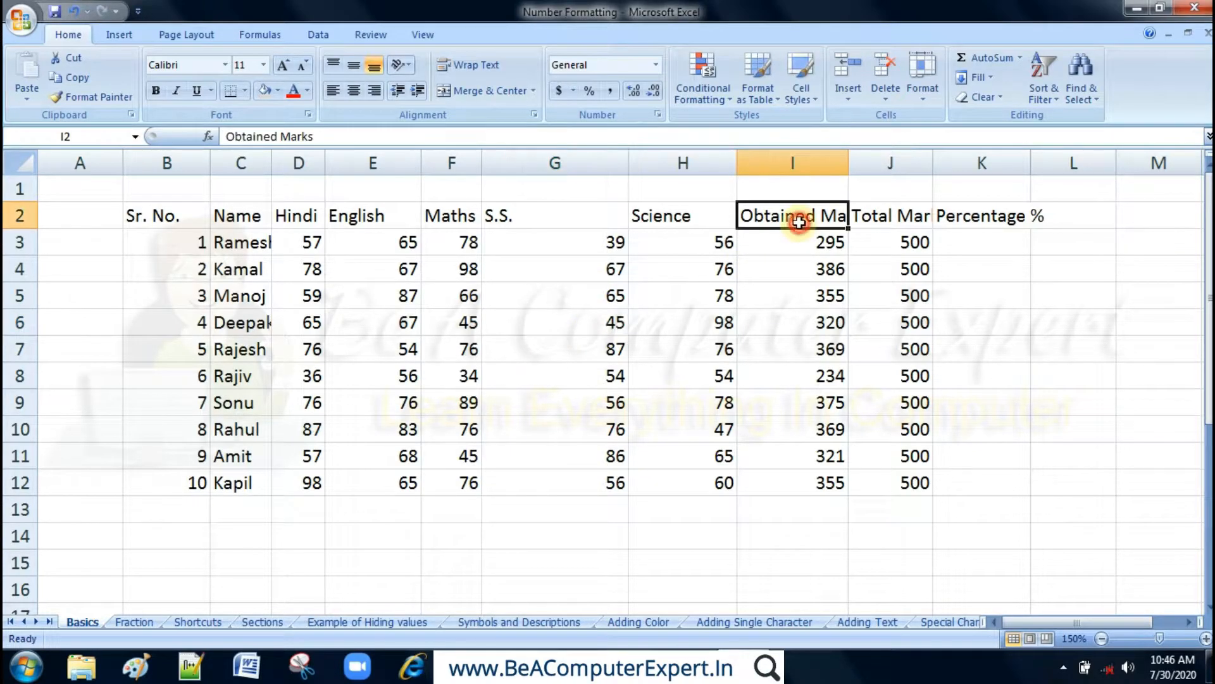
{"action": "left_click", "coordinate": [829, 240]}
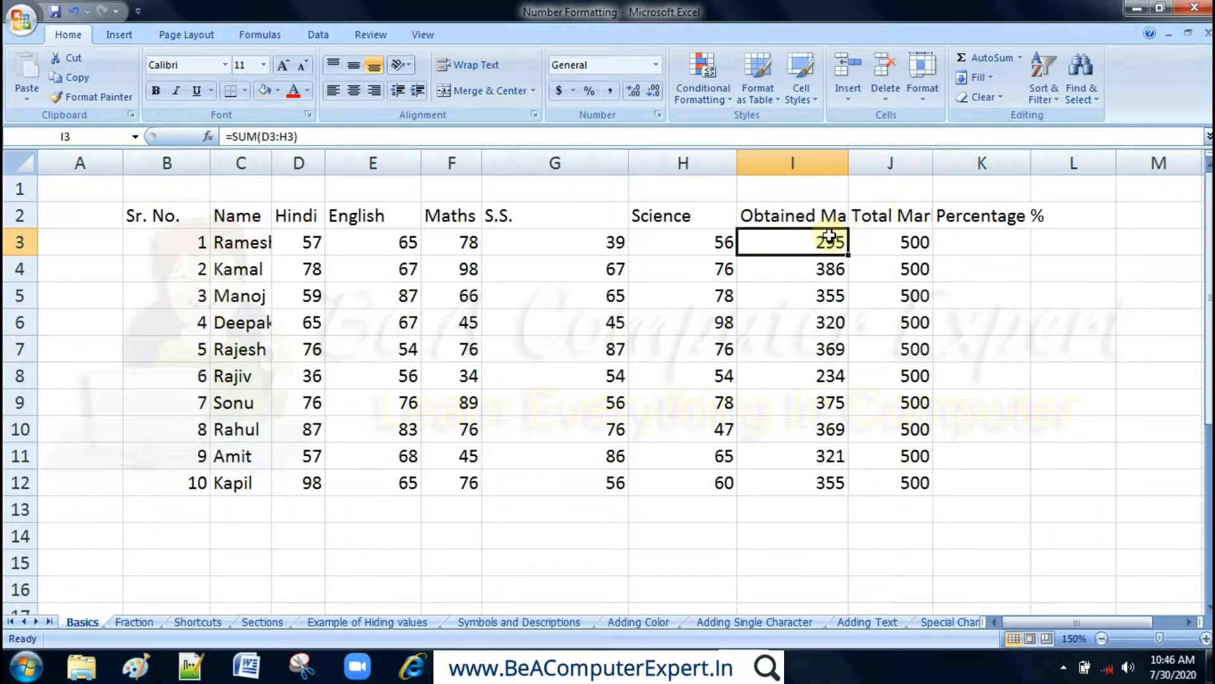
{"action": "left_click", "coordinate": [903, 246]}
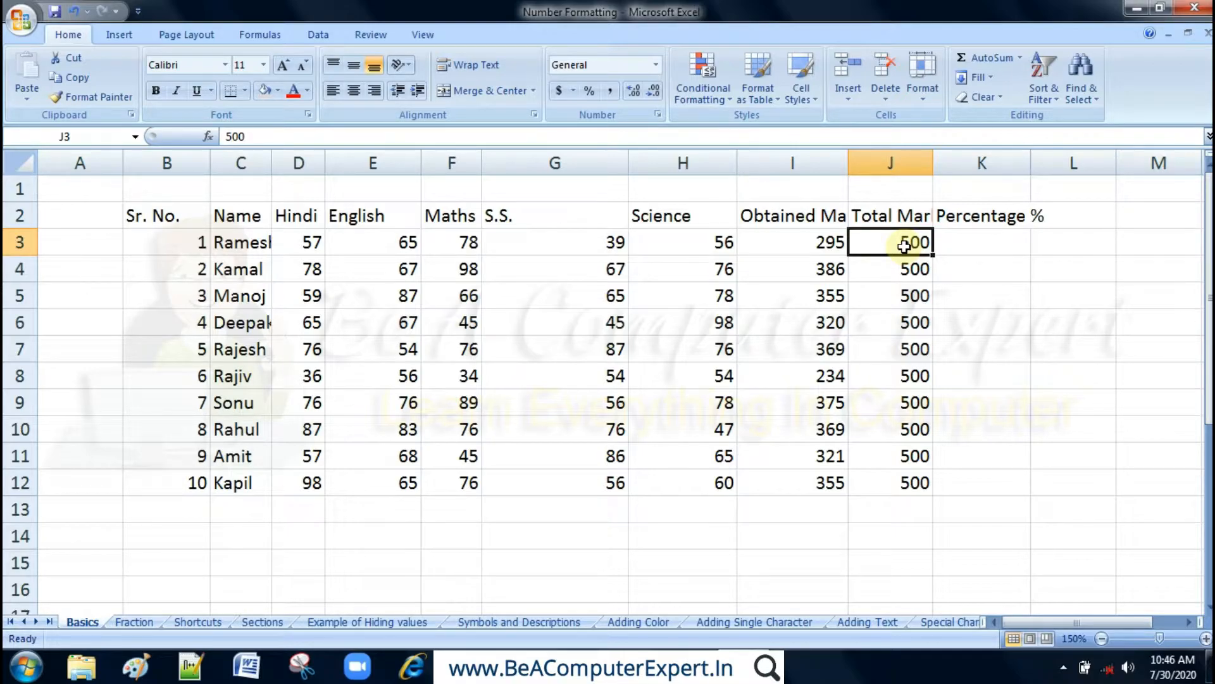
{"action": "left_click", "coordinate": [970, 247]}
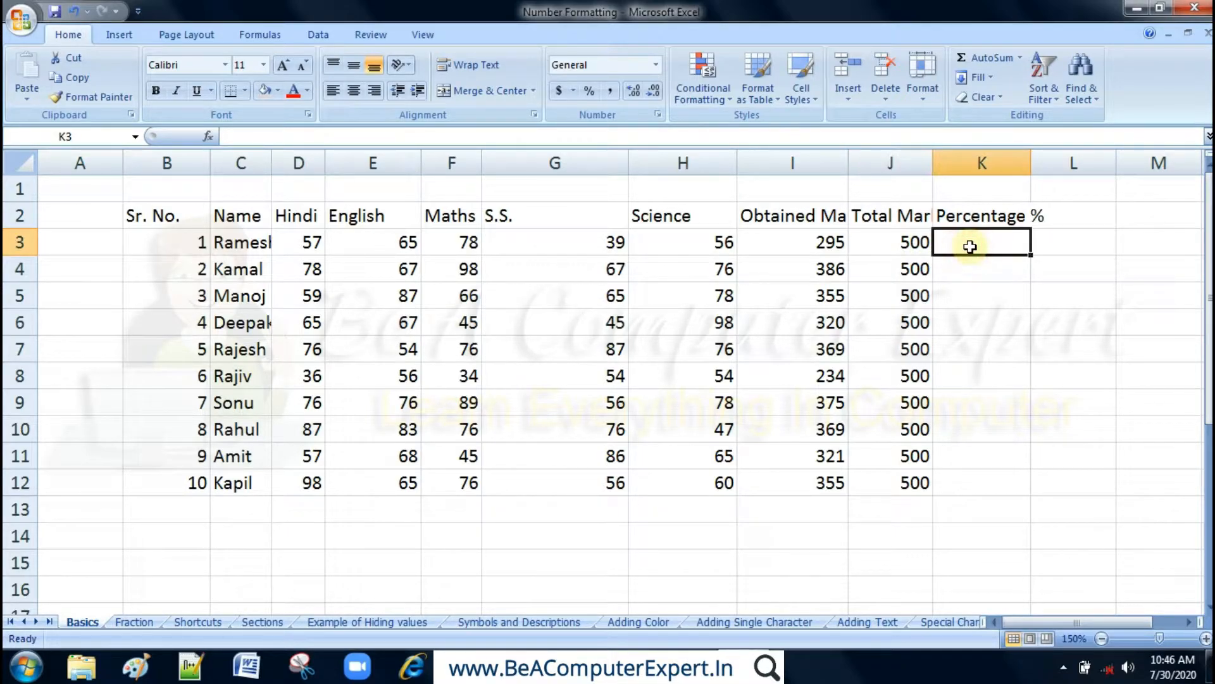
{"action": "left_click", "coordinate": [826, 242]}
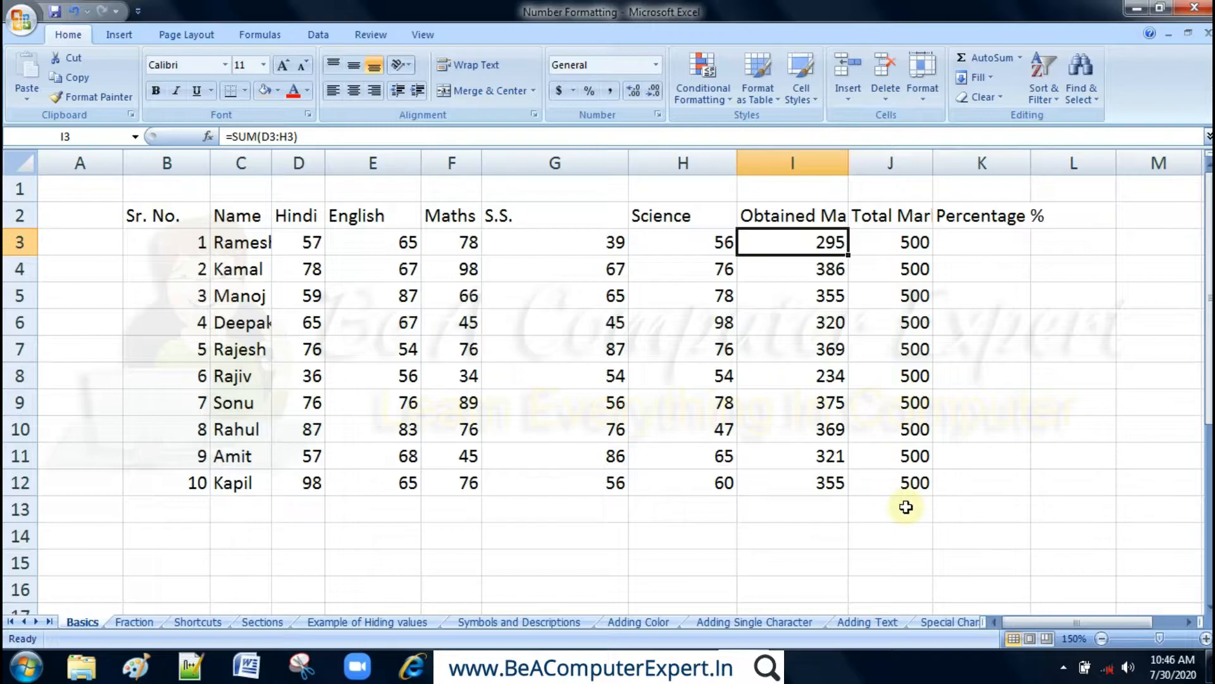
{"action": "left_click", "coordinate": [905, 486]}
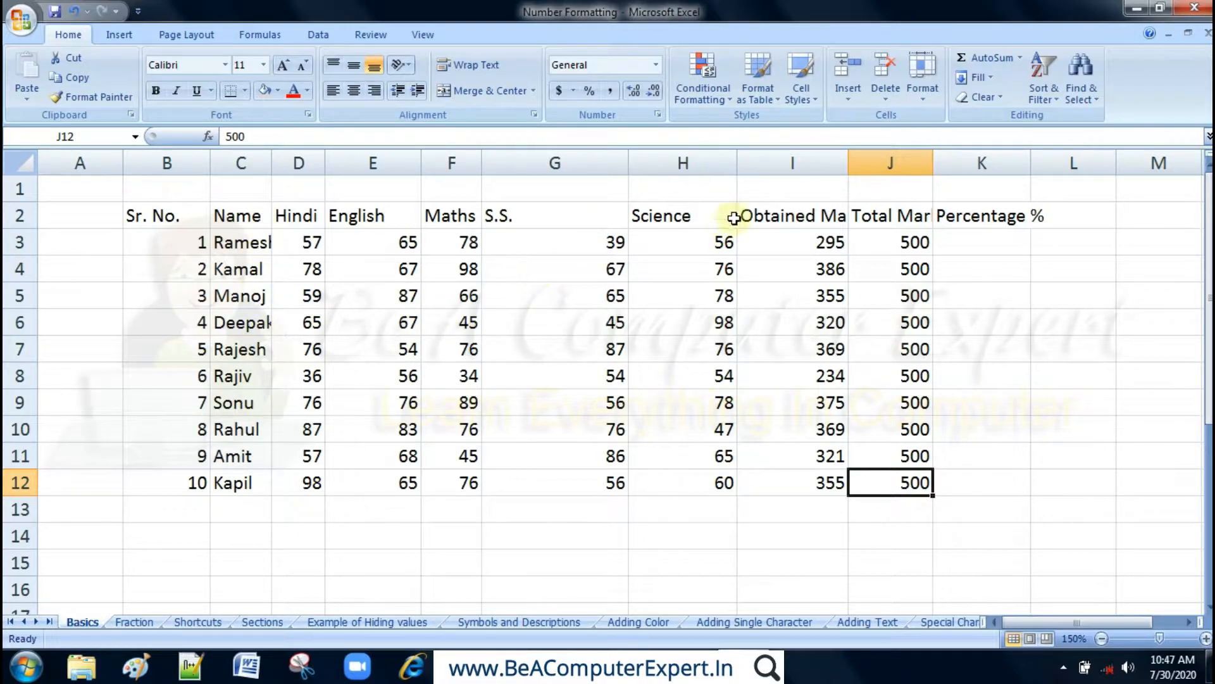
Step: AutoFit columns C through K of the marks table so that all names and headings fit
{"action": "left_click", "coordinate": [774, 214]}
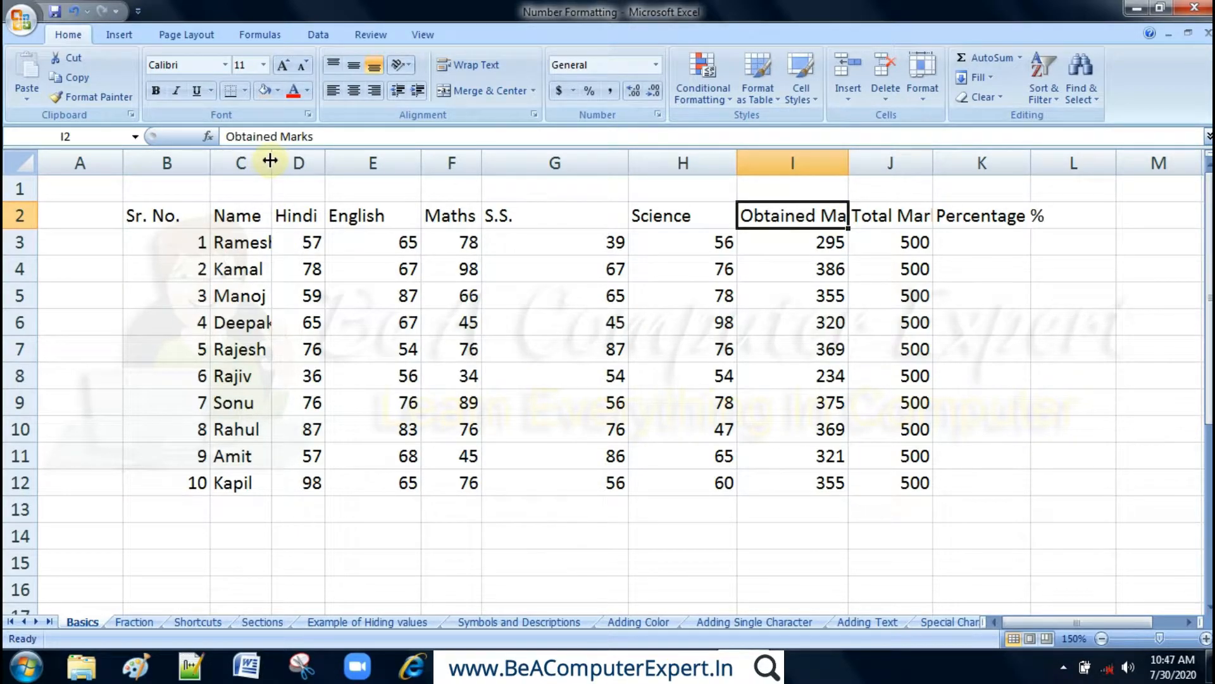
{"action": "left_click_drag", "start_coordinate": [270, 160], "coordinate": [304, 160]}
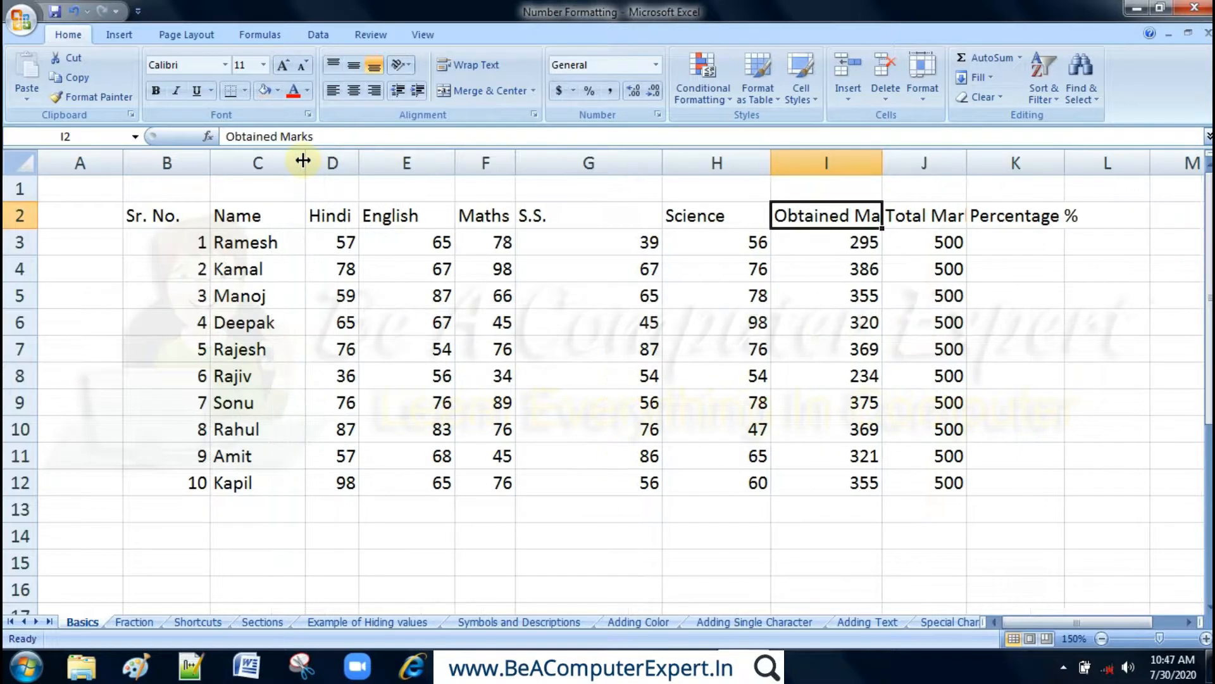
{"action": "double_click", "coordinate": [303, 160]}
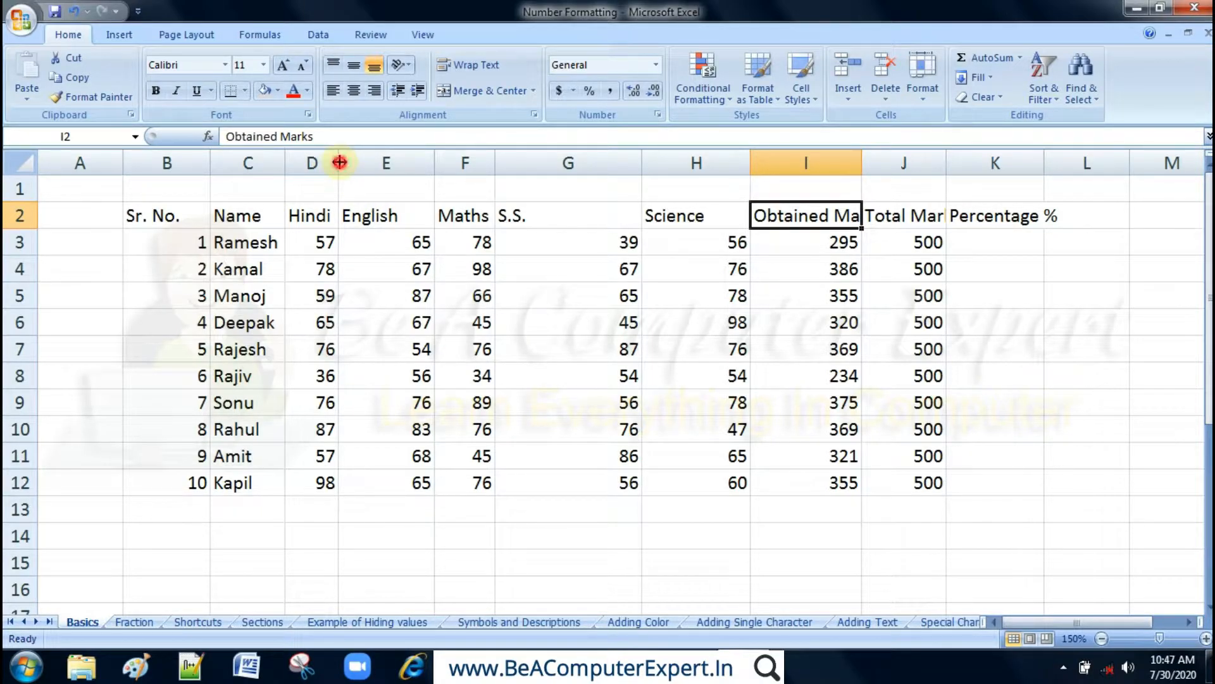
{"action": "double_click", "coordinate": [434, 162]}
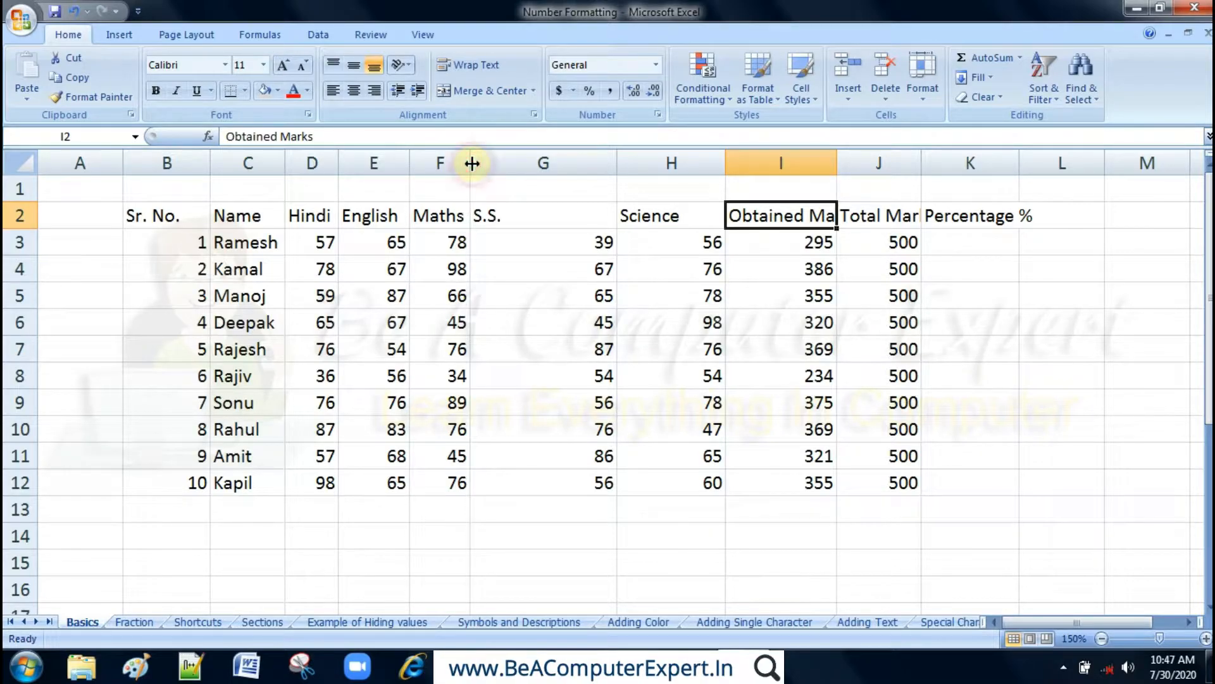
{"action": "double_click", "coordinate": [618, 166]}
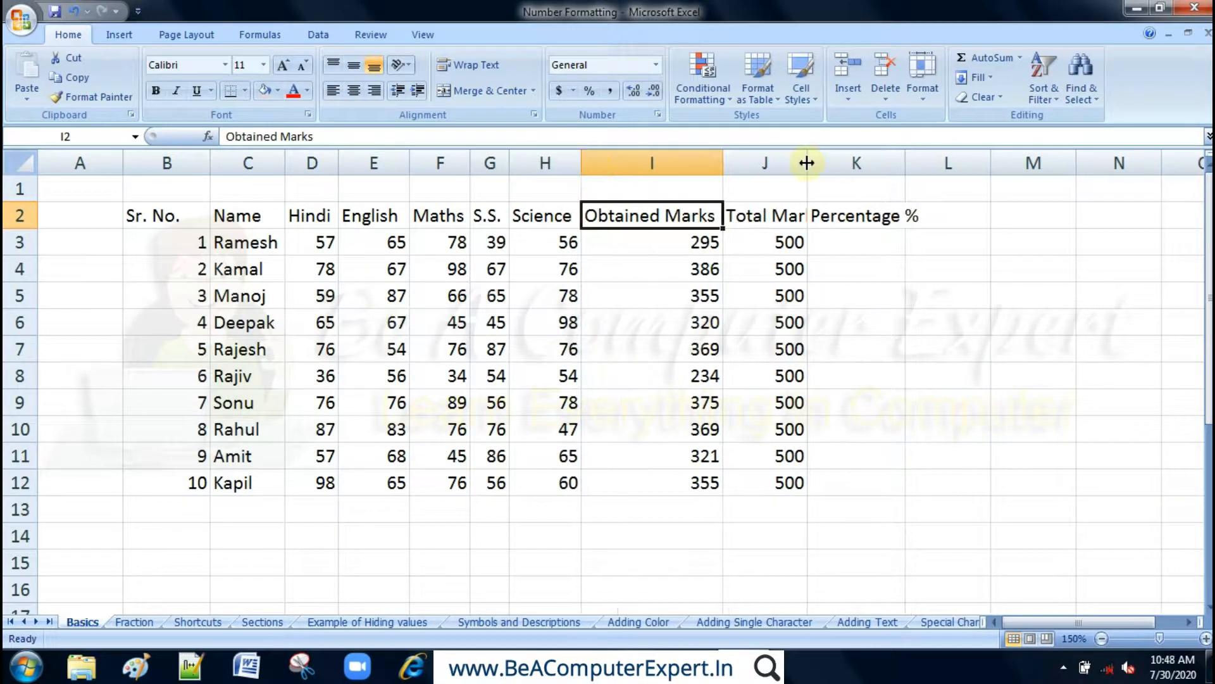
{"action": "double_click", "coordinate": [807, 163]}
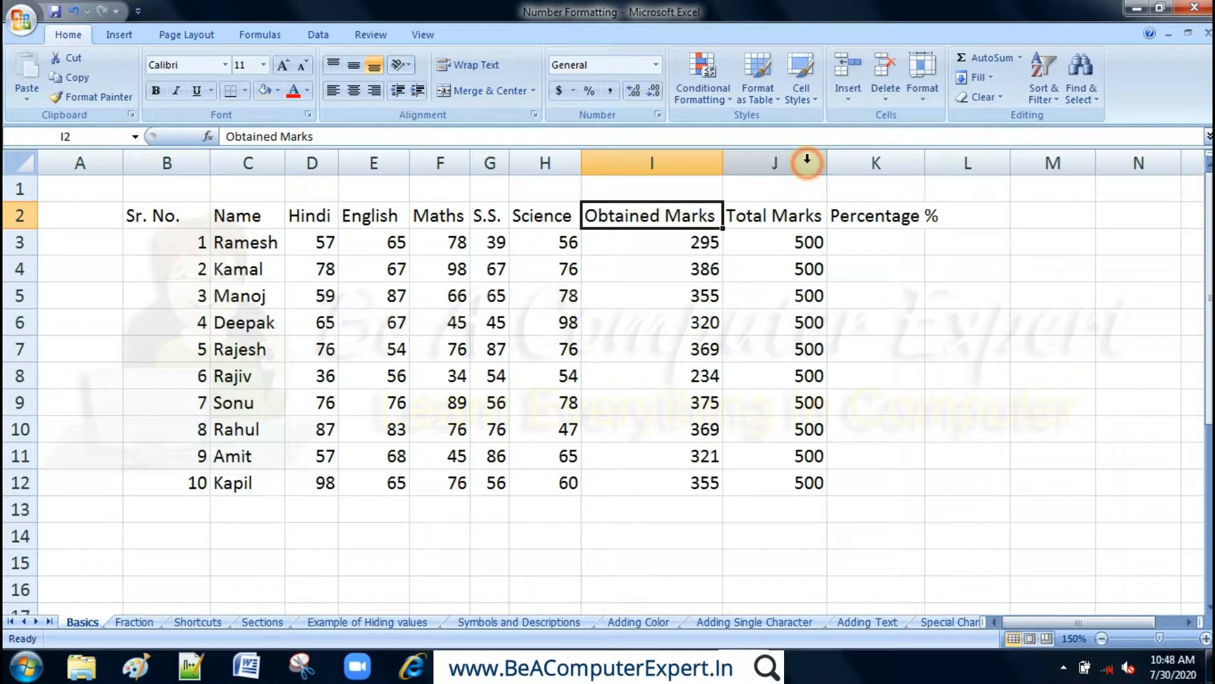
{"action": "double_click", "coordinate": [923, 162]}
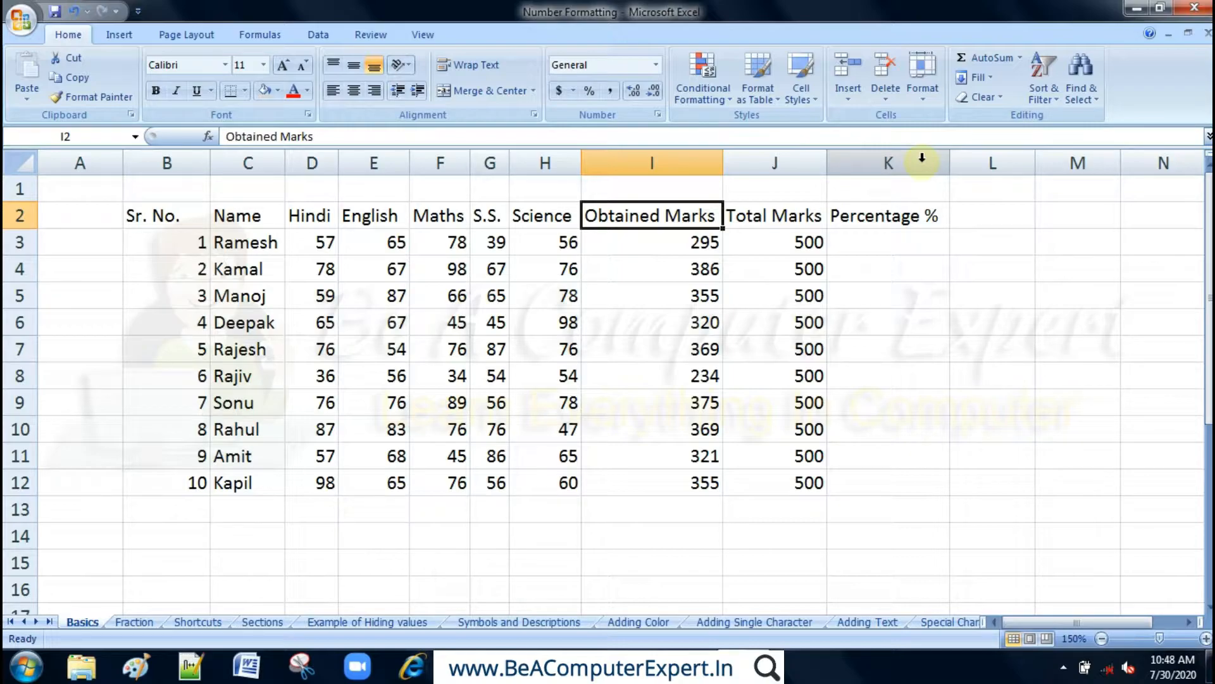
{"action": "left_click", "coordinate": [200, 188]}
{"action": "left_click", "coordinate": [260, 185]}
{"action": "left_click", "coordinate": [291, 186]}
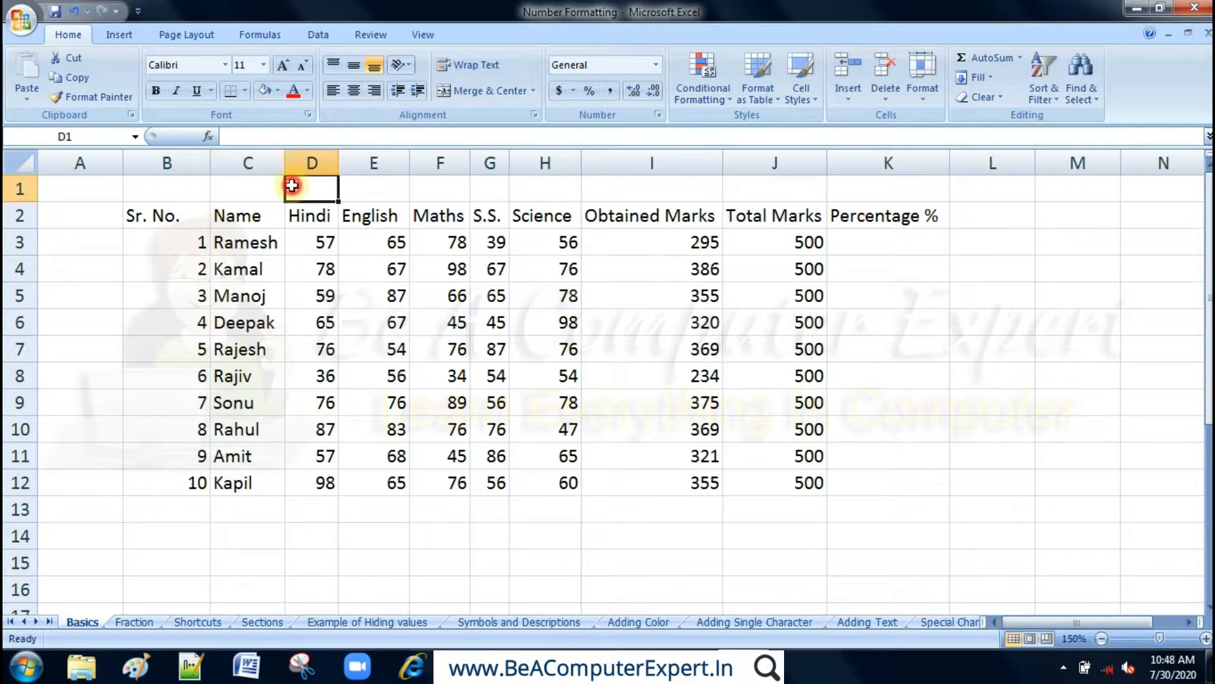
{"action": "left_click", "coordinate": [361, 184]}
{"action": "left_click", "coordinate": [454, 185]}
{"action": "left_click", "coordinate": [493, 187]}
{"action": "left_click", "coordinate": [552, 184]}
{"action": "left_click", "coordinate": [630, 185]}
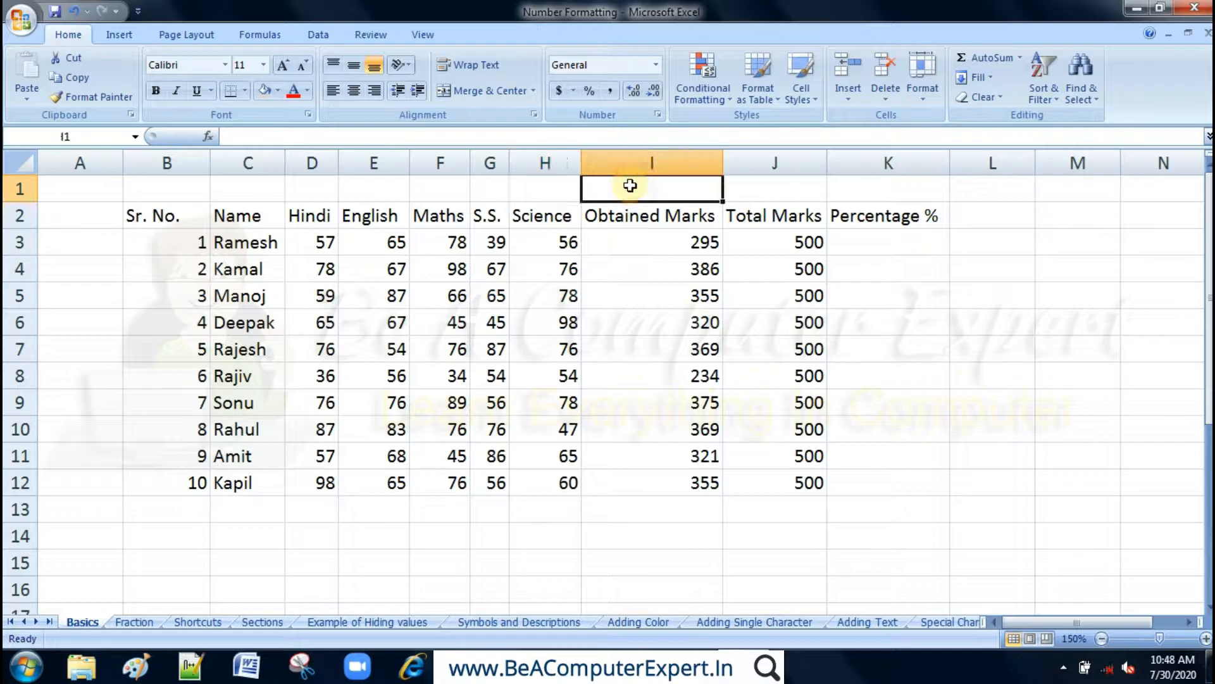
Step: Merge and center the cells B1:K1 above the marks table
{"action": "left_click", "coordinate": [194, 188]}
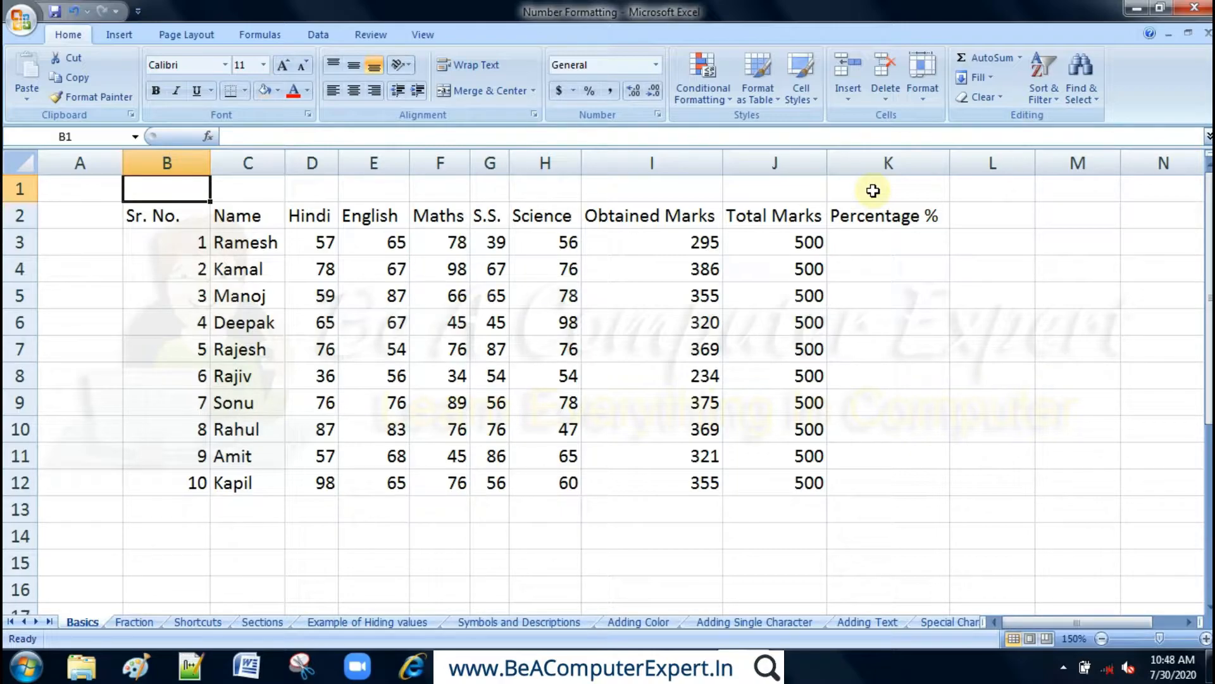
{"action": "key", "text": "shift"}
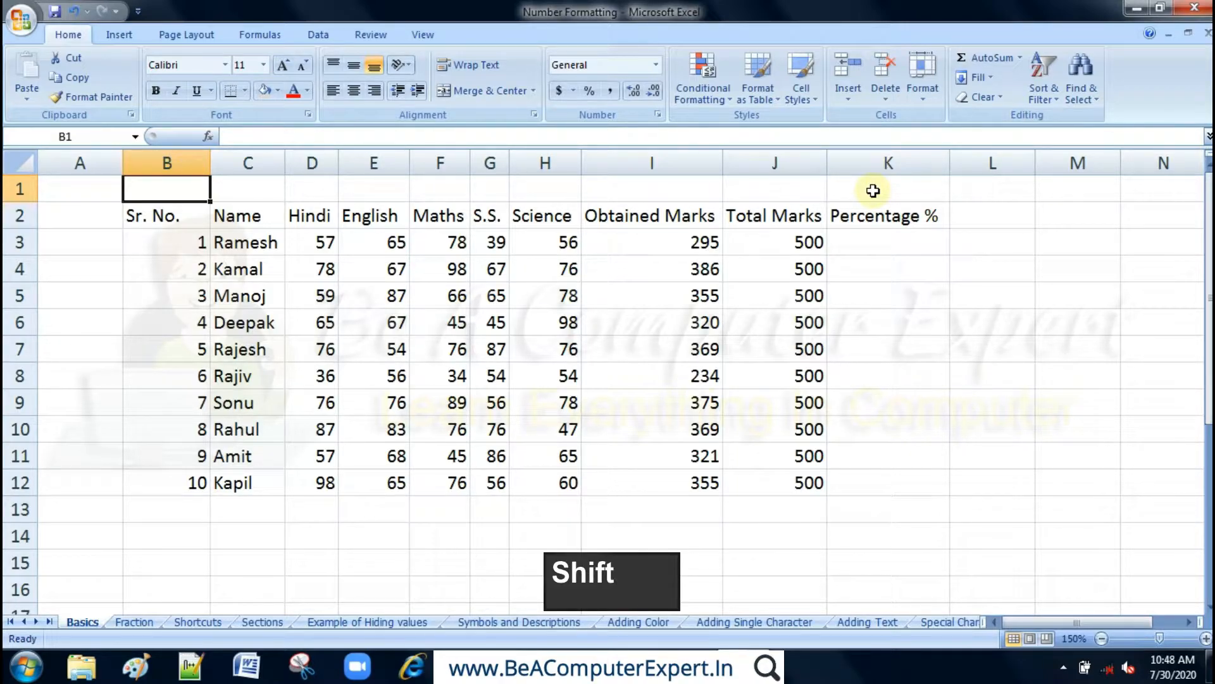
{"action": "left_click", "coordinate": [873, 191], "text": "shift"}
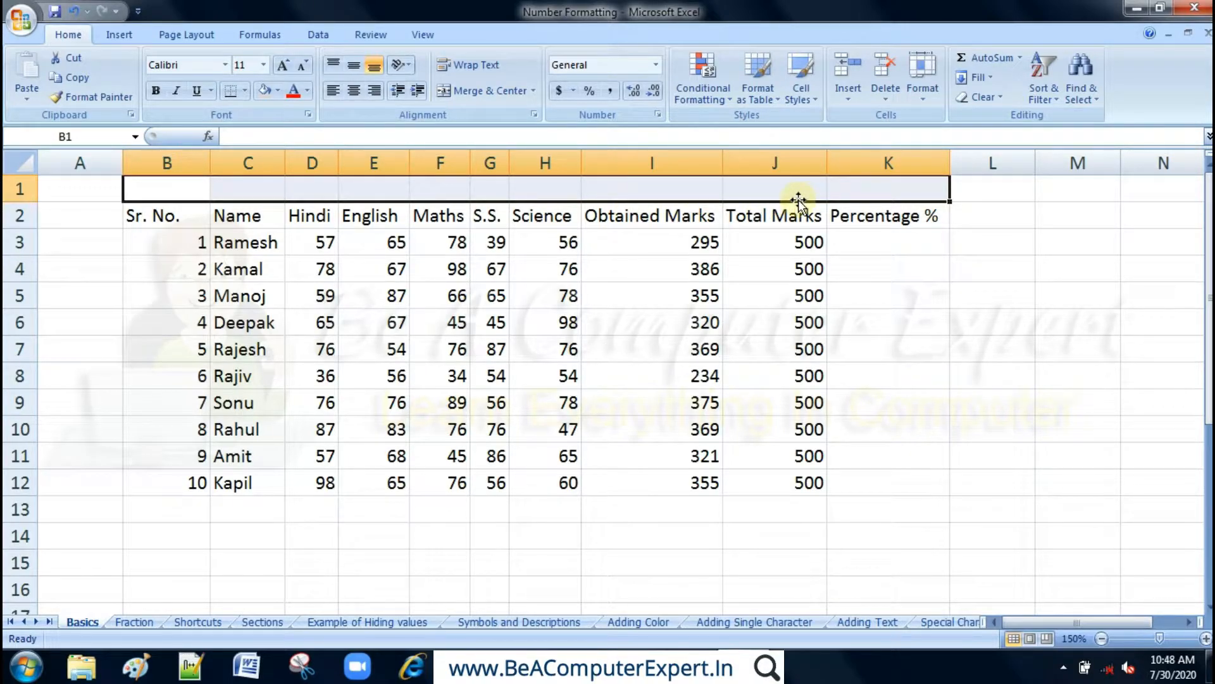
{"action": "left_click", "coordinate": [495, 93]}
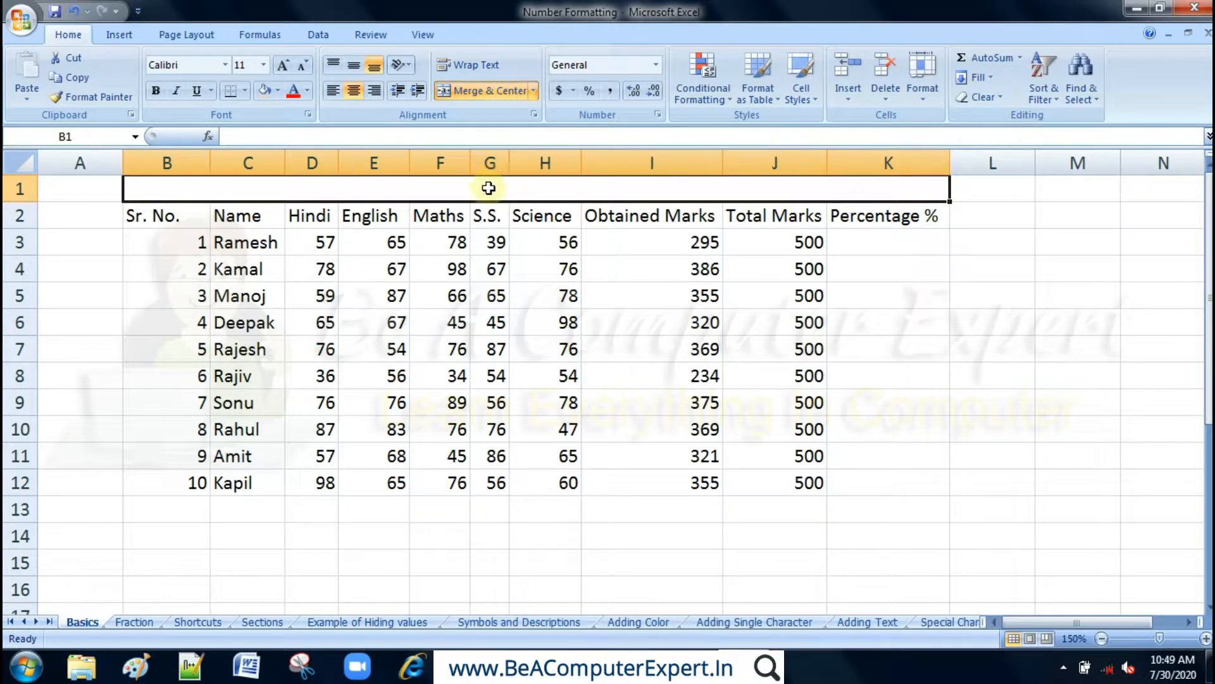
Step: Enter the title "Student's Marks Table" in the merged cell B1 above the marks table
{"action": "left_click", "coordinate": [484, 236]}
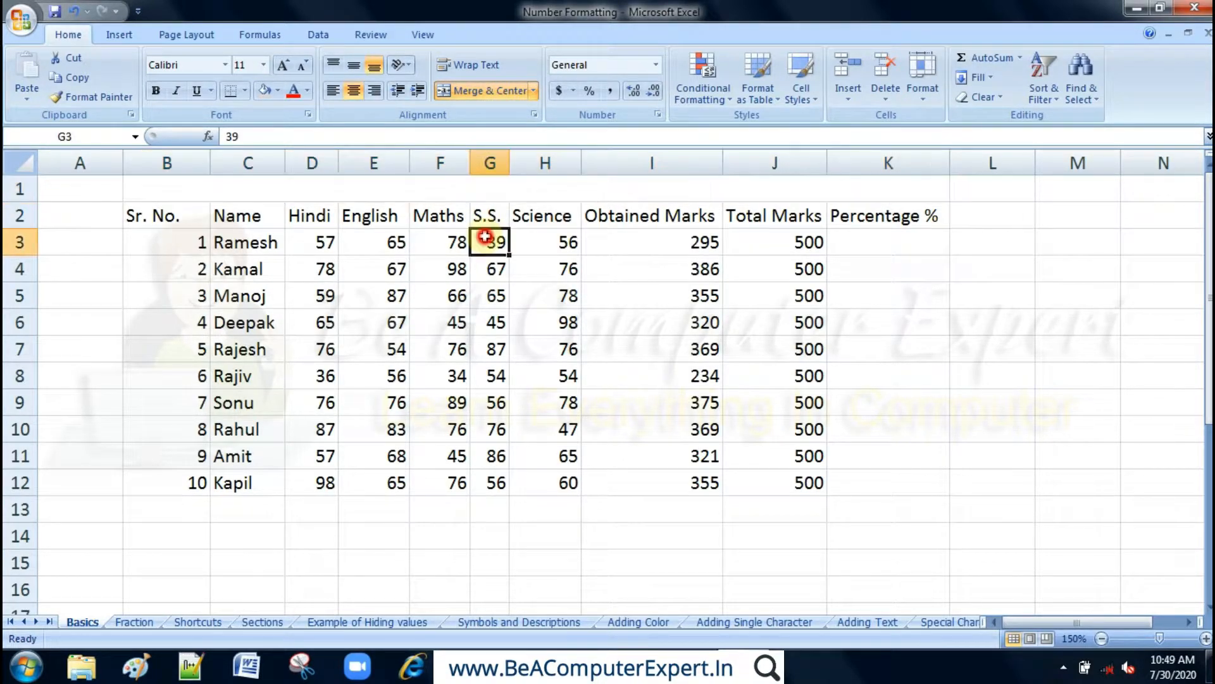
{"action": "left_click", "coordinate": [472, 196]}
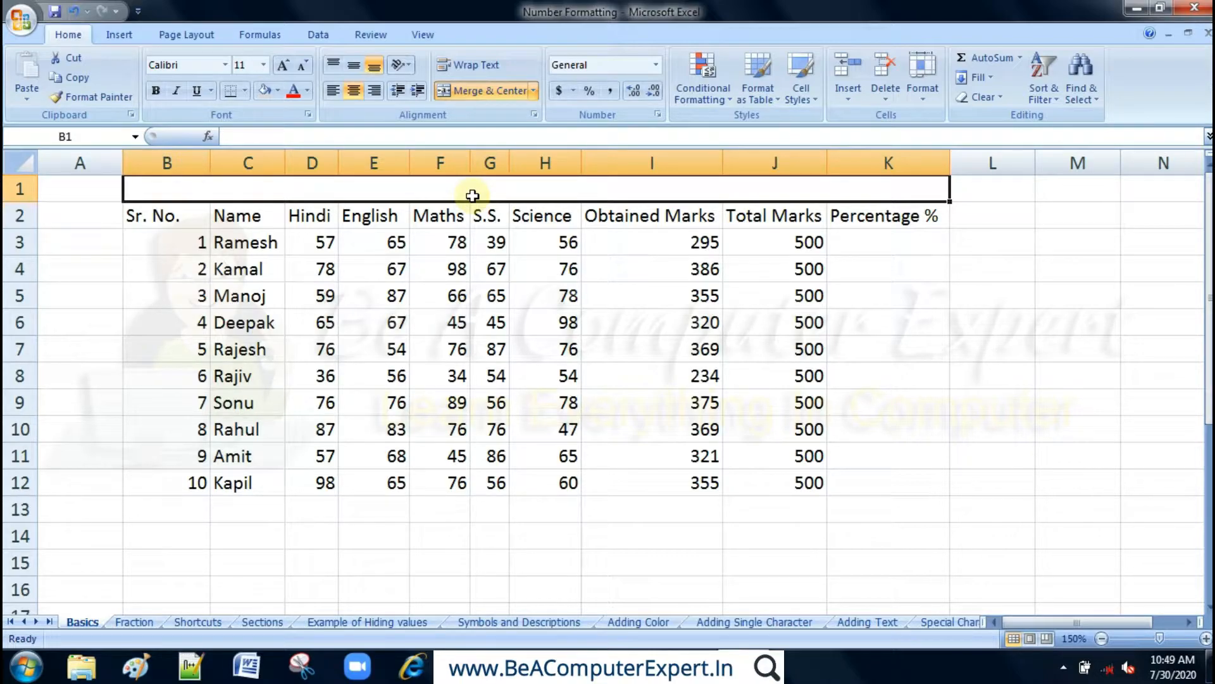
{"action": "type", "text": "Su"}
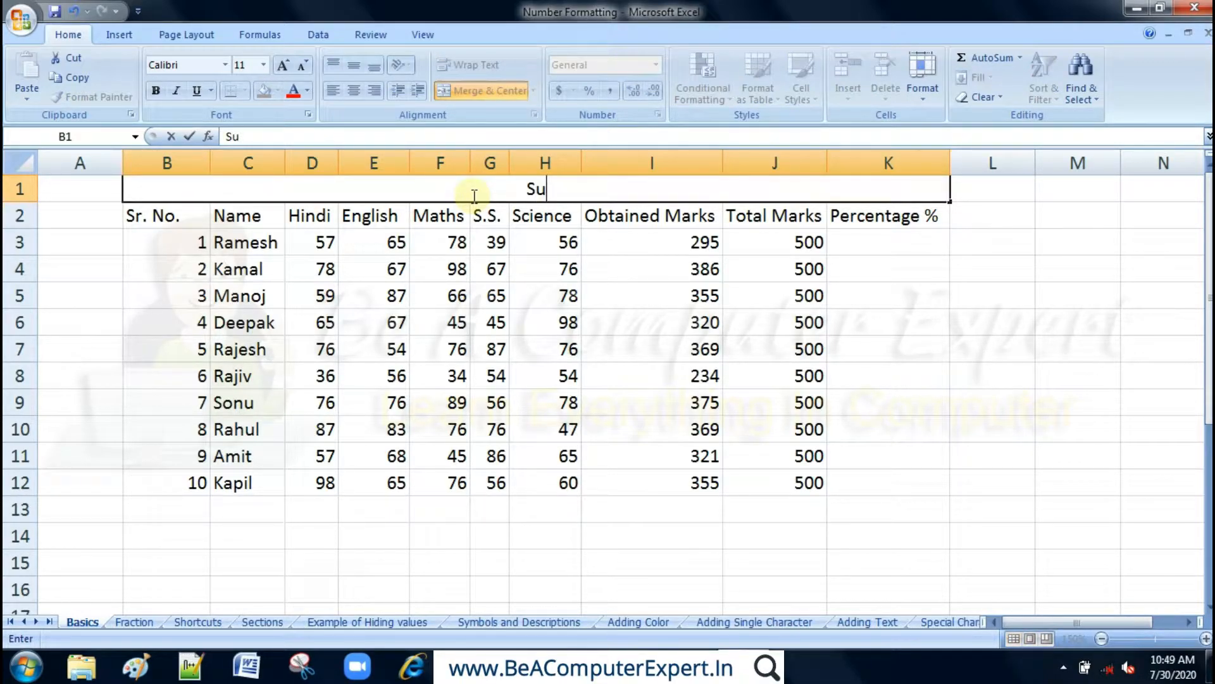
{"action": "key", "text": "BackSpace"}
{"action": "type", "text": "tude"}
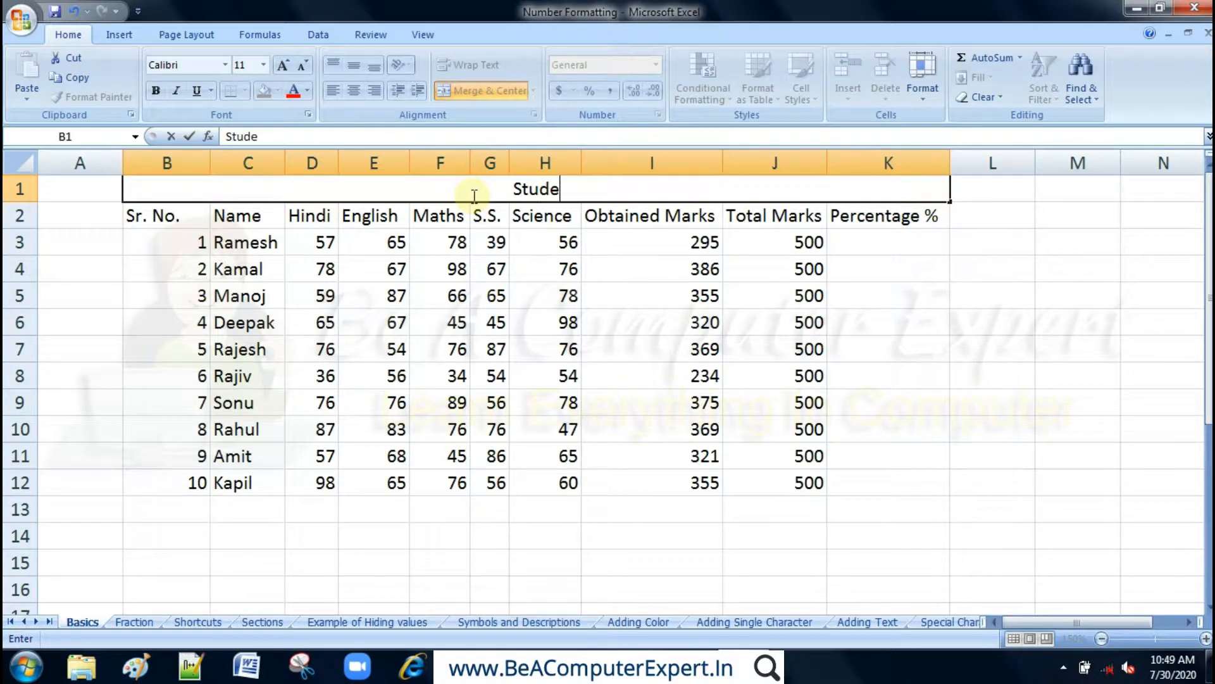
{"action": "type", "text": "nt's M"}
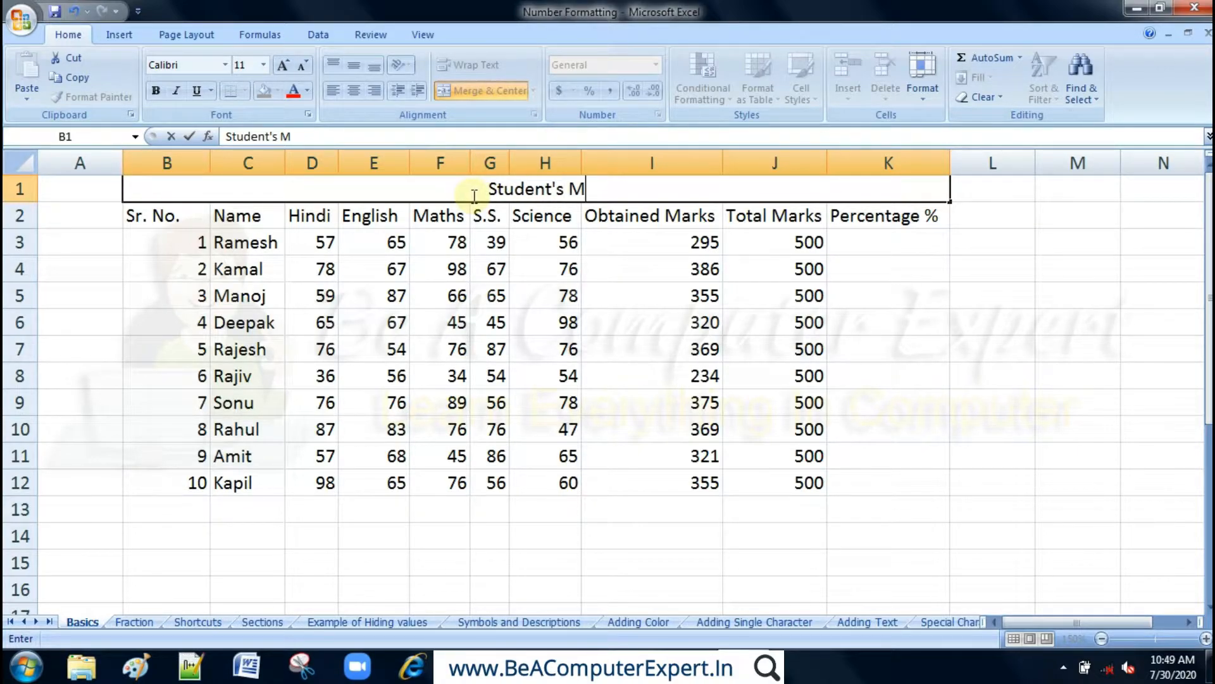
{"action": "type", "text": "arks Table"}
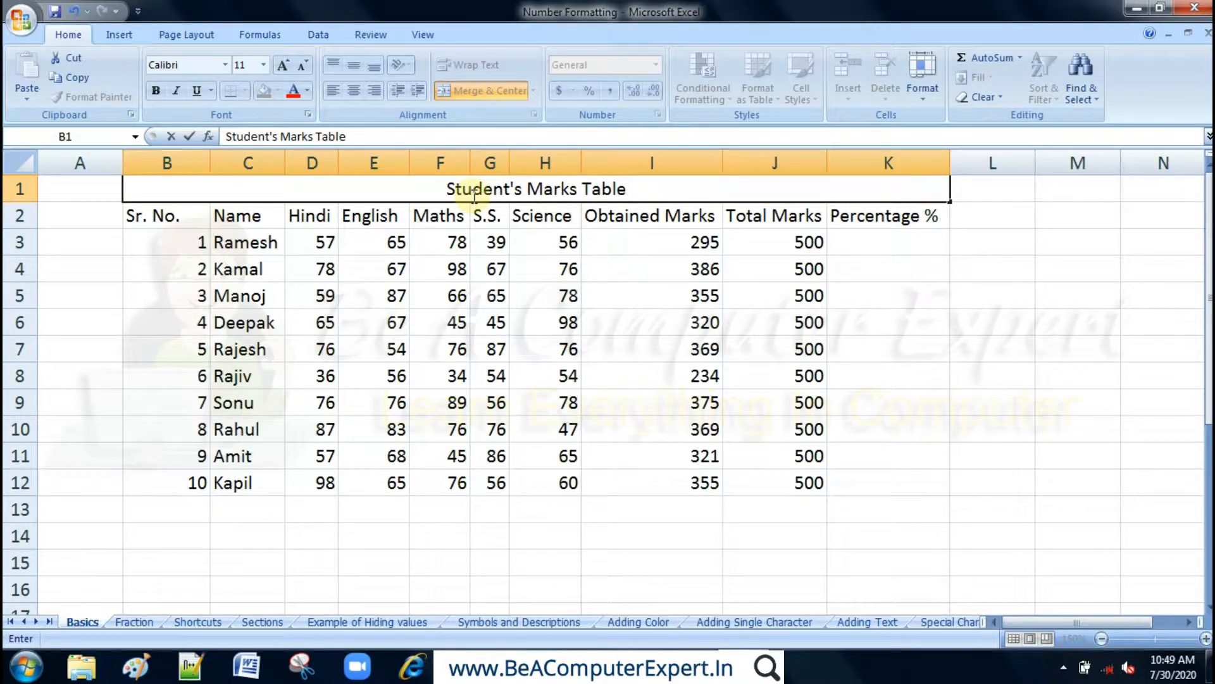
{"action": "key", "text": "Return"}
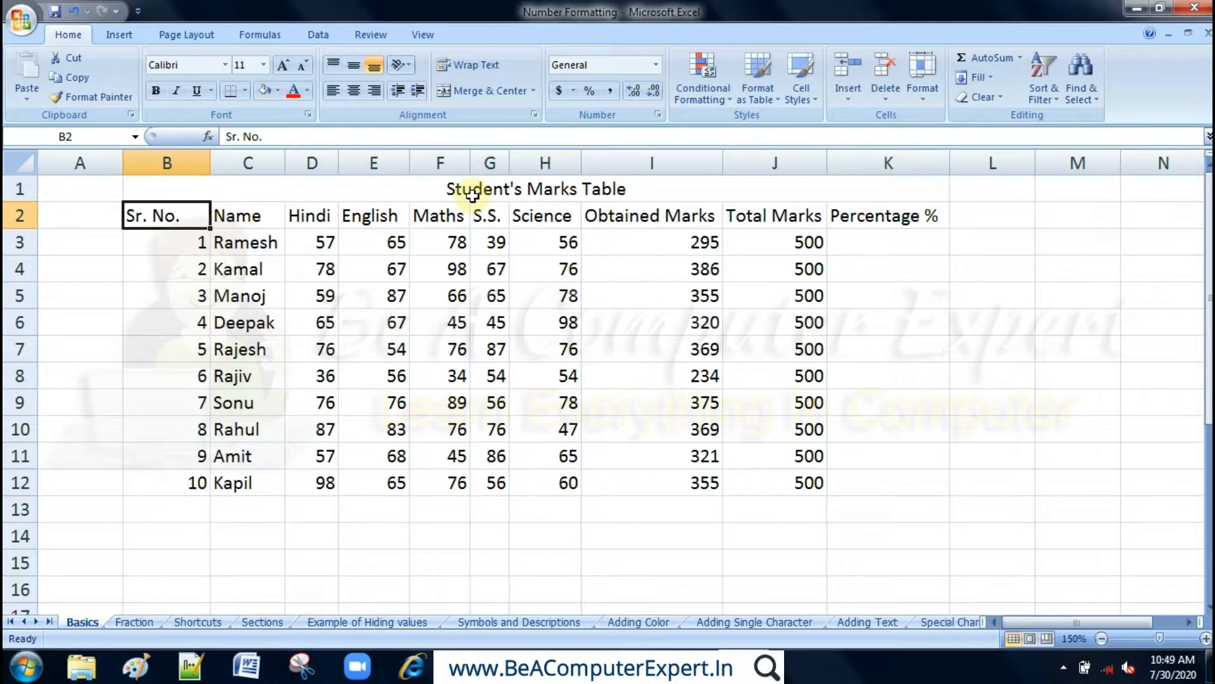
Step: Give the merged title cell B1 a standard dark blue fill and a white font color
{"action": "left_click", "coordinate": [472, 194]}
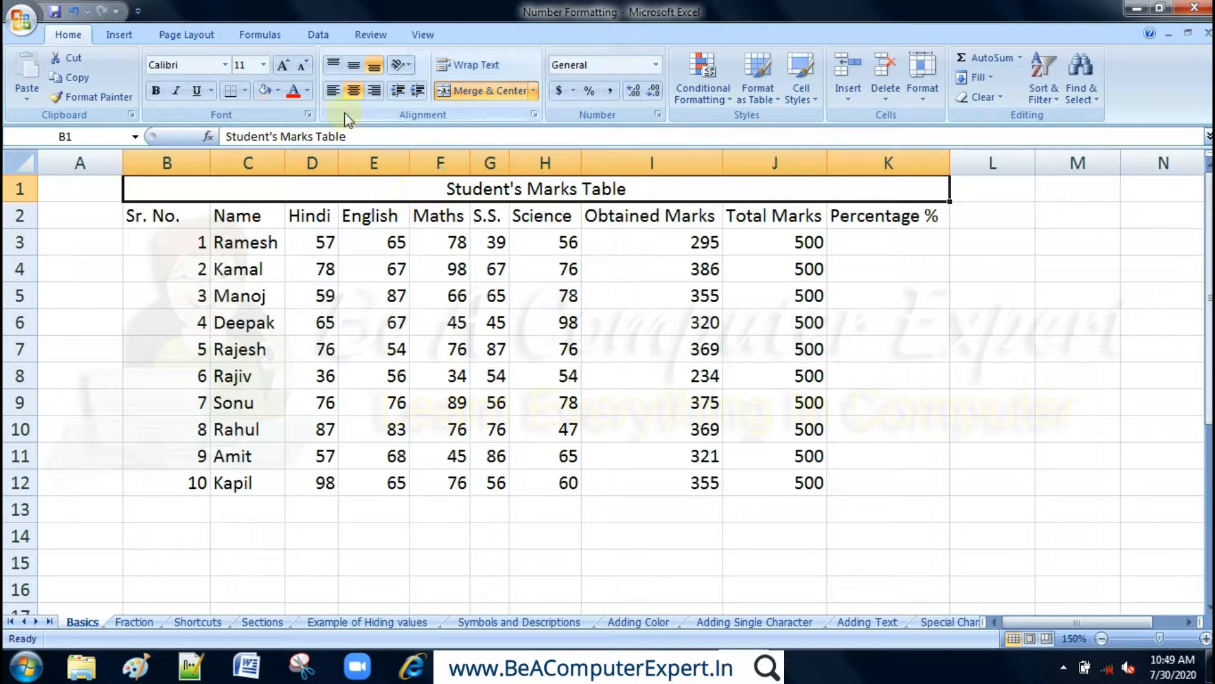
{"action": "left_click", "coordinate": [277, 91]}
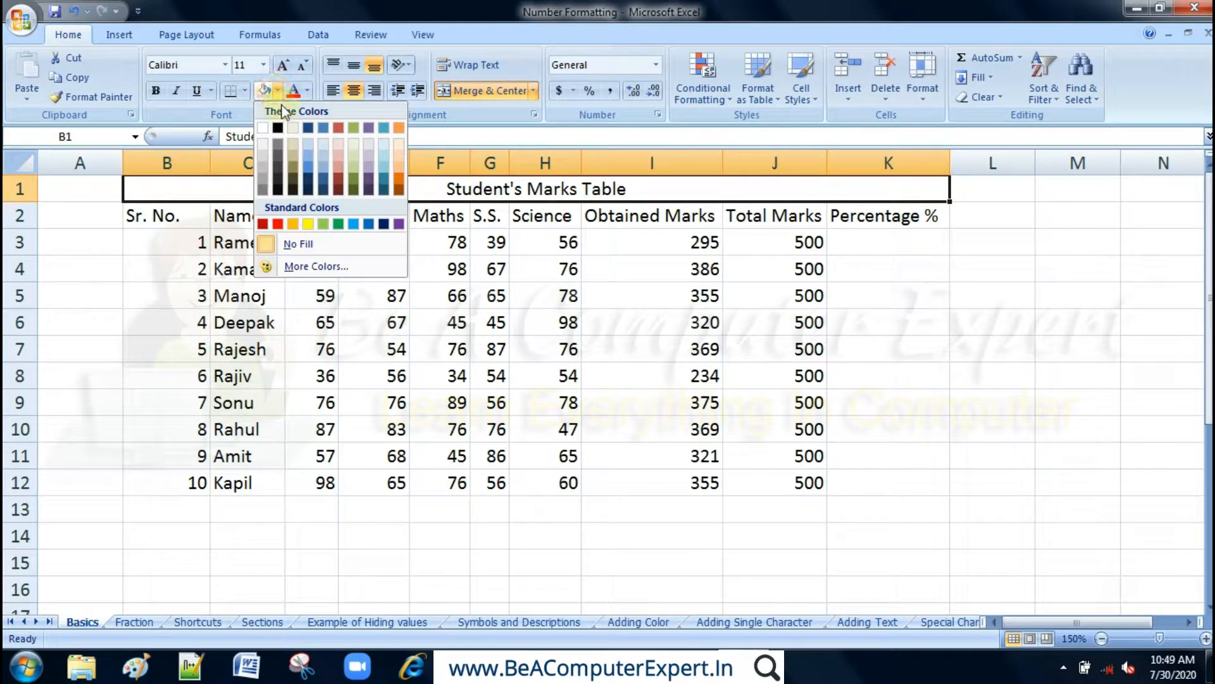
{"action": "left_click", "coordinate": [383, 222]}
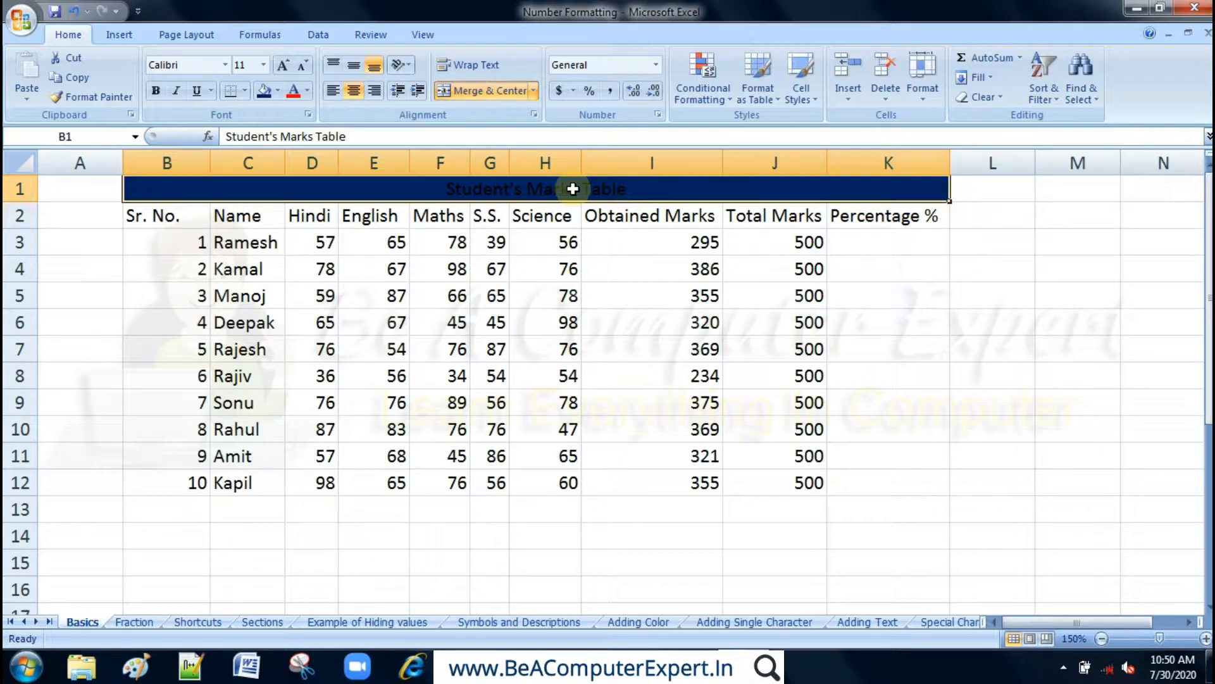
{"action": "left_click", "coordinate": [307, 92]}
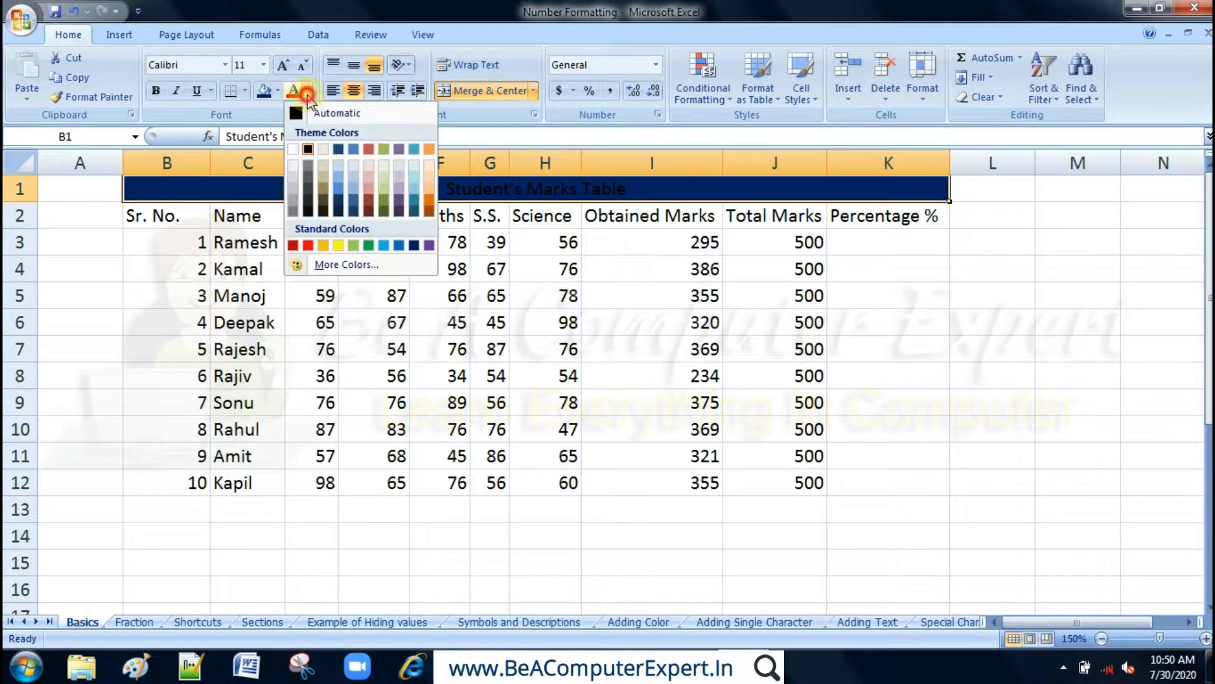
{"action": "left_click", "coordinate": [292, 149]}
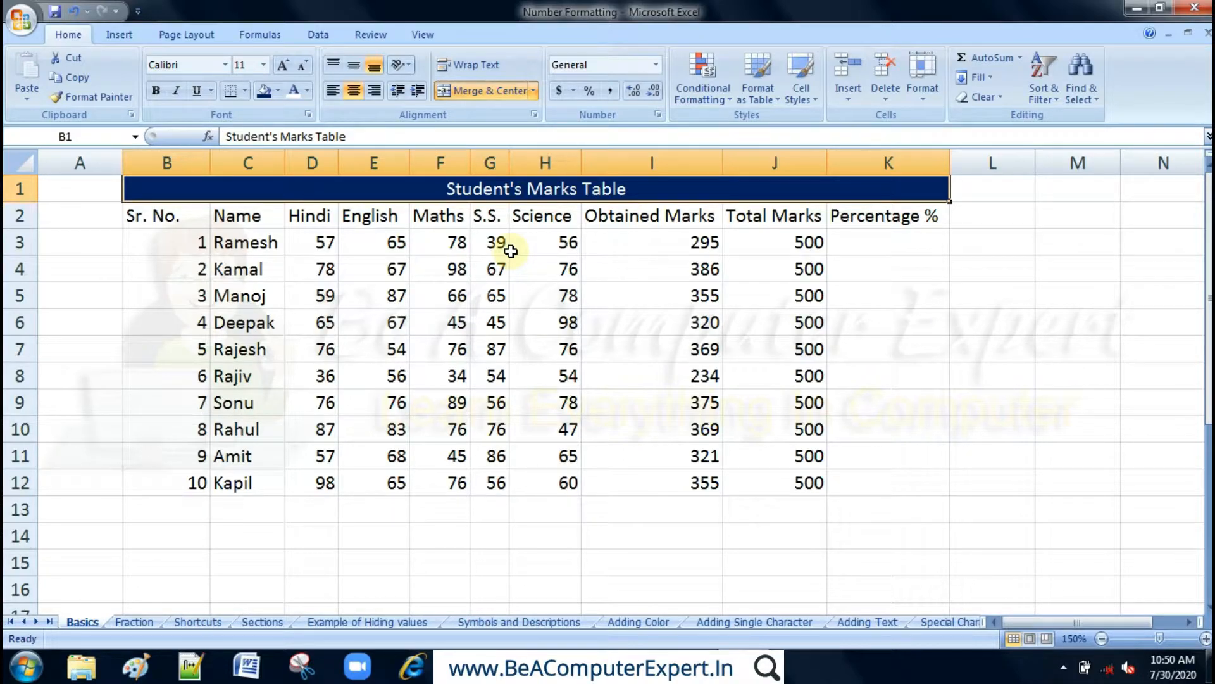
Step: Format the heading row B2:K2 with a standard dark red fill and white font color
{"action": "left_click", "coordinate": [162, 219]}
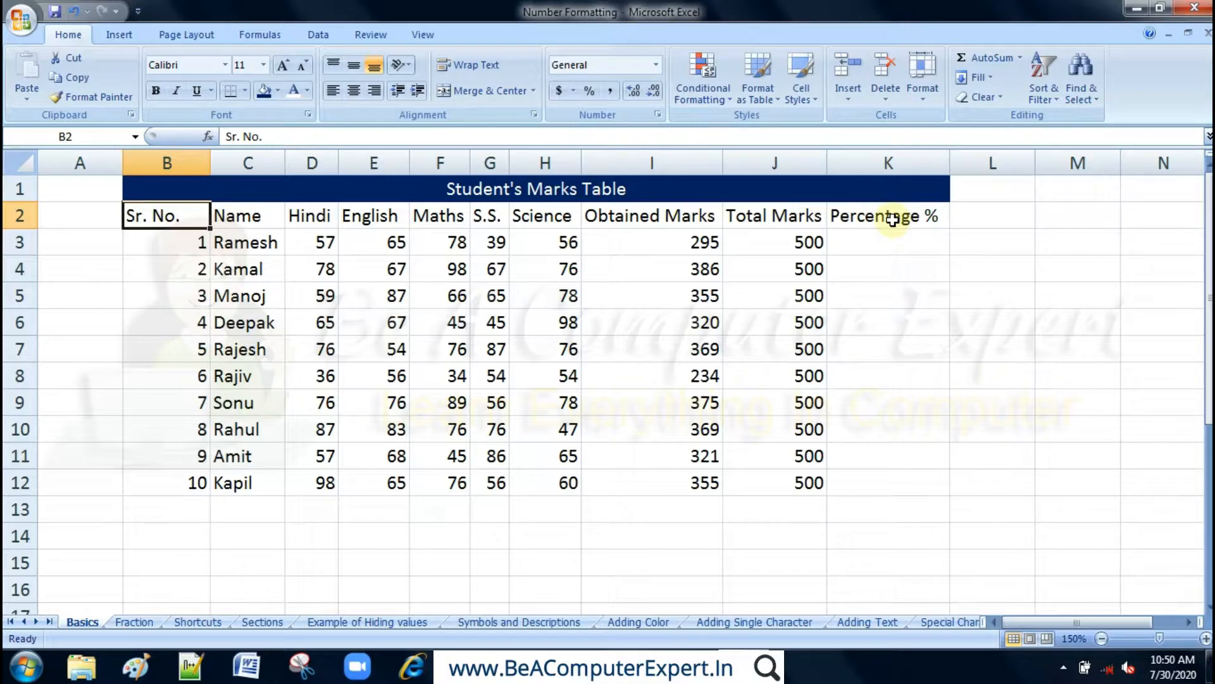
{"action": "key", "text": "shift"}
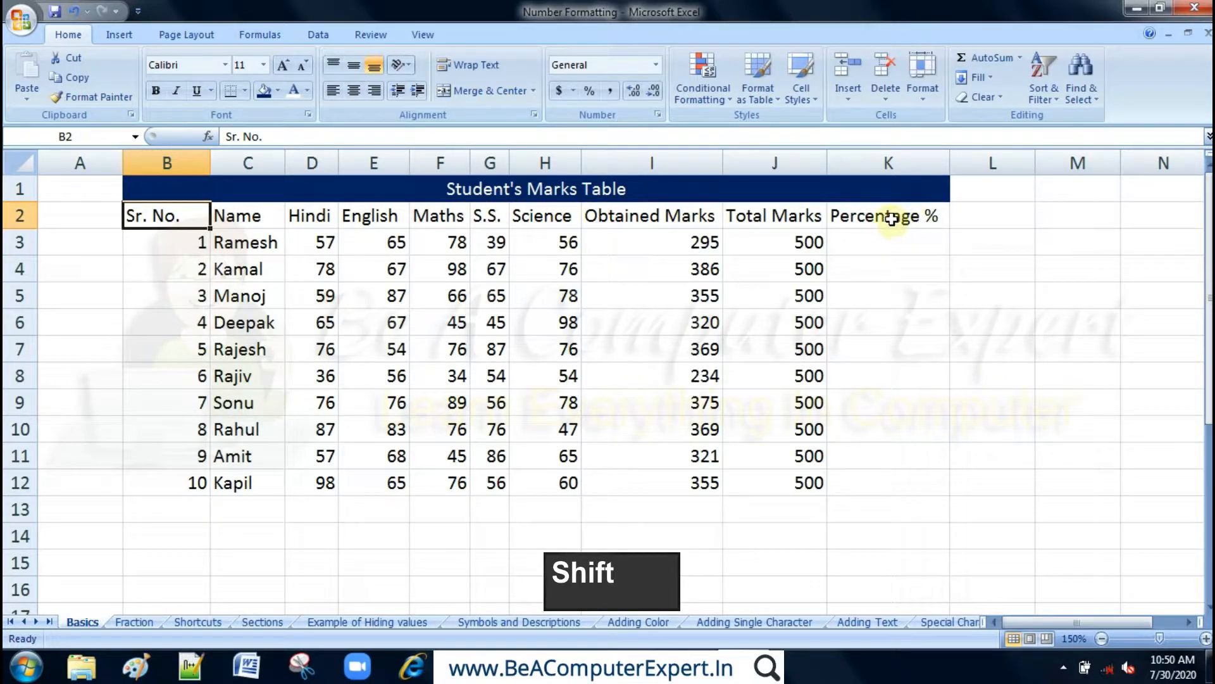
{"action": "left_click", "coordinate": [892, 218], "text": "shift"}
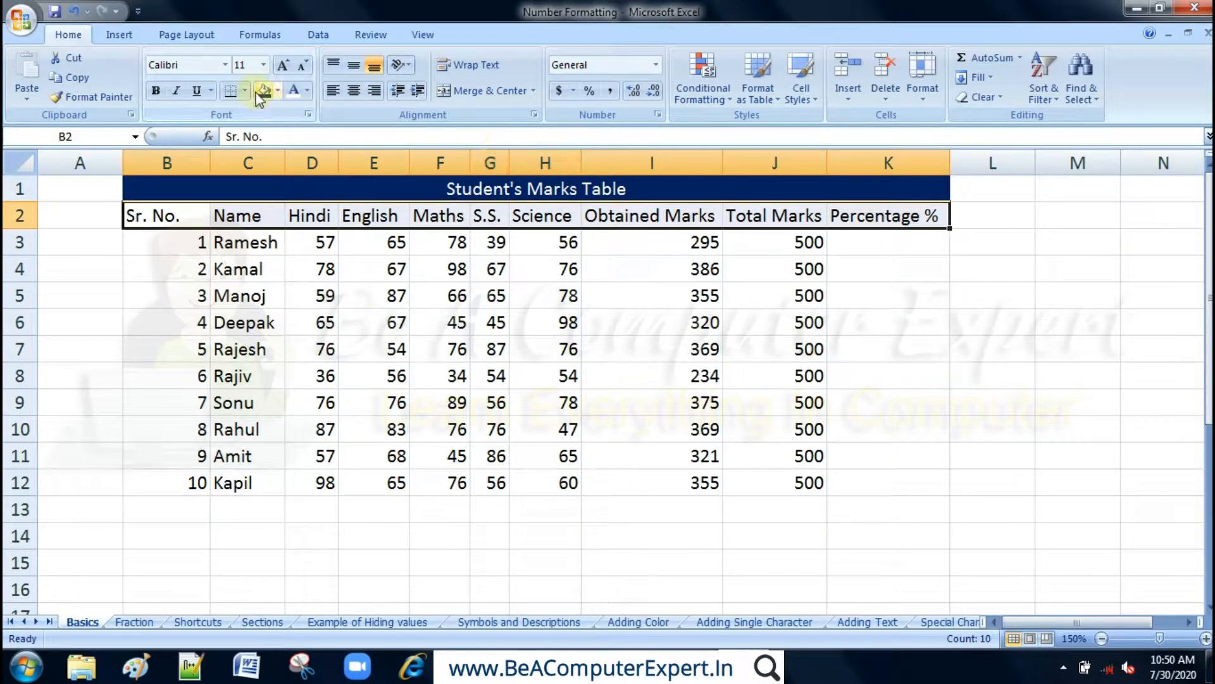
{"action": "left_click", "coordinate": [278, 91]}
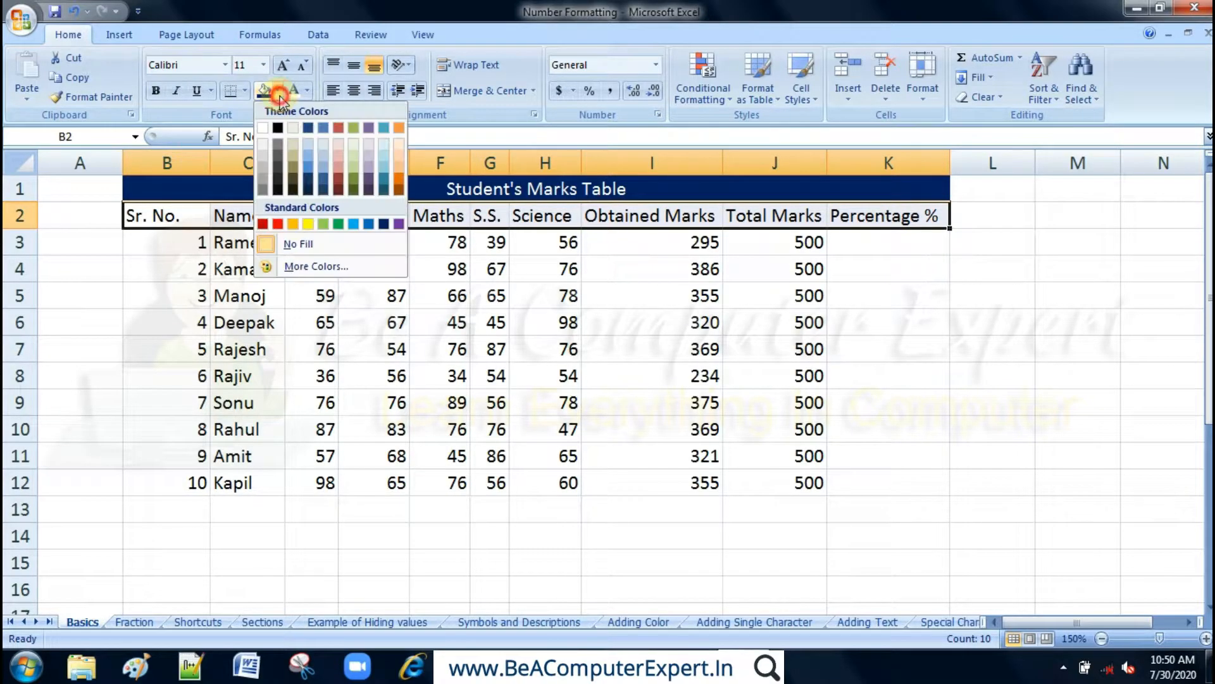
{"action": "left_click", "coordinate": [266, 225]}
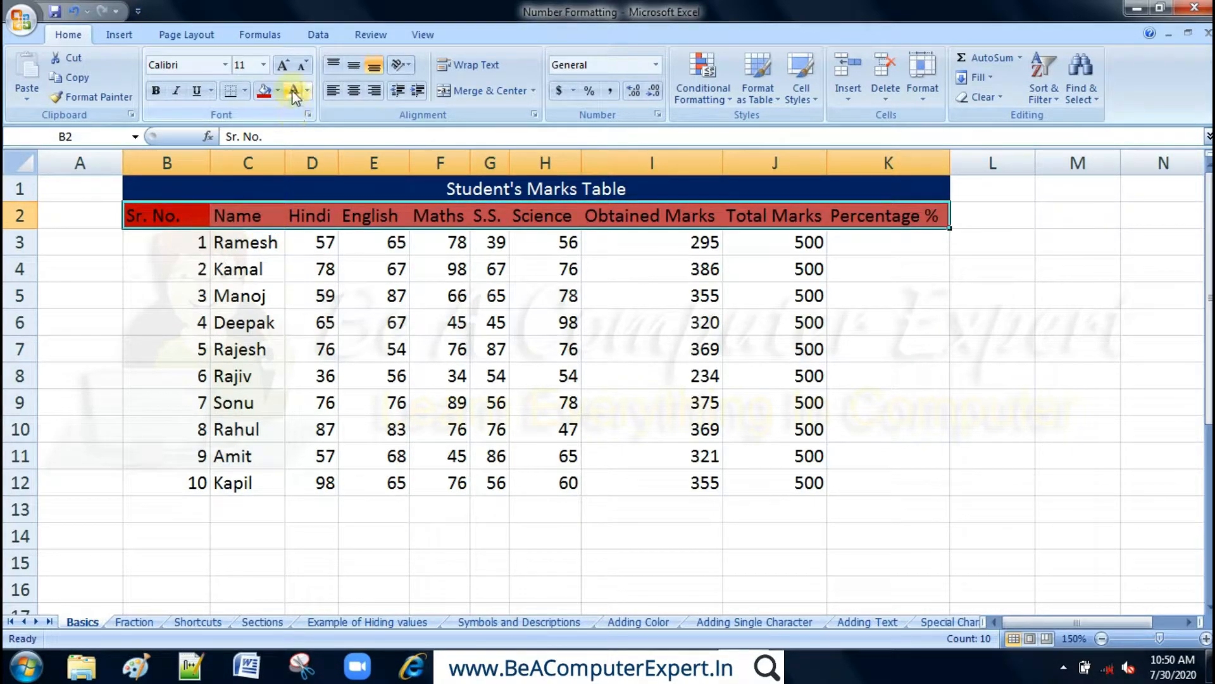
{"action": "left_click", "coordinate": [355, 239]}
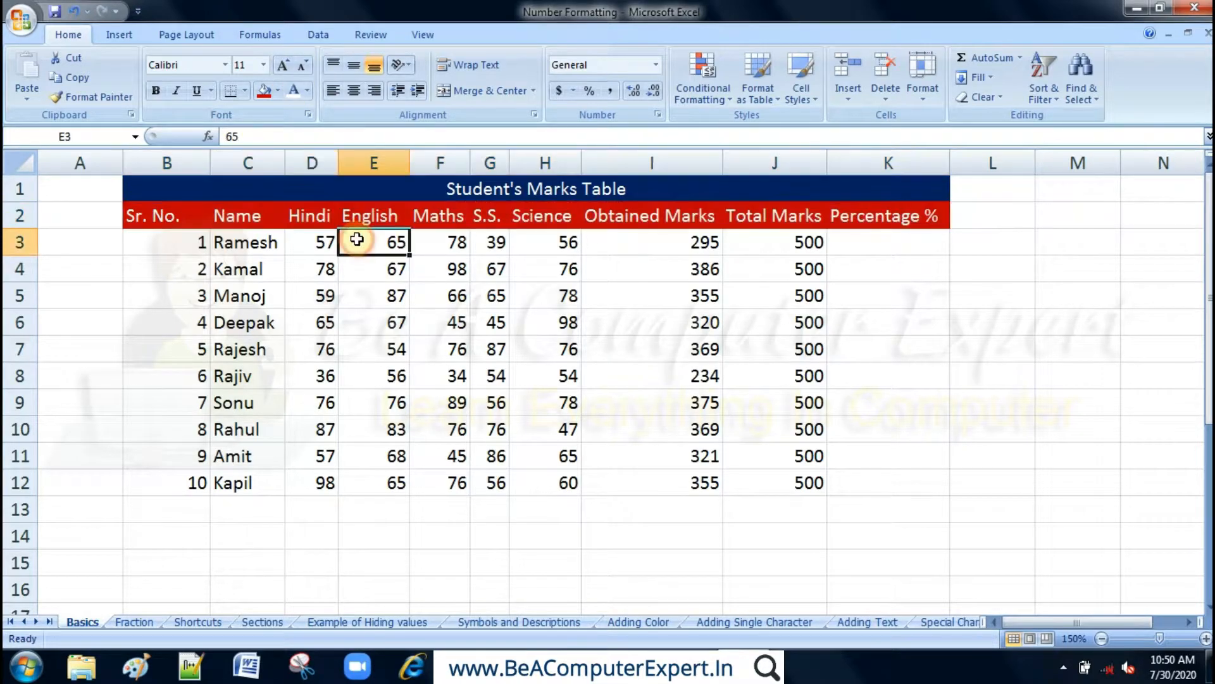
Step: Fill the student data cells B3:K12 with the light gray theme color White, Background 1, Darker 15%
{"action": "left_click", "coordinate": [190, 241]}
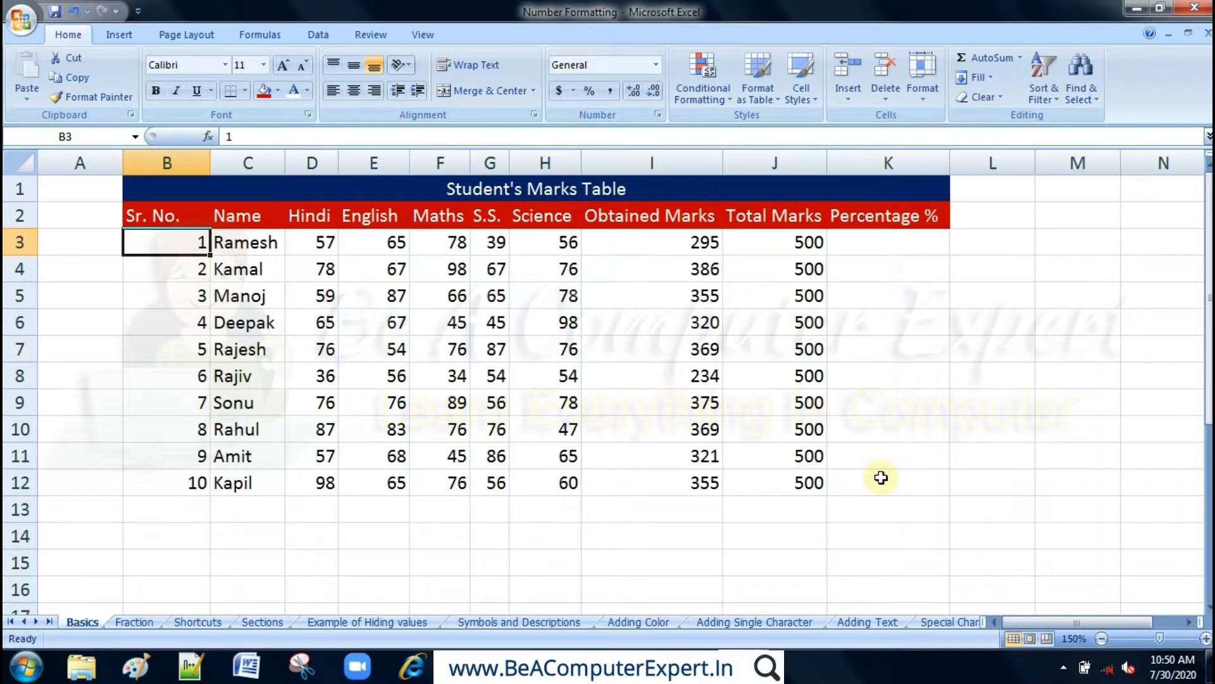
{"action": "key", "text": "shift"}
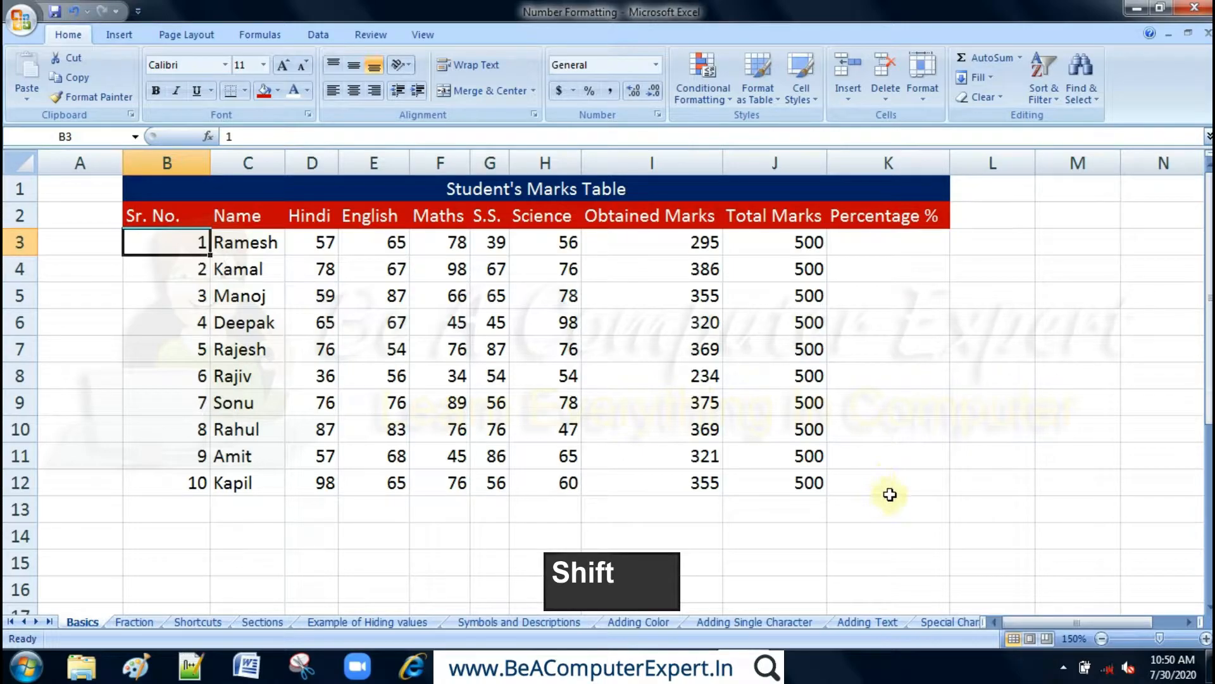
{"action": "left_click", "coordinate": [886, 484], "text": "shift"}
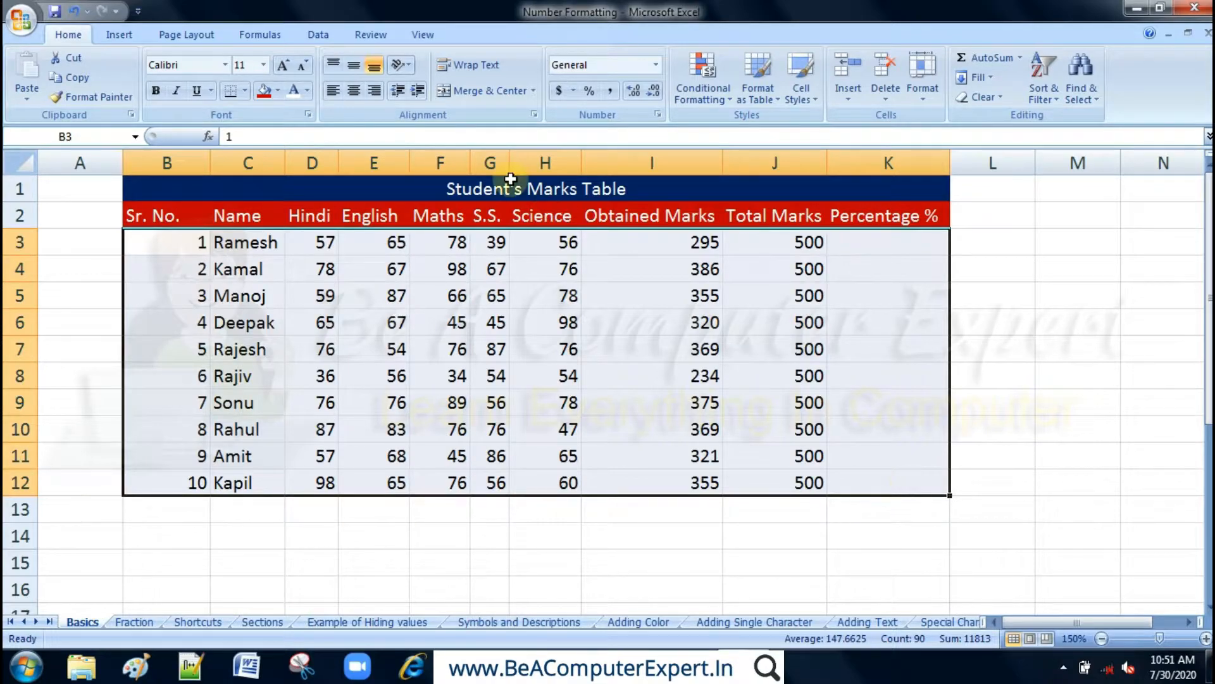
{"action": "left_click", "coordinate": [277, 90]}
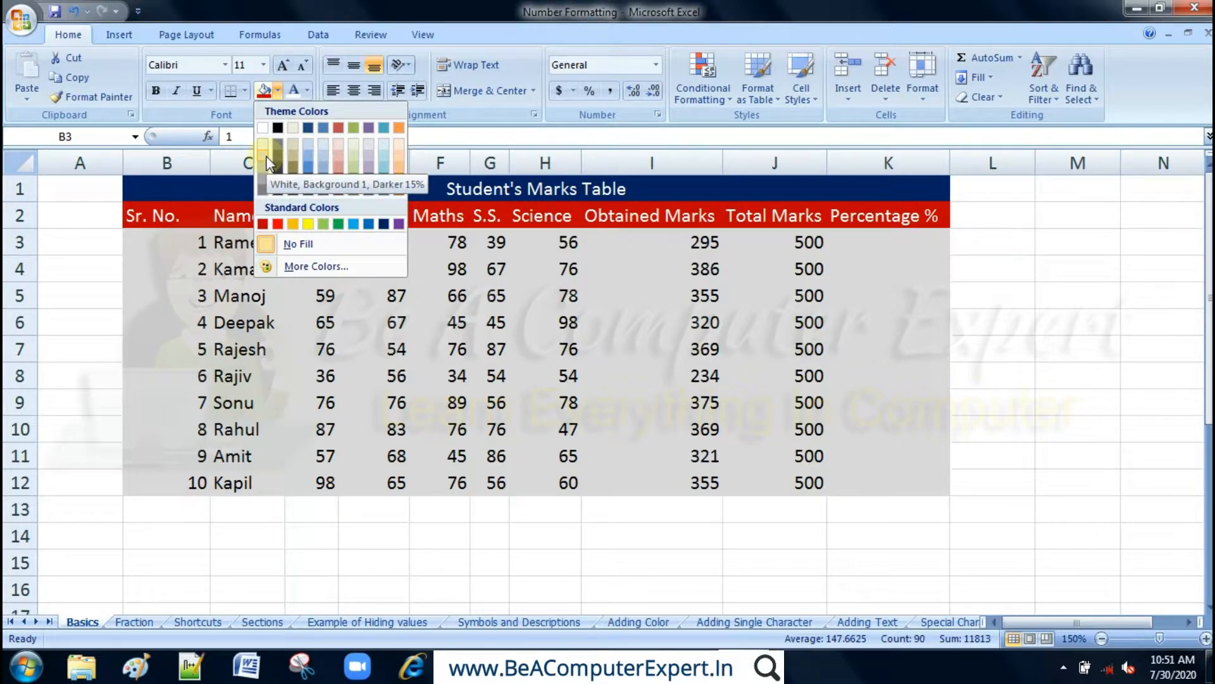
{"action": "left_click", "coordinate": [266, 155]}
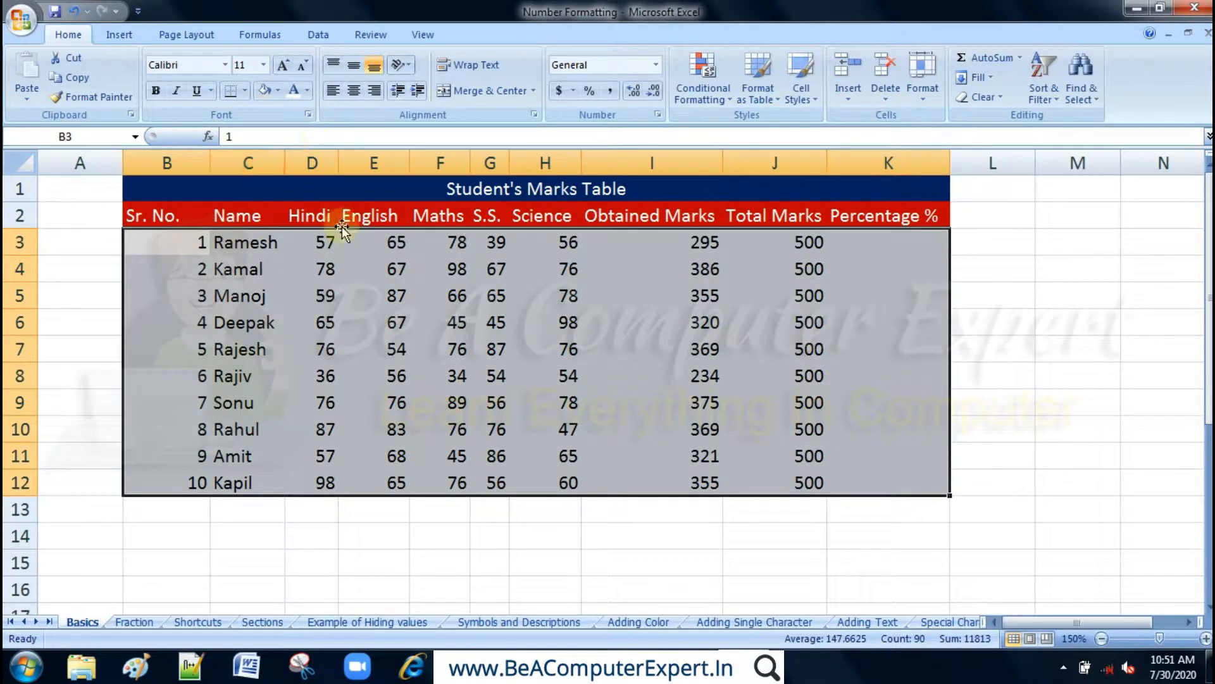
{"action": "left_click", "coordinate": [369, 318]}
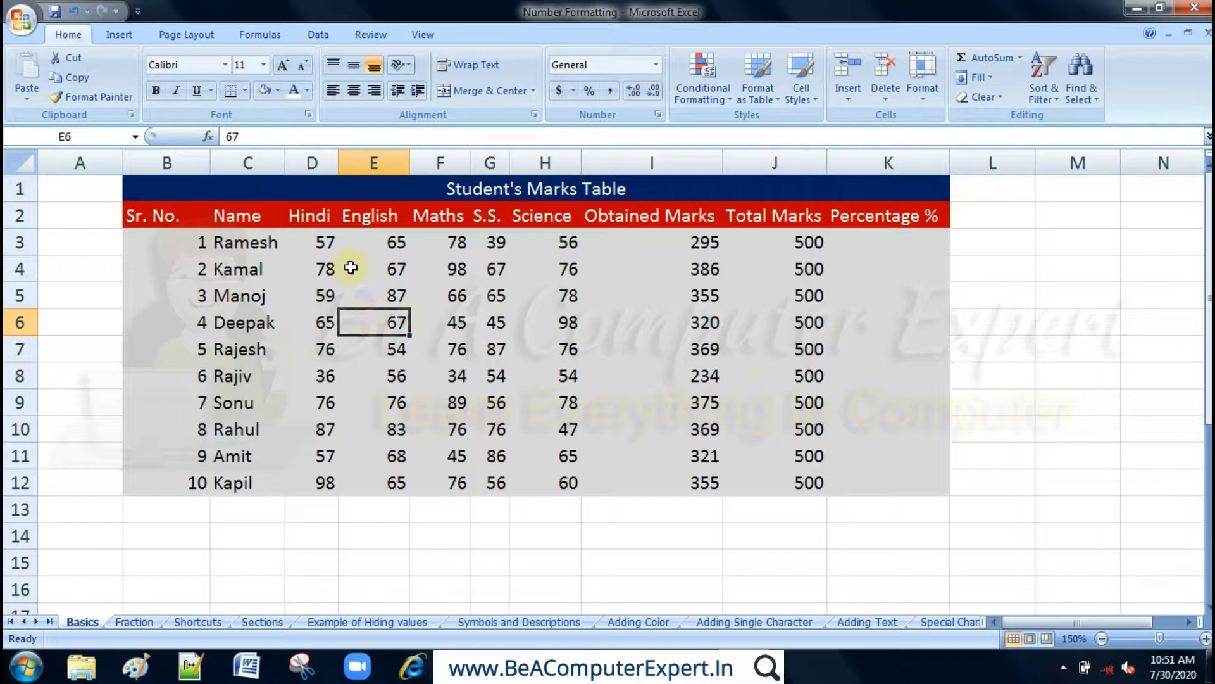
Step: Apply All Borders to the whole marks table from the title through K12
{"action": "left_click", "coordinate": [187, 190]}
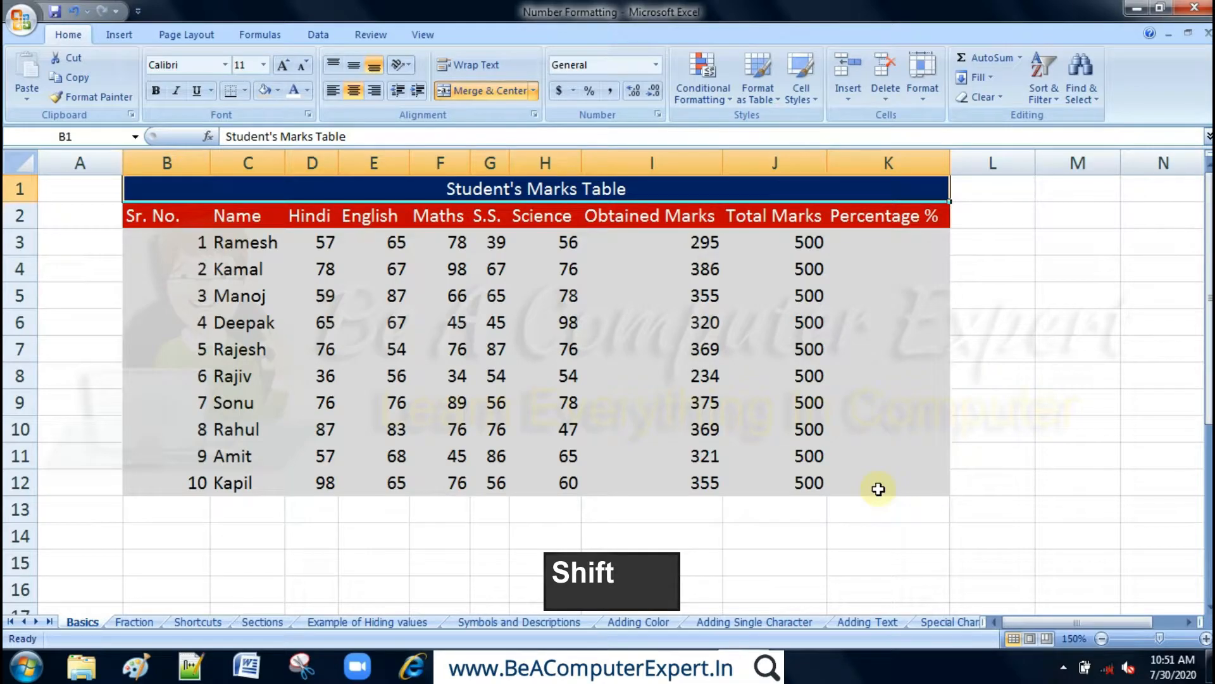
{"action": "left_click", "coordinate": [877, 488], "text": "shift"}
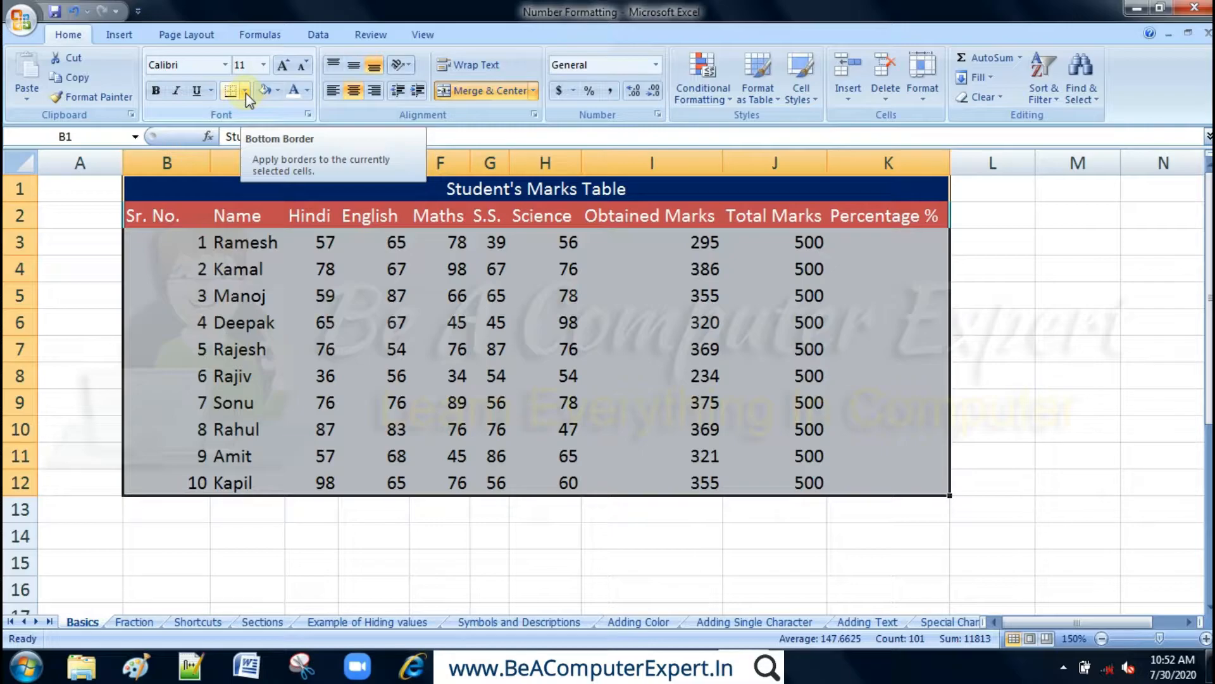
{"action": "left_click", "coordinate": [245, 92]}
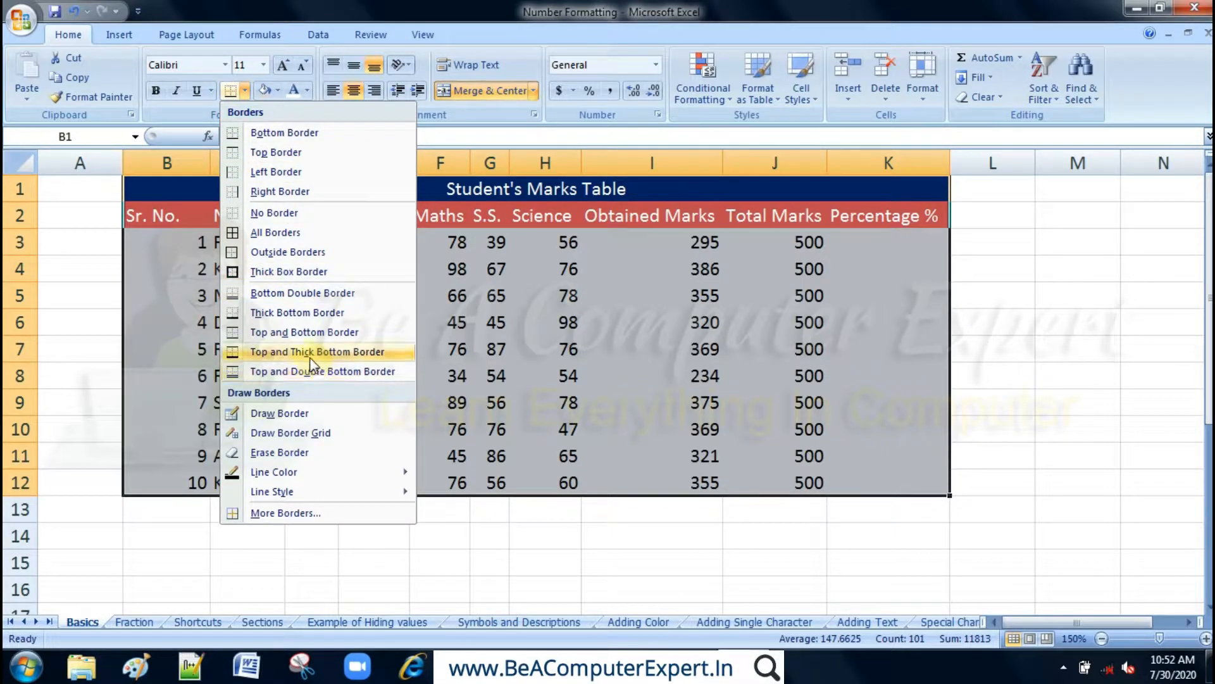
{"action": "left_click", "coordinate": [275, 233]}
{"action": "left_click", "coordinate": [396, 334]}
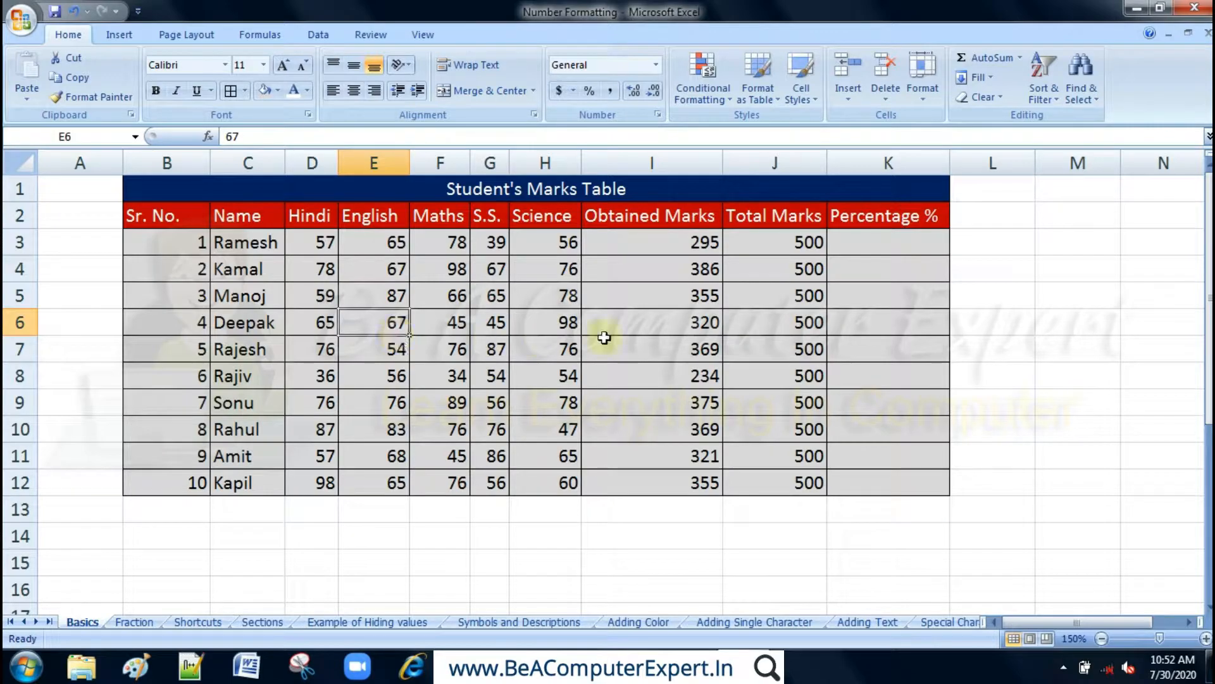
Step: Compare the first student's subject marks in D3:H3 with the Obtained Marks formula in I3, and check the Total Marks entries in J3 and J4
{"action": "left_click", "coordinate": [696, 242]}
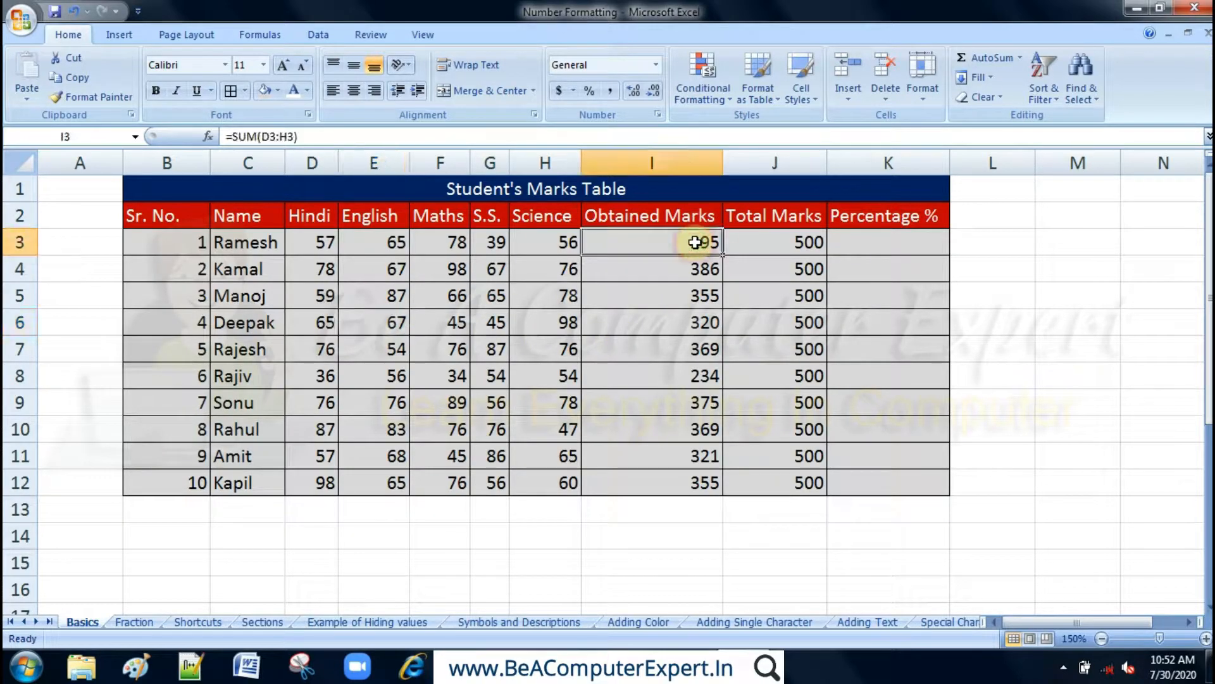
{"action": "left_click", "coordinate": [238, 241]}
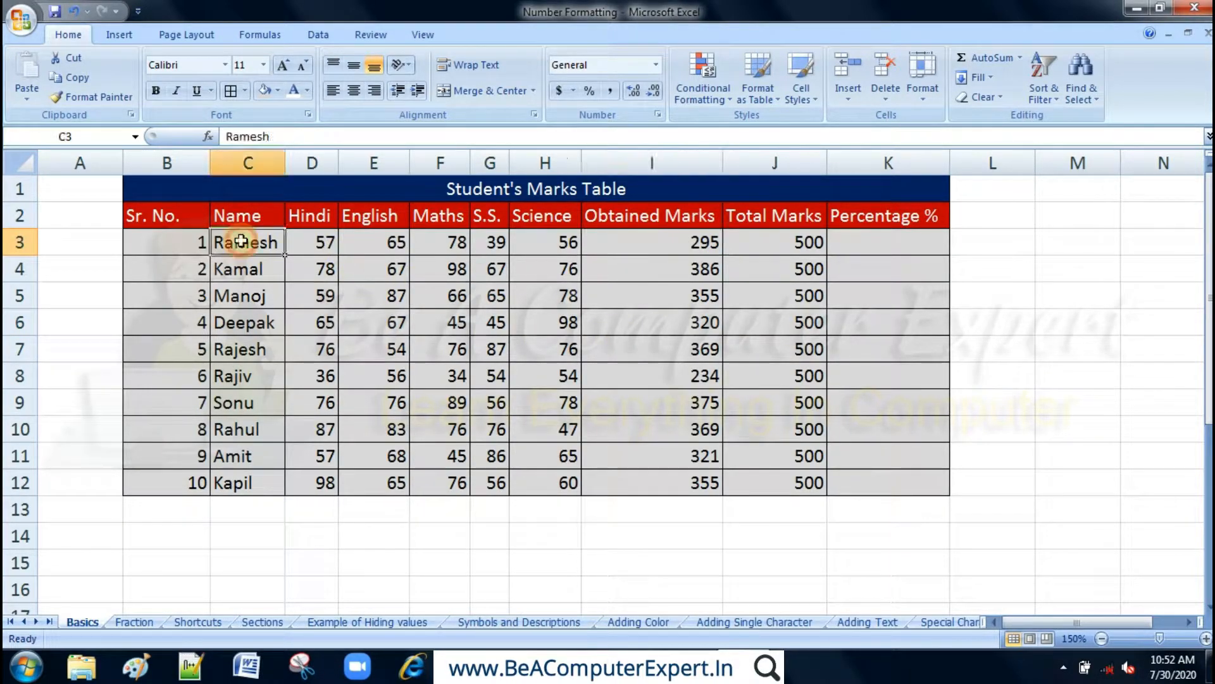
{"action": "left_click", "coordinate": [310, 243]}
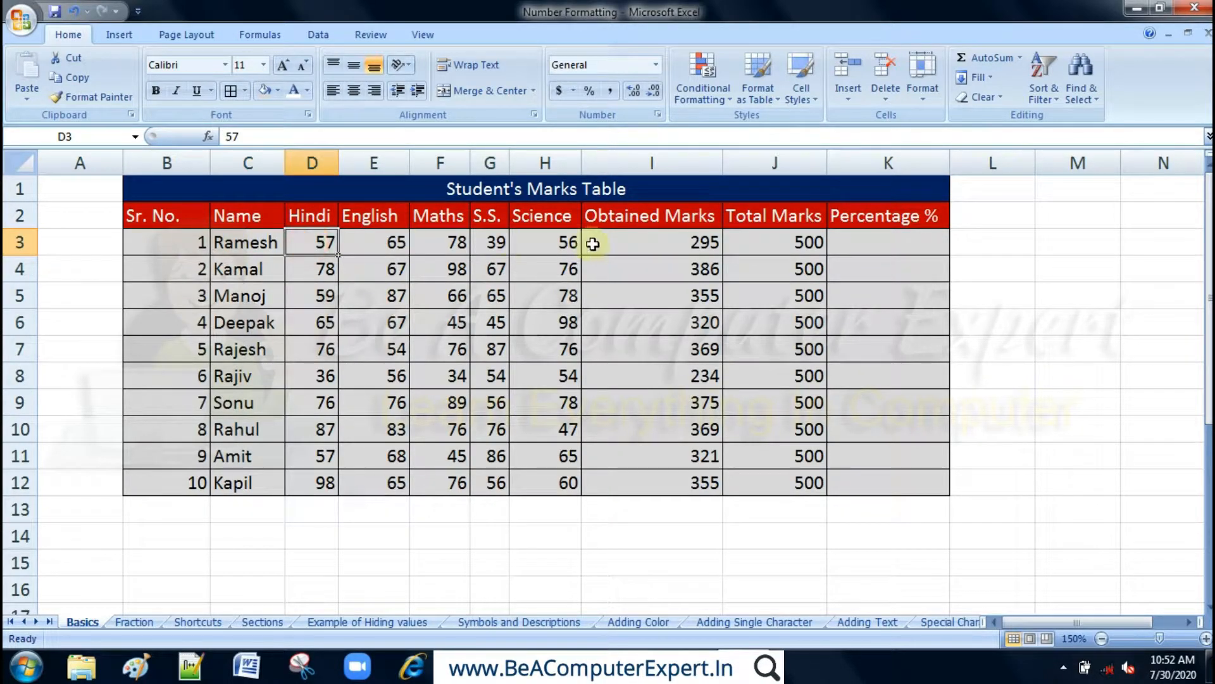
{"action": "left_click", "coordinate": [571, 243], "text": "shift"}
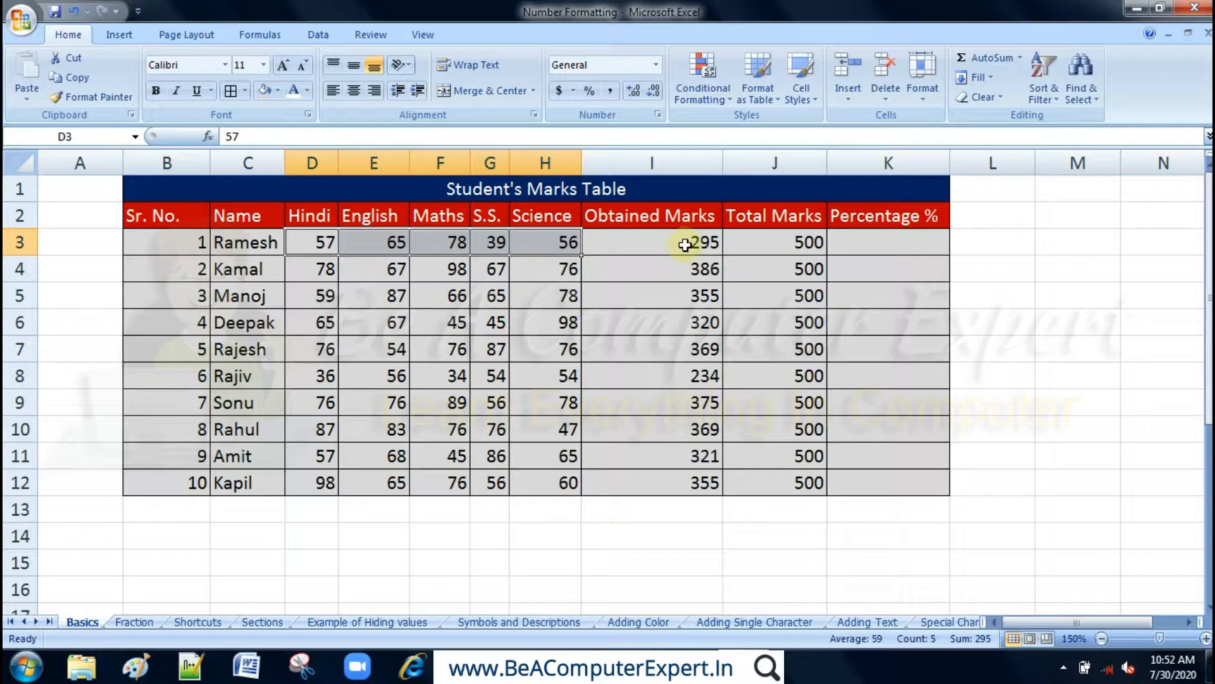
{"action": "left_click", "coordinate": [707, 243]}
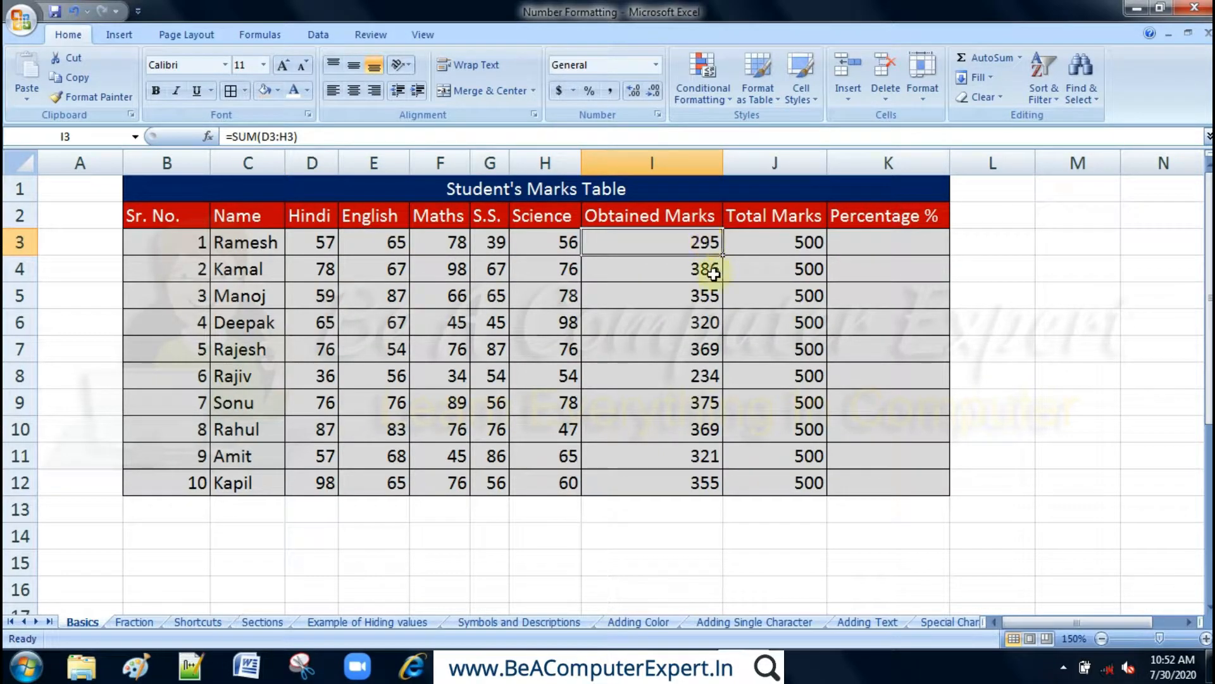
{"action": "left_click", "coordinate": [800, 246]}
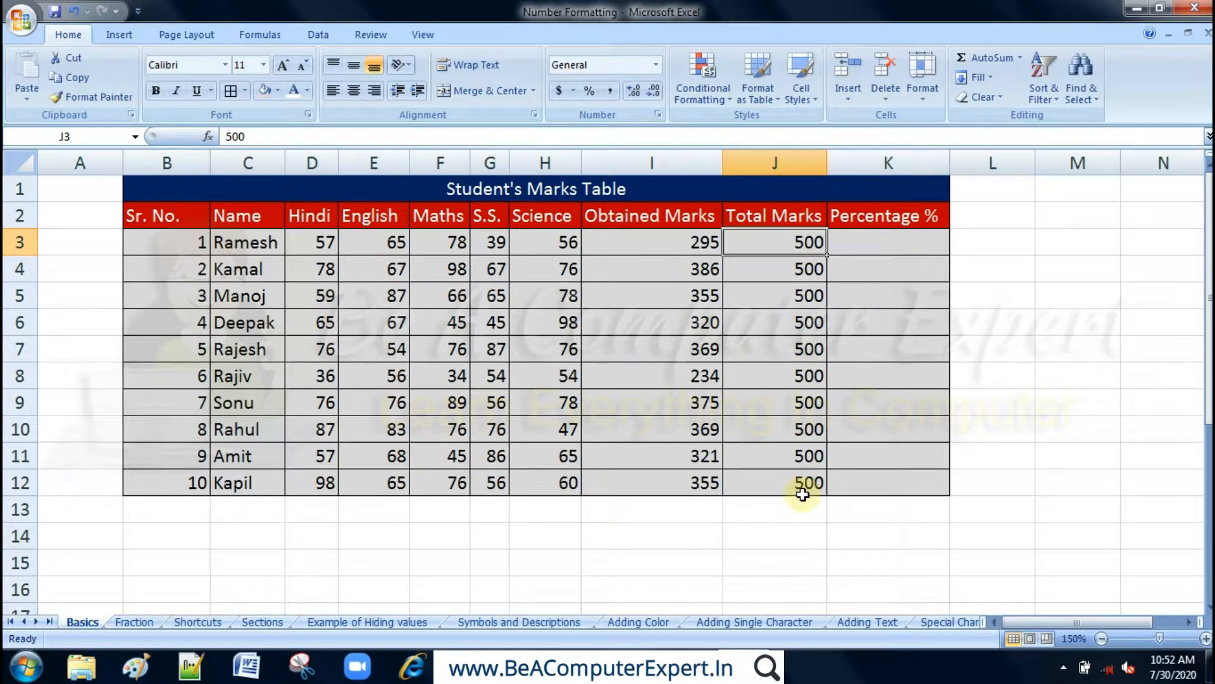
{"action": "left_click", "coordinate": [788, 268]}
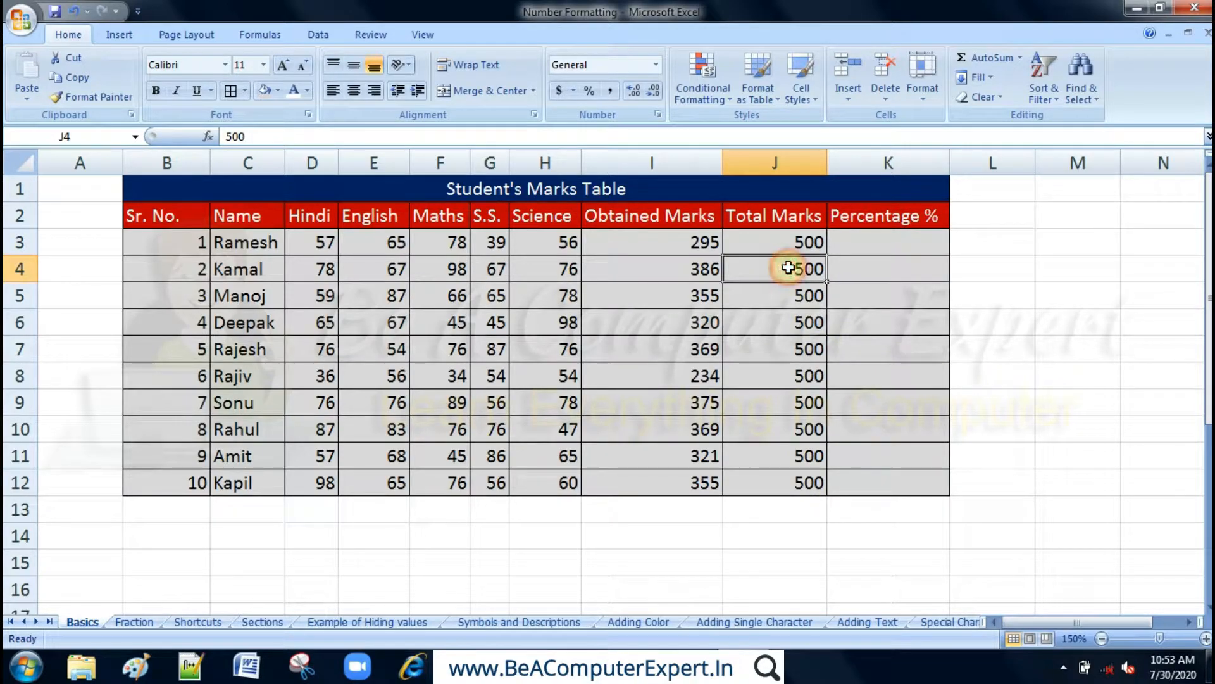
Step: Clear the Total Marks in J4:J12 and the Obtained Marks in I3:I12, keeping the first student's total in J3
{"action": "left_click", "coordinate": [795, 483], "text": "shift"}
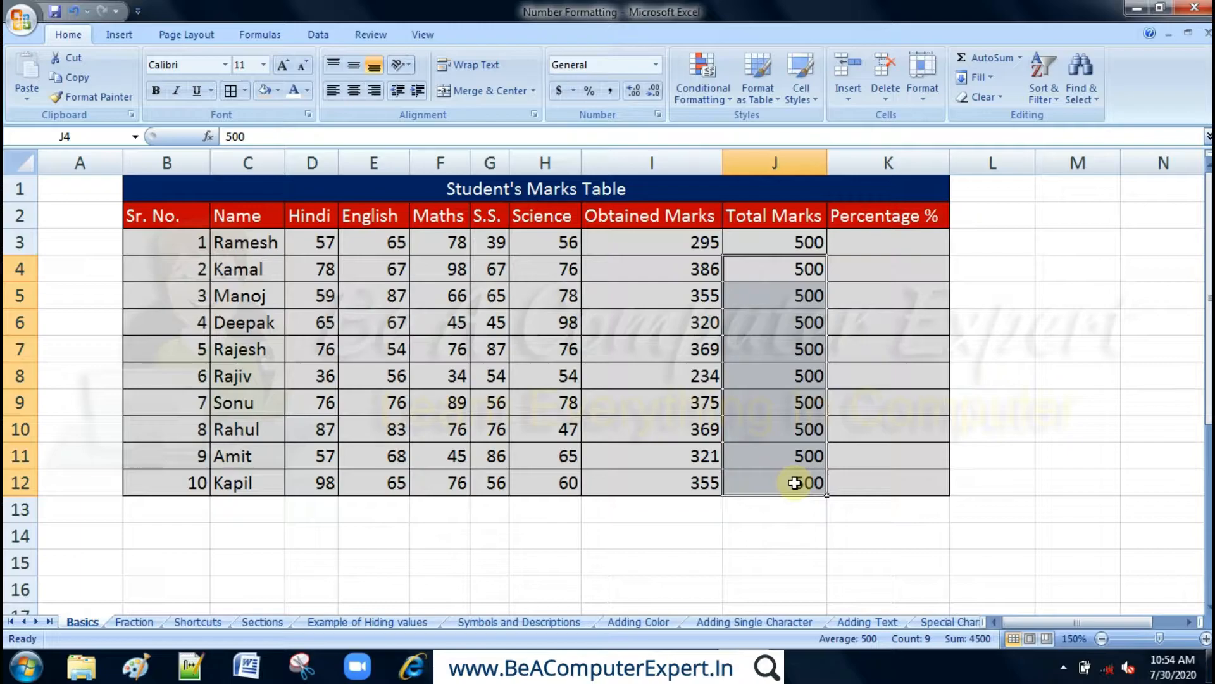
{"action": "key", "text": "Delete"}
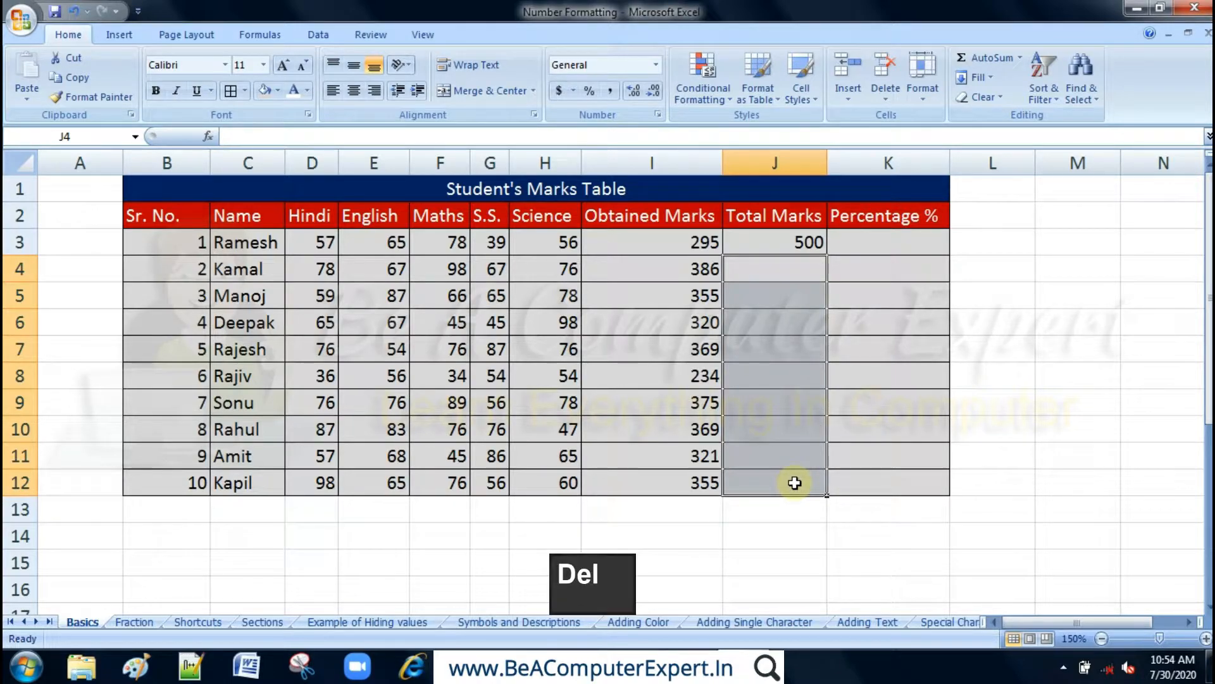
{"action": "left_click", "coordinate": [705, 244]}
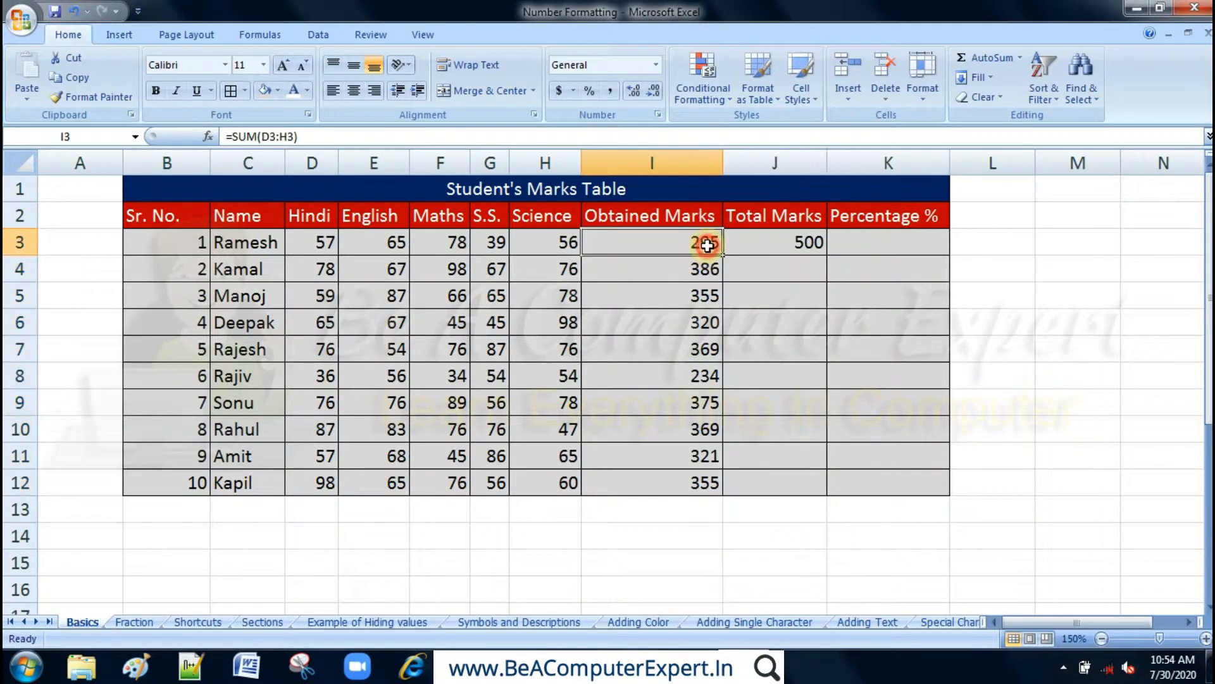
{"action": "left_click", "coordinate": [707, 483], "text": "shift"}
{"action": "key", "text": "Delete"}
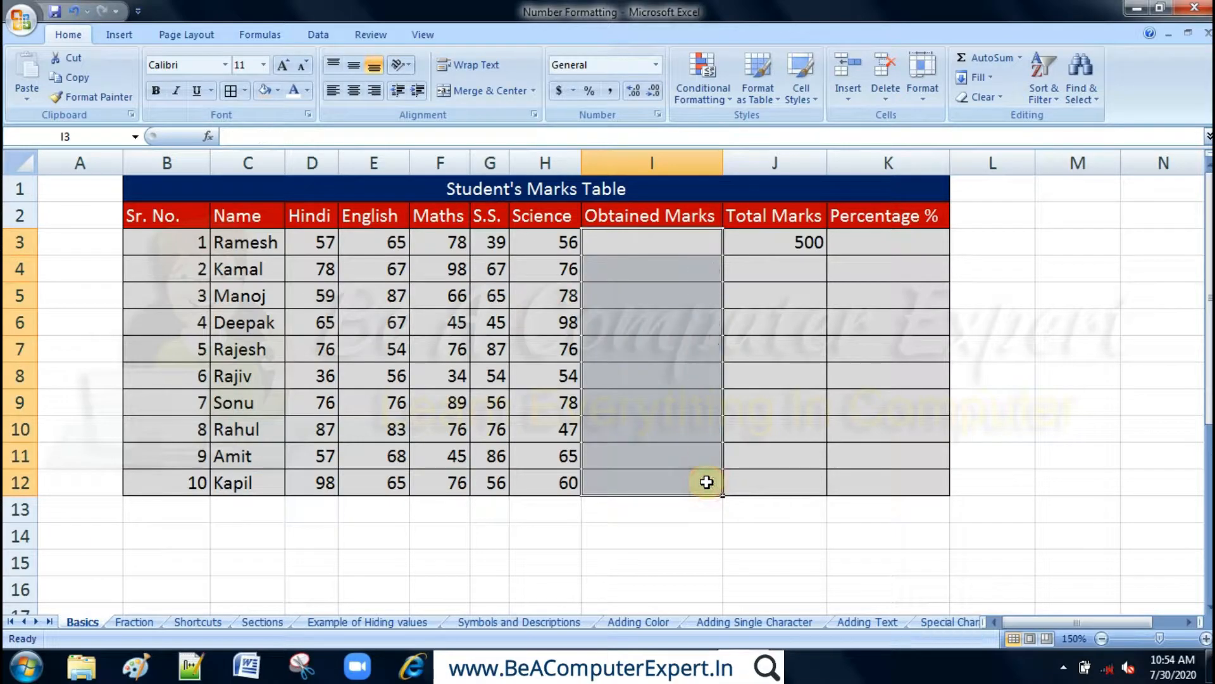
Step: Review the first student's subject marks in D3:H3 alongside the empty Obtained Marks cell I3
{"action": "left_click", "coordinate": [694, 242]}
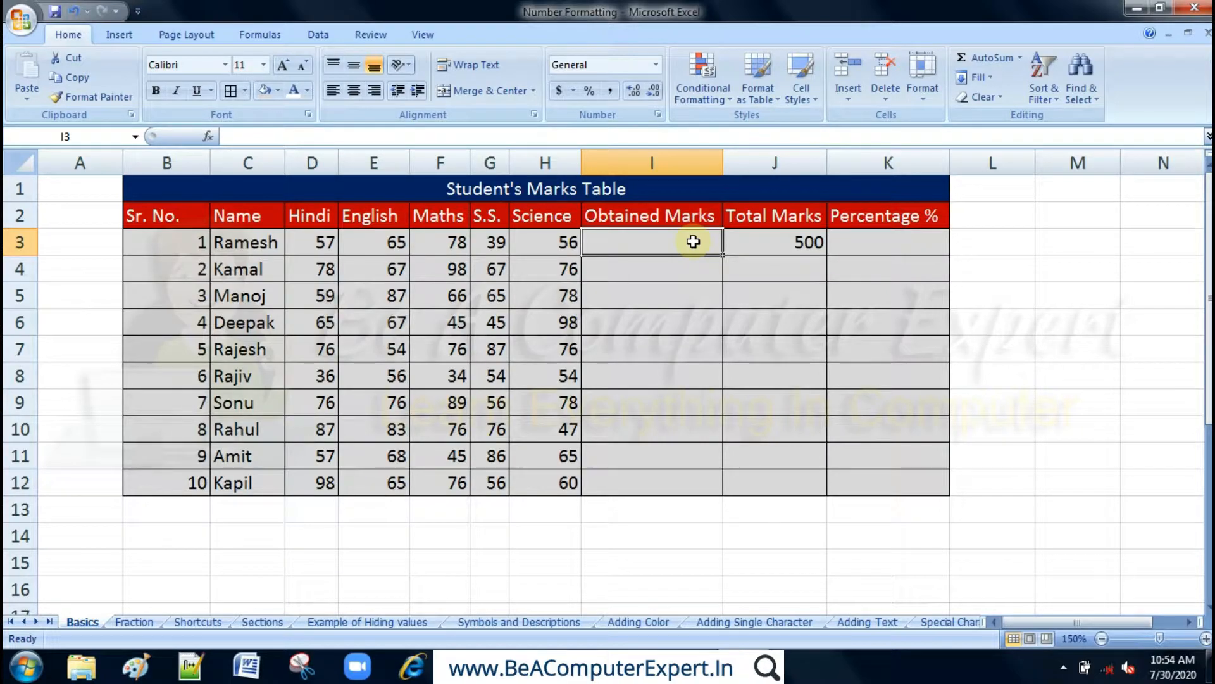
{"action": "left_click", "coordinate": [318, 242]}
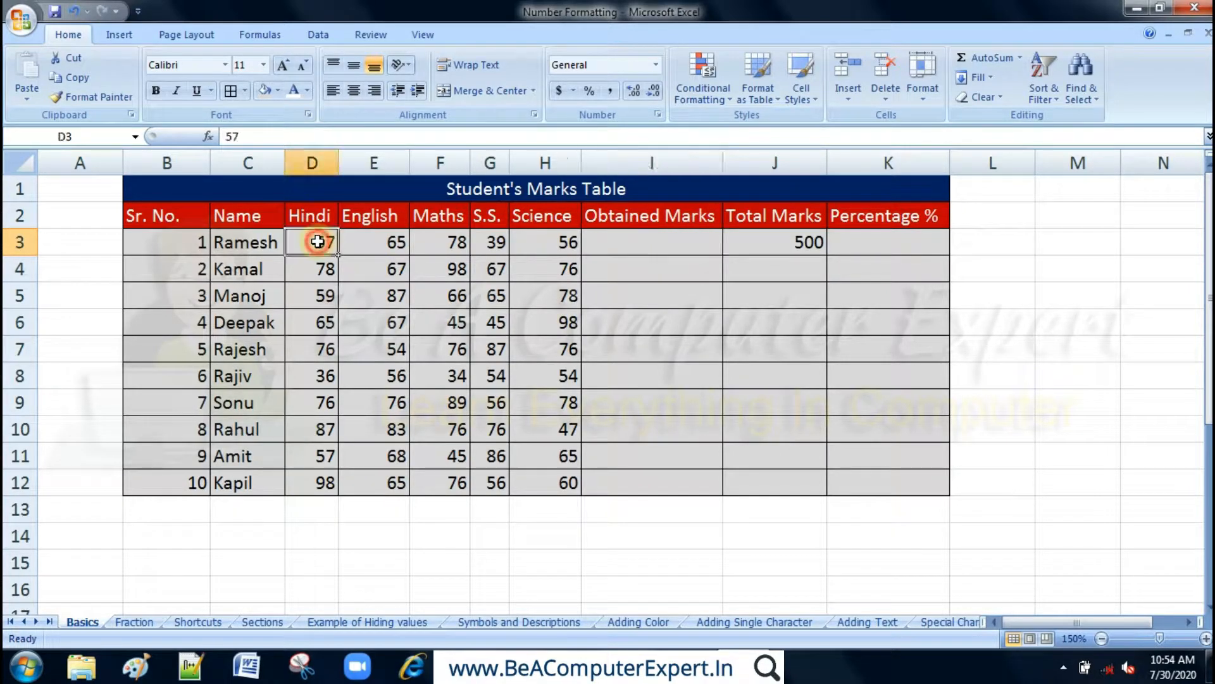
{"action": "left_click", "coordinate": [544, 238], "text": "shift"}
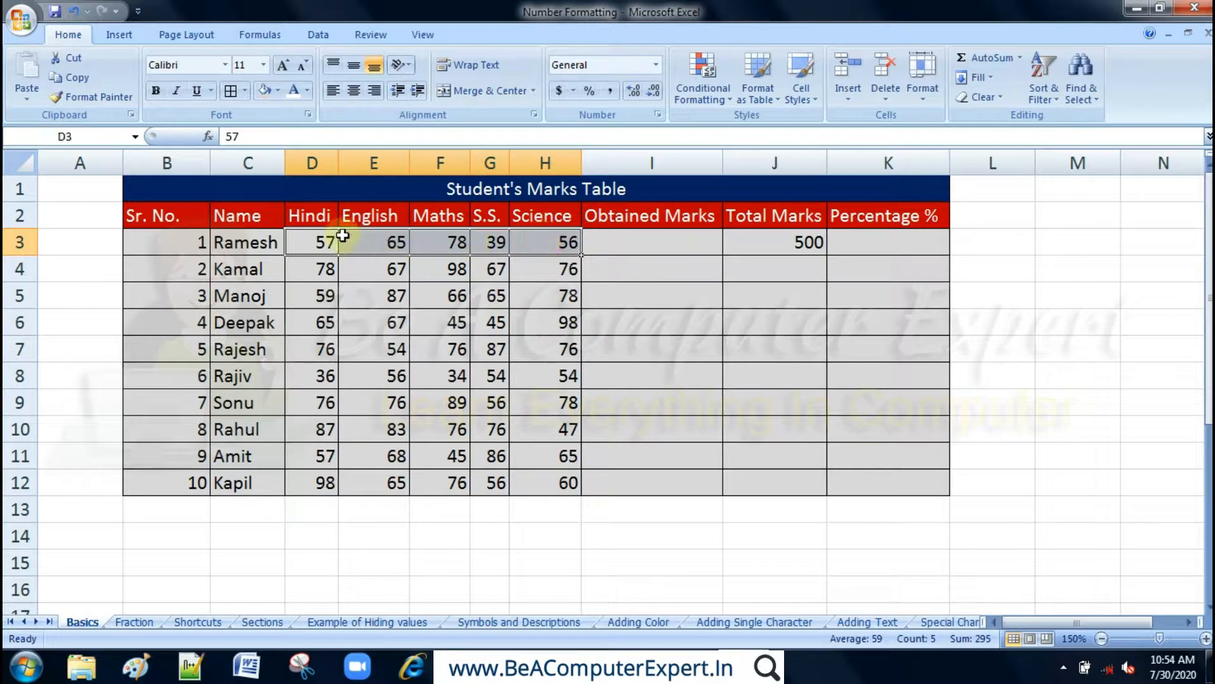
{"action": "left_click", "coordinate": [640, 241]}
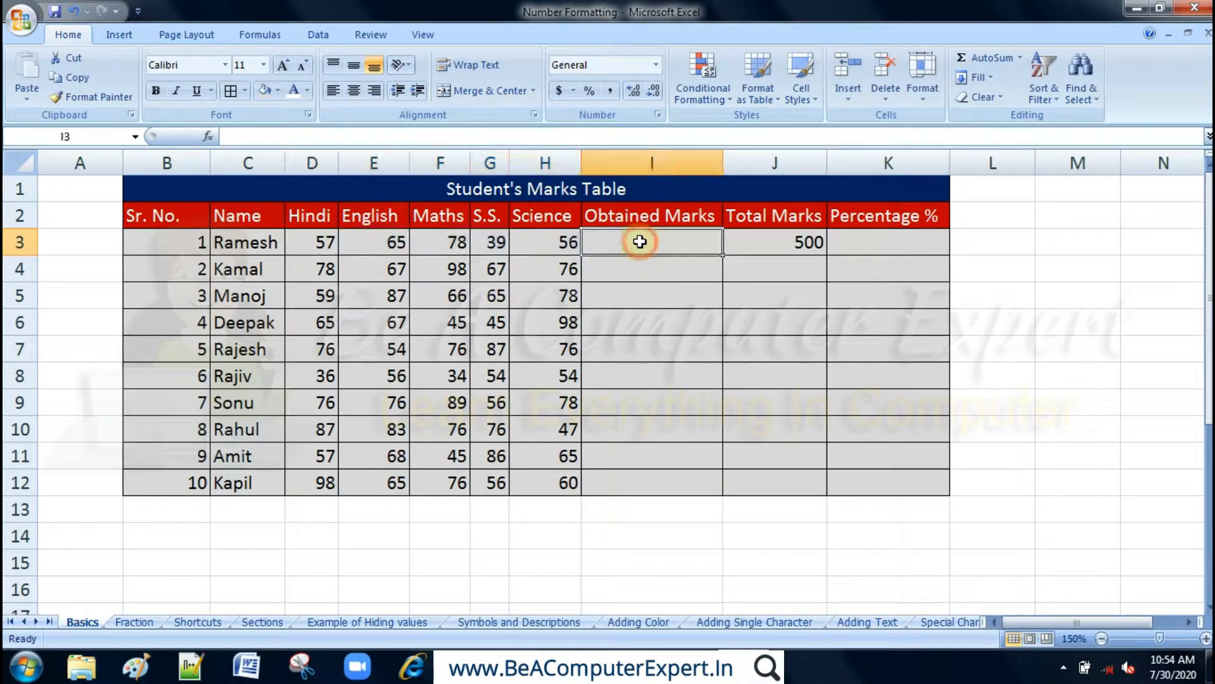
Step: Fill the Total Marks value from J3 down through J12, and undo the fill
{"action": "left_click", "coordinate": [763, 242]}
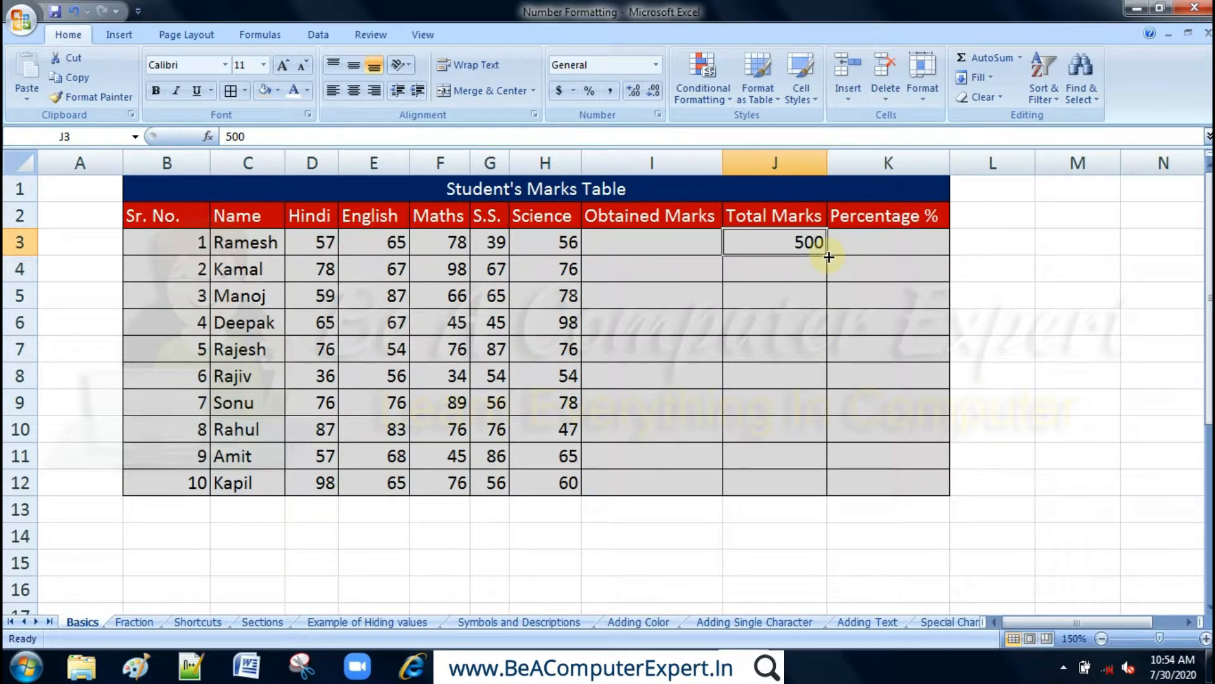
{"action": "left_click_drag", "start_coordinate": [829, 257], "coordinate": [839, 503]}
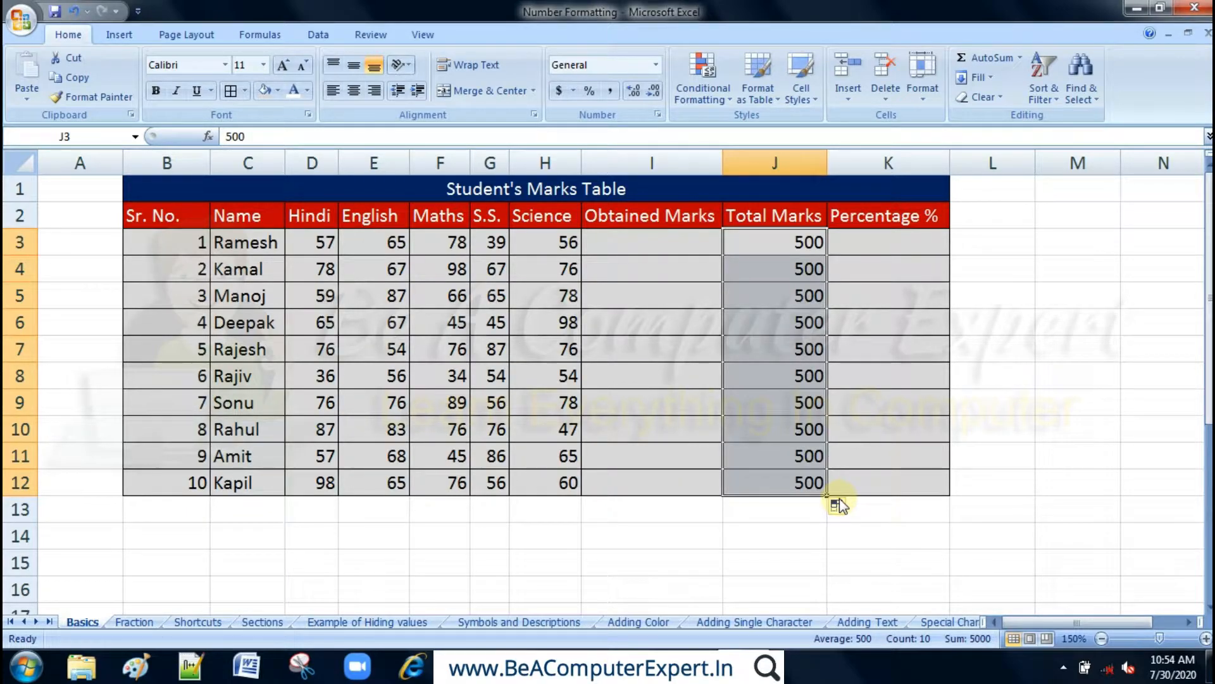
{"action": "key", "text": "ctrl+z"}
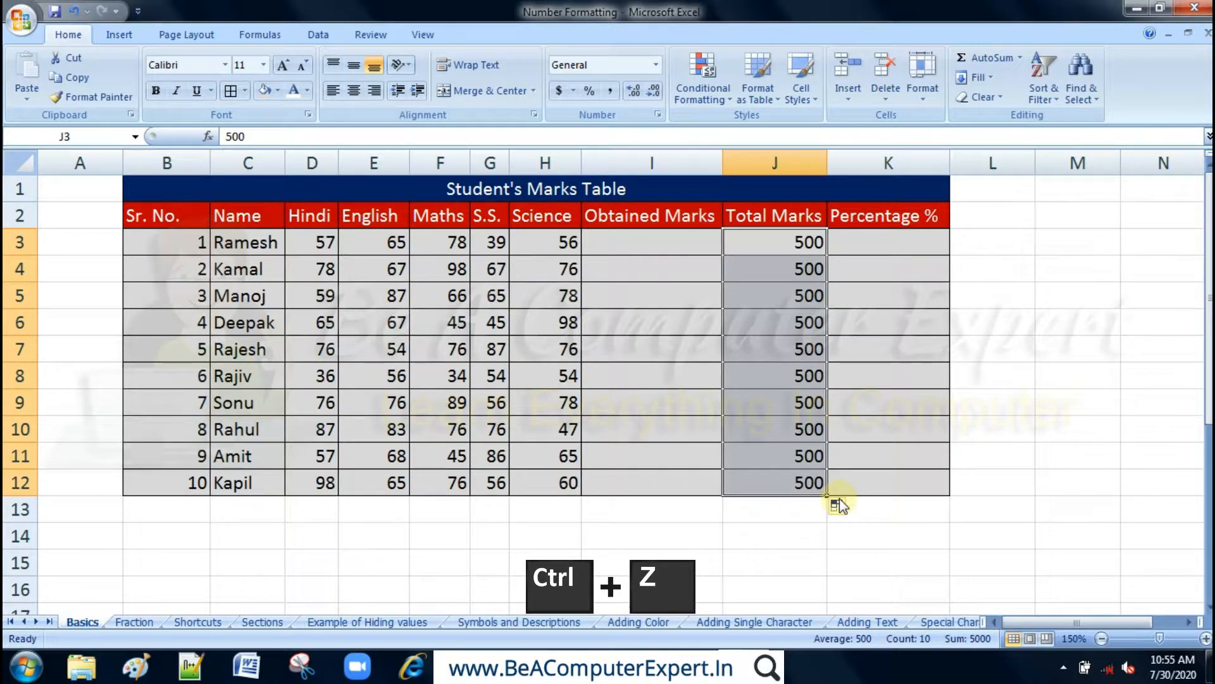
{"action": "key", "text": "ctrl+z"}
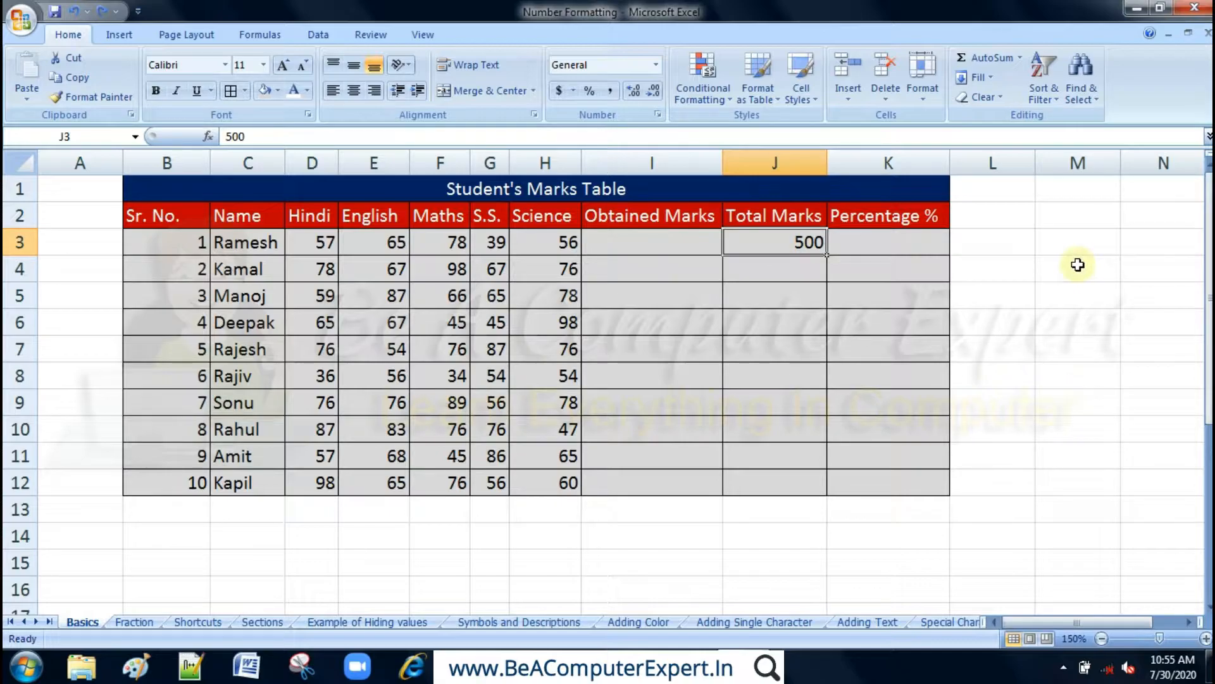
Step: Copy the first student's Total Marks value from J3 into J4:J12
{"action": "key", "text": "ctrl+c"}
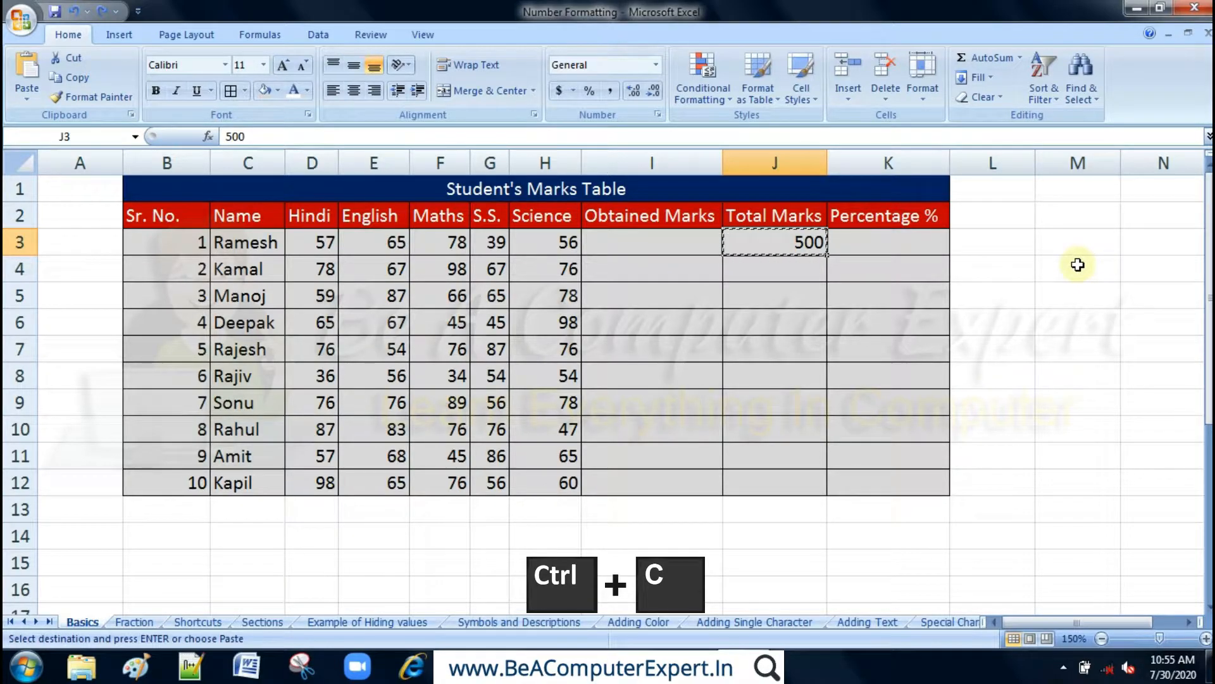
{"action": "left_click", "coordinate": [799, 267]}
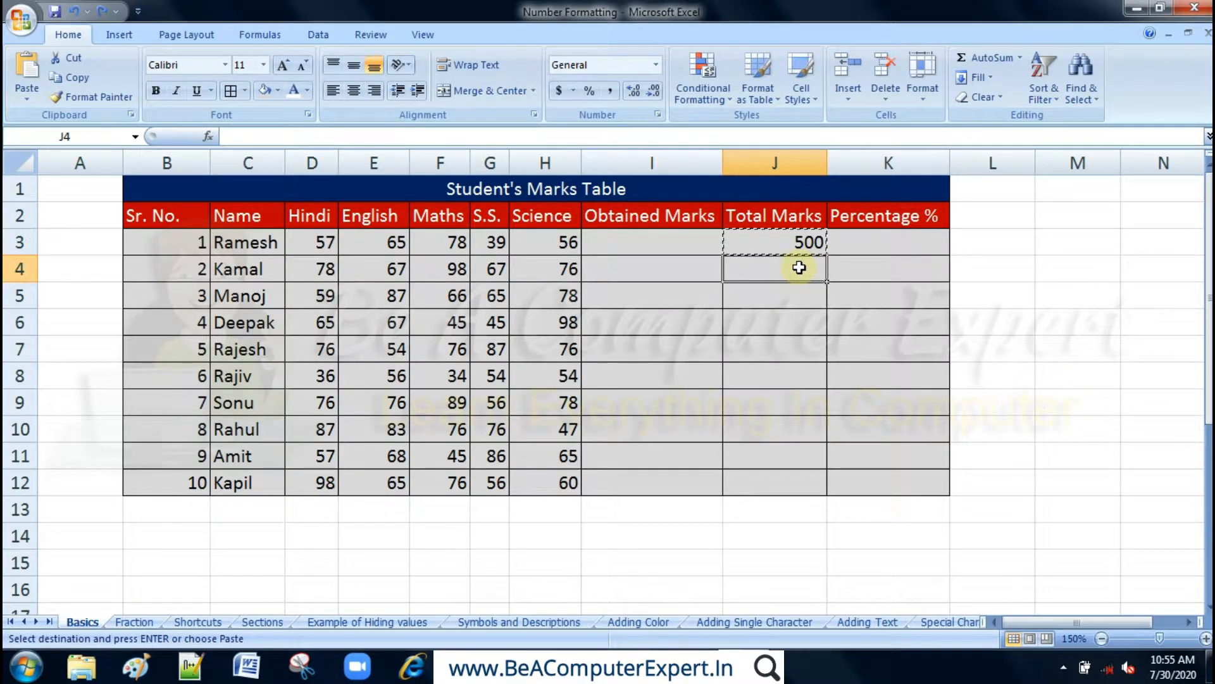
{"action": "key", "text": "shift"}
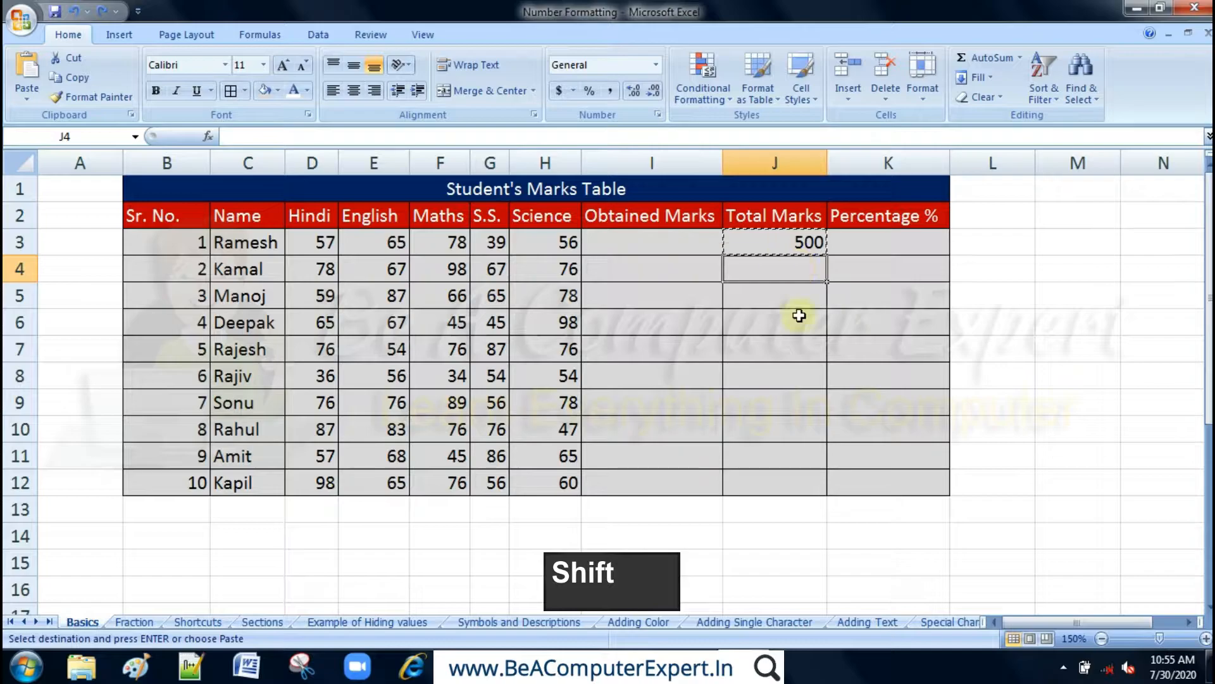
{"action": "left_click", "coordinate": [779, 477], "text": "shift"}
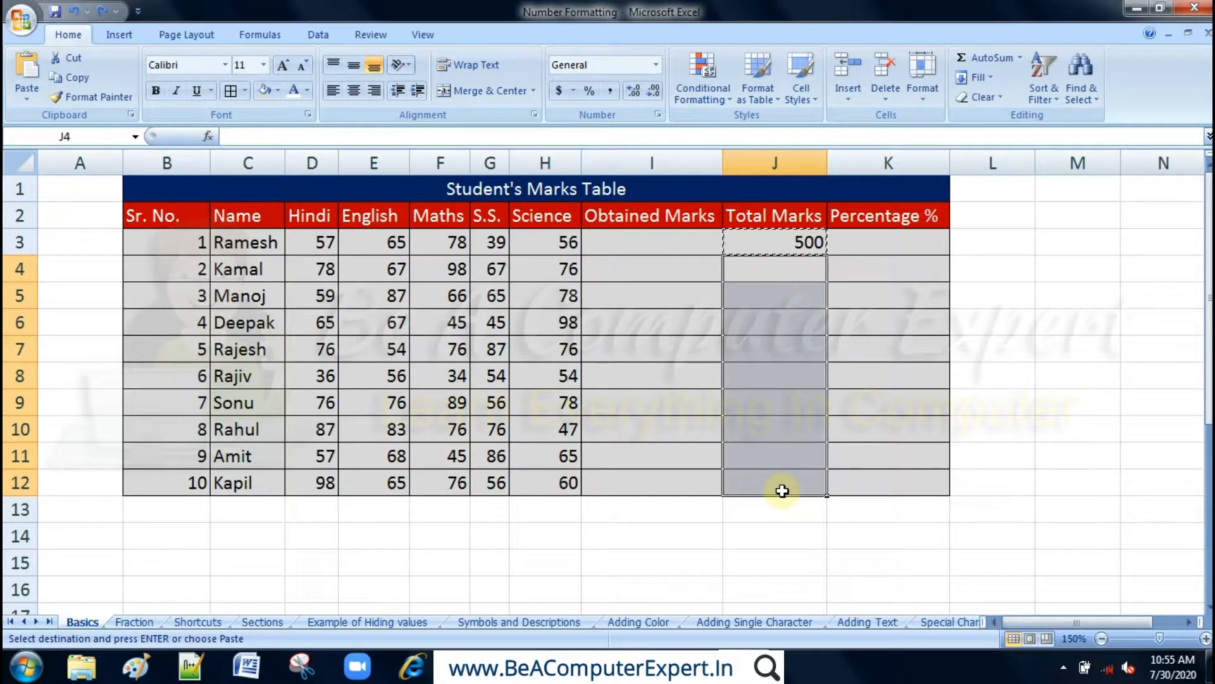
{"action": "key", "text": "Return"}
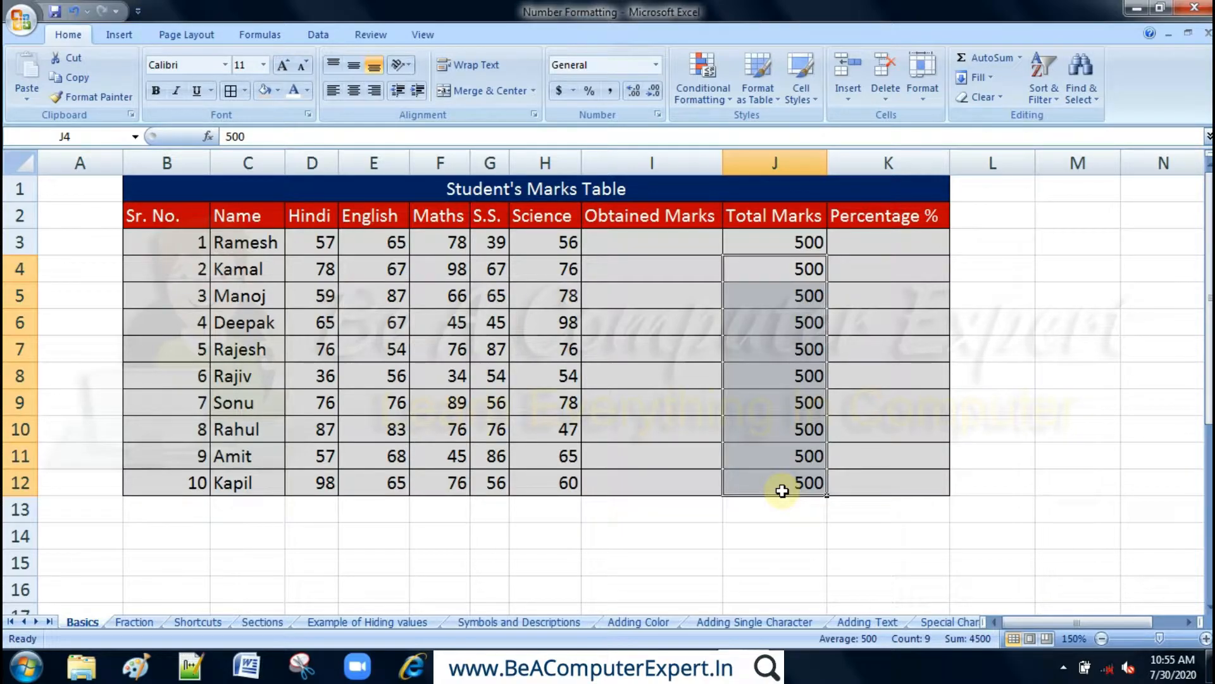
Step: Enter the formula =D3+E3+F3+G3+H3 in I3 to add the first student's five subject marks
{"action": "left_click", "coordinate": [653, 243]}
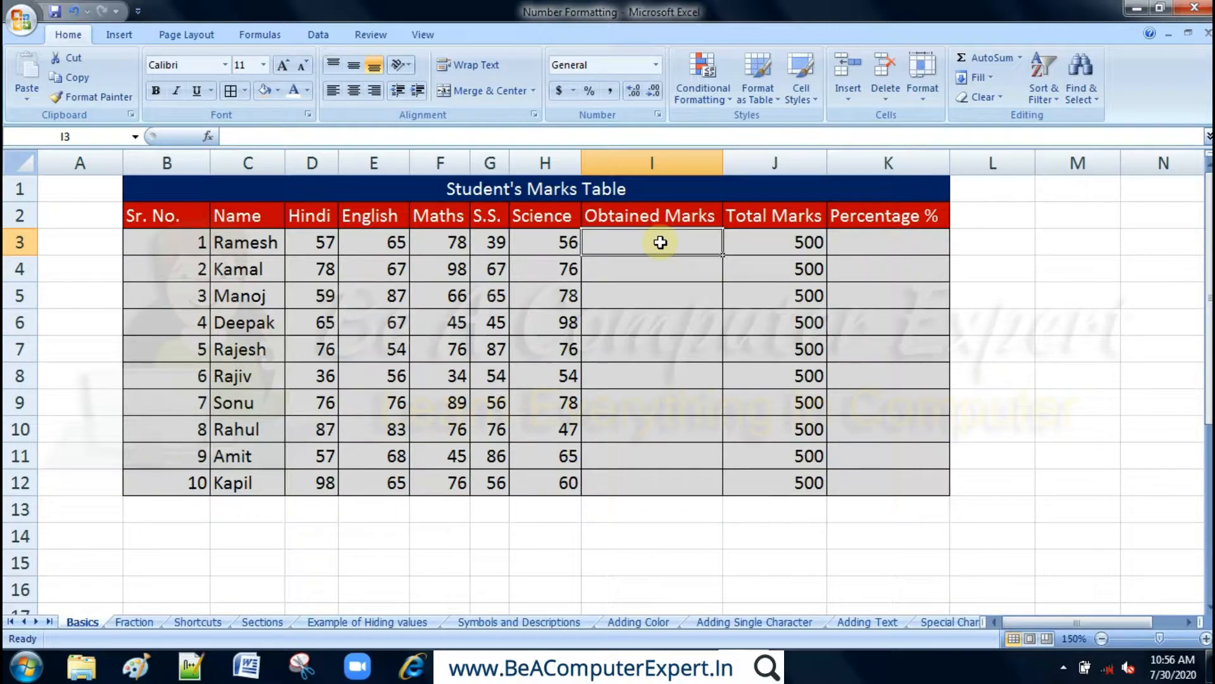
{"action": "type", "text": "="}
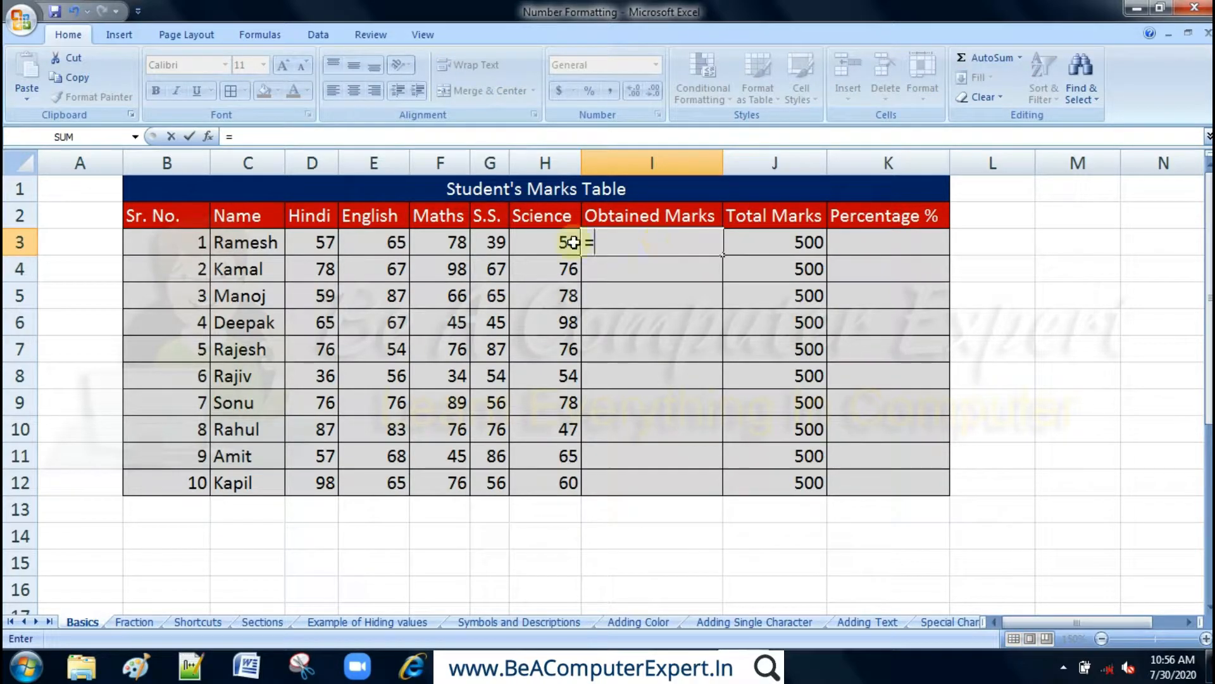
{"action": "left_click", "coordinate": [325, 240]}
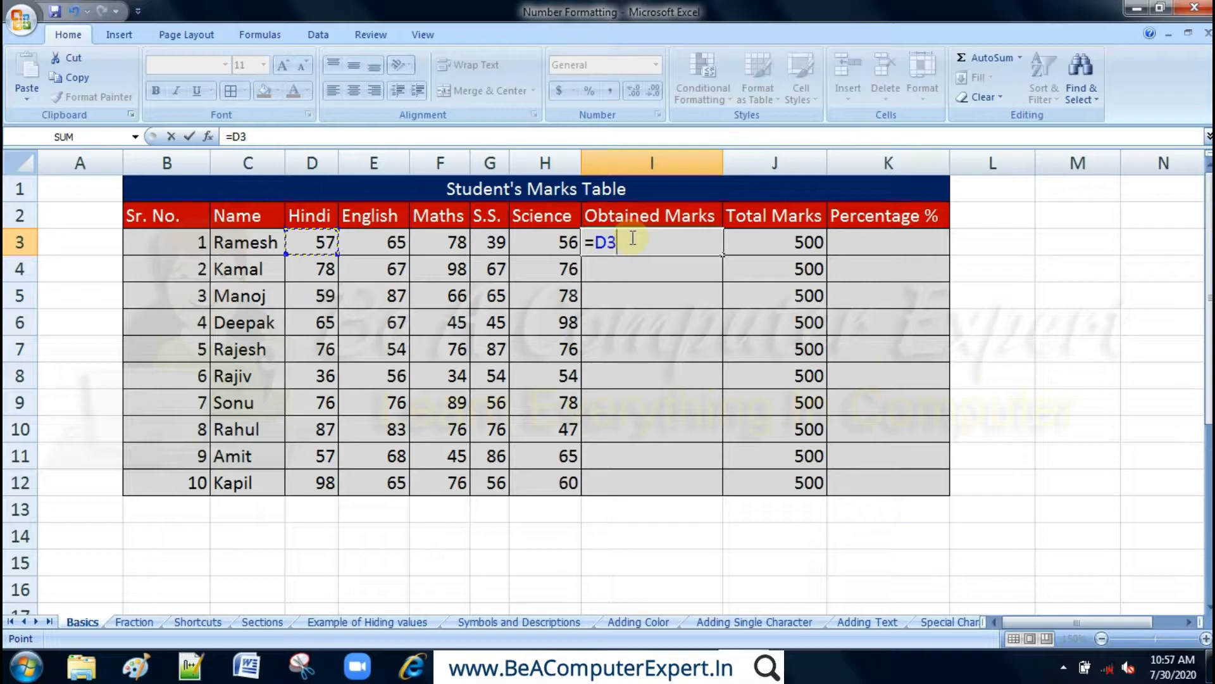
{"action": "type", "text": "+"}
{"action": "left_click", "coordinate": [391, 239]}
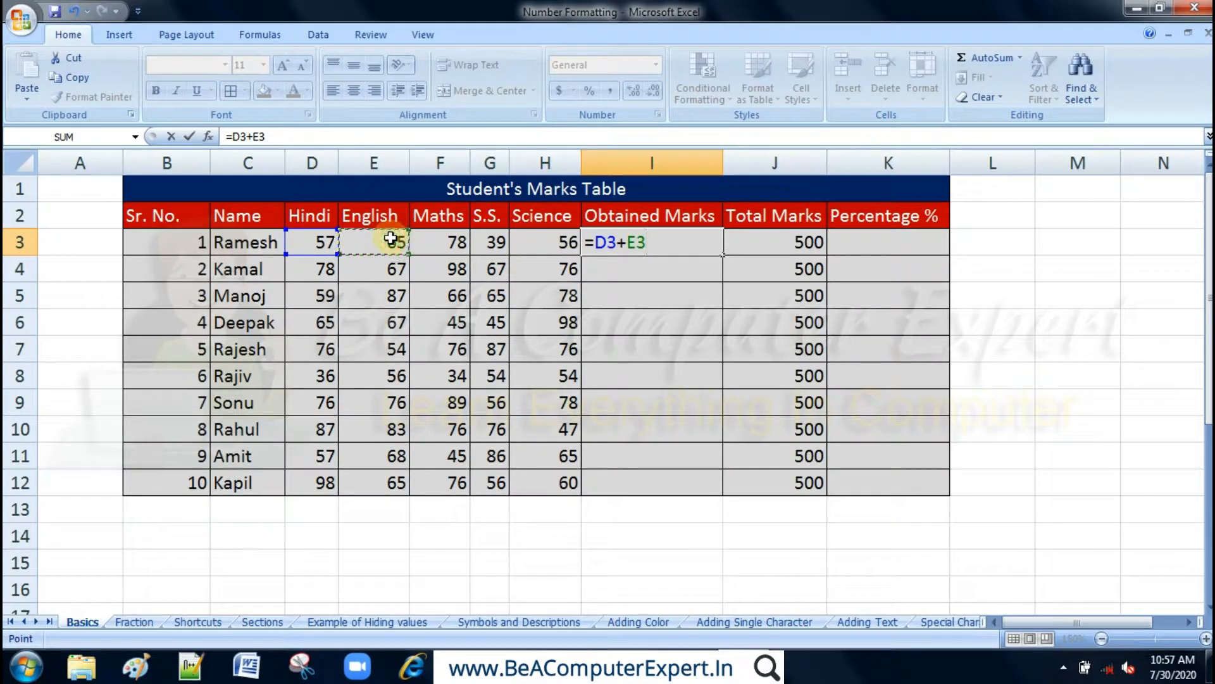
{"action": "type", "text": "+"}
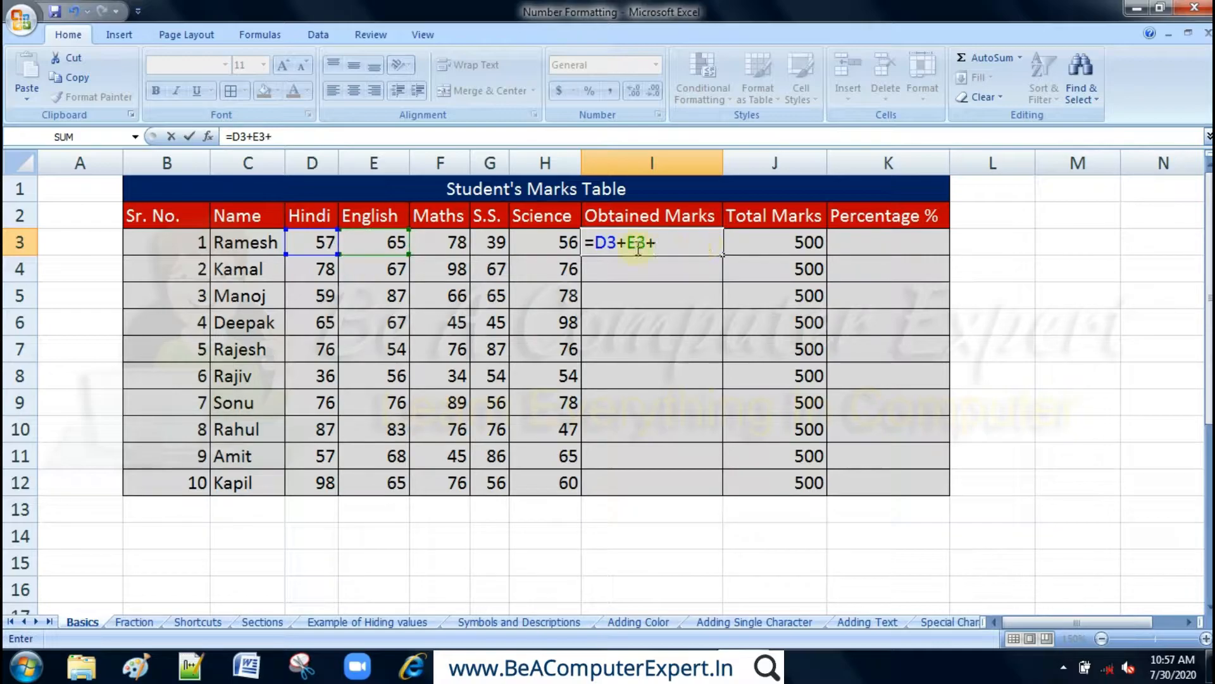
{"action": "left_click", "coordinate": [454, 243]}
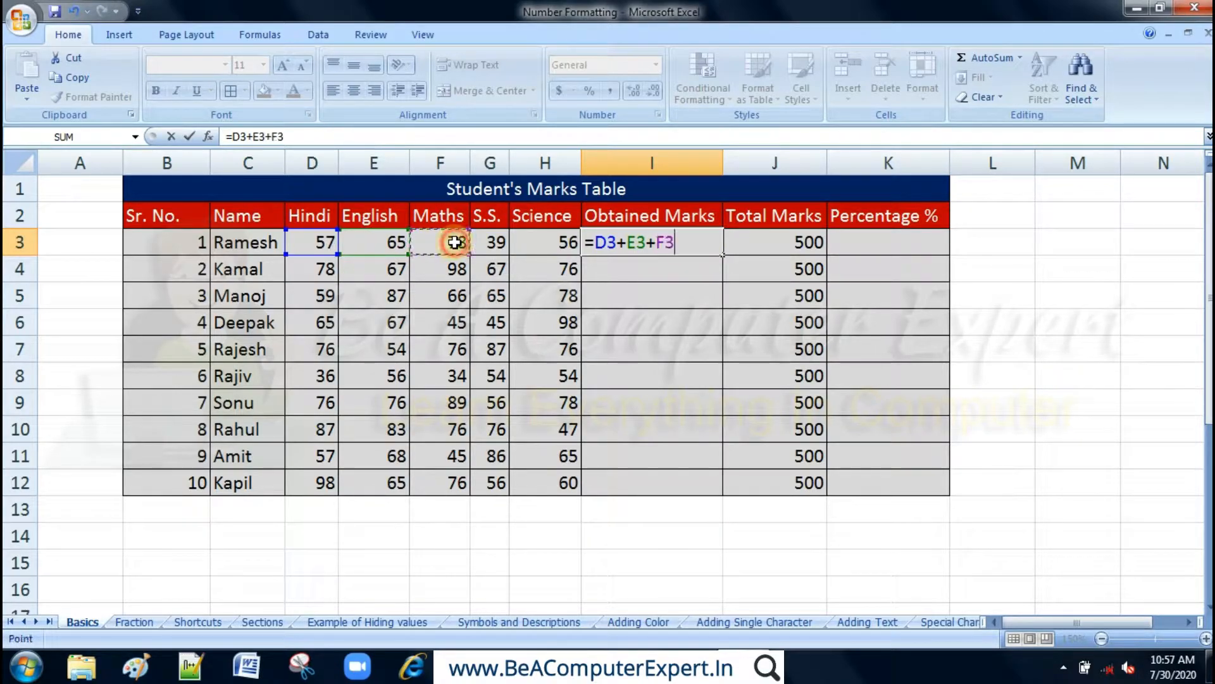
{"action": "type", "text": "+"}
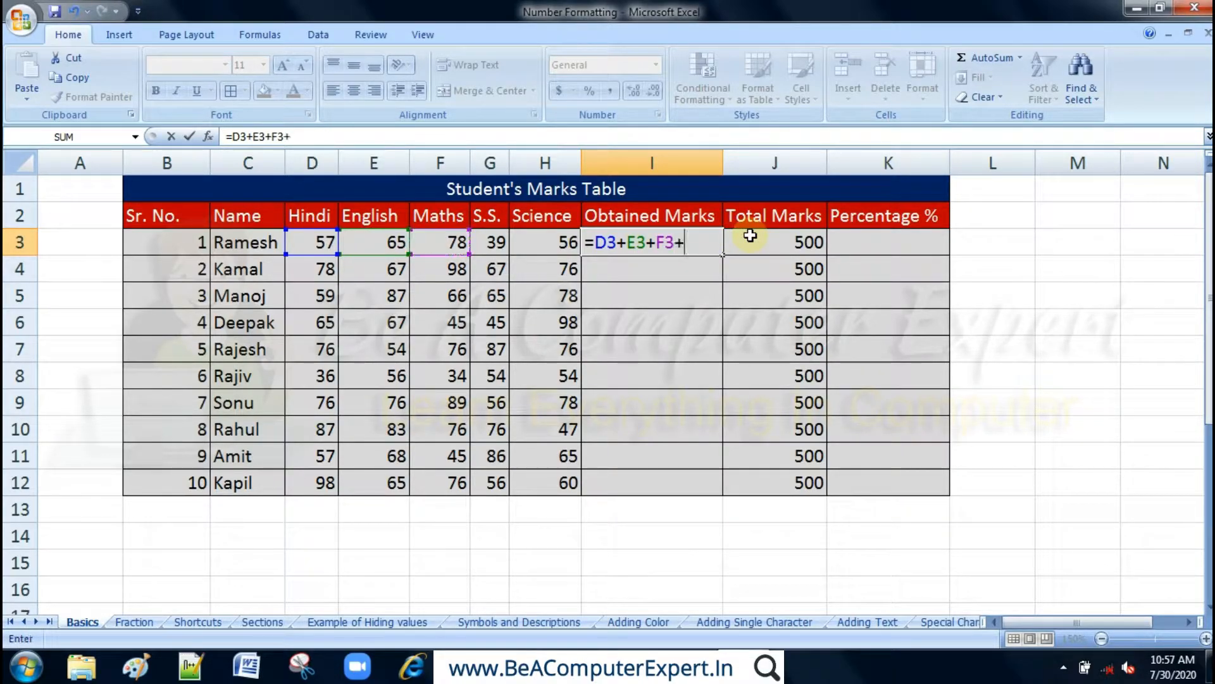
{"action": "left_click", "coordinate": [500, 242]}
{"action": "type", "text": "+"}
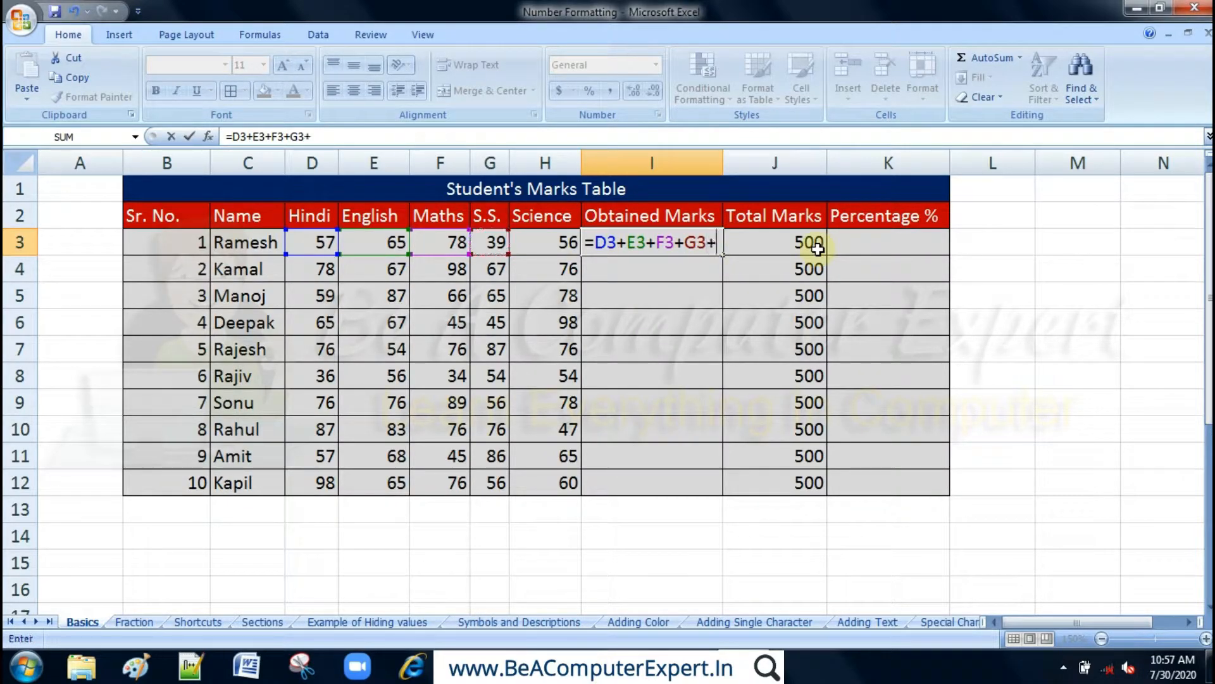
{"action": "left_click", "coordinate": [544, 242]}
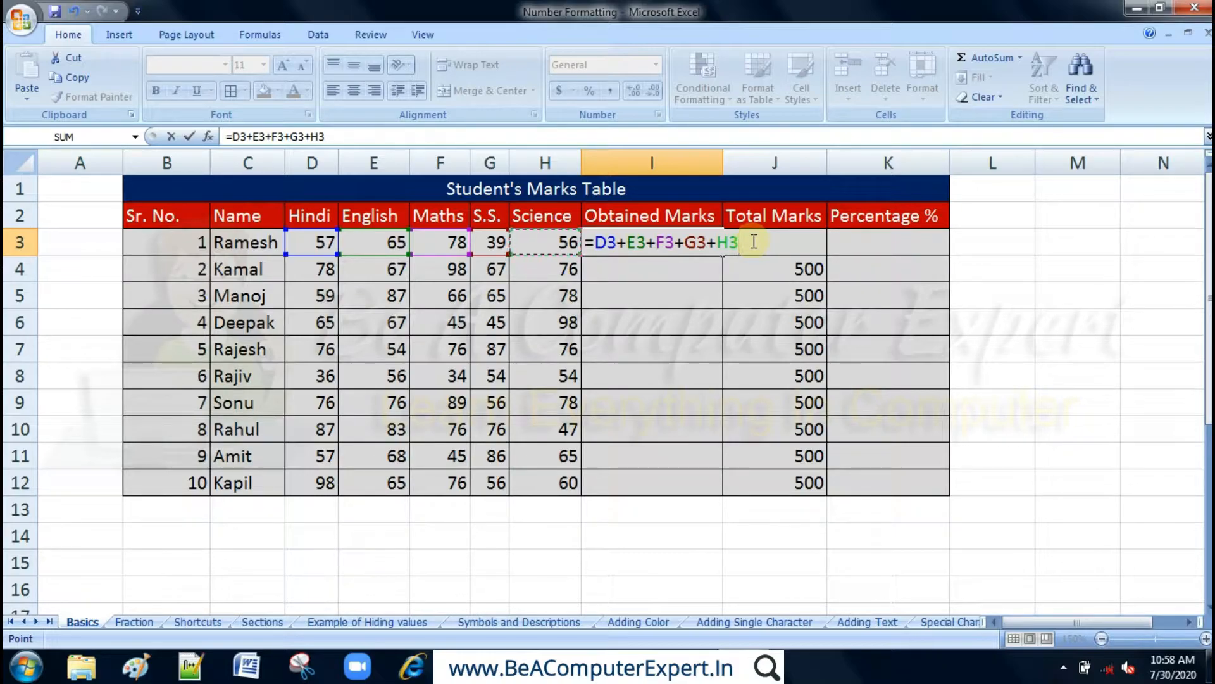
{"action": "key", "text": "Return"}
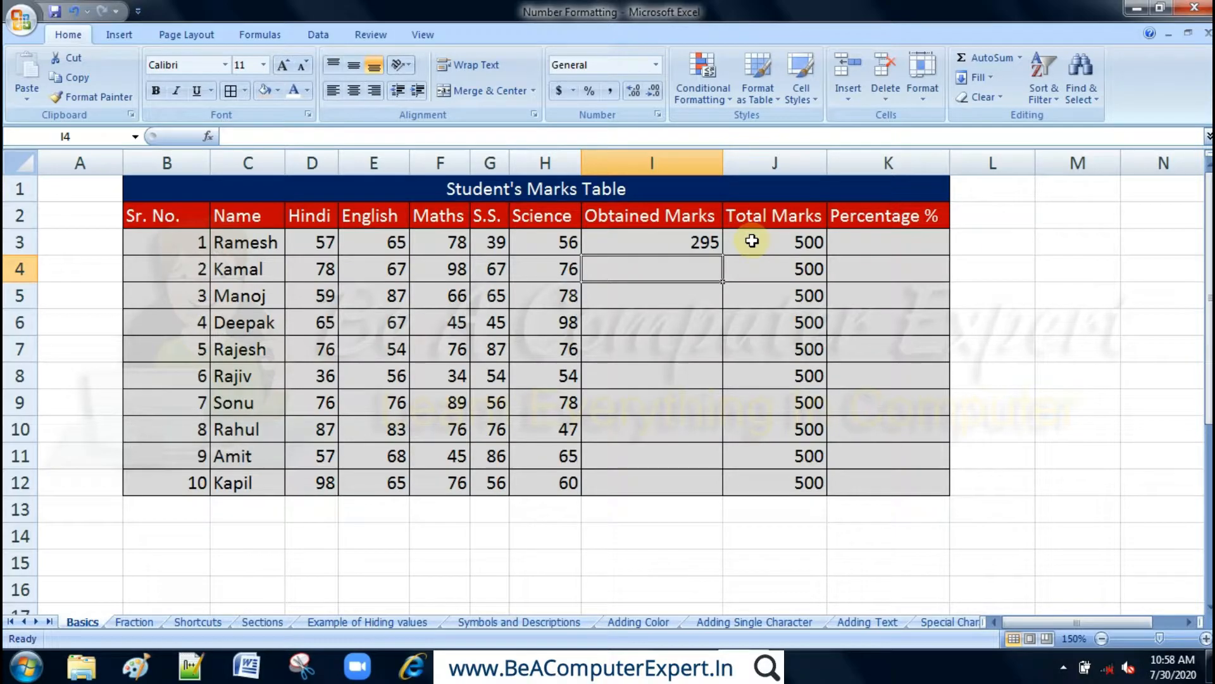
Step: Examine the addition formula in I3 and the subject mark cells it references by opening the cell for editing
{"action": "left_click", "coordinate": [702, 243]}
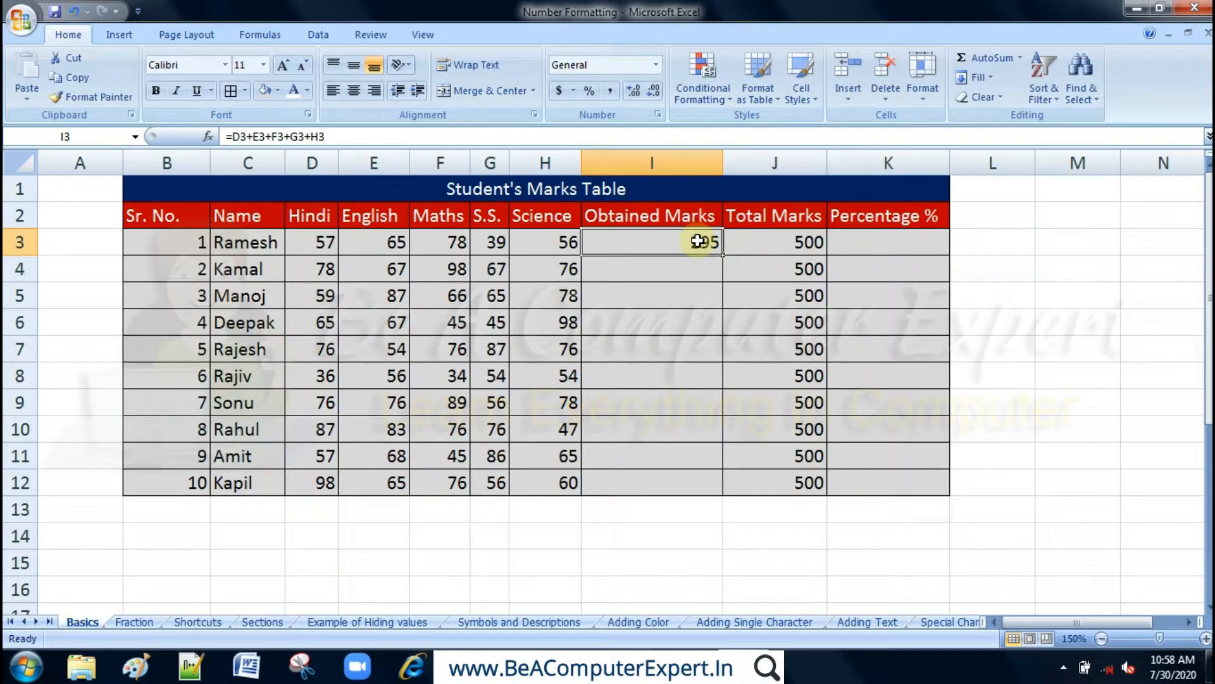
{"action": "left_click", "coordinate": [334, 136]}
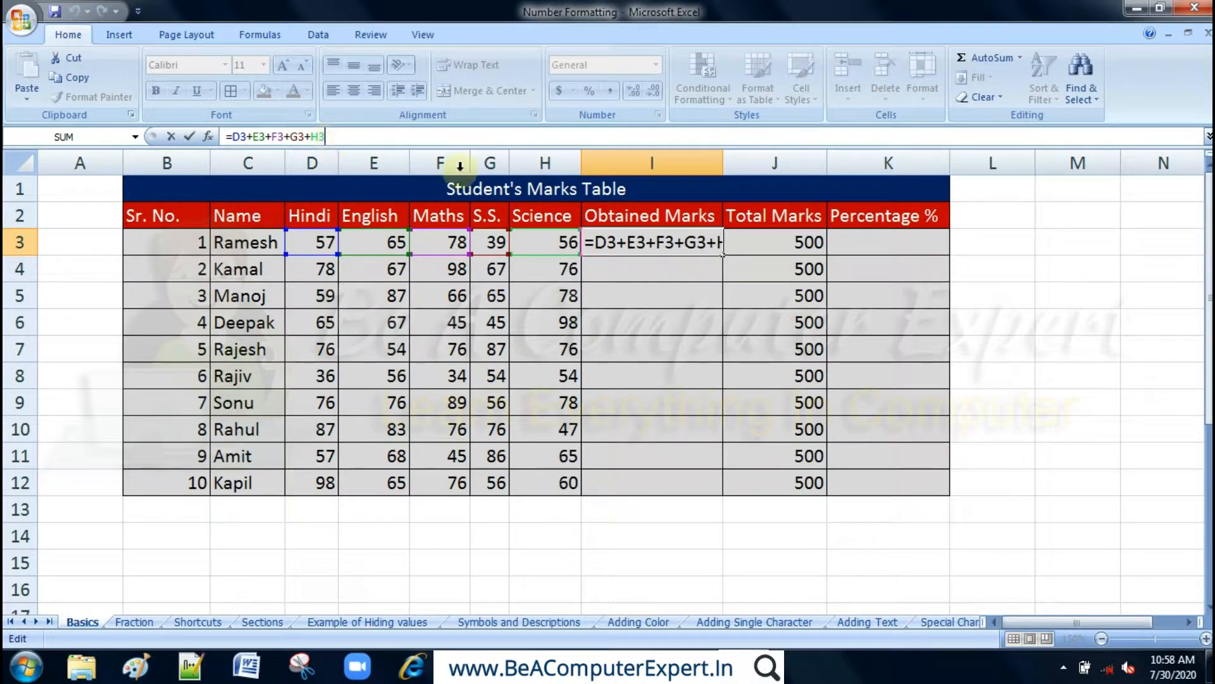
{"action": "left_click", "coordinate": [576, 267]}
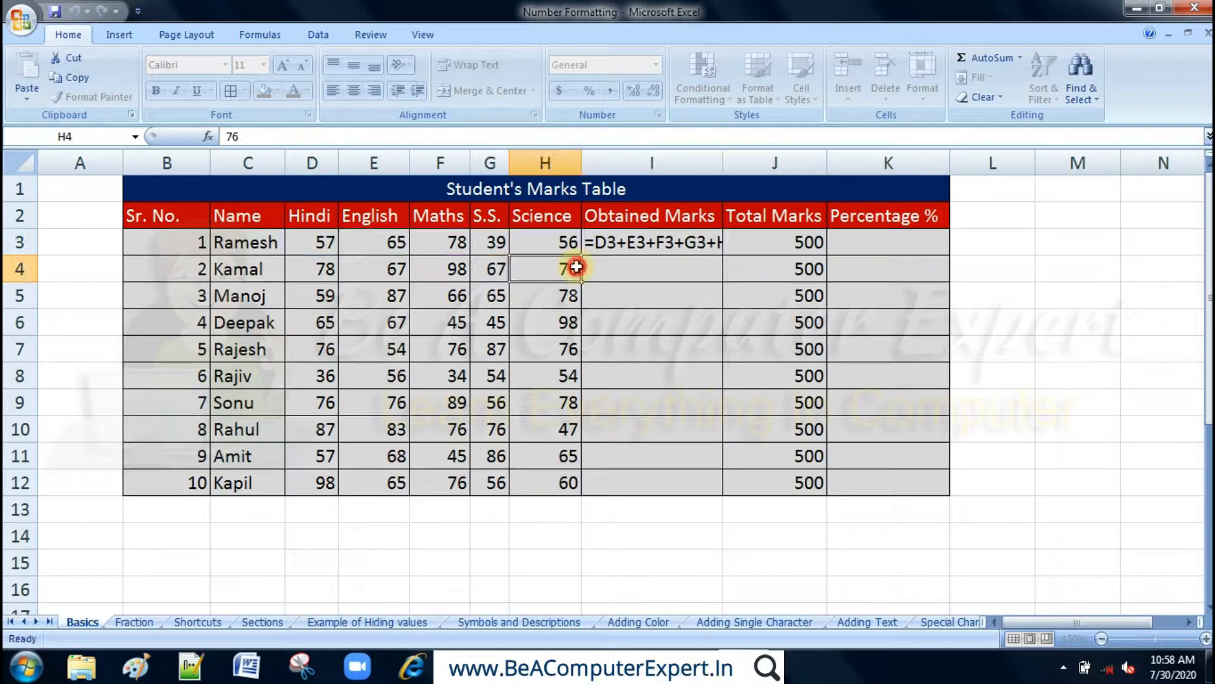
{"action": "left_click", "coordinate": [693, 243]}
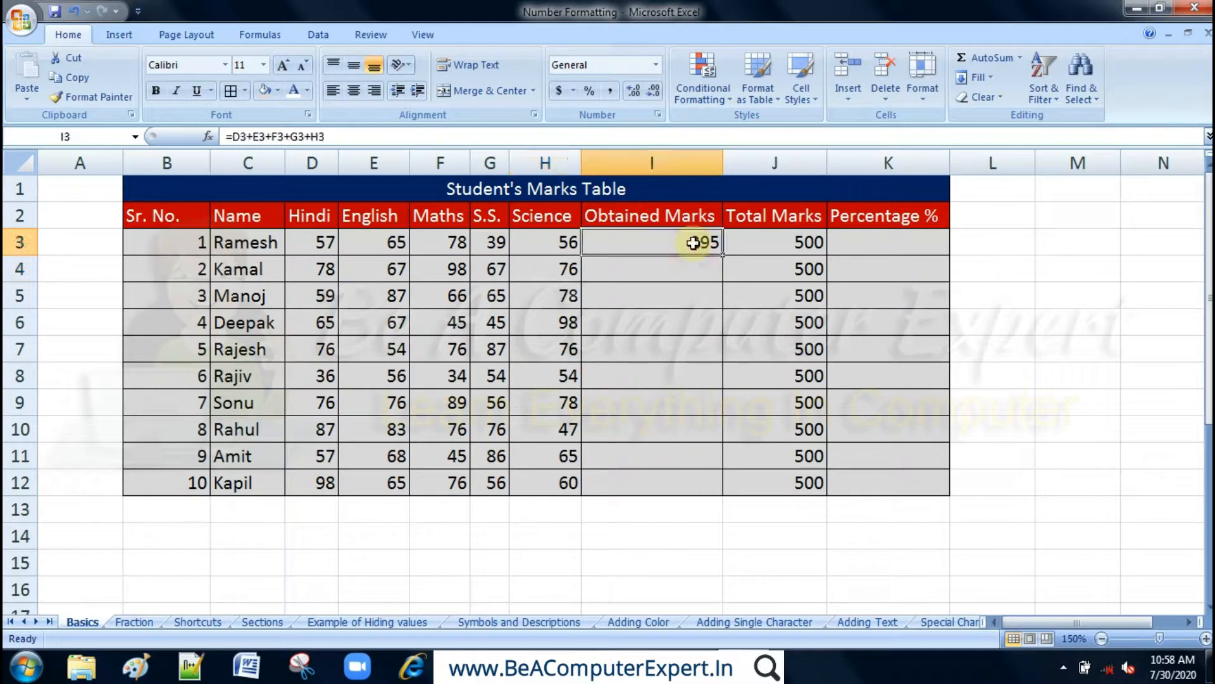
{"action": "double_click", "coordinate": [693, 244]}
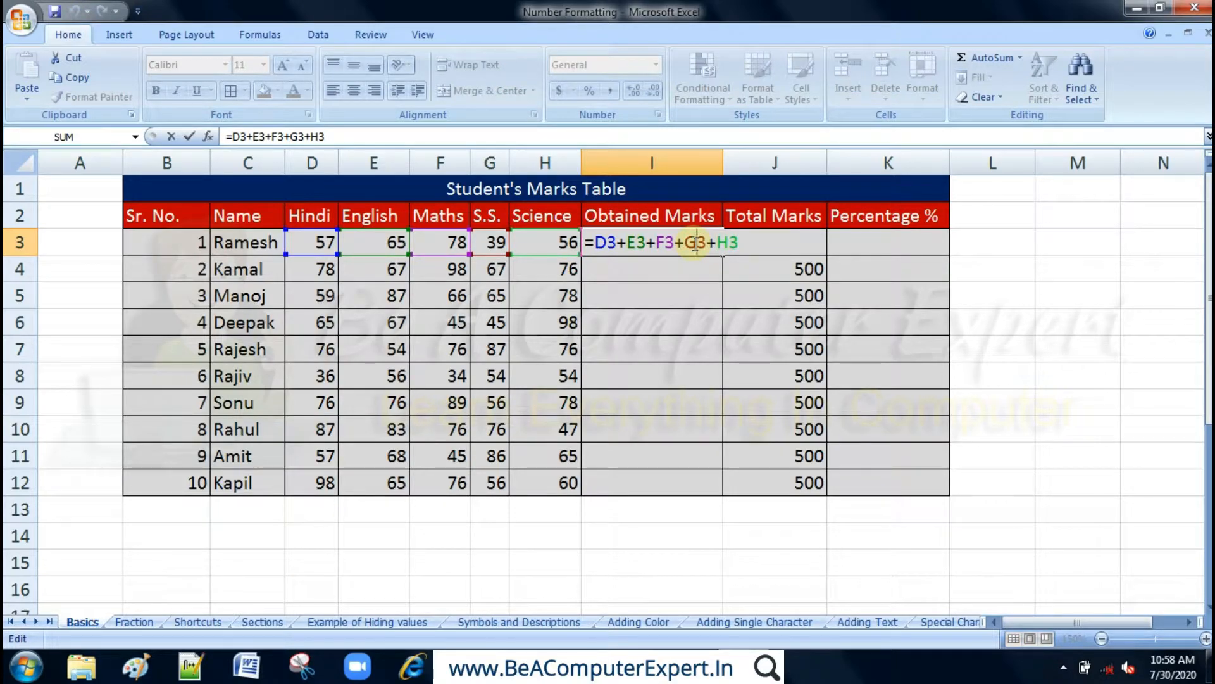
{"action": "key", "text": "Return"}
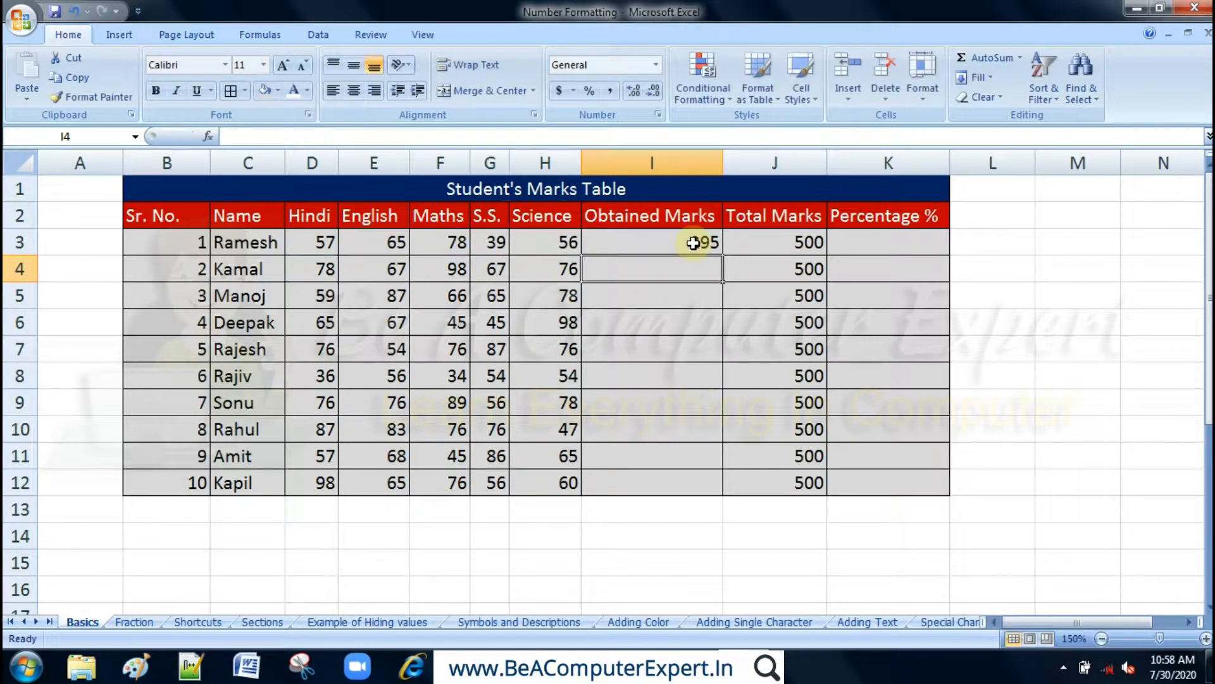
{"action": "left_click", "coordinate": [693, 244]}
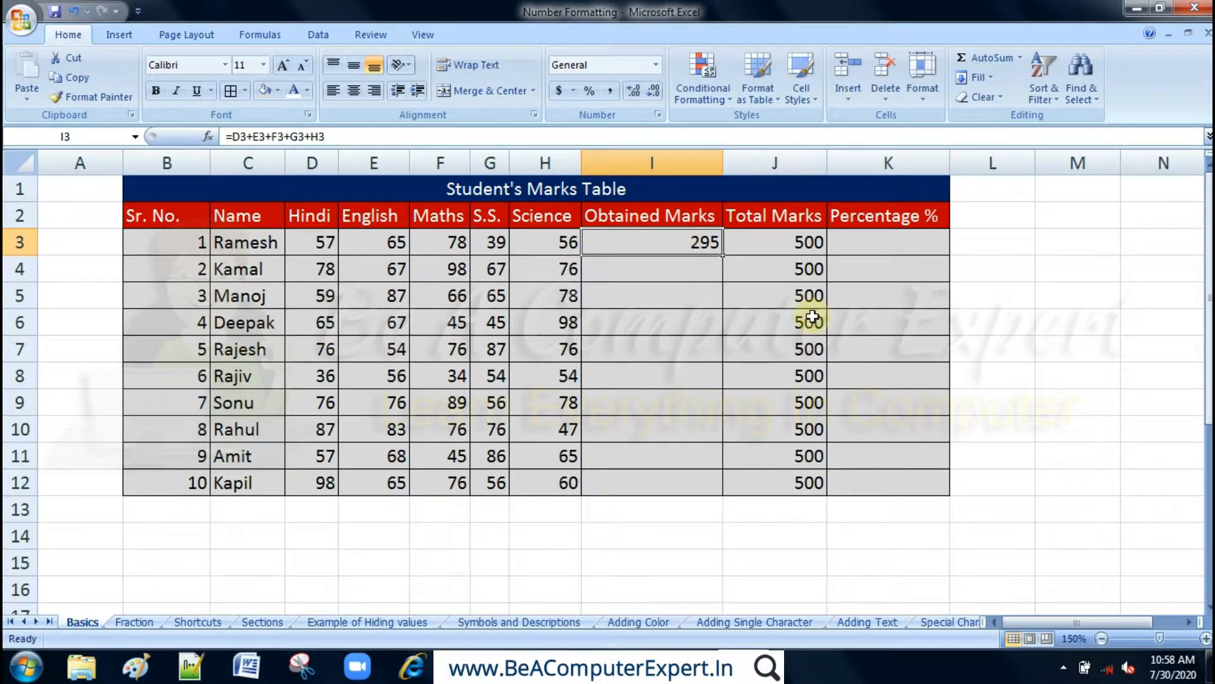
{"action": "key", "text": "F2"}
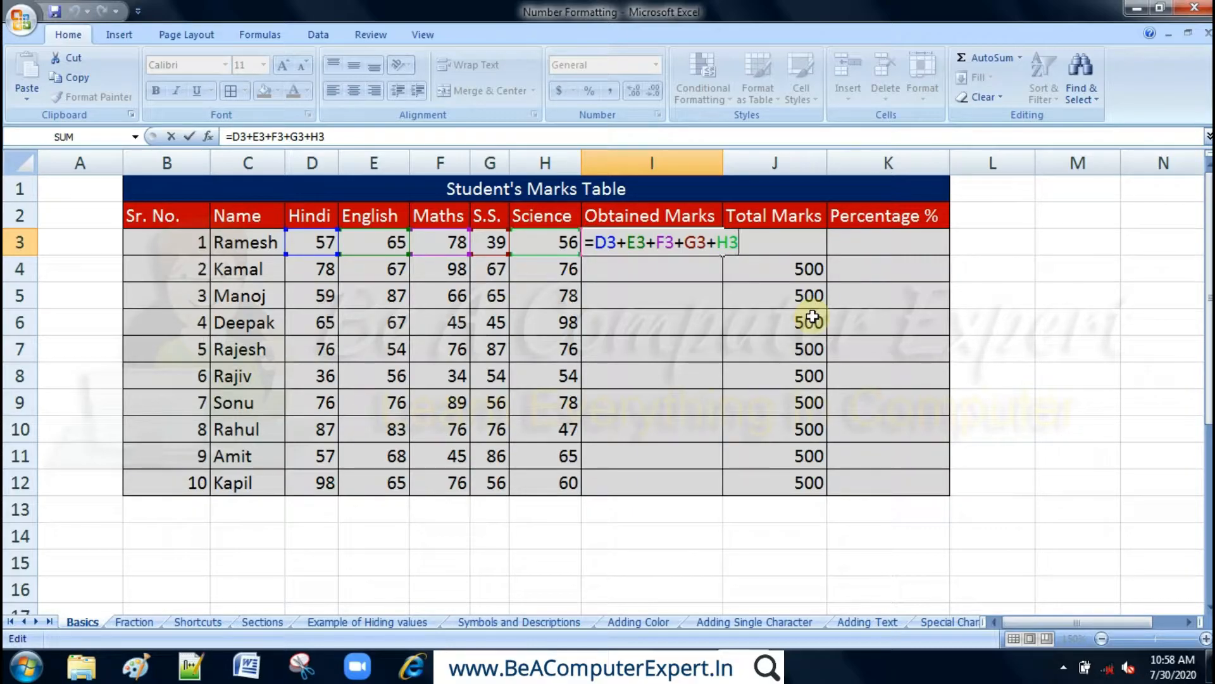
{"action": "key", "text": "ctrl+Return"}
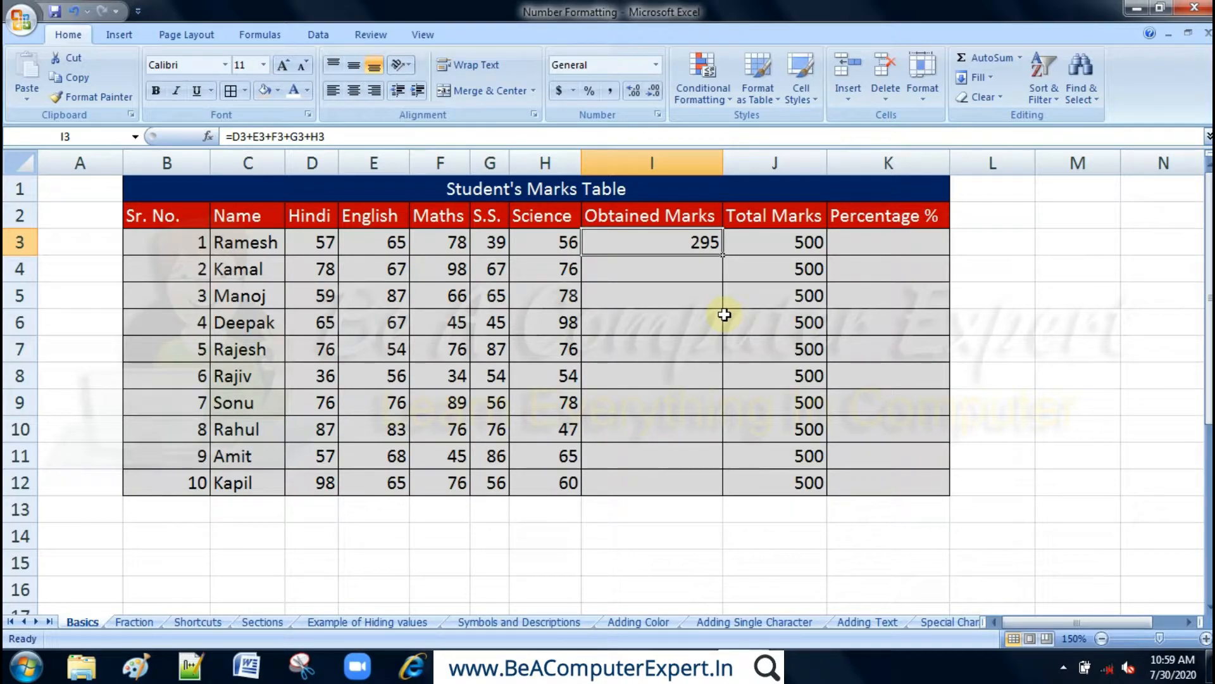
Step: Replace the first student's Obtained Marks formula in I3 with =SUM(D3:H3)
{"action": "type", "text": "="}
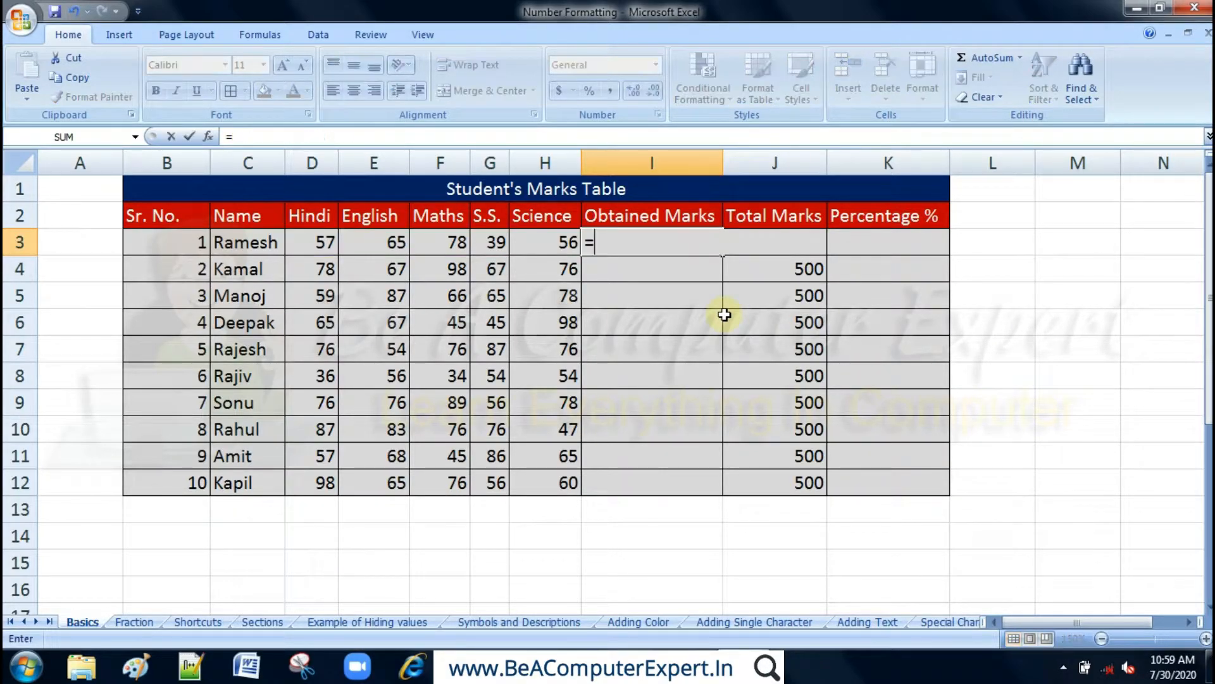
{"action": "type", "text": "sum"}
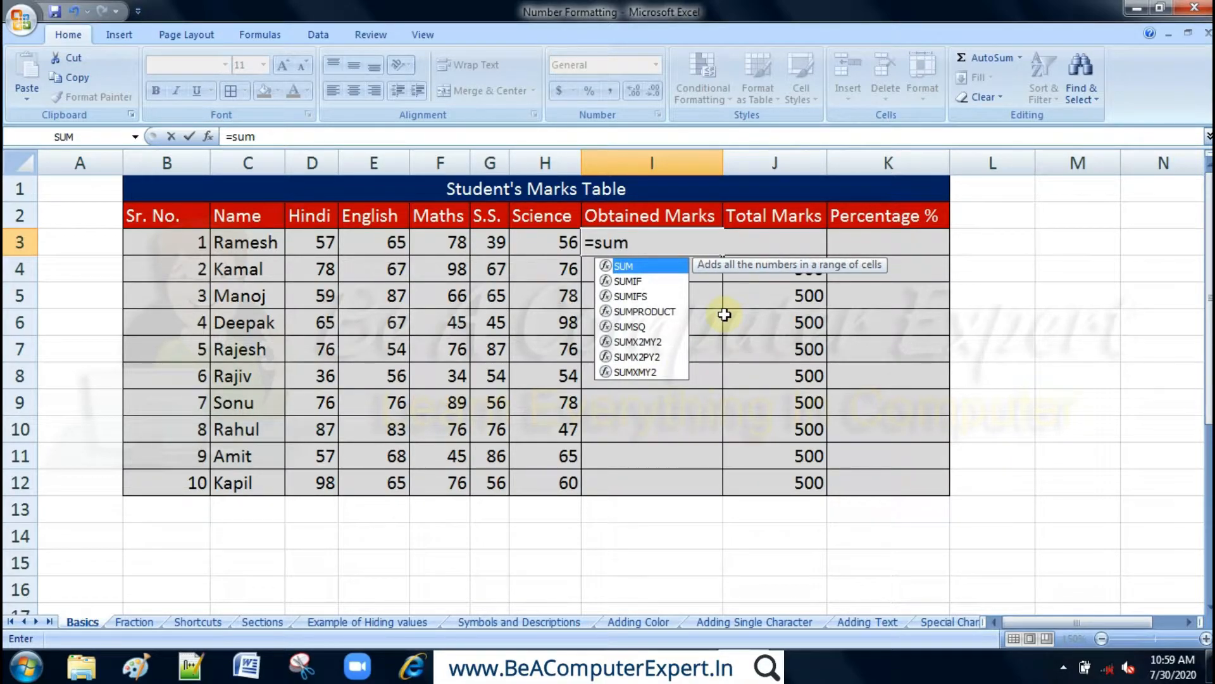
{"action": "type", "text": "("}
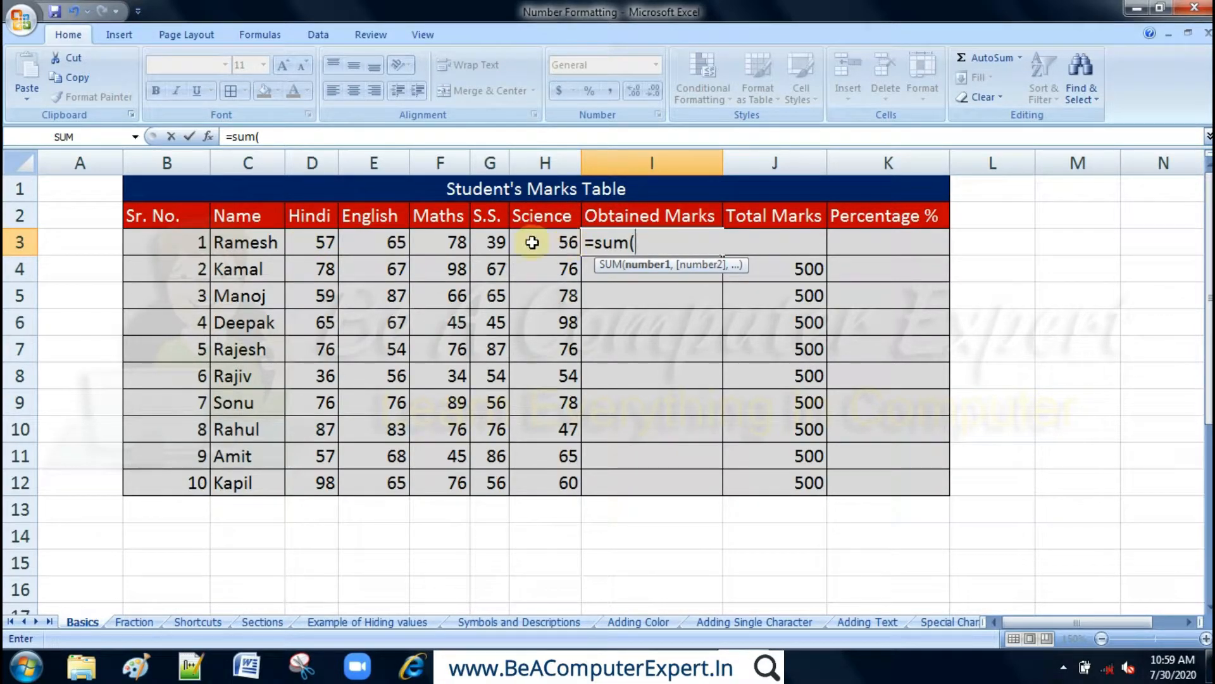
{"action": "left_click", "coordinate": [315, 242]}
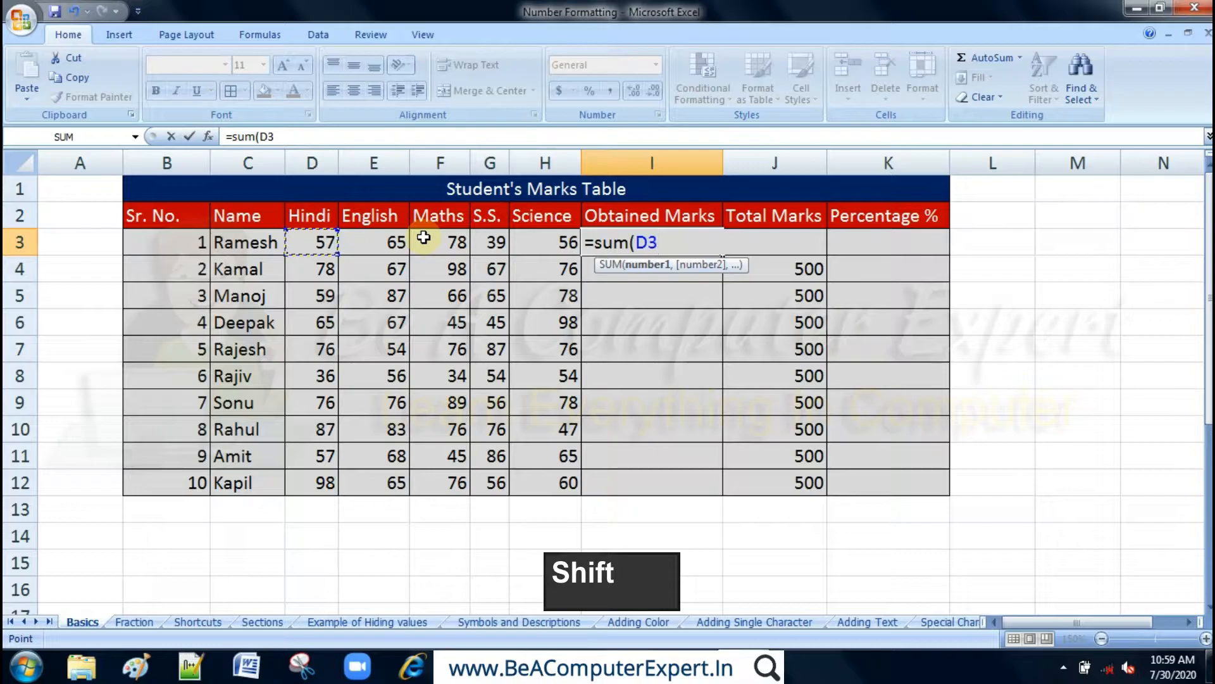
{"action": "left_click", "coordinate": [552, 242], "text": "shift"}
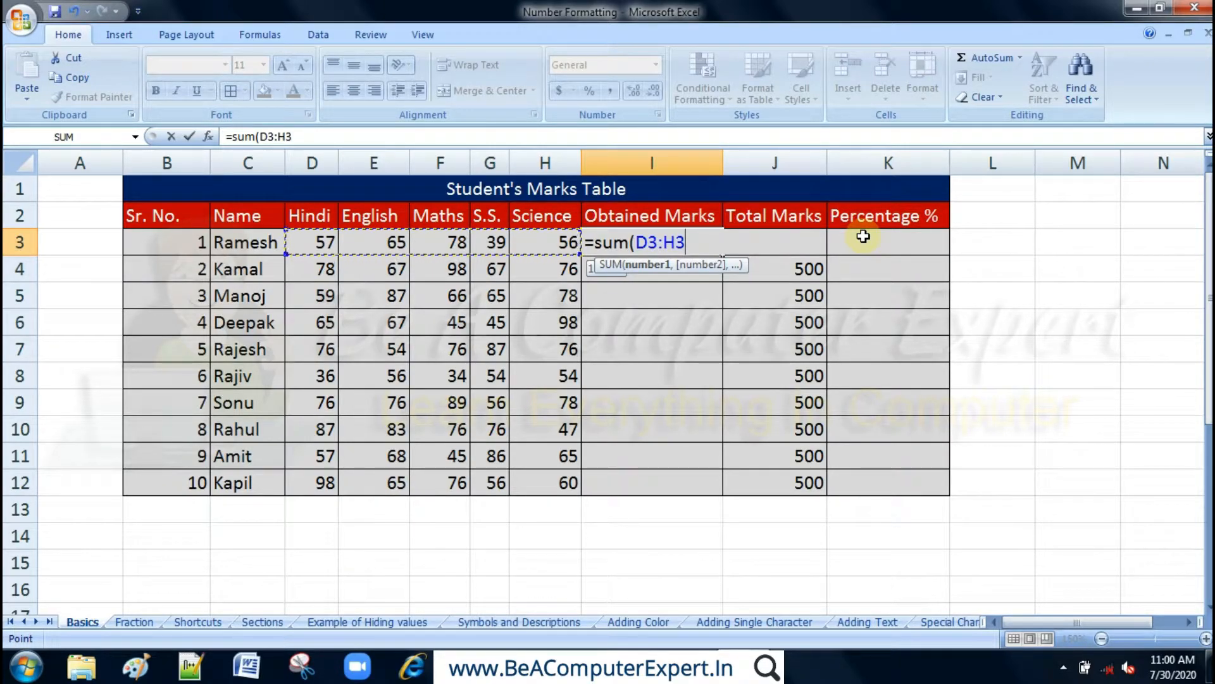
{"action": "type", "text": ")"}
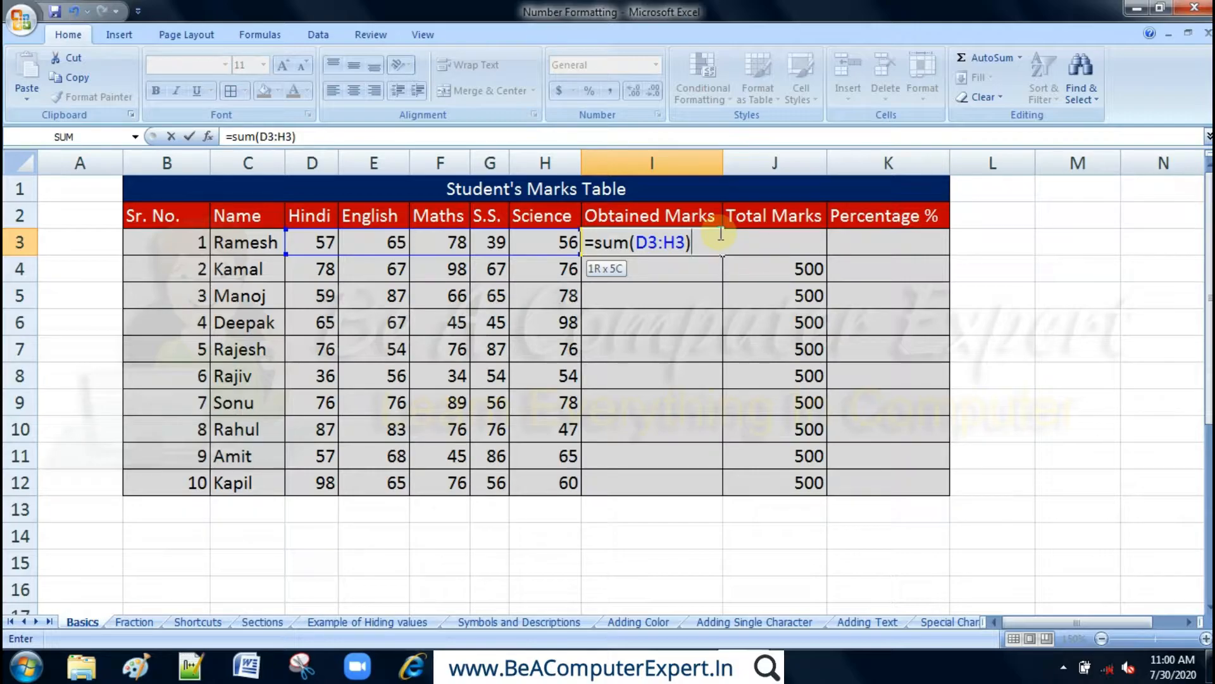
{"action": "key", "text": "Return"}
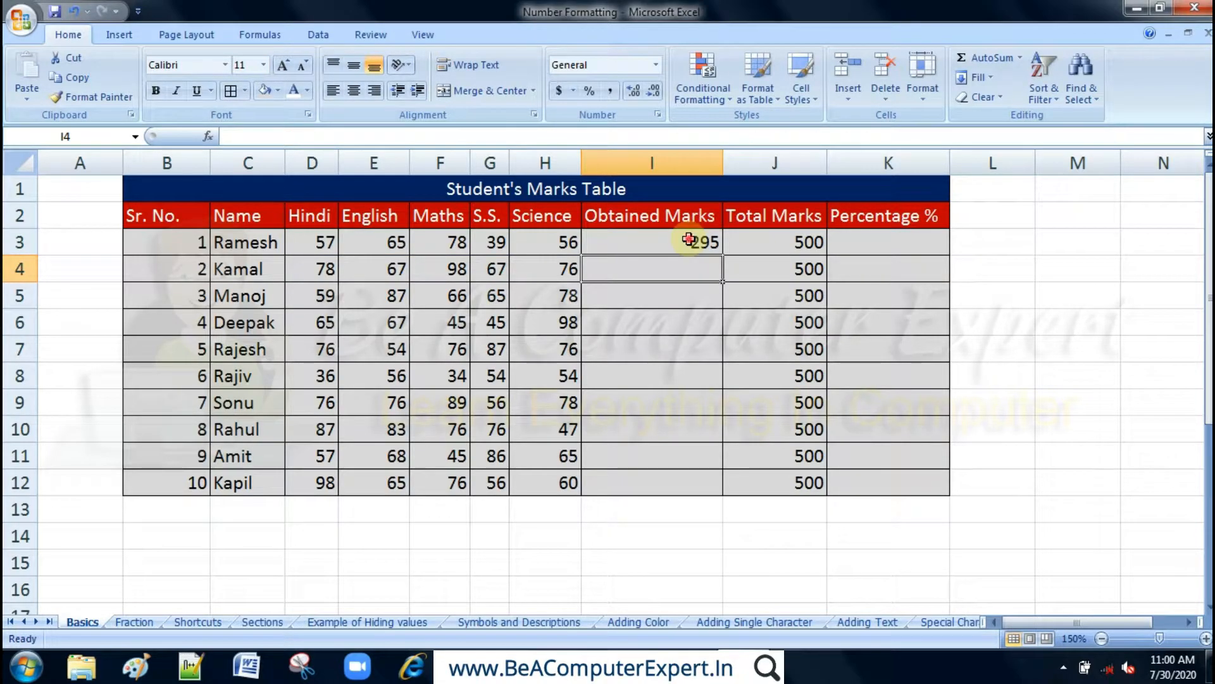
{"action": "left_click", "coordinate": [688, 239]}
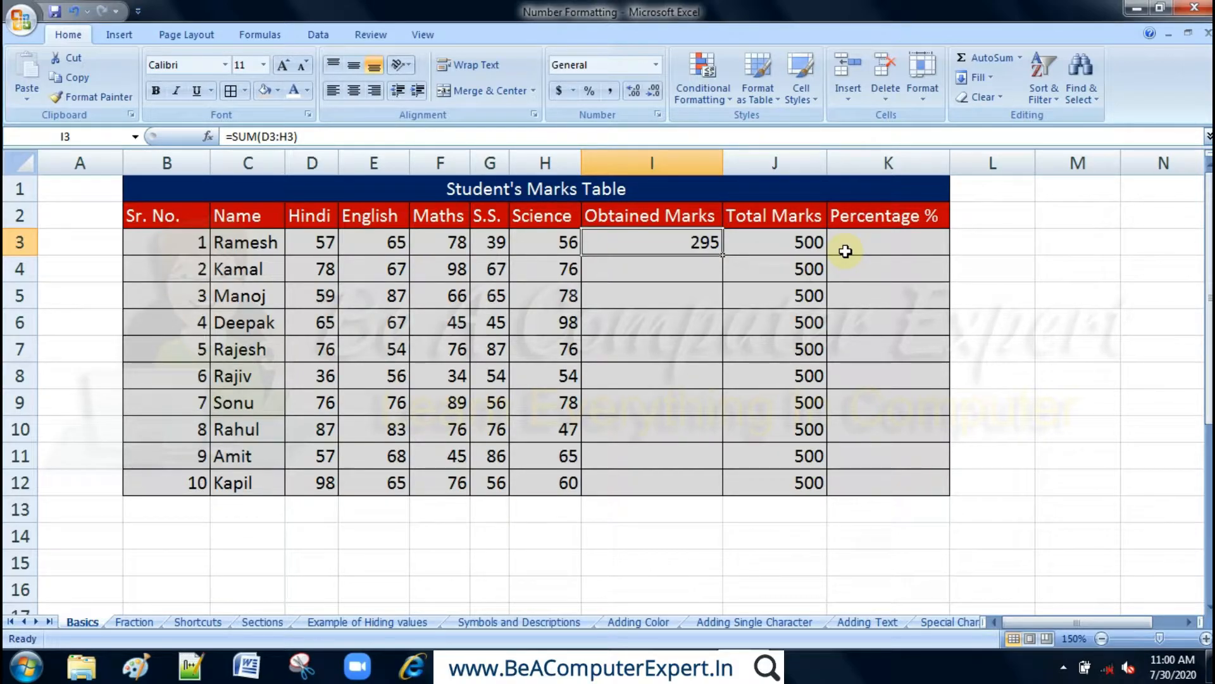
Step: Fill the SUM formula from I3 down through I12 and check the copied formulas in I4 and I6
{"action": "left_click", "coordinate": [665, 272]}
{"action": "left_click", "coordinate": [663, 290]}
{"action": "left_click", "coordinate": [664, 330]}
{"action": "left_click", "coordinate": [665, 347]}
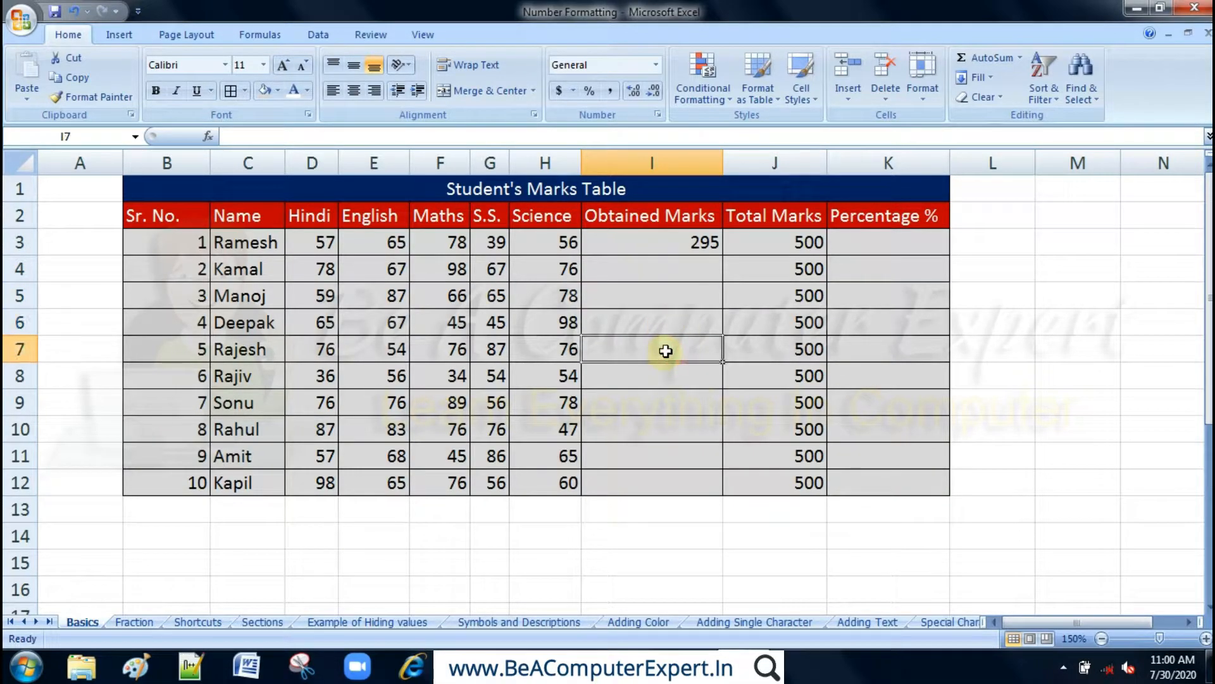
{"action": "left_click", "coordinate": [672, 244]}
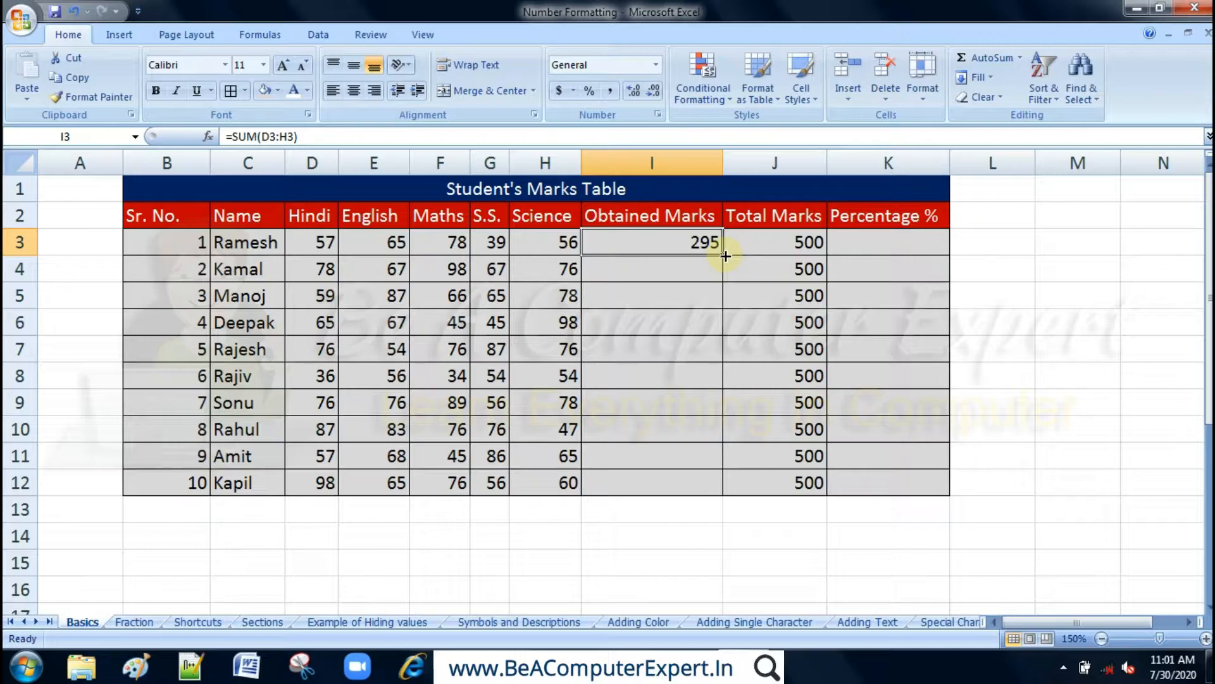
{"action": "left_click_drag", "start_coordinate": [724, 255], "coordinate": [725, 255]}
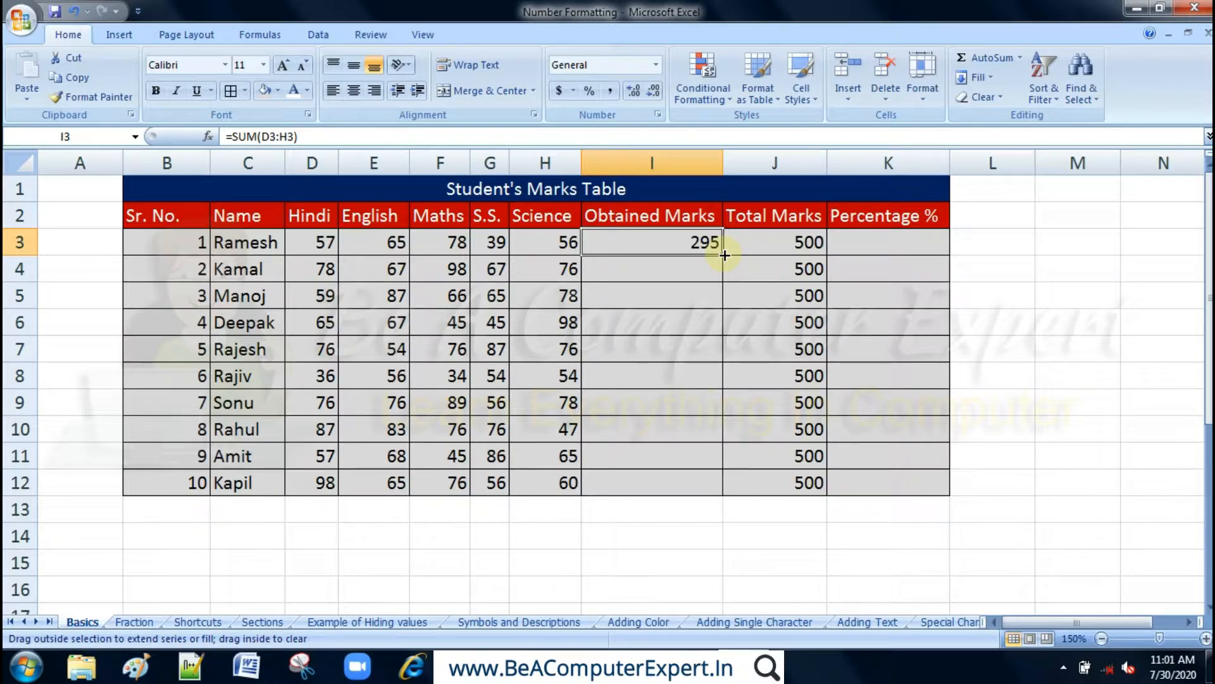
{"action": "left_click_drag", "start_coordinate": [725, 255], "coordinate": [724, 491]}
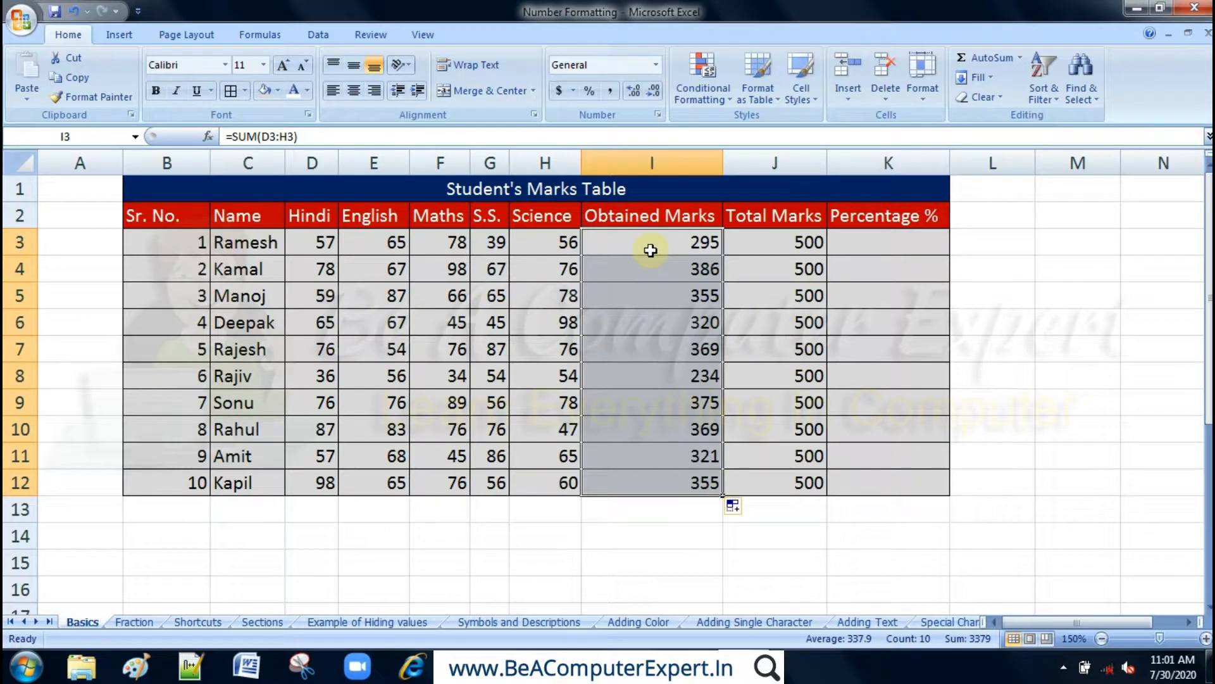
{"action": "left_click", "coordinate": [635, 275]}
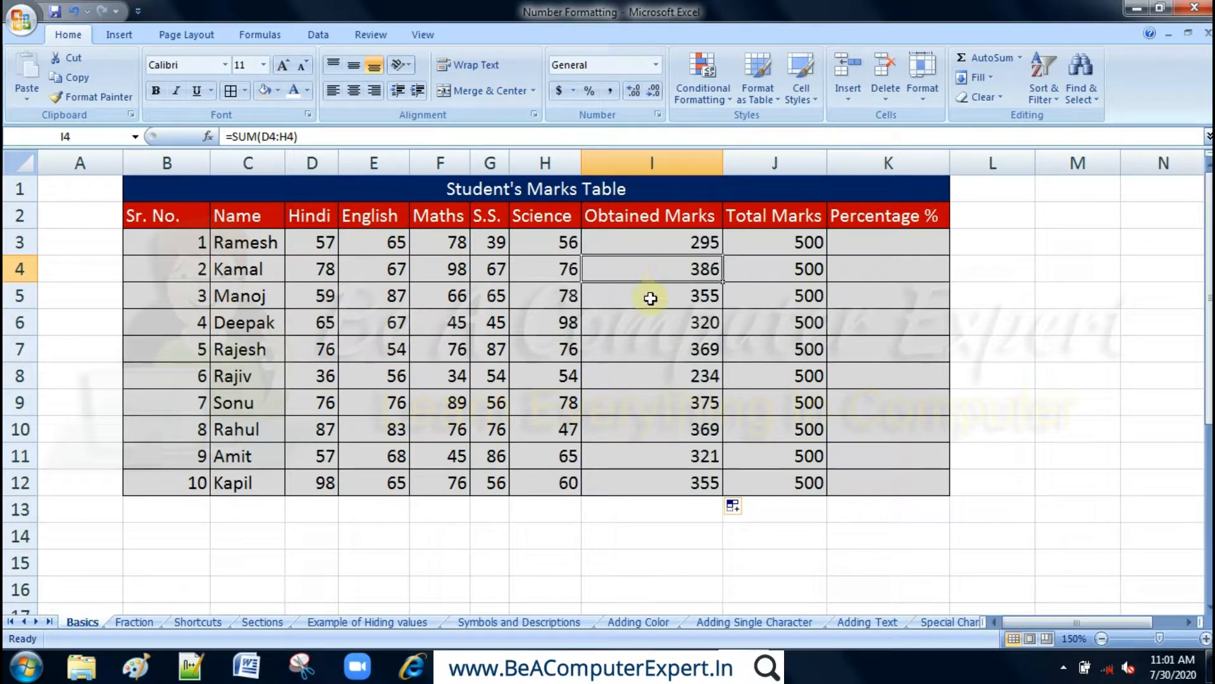
{"action": "left_click", "coordinate": [666, 328]}
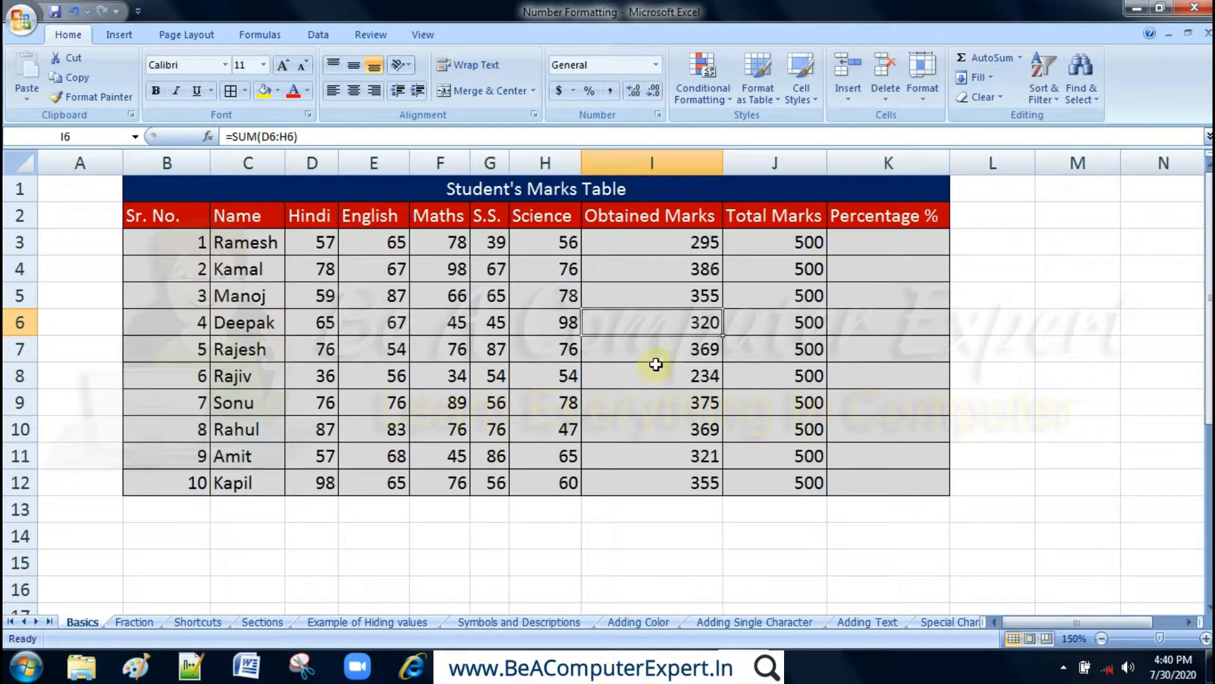
Step: Clear the Obtained Marks formulas from I4:I12, keeping the one in I3
{"action": "left_click", "coordinate": [700, 264]}
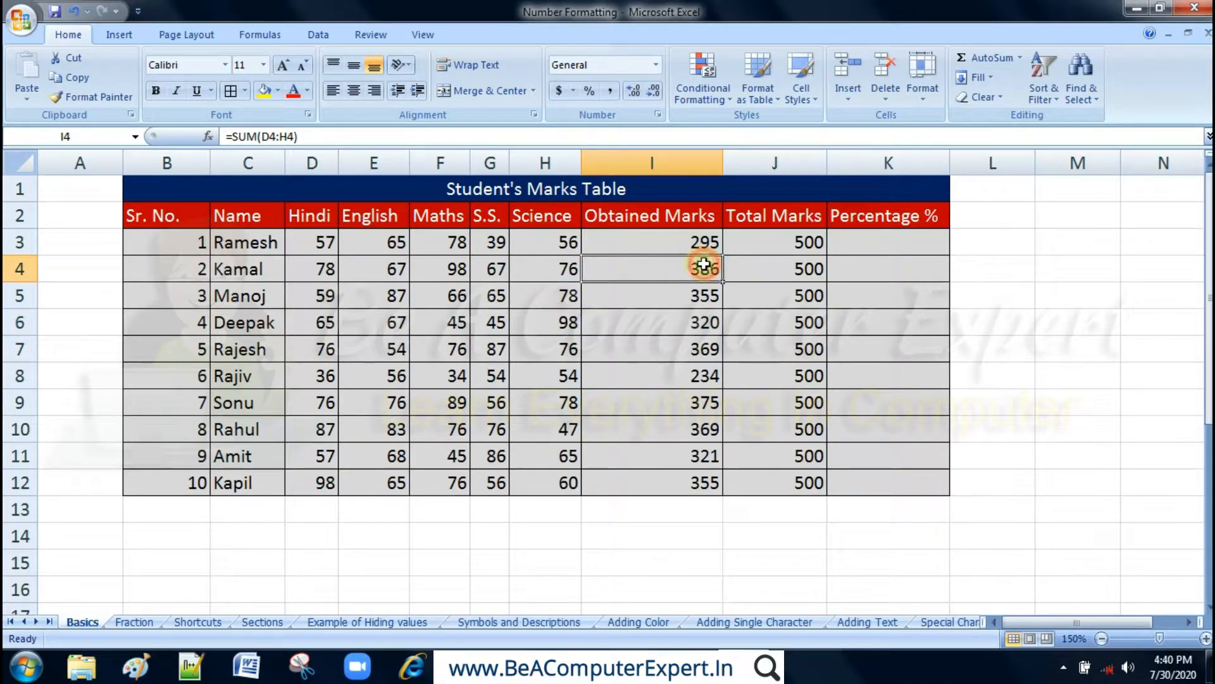
{"action": "left_click", "coordinate": [689, 488], "text": "shift"}
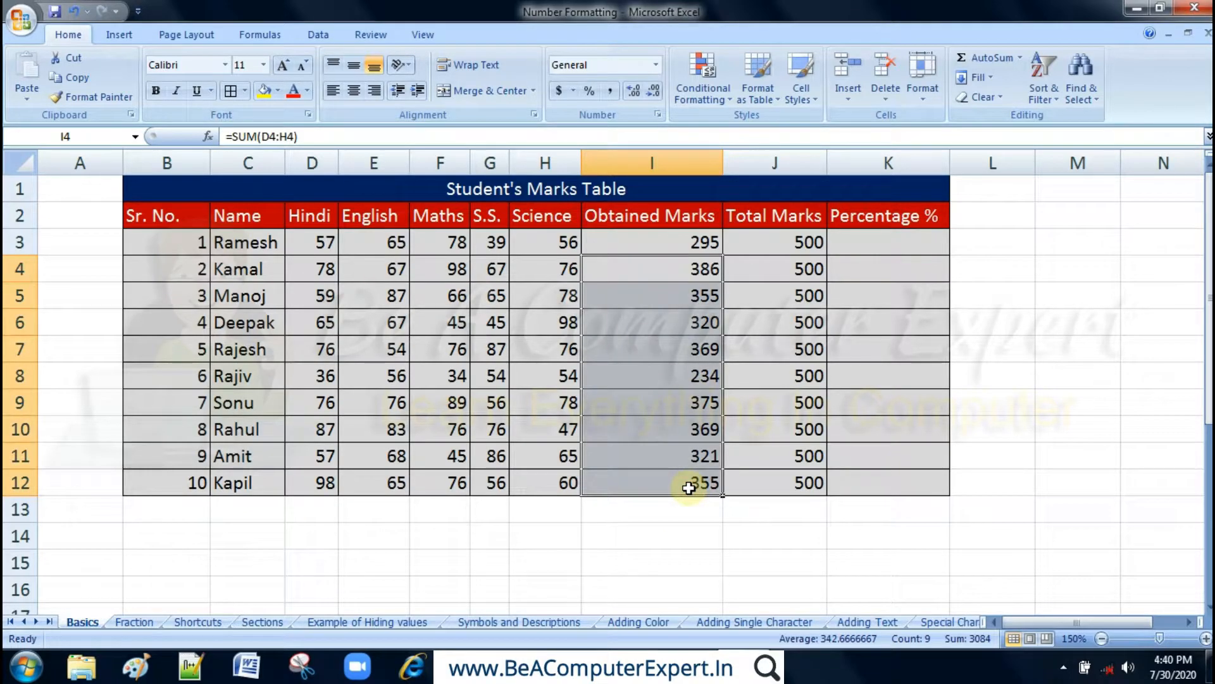
{"action": "key", "text": "Delete"}
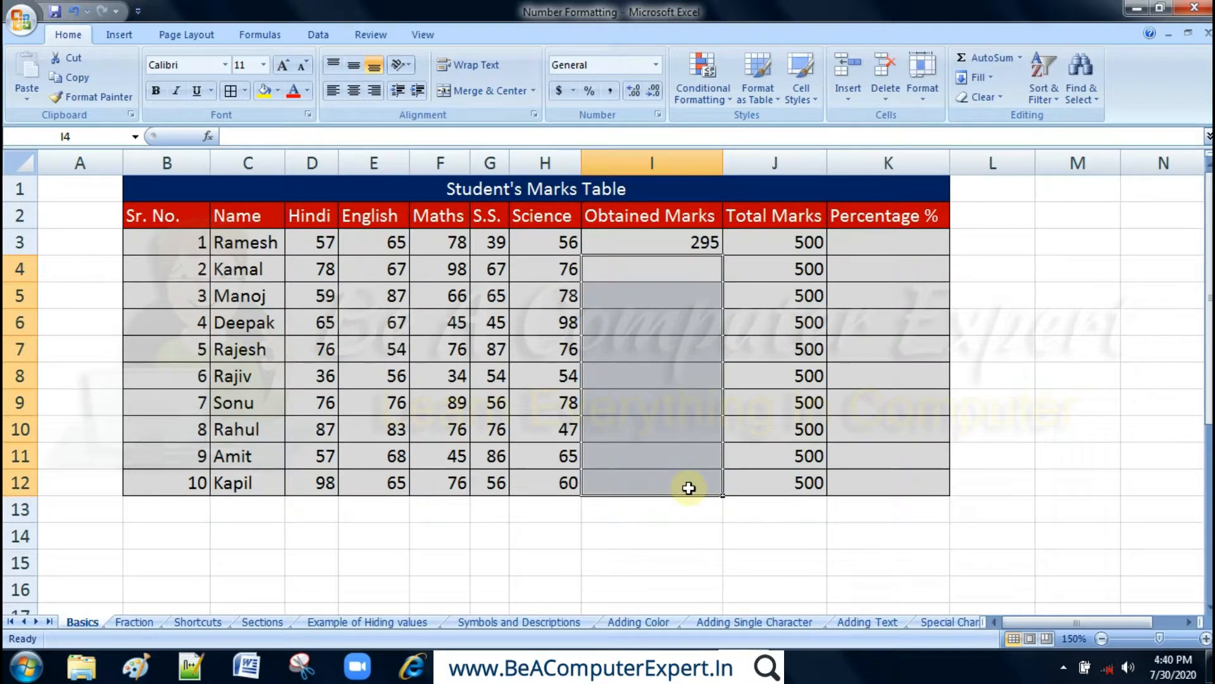
Step: Enter the SUM formula from I3 into the whole range I3:I12 at once
{"action": "left_click", "coordinate": [668, 237]}
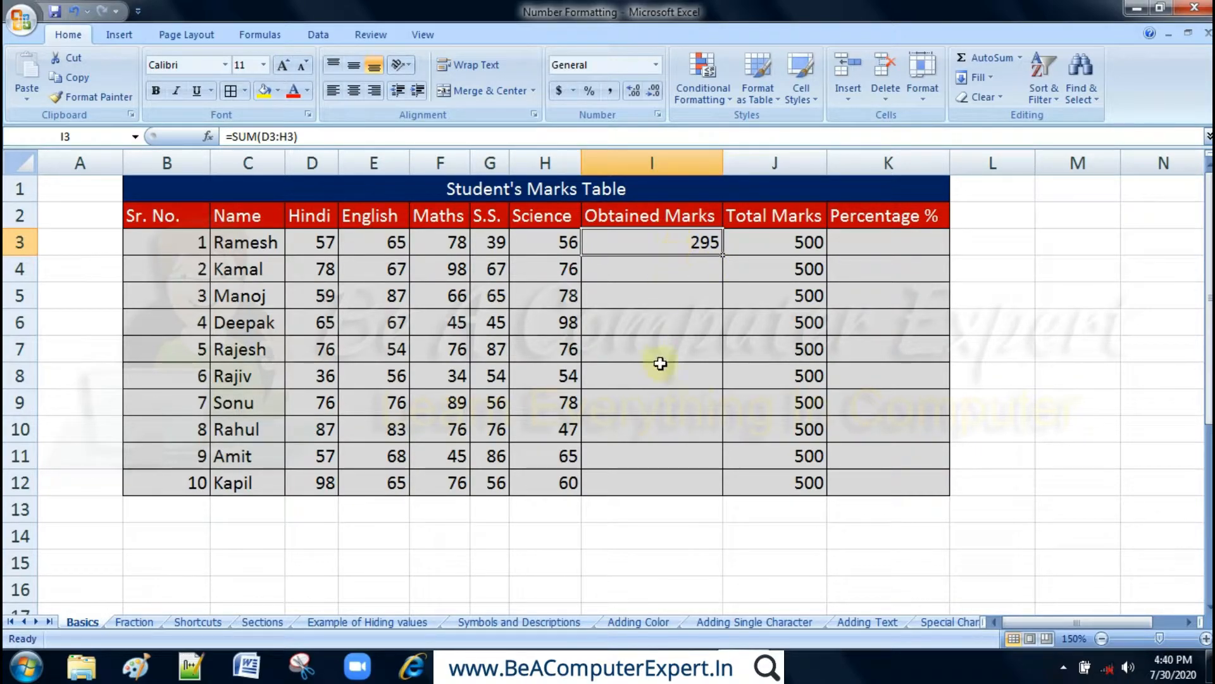
{"action": "left_click", "coordinate": [651, 486], "text": "shift"}
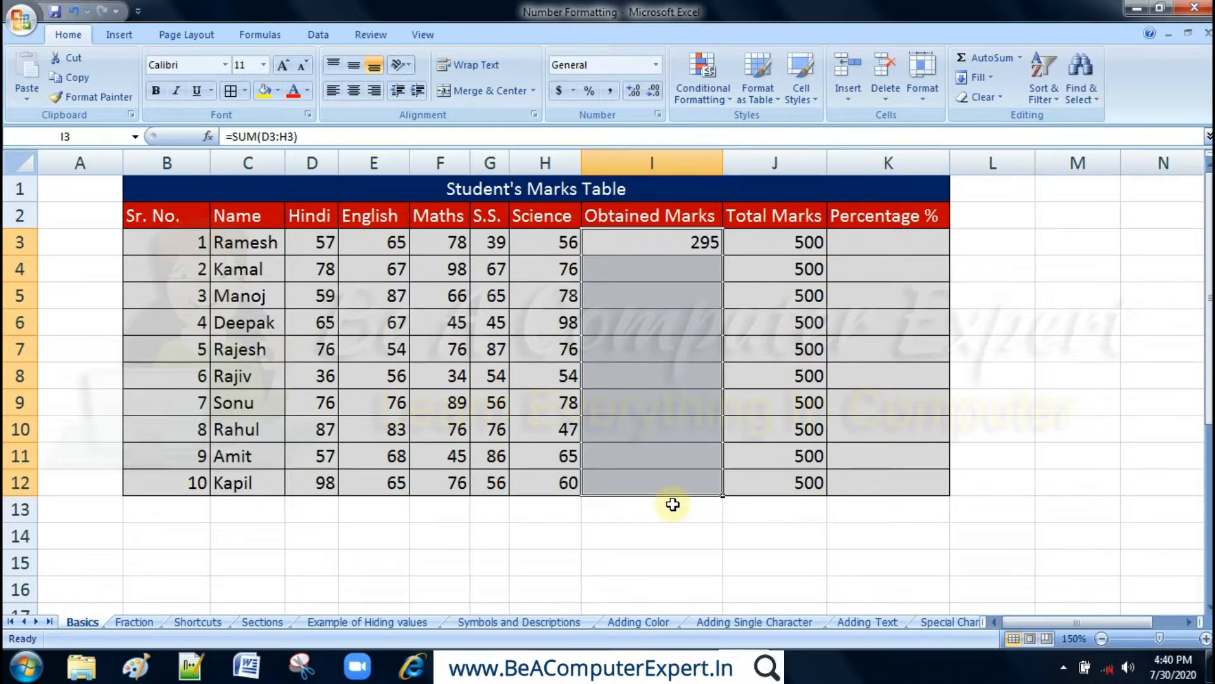
{"action": "key", "text": "F2"}
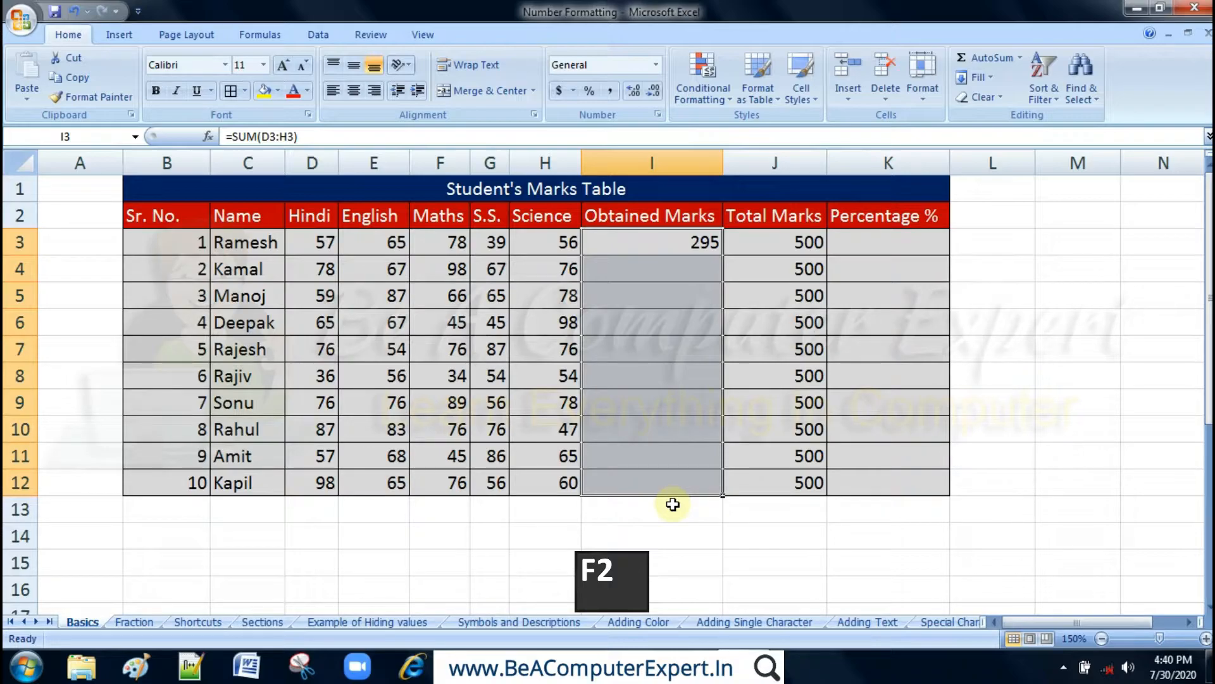
{"action": "key", "text": "F2"}
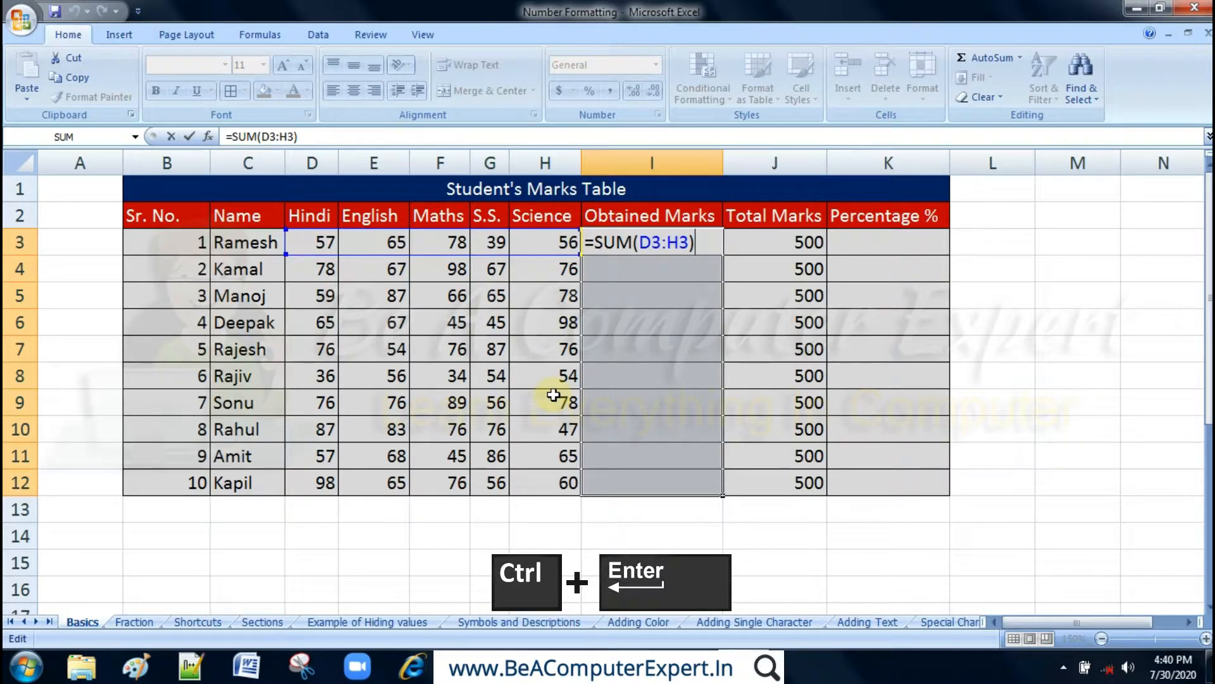
{"action": "key", "text": "ctrl+Return"}
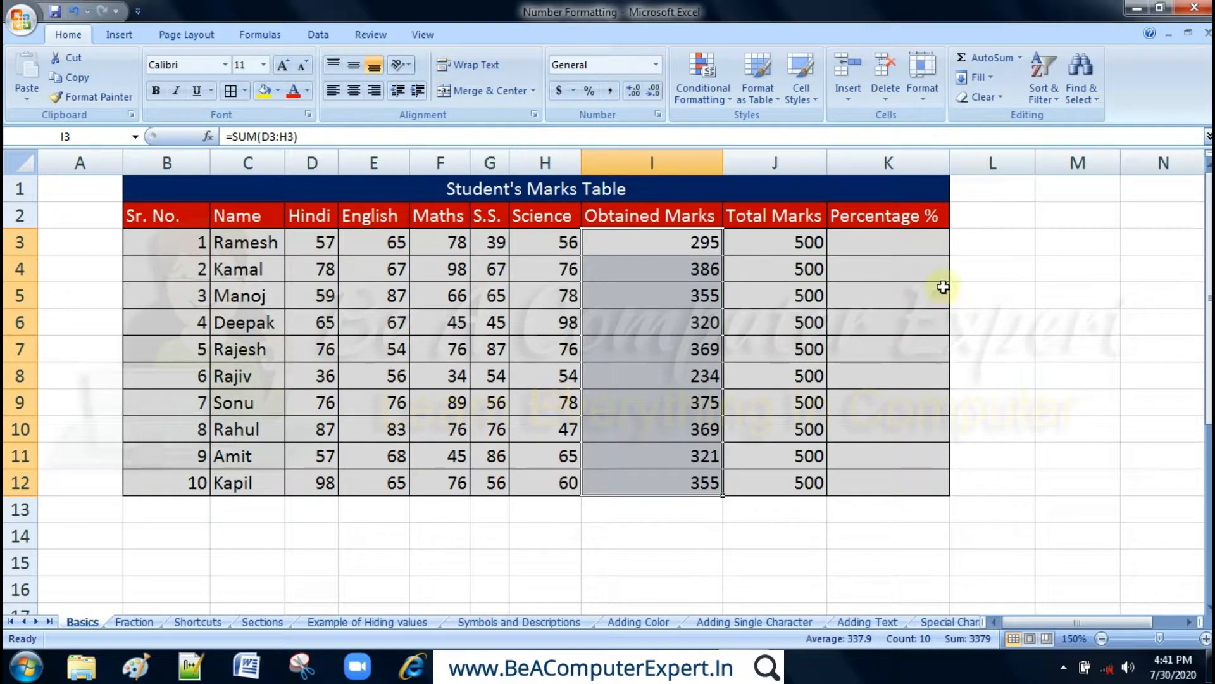
Step: Review the first student's Obtained Marks in I3 and Total Marks in J3 alongside the empty Percentage % cell K3
{"action": "left_click", "coordinate": [891, 243]}
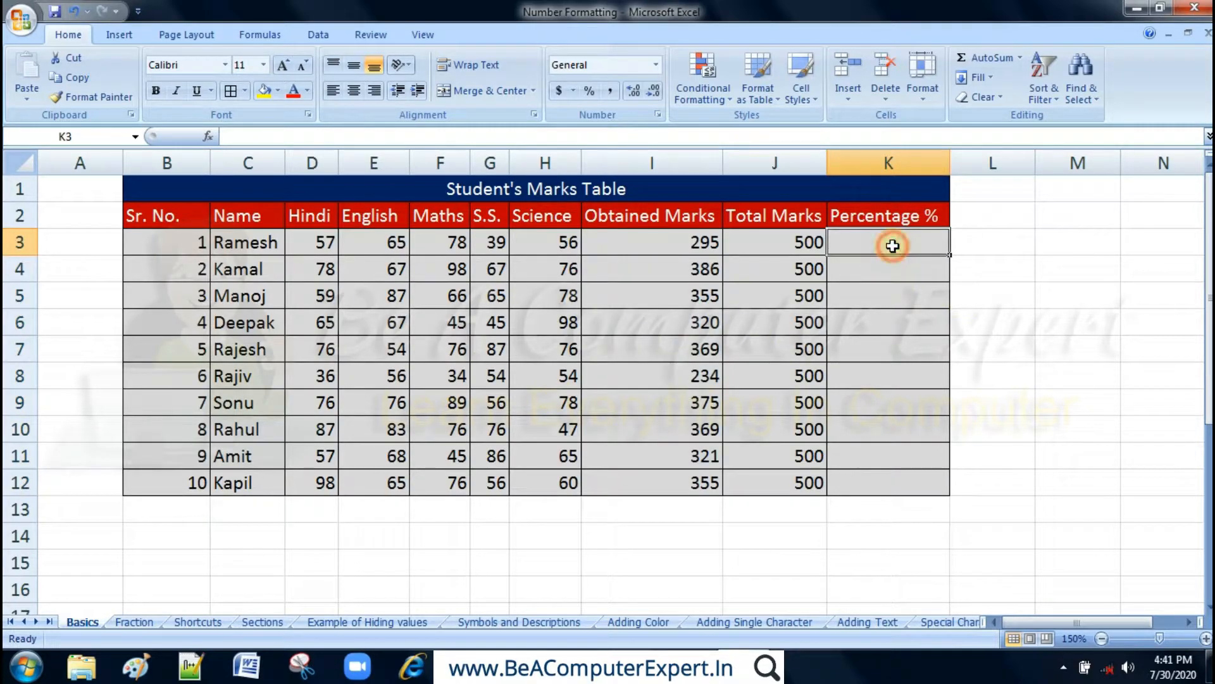
{"action": "left_click", "coordinate": [693, 241]}
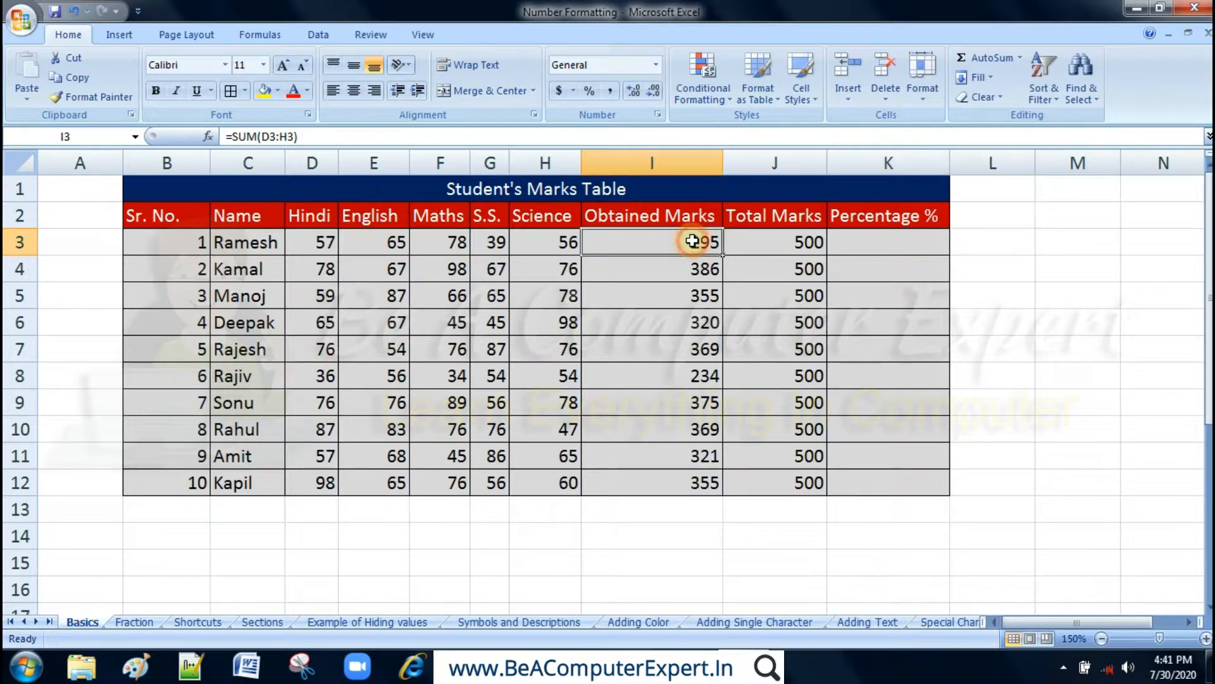
{"action": "left_click", "coordinate": [783, 239]}
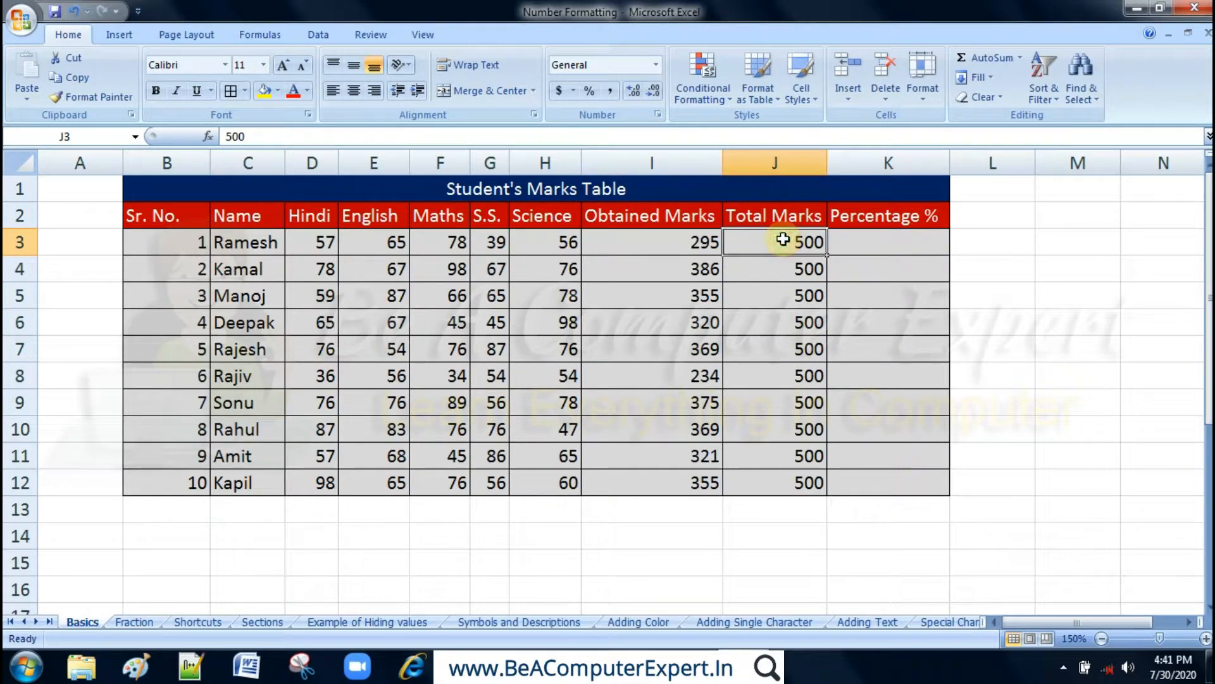
{"action": "left_click", "coordinate": [676, 239]}
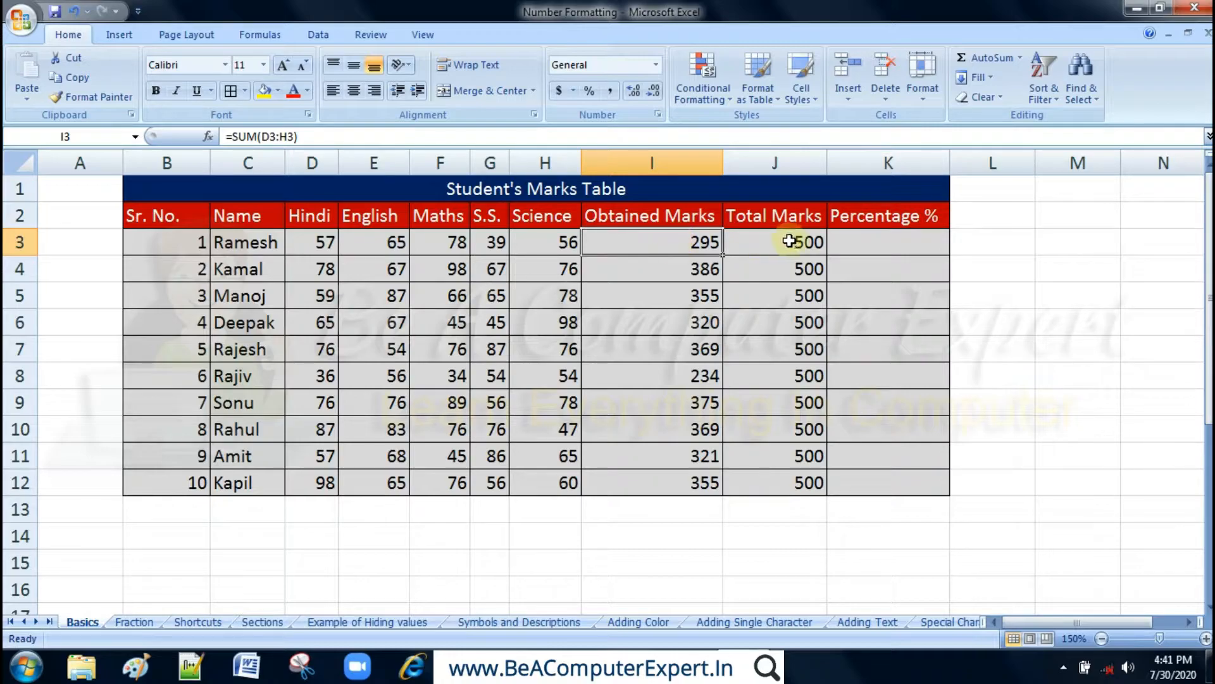
Step: Calculate the first student's percentage in K3 with the formula =I3*100/J3
{"action": "left_click", "coordinate": [891, 236]}
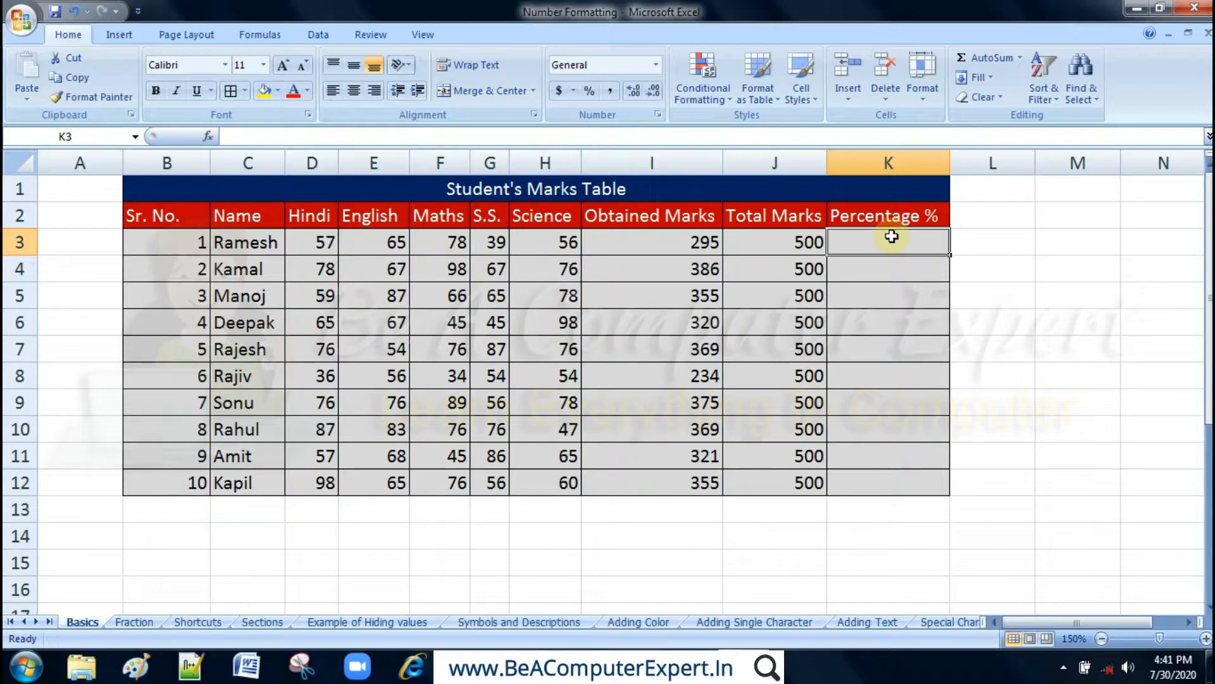
{"action": "type", "text": "="}
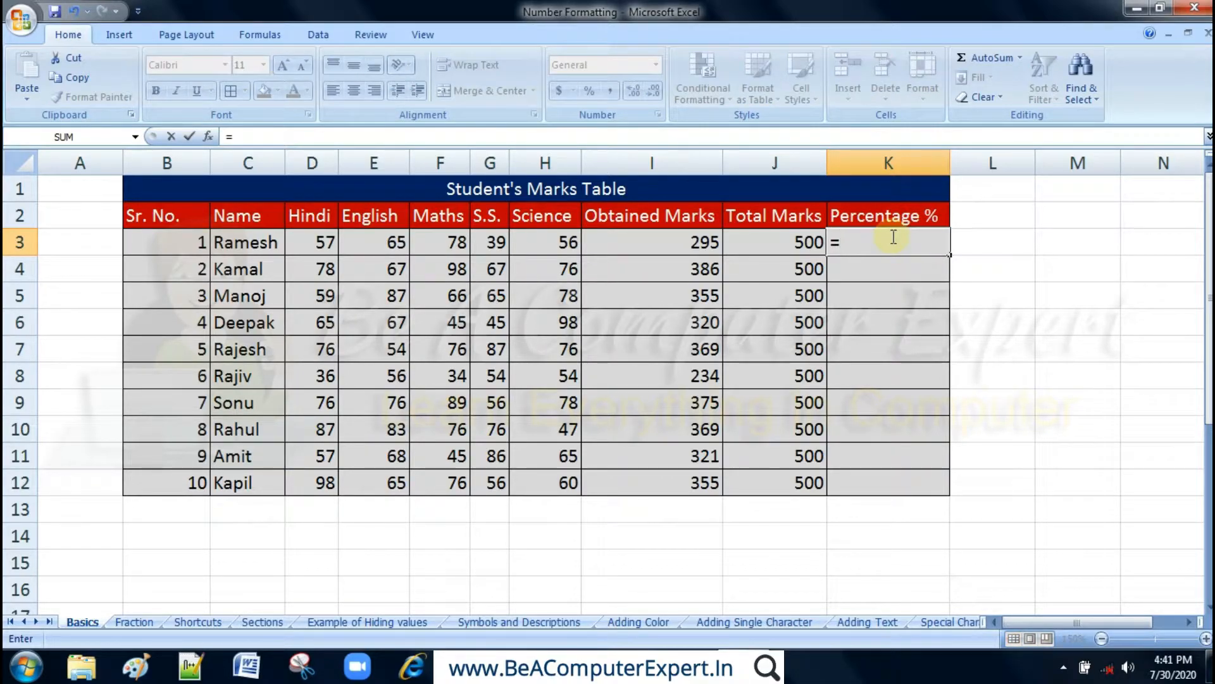
{"action": "left_click", "coordinate": [697, 243]}
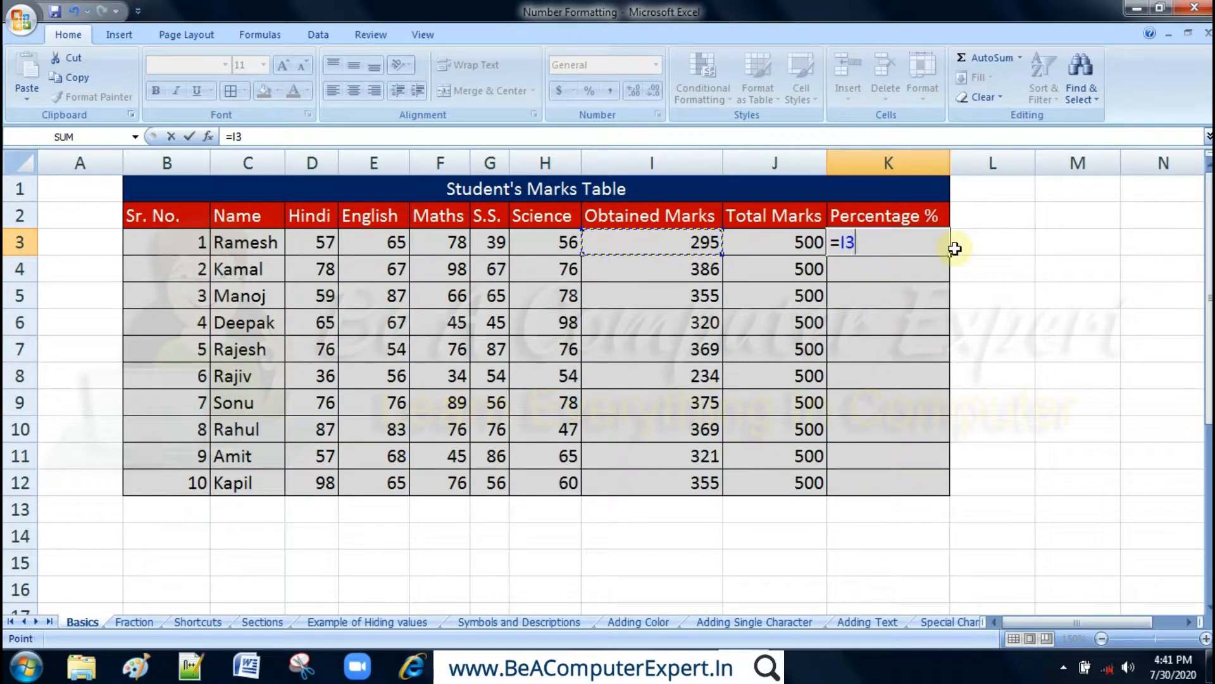
{"action": "type", "text": "*100"}
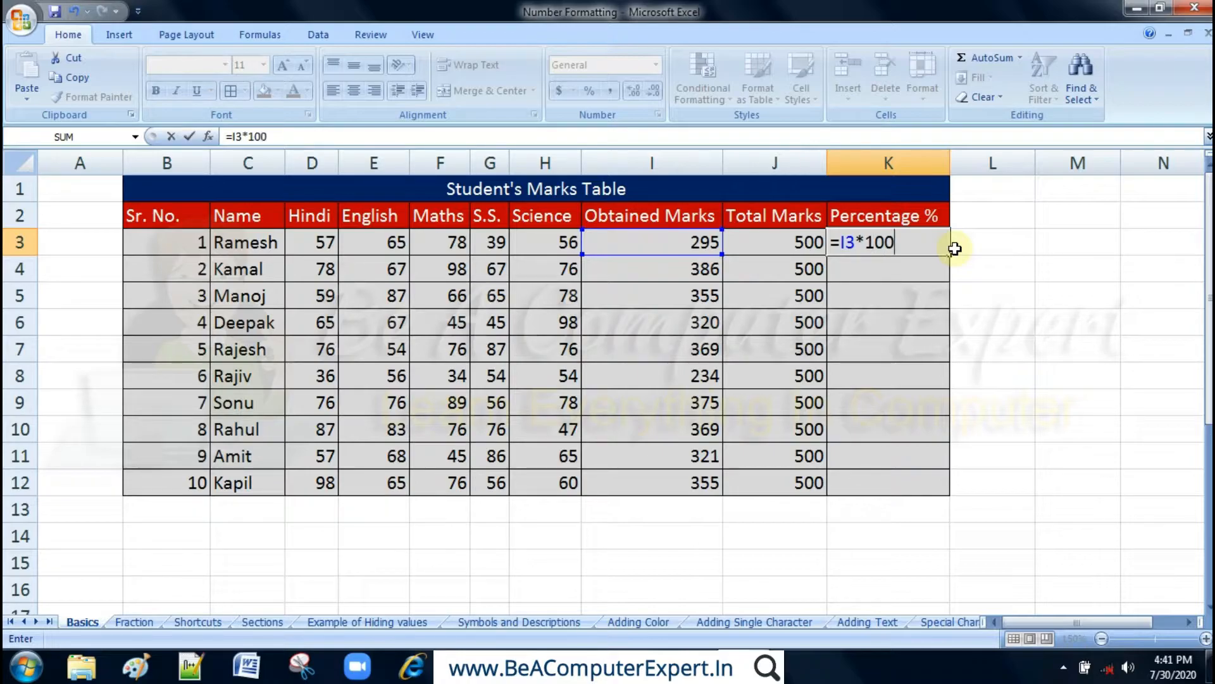
{"action": "type", "text": "/"}
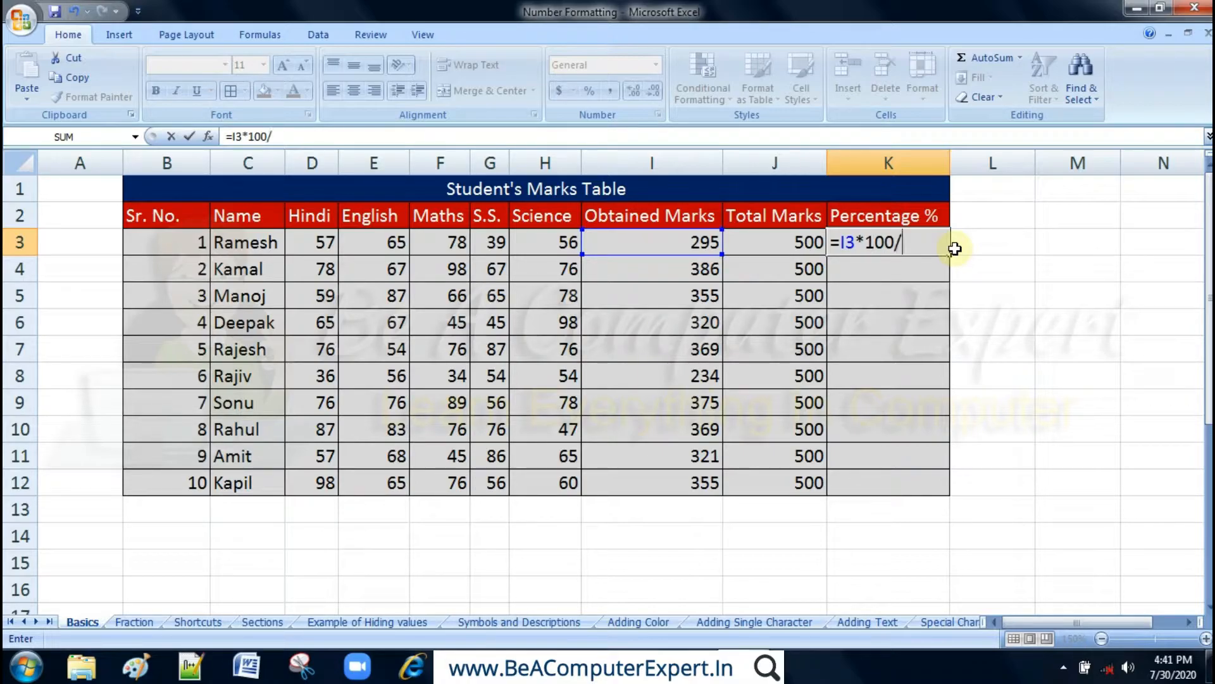
{"action": "left_click", "coordinate": [773, 245]}
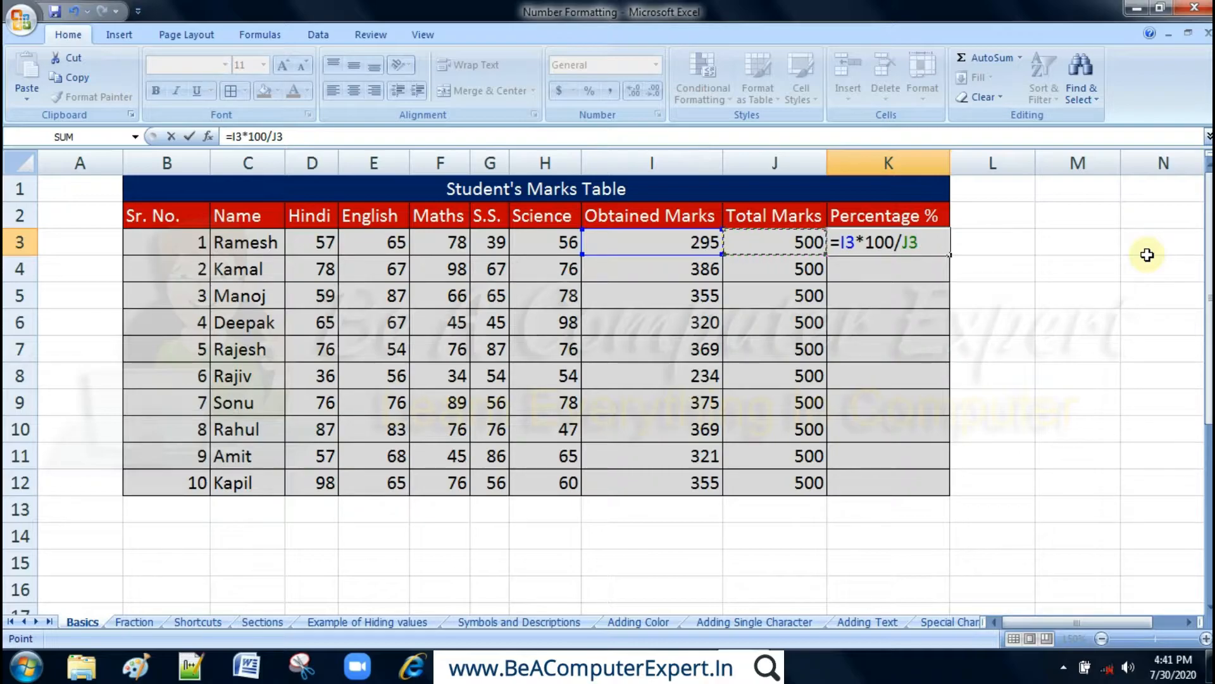
{"action": "key", "text": "Return"}
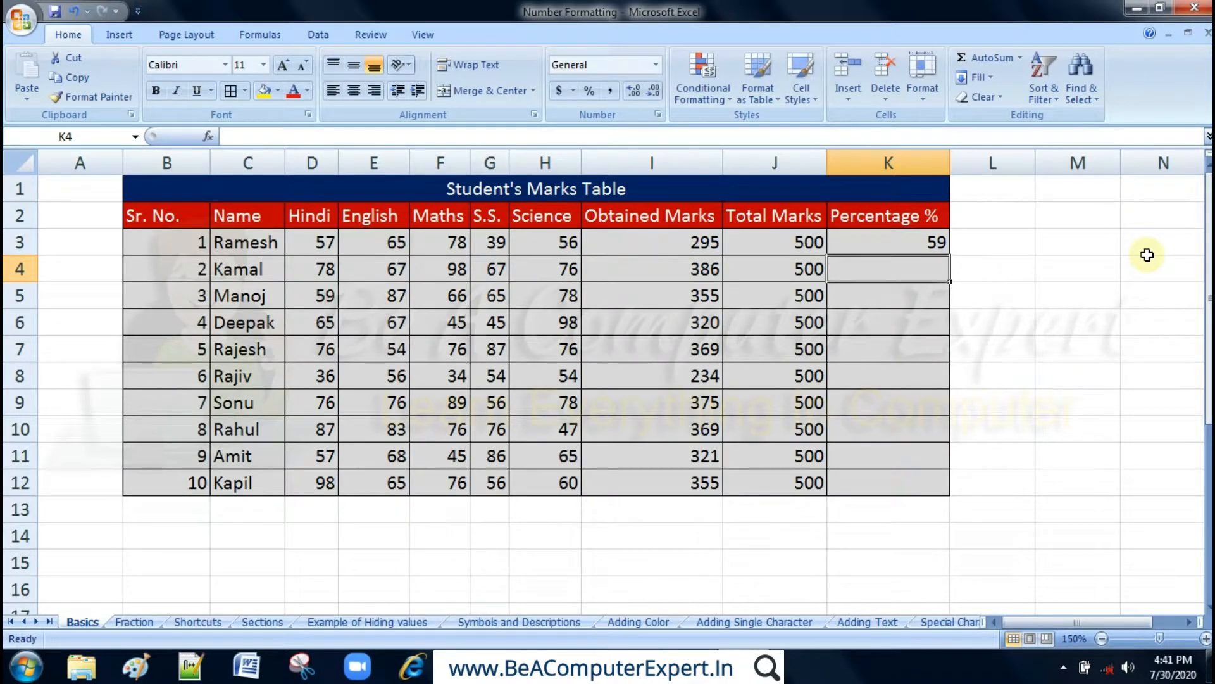
Step: Fill the percentage formula from K3 down through K12, and undo that fill
{"action": "left_click", "coordinate": [911, 239]}
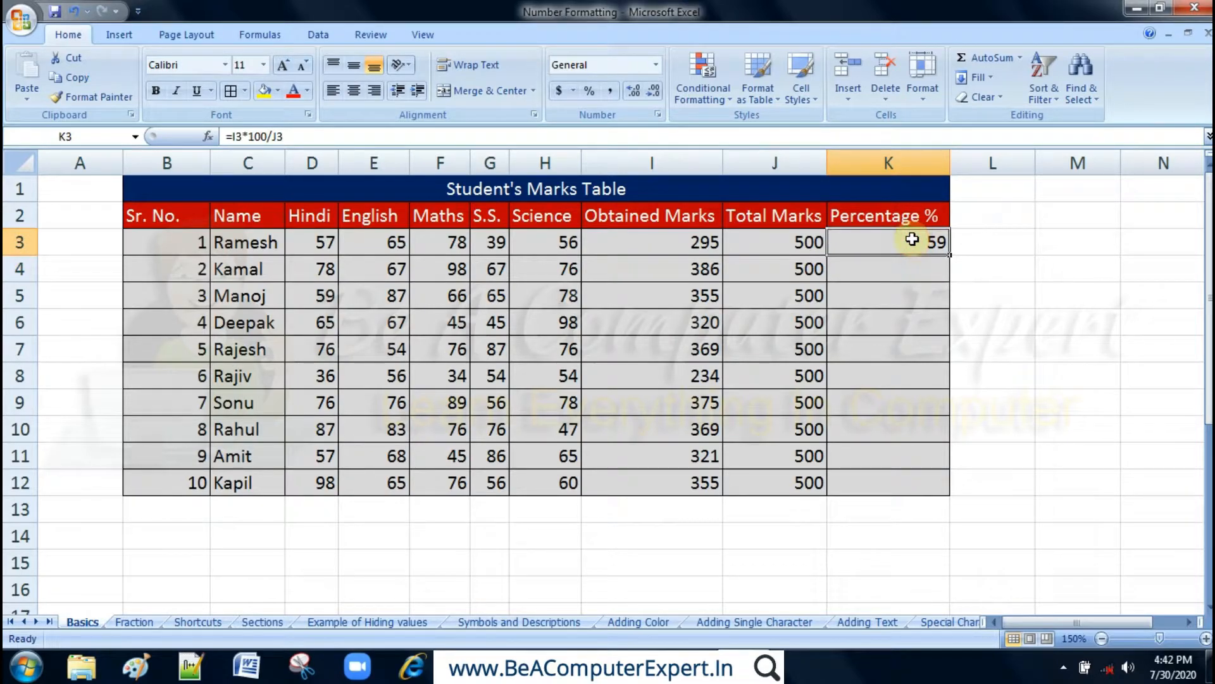
{"action": "left_click", "coordinate": [262, 242]}
{"action": "left_click", "coordinate": [907, 240]}
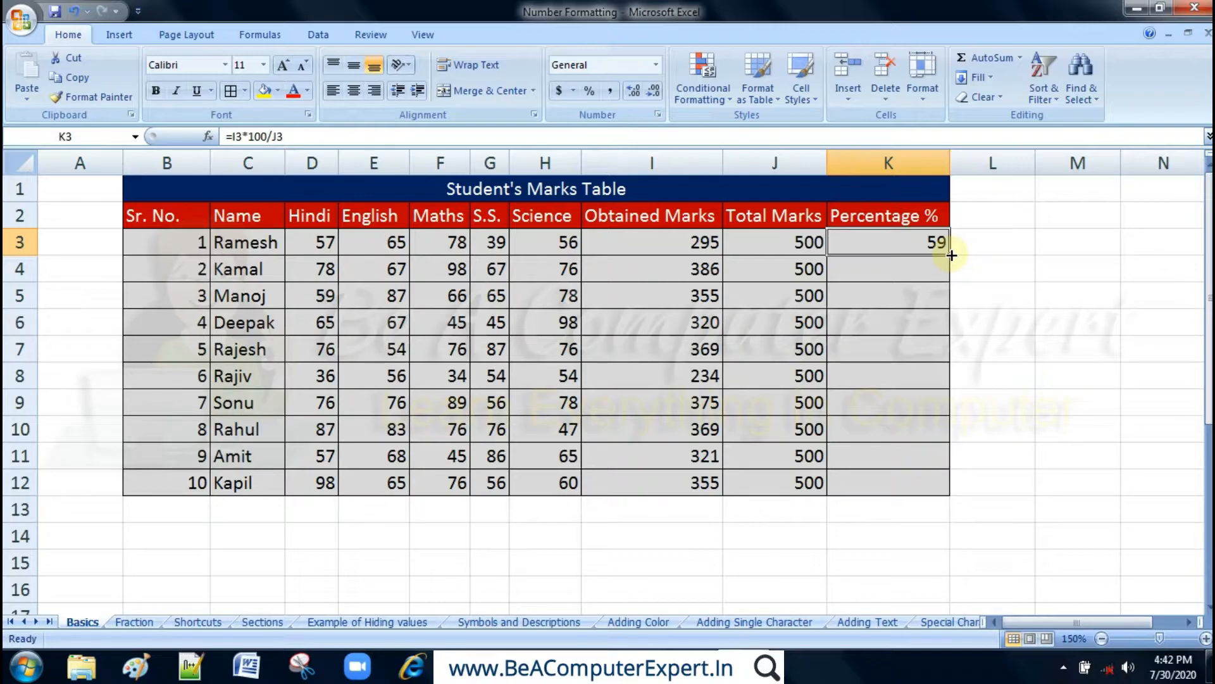
{"action": "left_click_drag", "start_coordinate": [951, 255], "coordinate": [939, 500]}
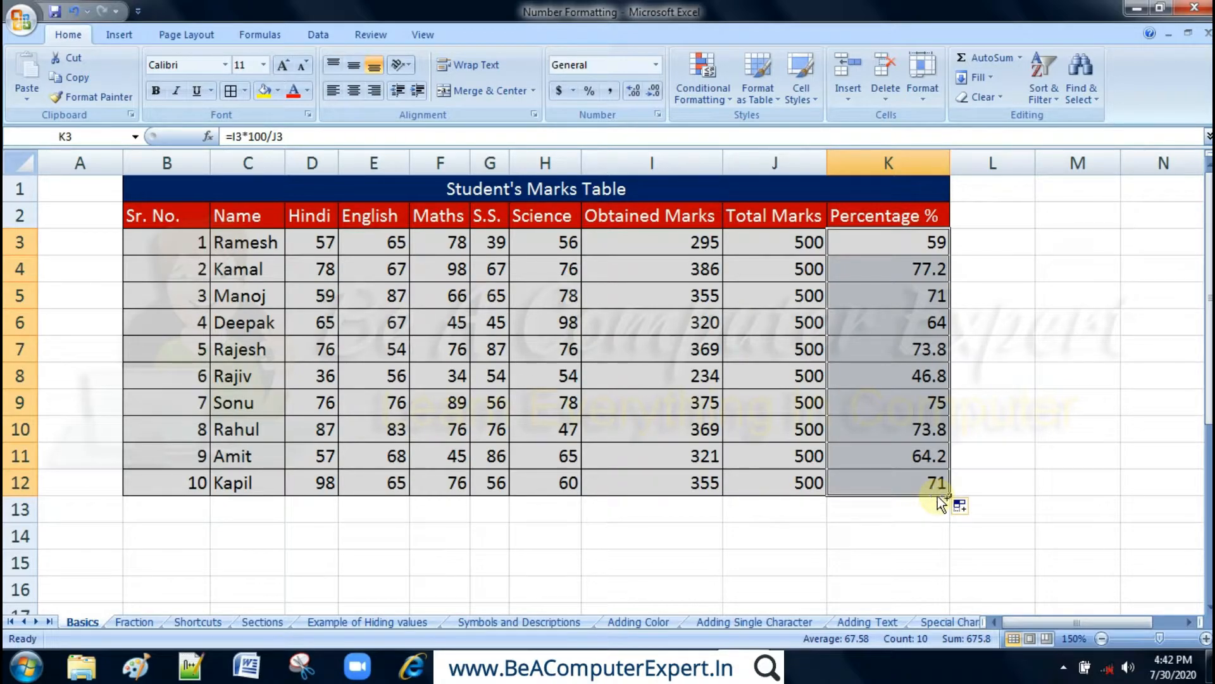
{"action": "key", "text": "ctrl+z"}
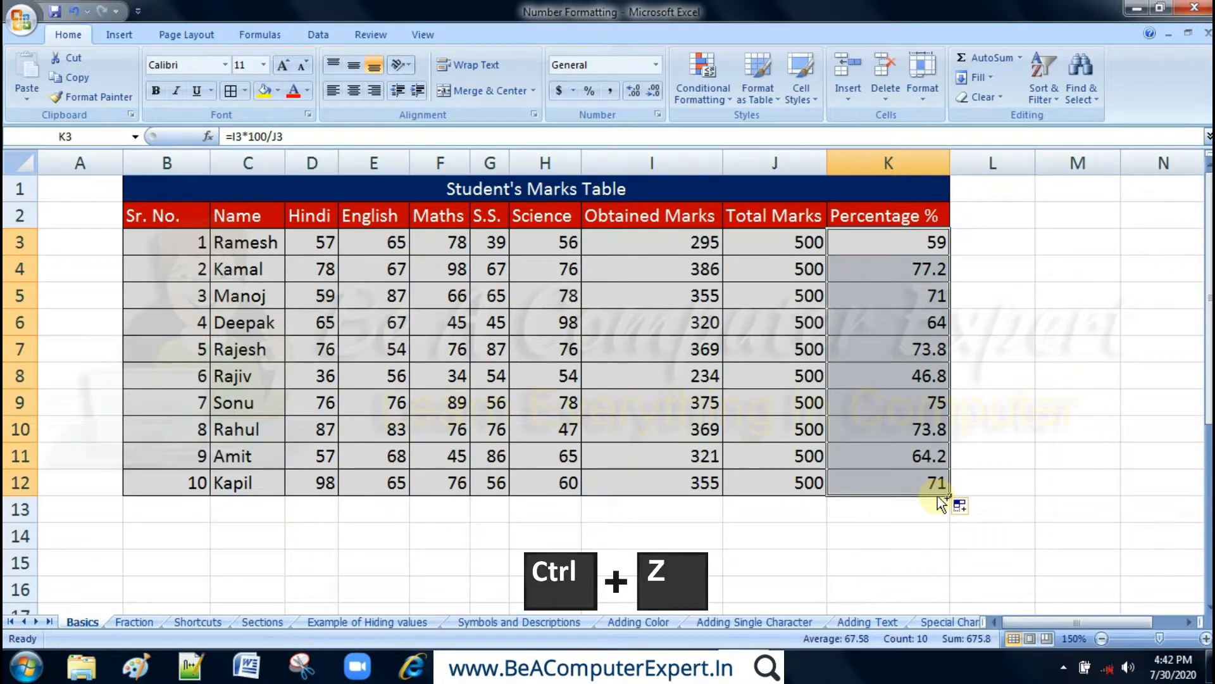
{"action": "key", "text": "ctrl+z"}
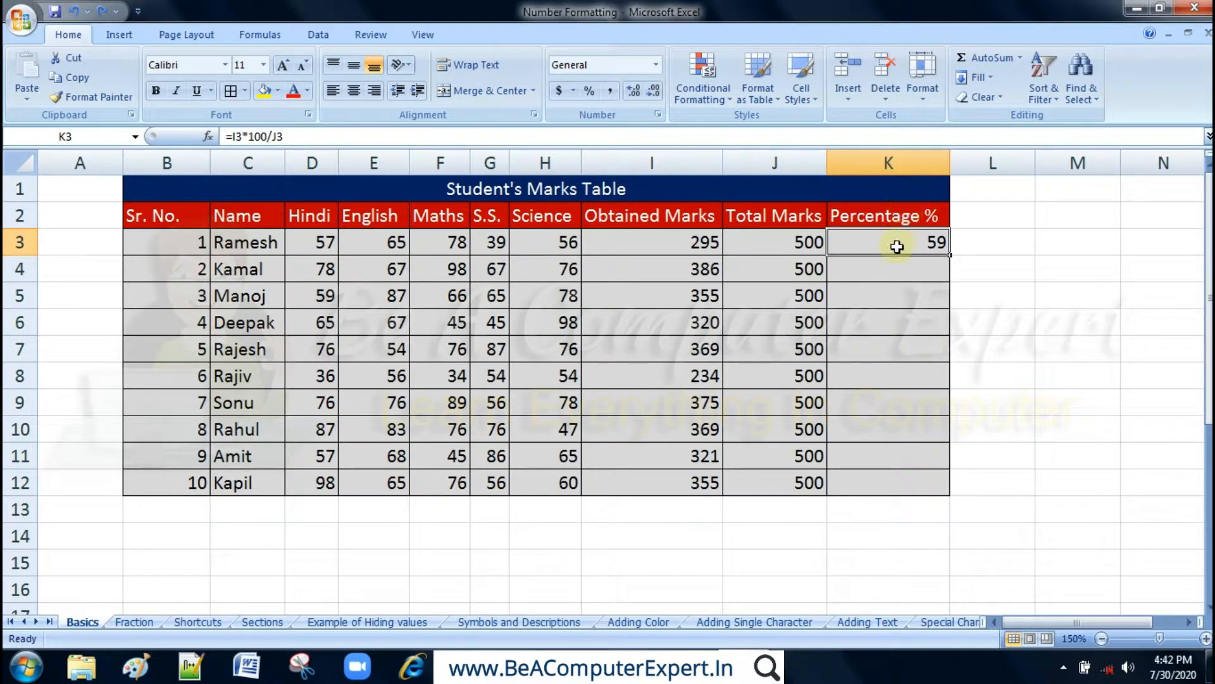
Step: Enter the percentage formula from K3 into the whole range K3:K12 at once
{"action": "key", "text": "shift"}
{"action": "left_click", "coordinate": [899, 490], "text": "shift"}
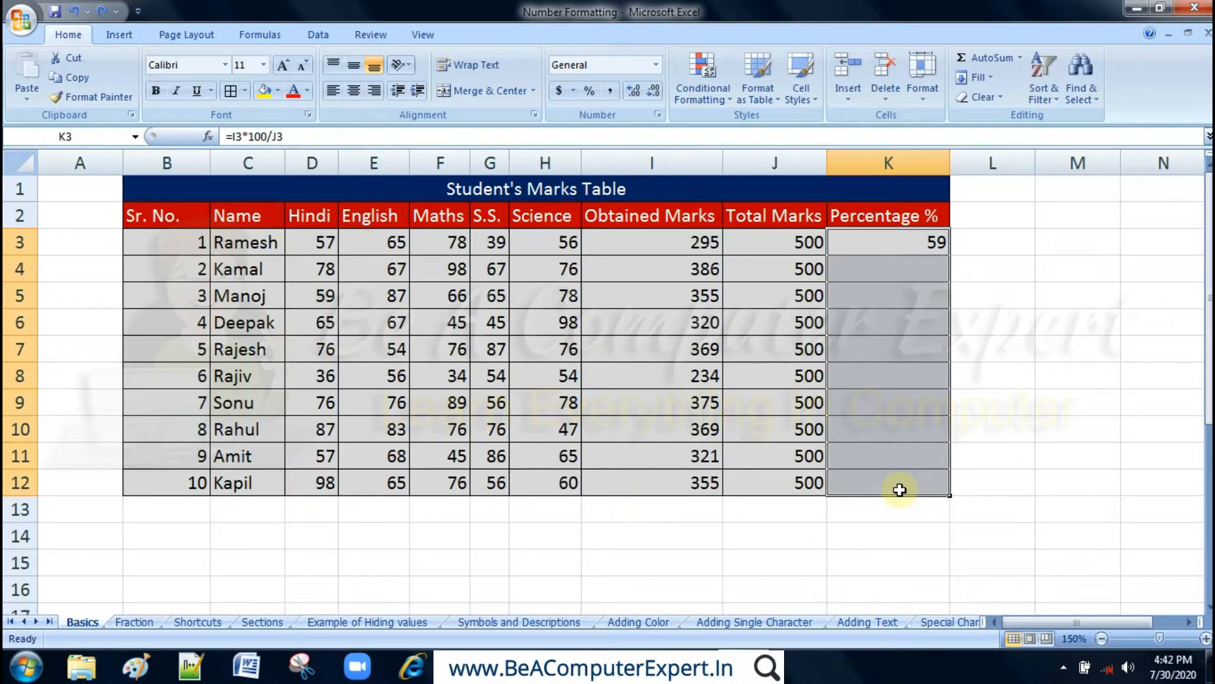
{"action": "key", "text": "F2"}
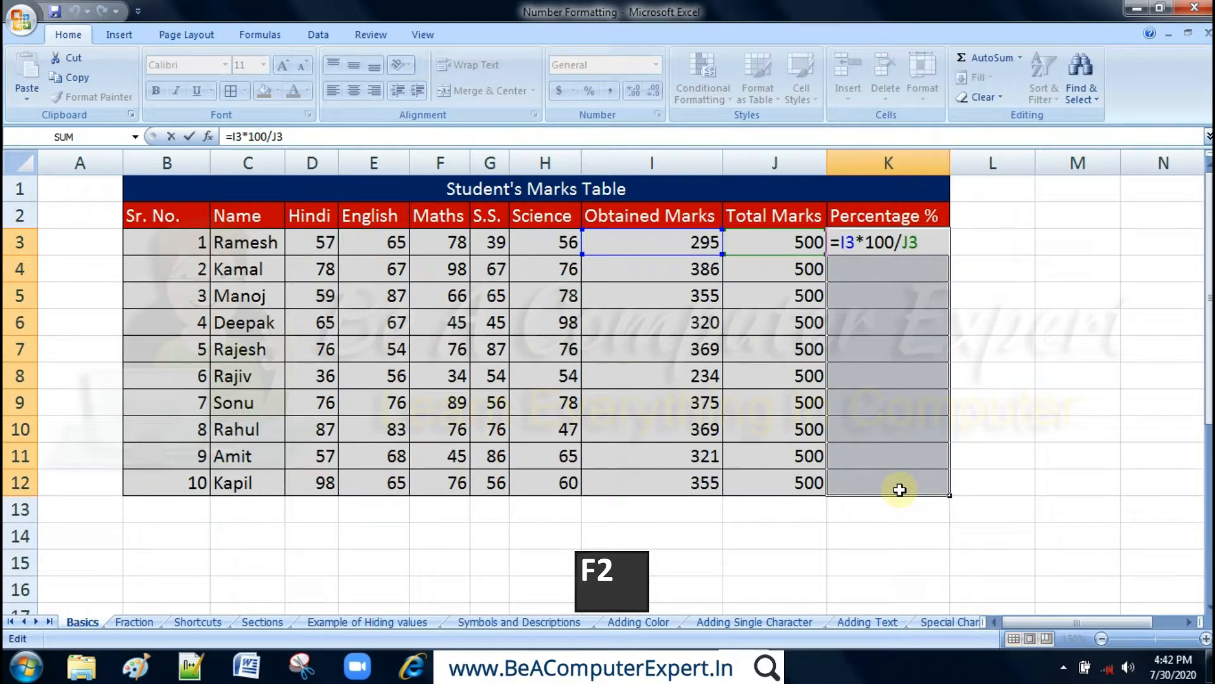
{"action": "key", "text": "ctrl+Return"}
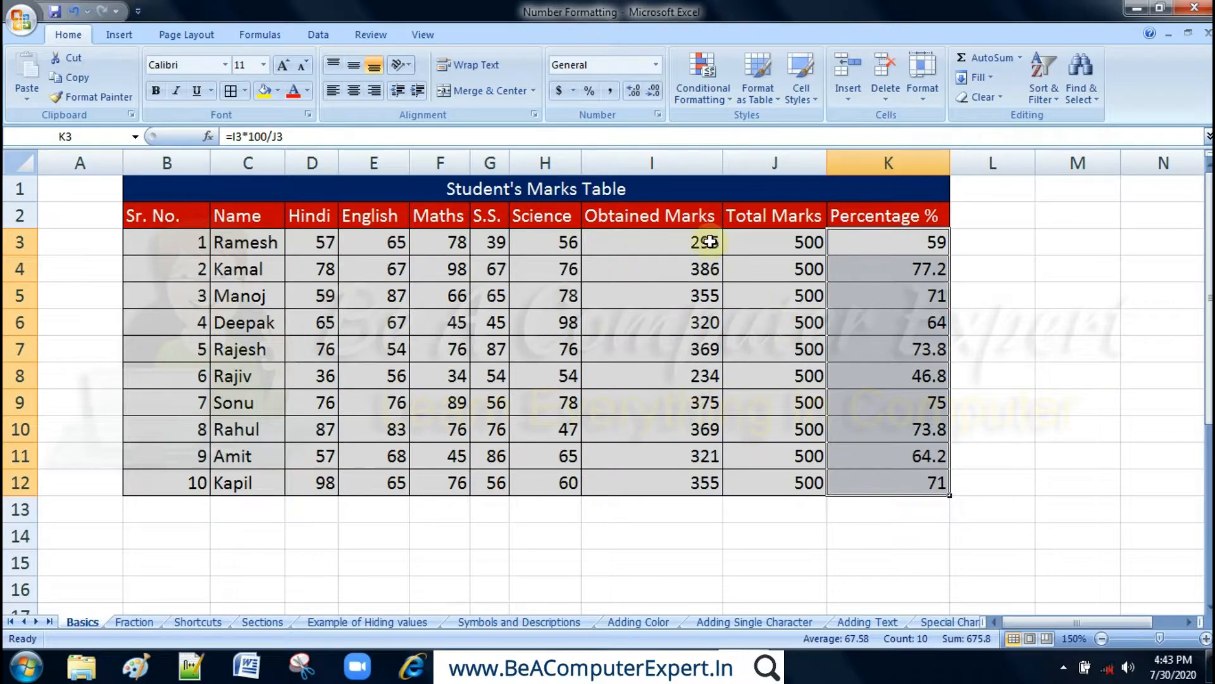
Step: Apply the custom number format "General %" to the percentages in K3:K12, and check the formula in K3
{"action": "left_click", "coordinate": [658, 115]}
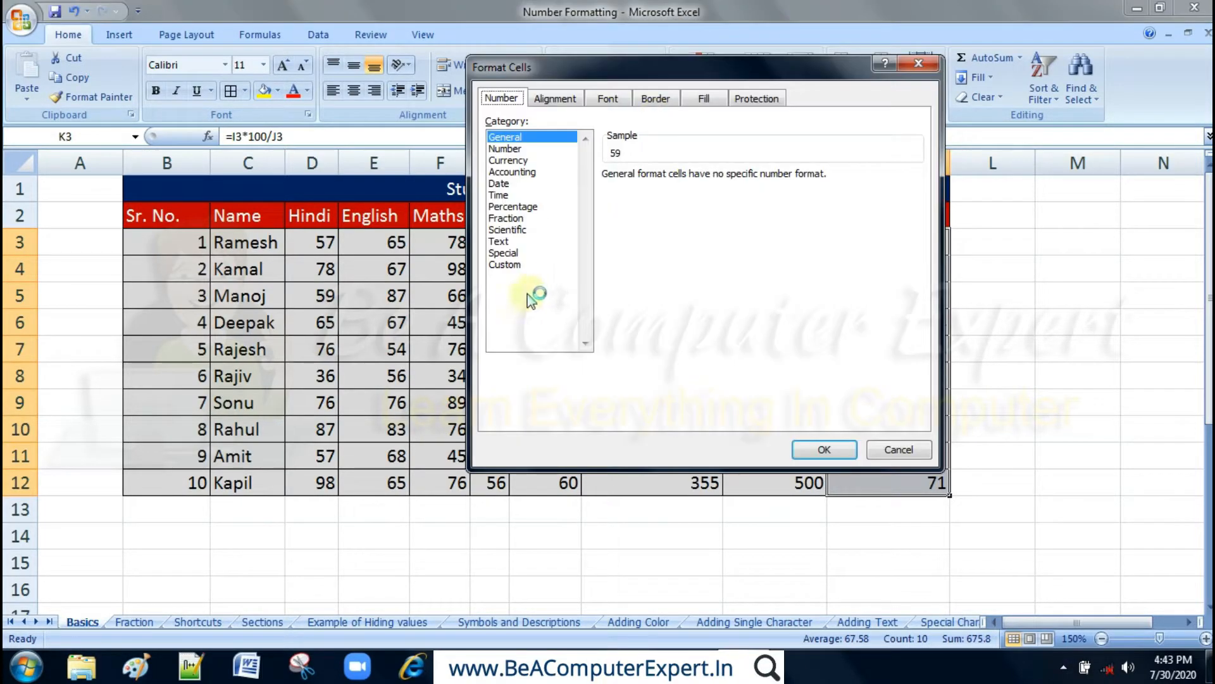
{"action": "left_click", "coordinate": [504, 267]}
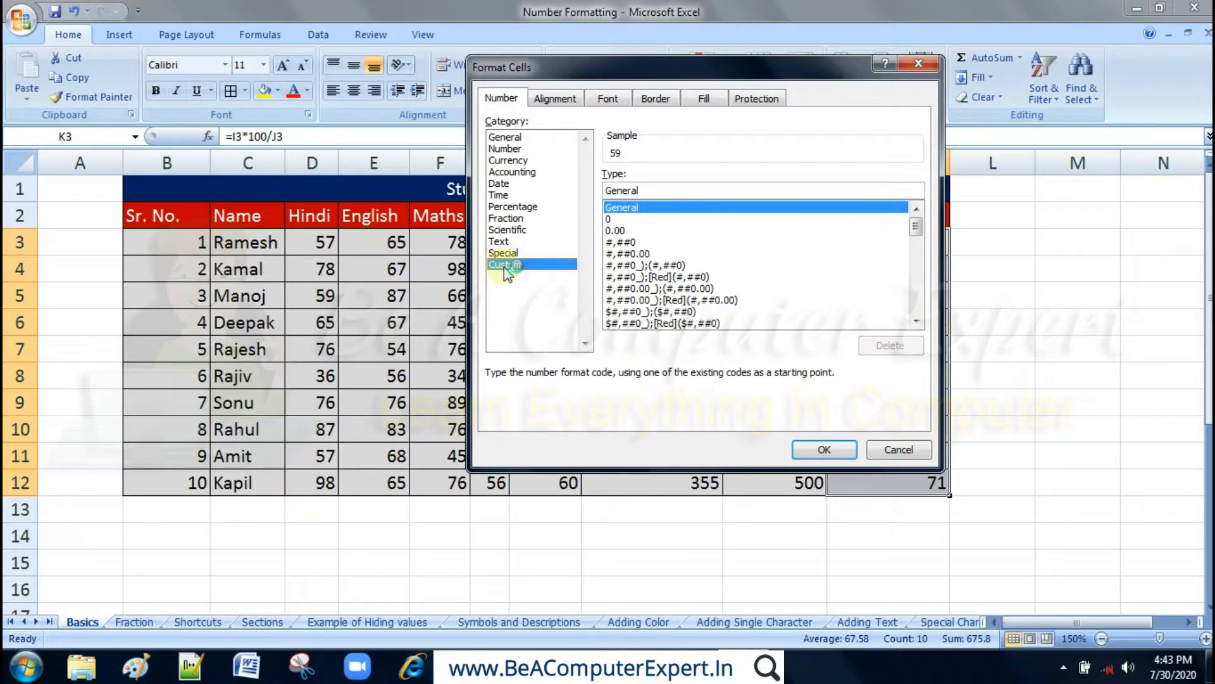
{"action": "left_click", "coordinate": [648, 190]}
{"action": "type", "text": "%"}
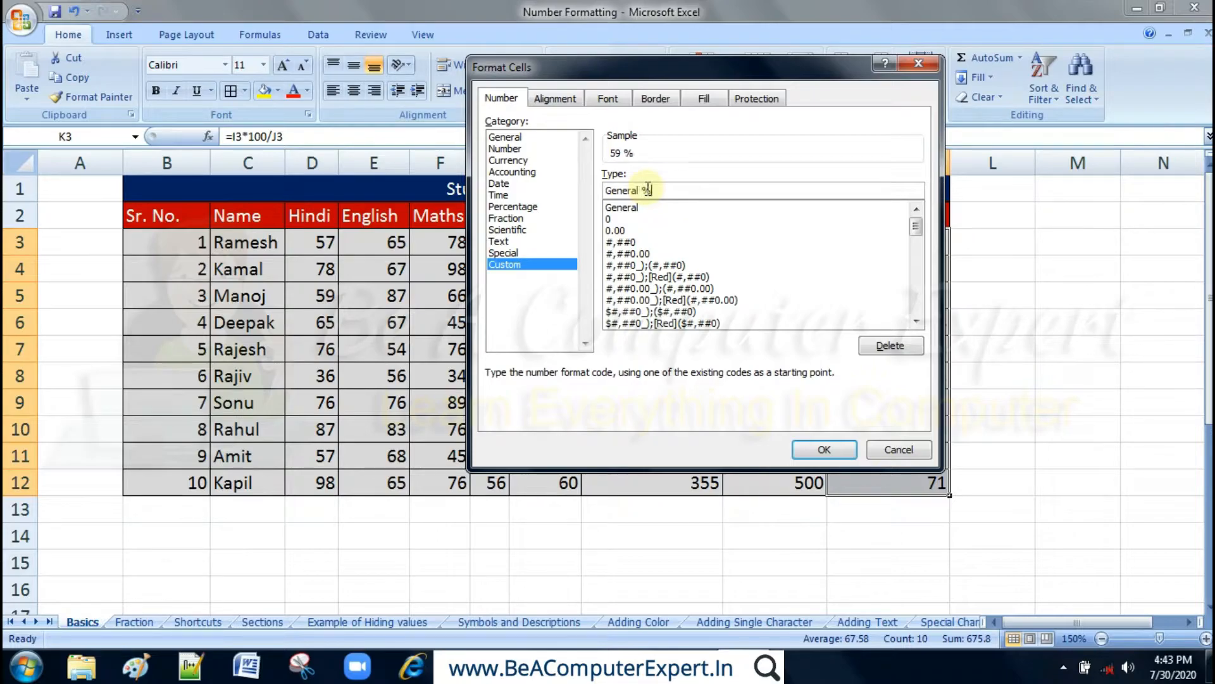
{"action": "left_click", "coordinate": [825, 450]}
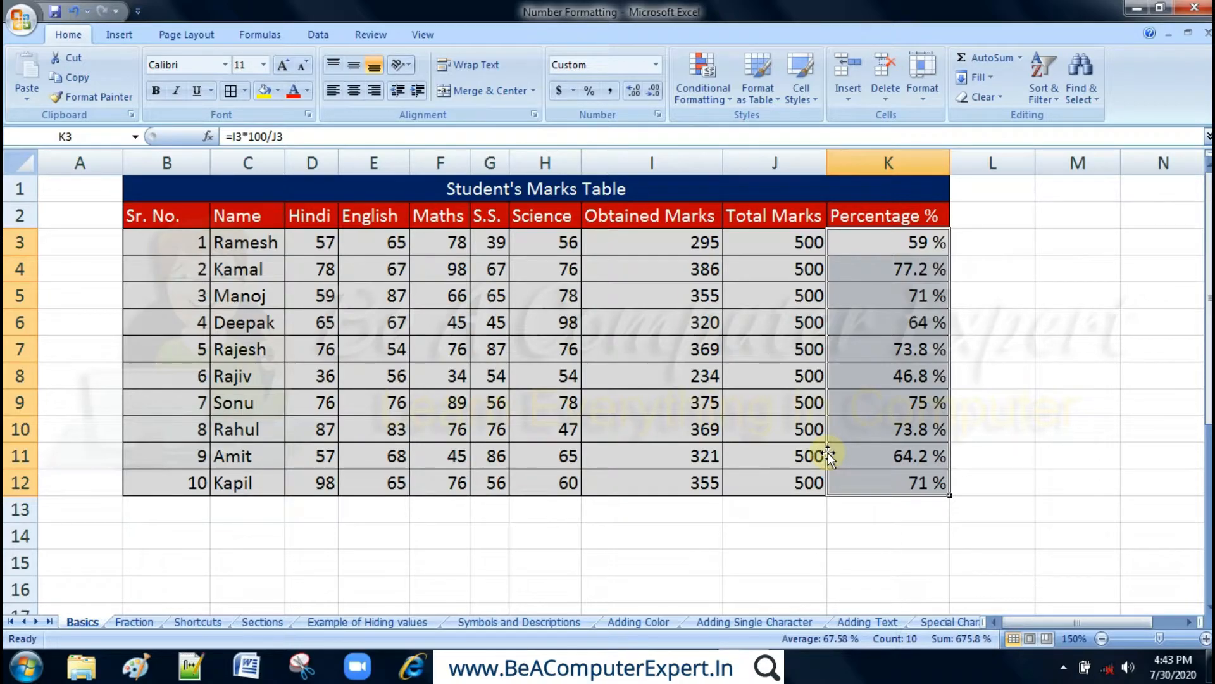
{"action": "left_click", "coordinate": [917, 241]}
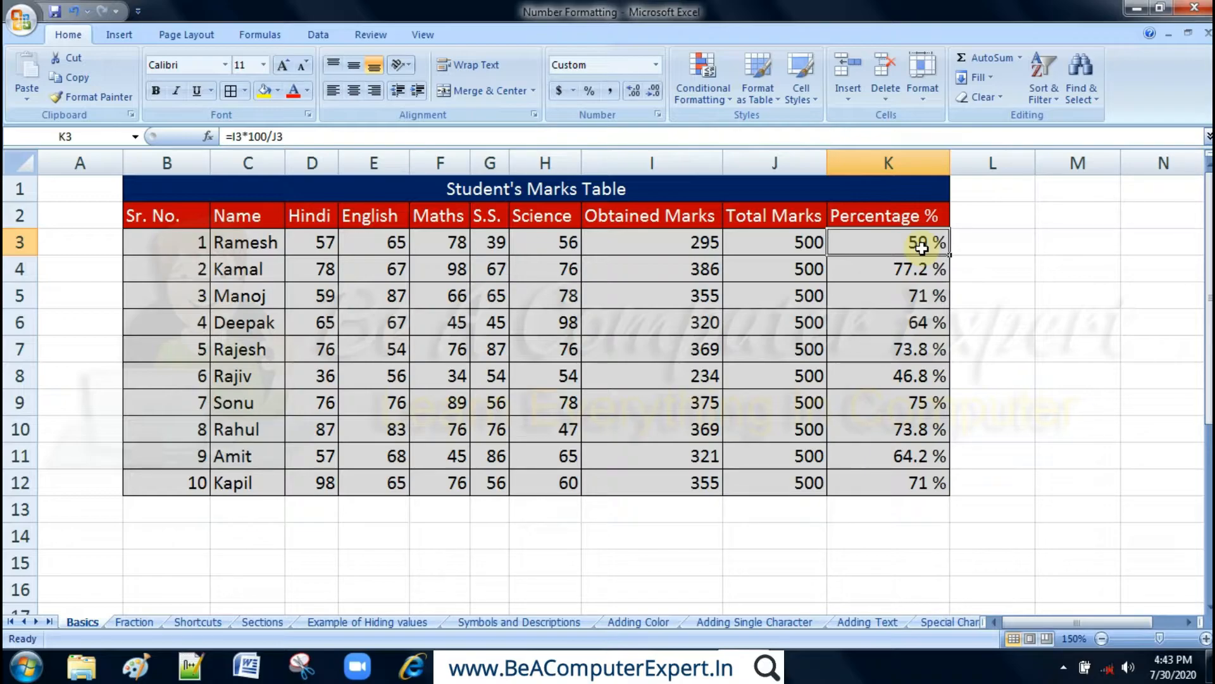
Step: Enter the sample numbers 24, 67 and 15 in cells F14, G14 and H14 below the table
{"action": "left_click", "coordinate": [569, 531]}
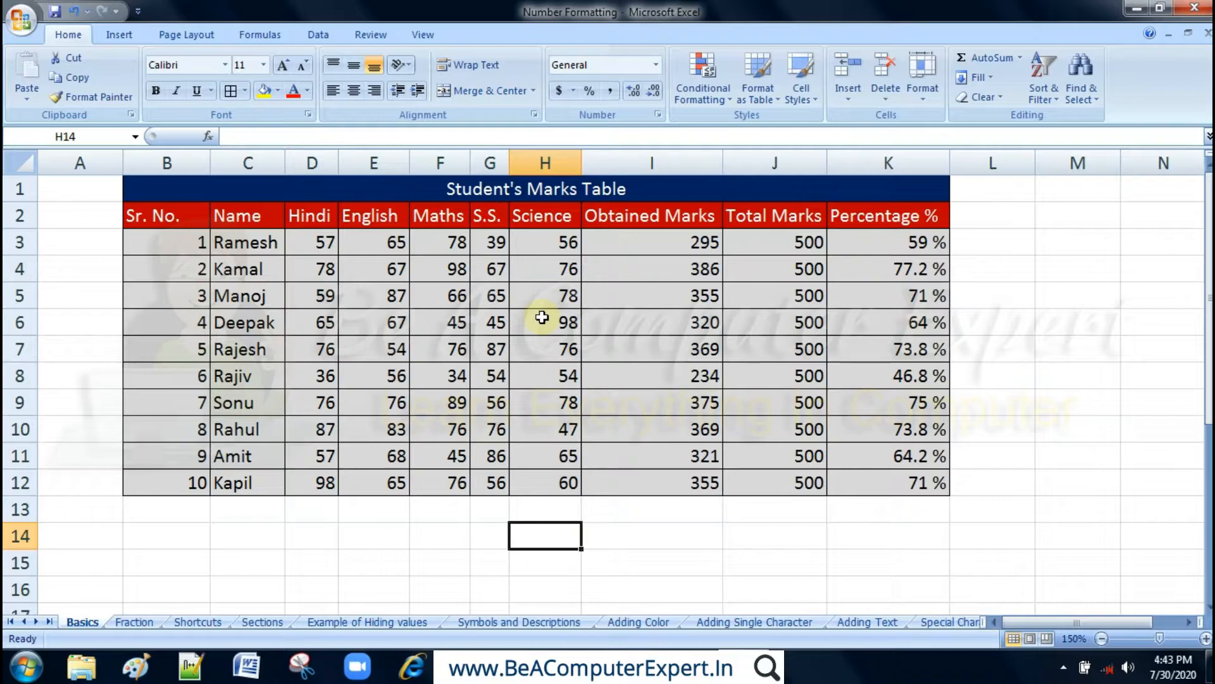
{"action": "left_click", "coordinate": [448, 537]}
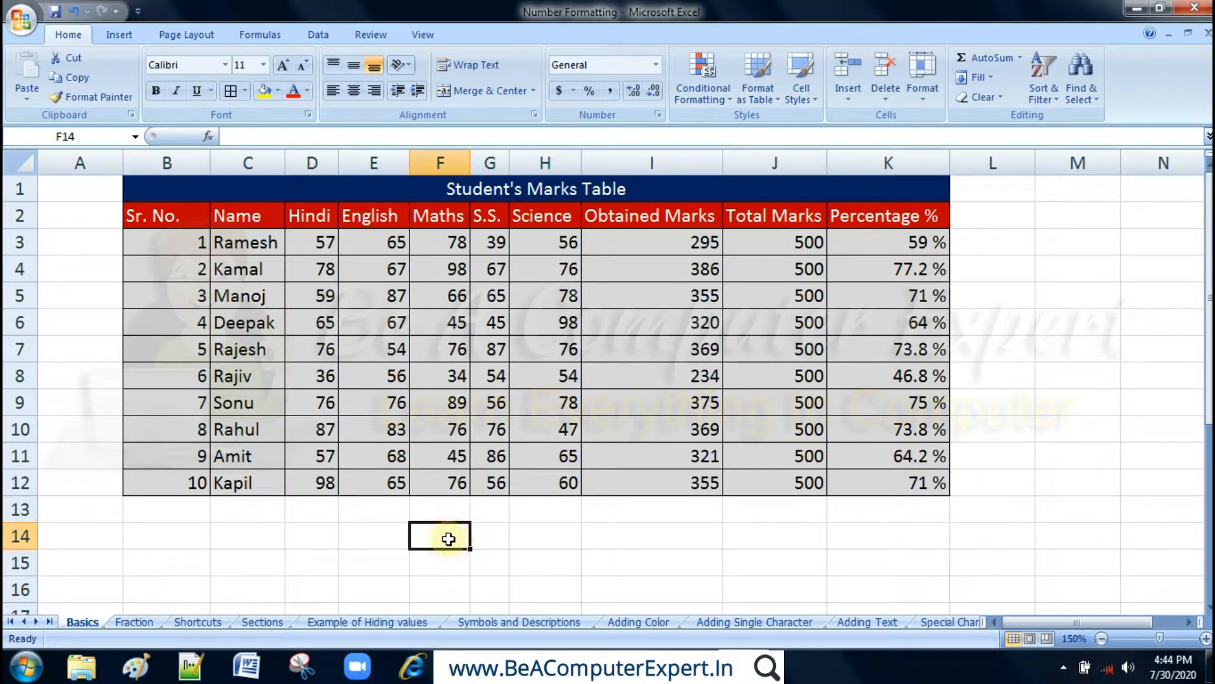
{"action": "type", "text": "24"}
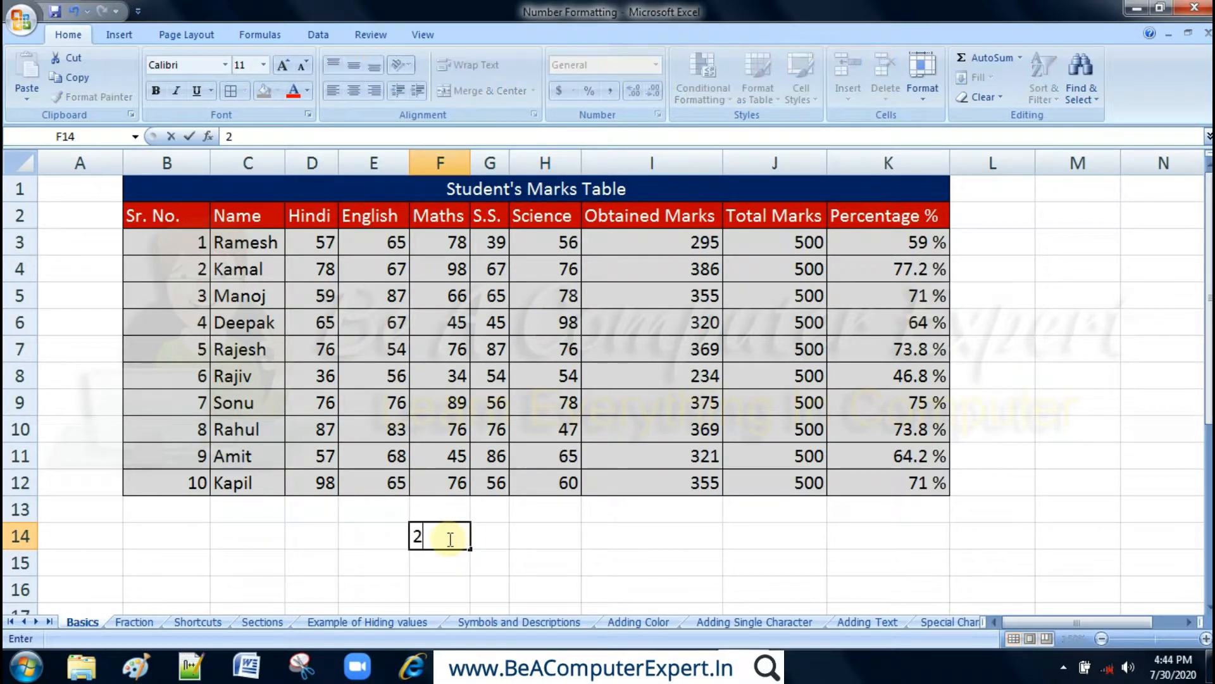
{"action": "left_click", "coordinate": [500, 536]}
{"action": "type", "text": "67"}
{"action": "left_click", "coordinate": [571, 529]}
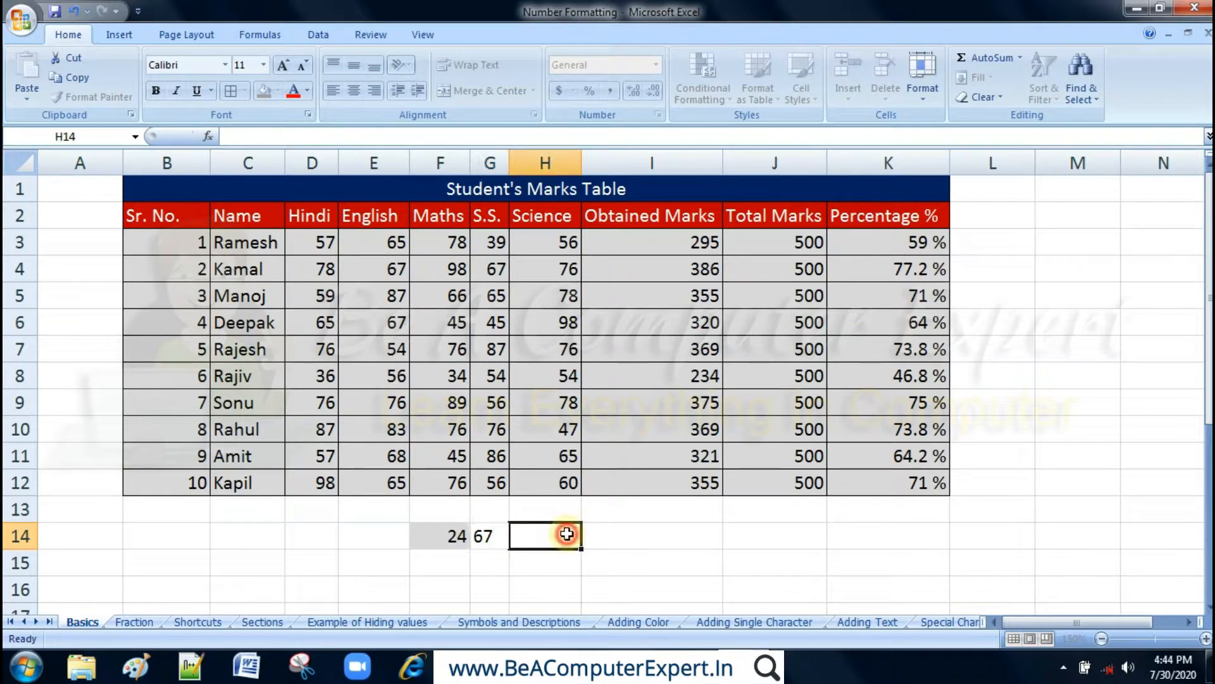
{"action": "type", "text": "15"}
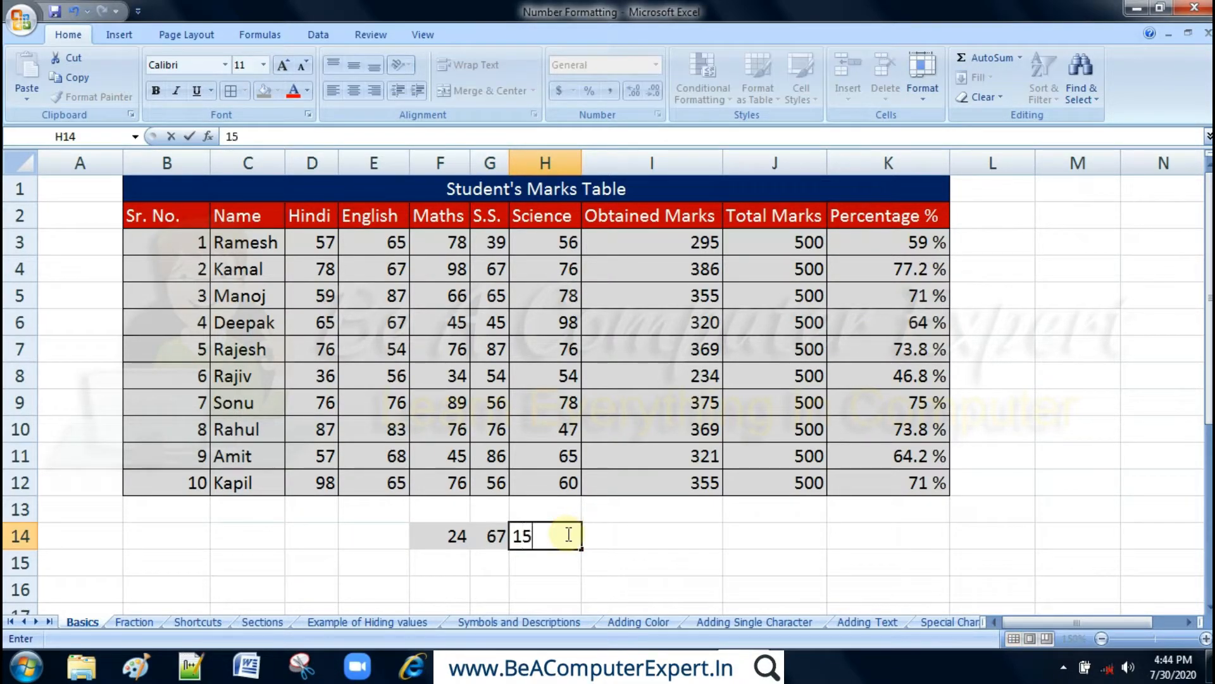
{"action": "key", "text": "Return"}
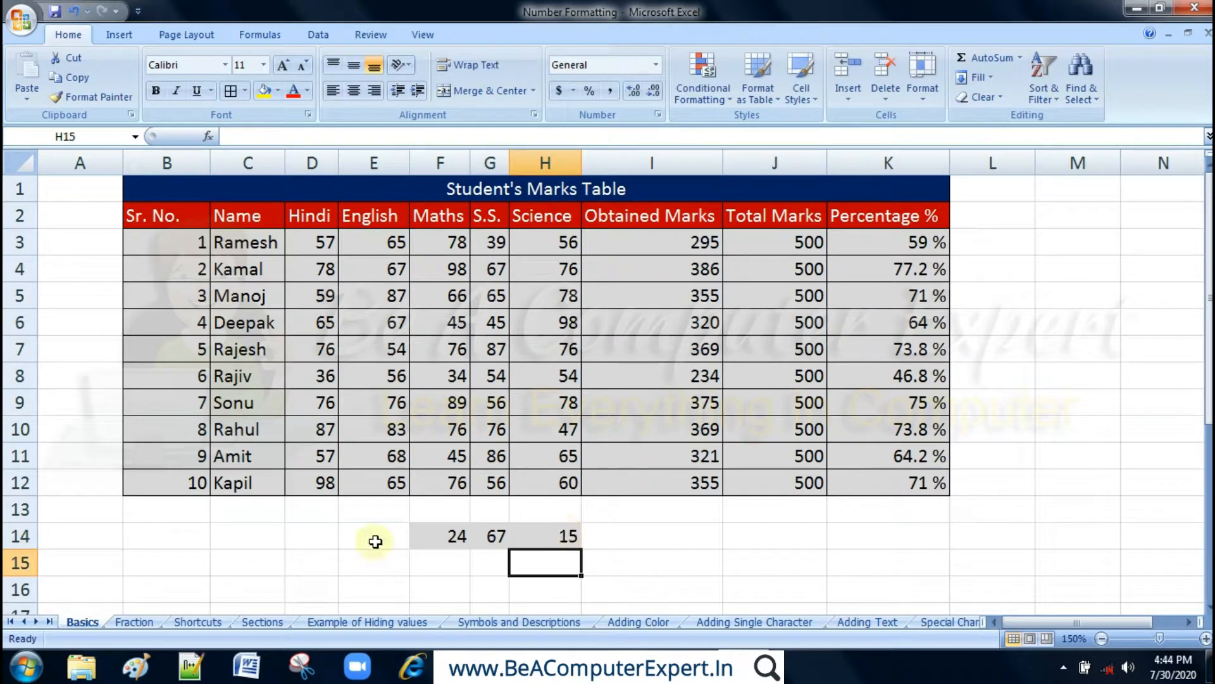
Step: Combine the three sample numbers in I14 with the formula =F14+G14-H14, and check the entered formula
{"action": "left_click", "coordinate": [454, 538]}
{"action": "left_click", "coordinate": [491, 538]}
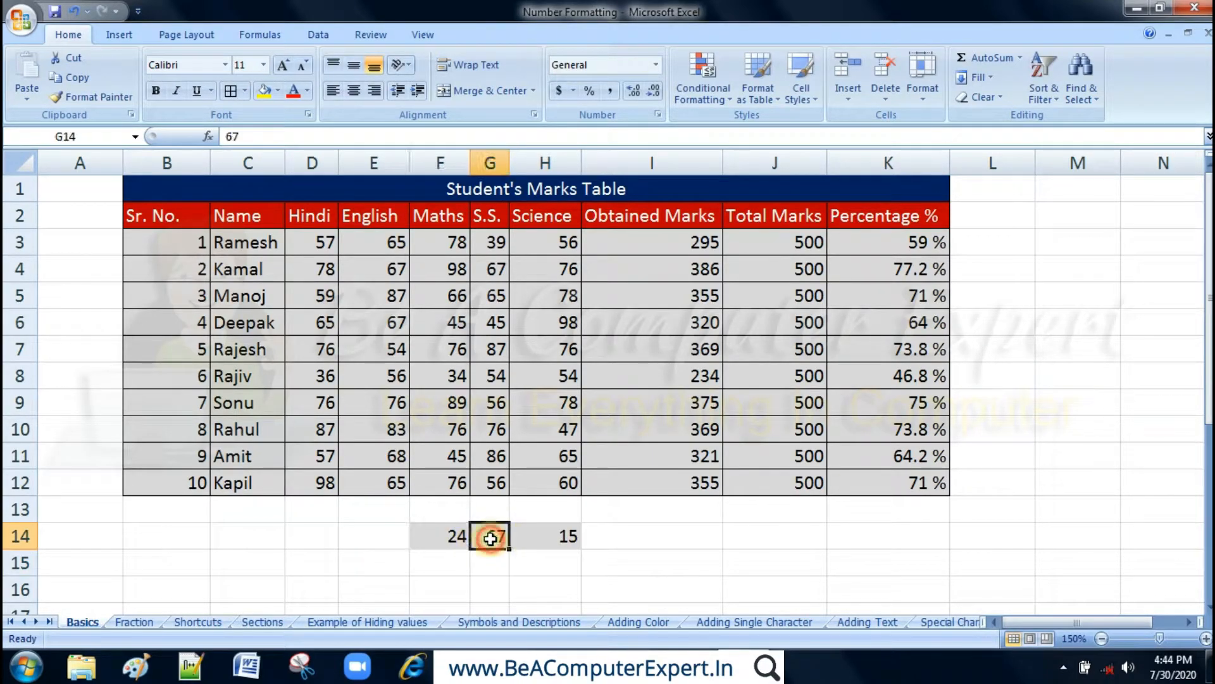
{"action": "left_click", "coordinate": [558, 539]}
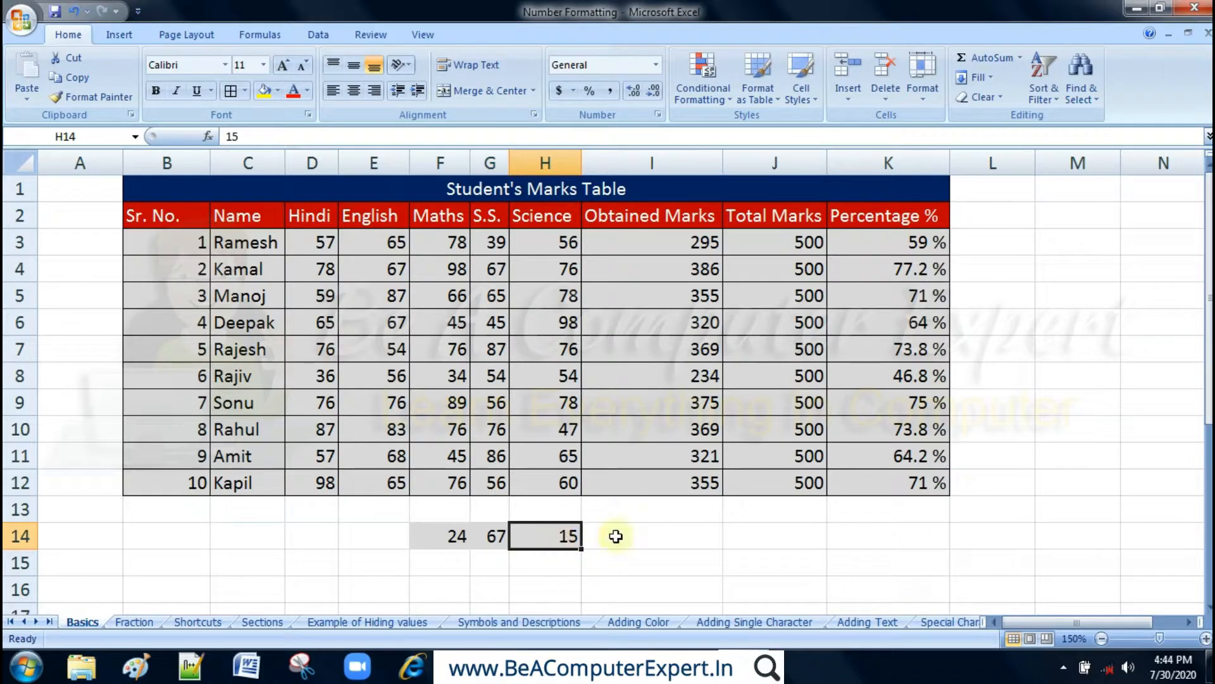
{"action": "left_click", "coordinate": [679, 536]}
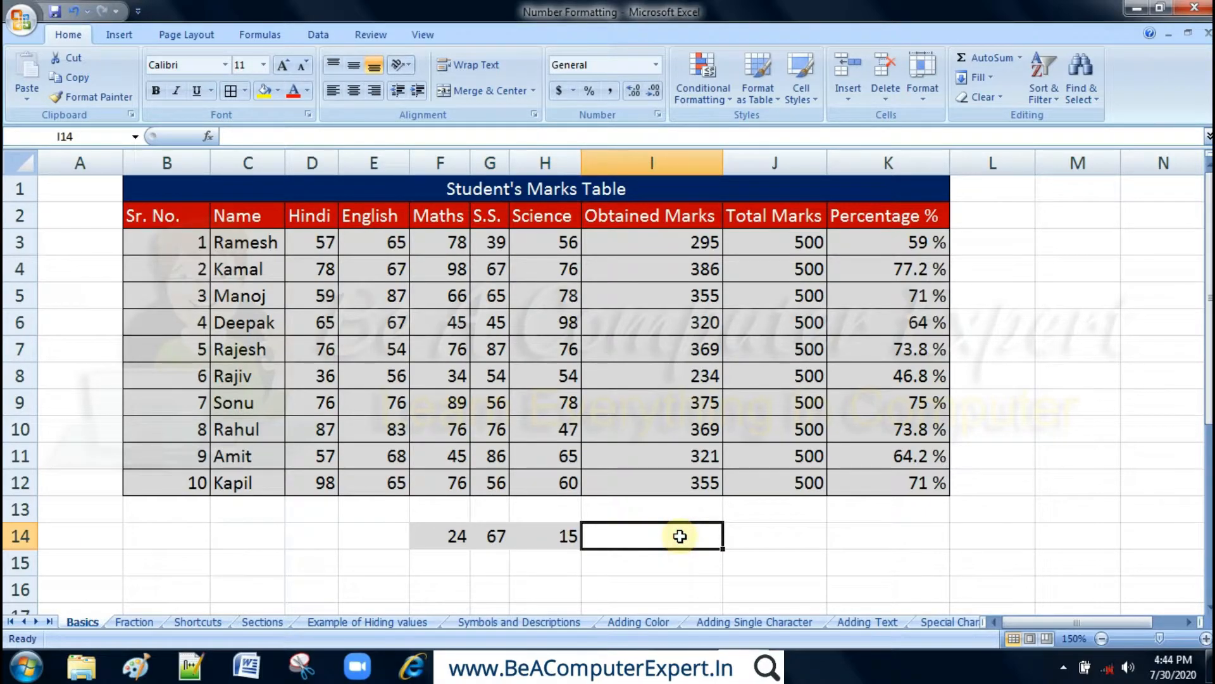
{"action": "type", "text": "="}
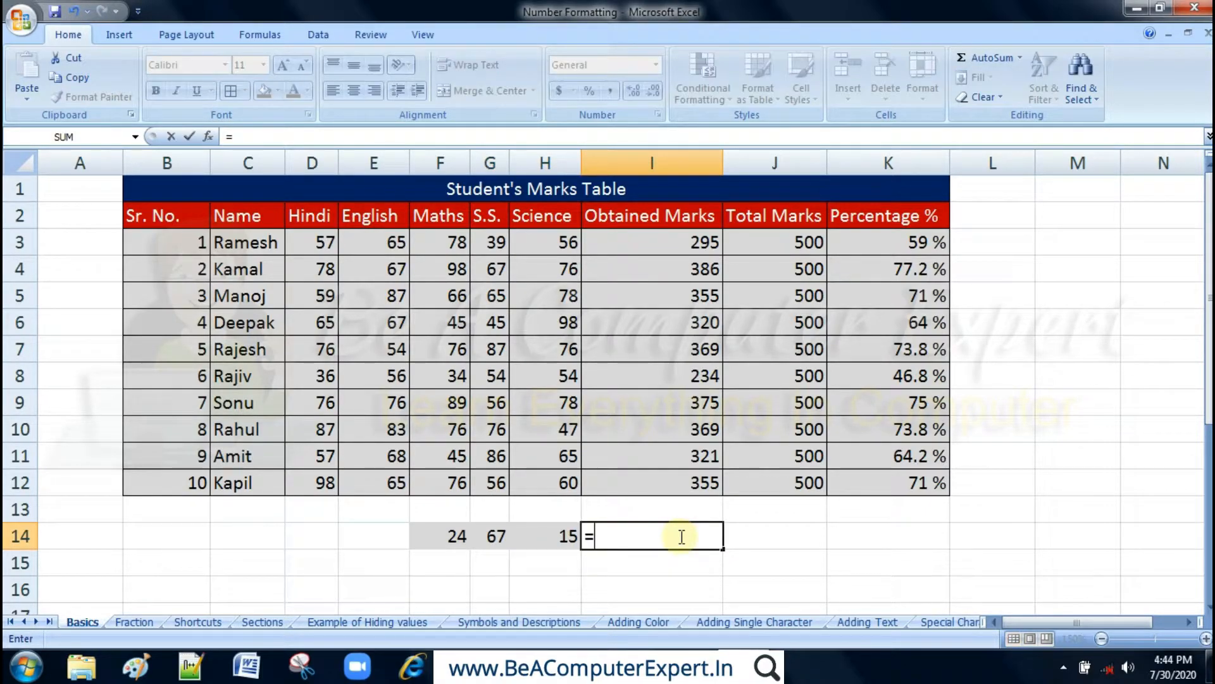
{"action": "left_click", "coordinate": [460, 534]}
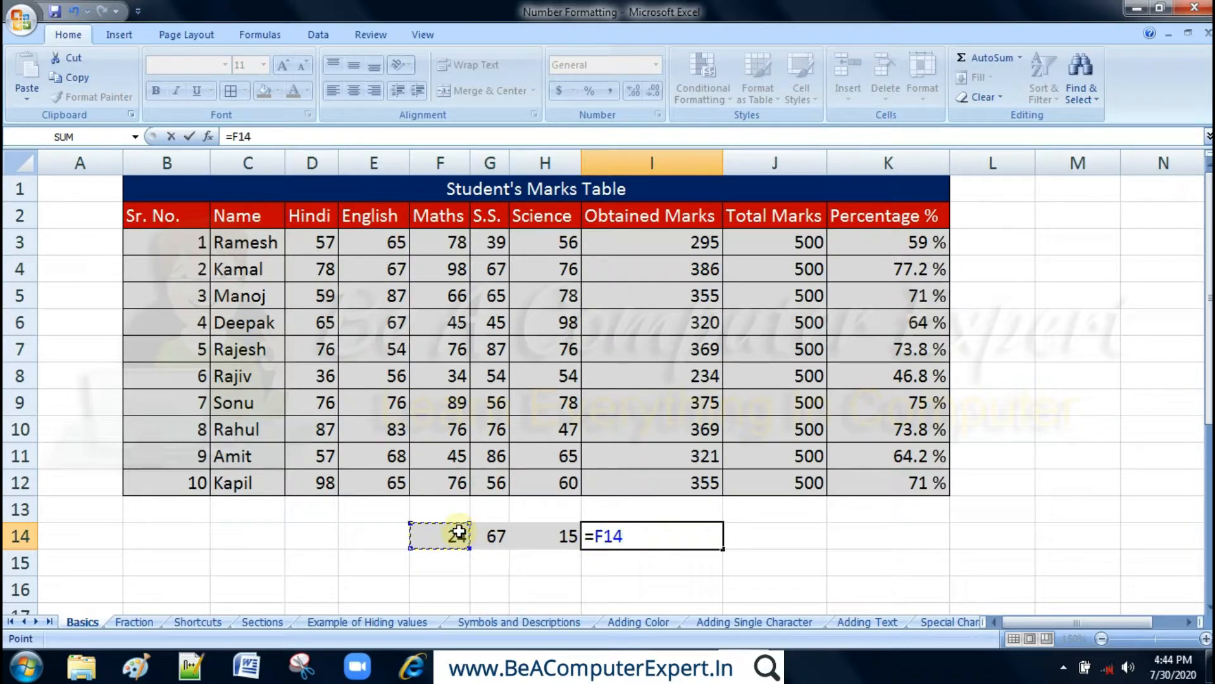
{"action": "type", "text": "+"}
{"action": "left_click", "coordinate": [491, 532]}
{"action": "type", "text": "-"}
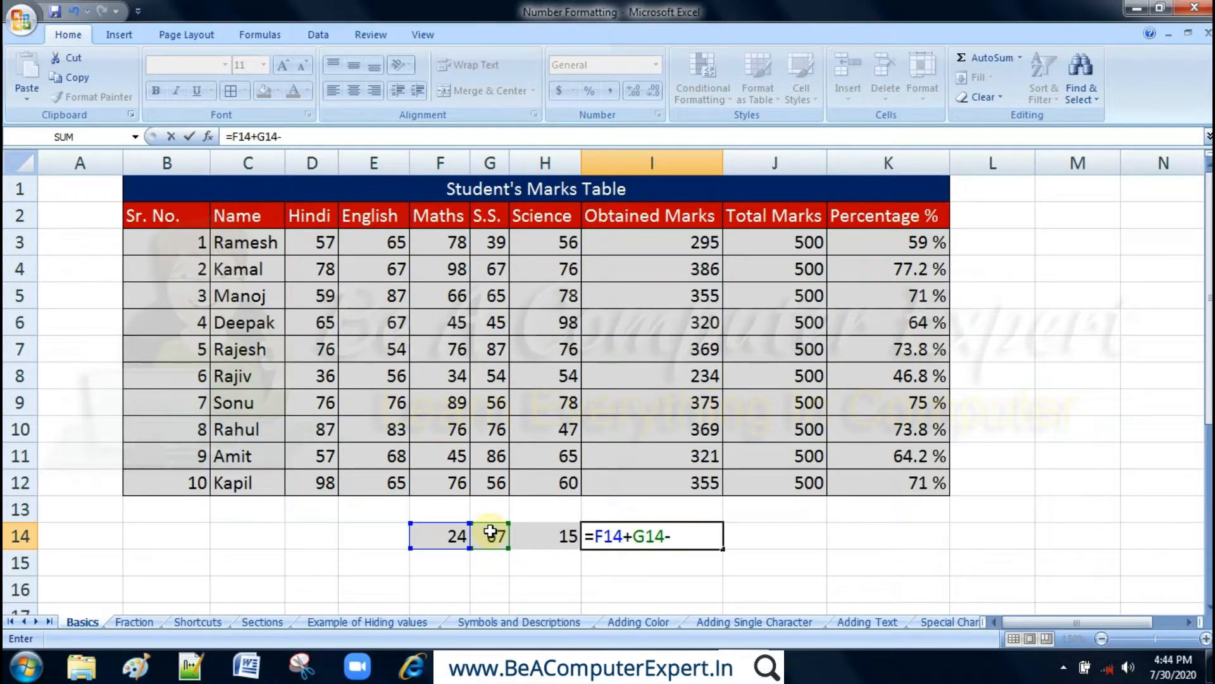
{"action": "left_click", "coordinate": [542, 536]}
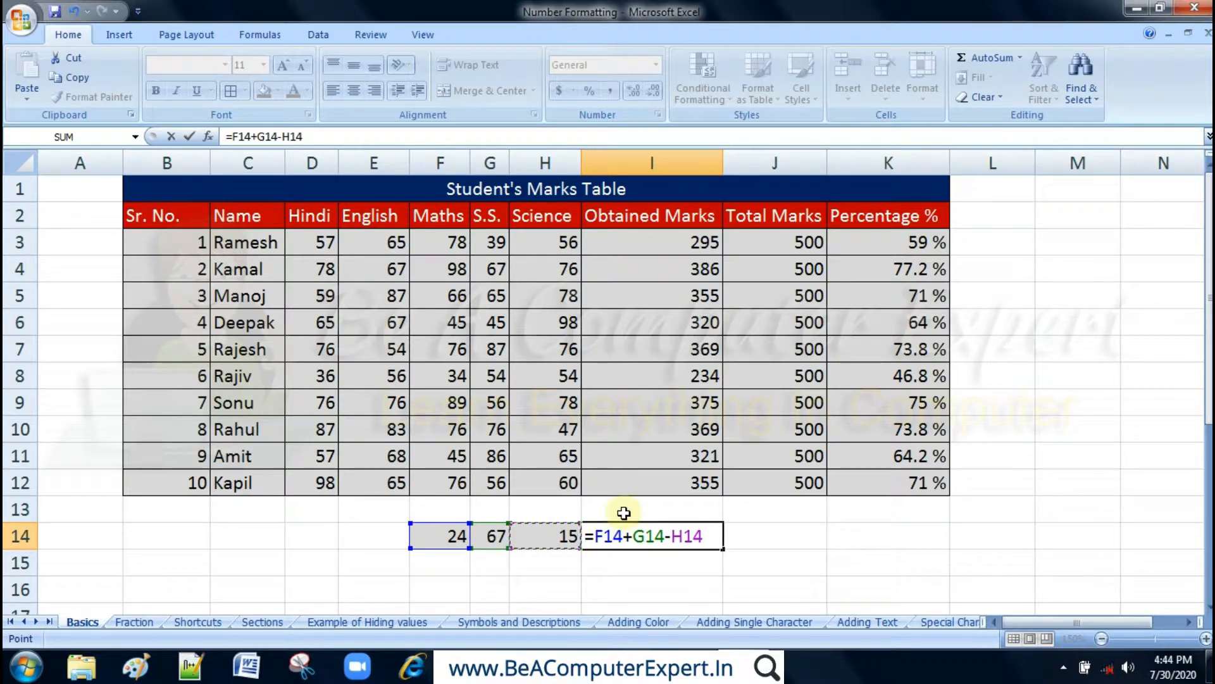
{"action": "key", "text": "Return"}
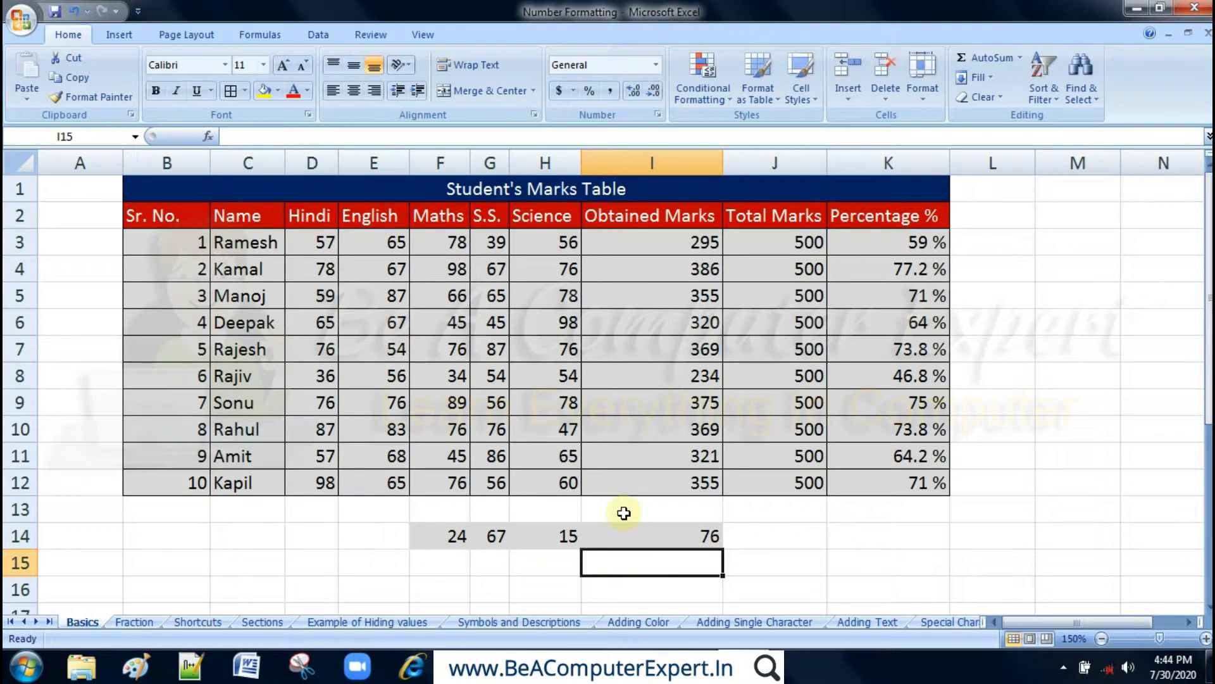
{"action": "left_click", "coordinate": [636, 534]}
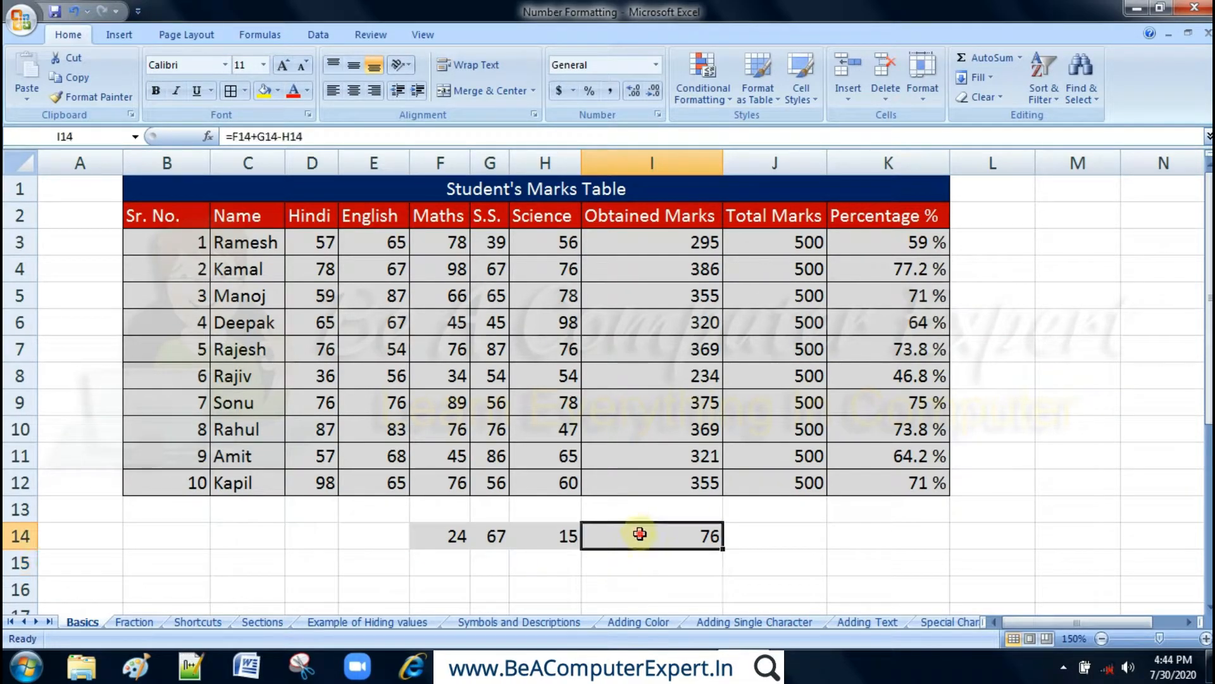
Step: Delete the formula in I14 and add the sample numbers 56, 60 and 90 in cells C14, D14 and E14
{"action": "left_click", "coordinate": [381, 536]}
{"action": "left_click", "coordinate": [700, 533]}
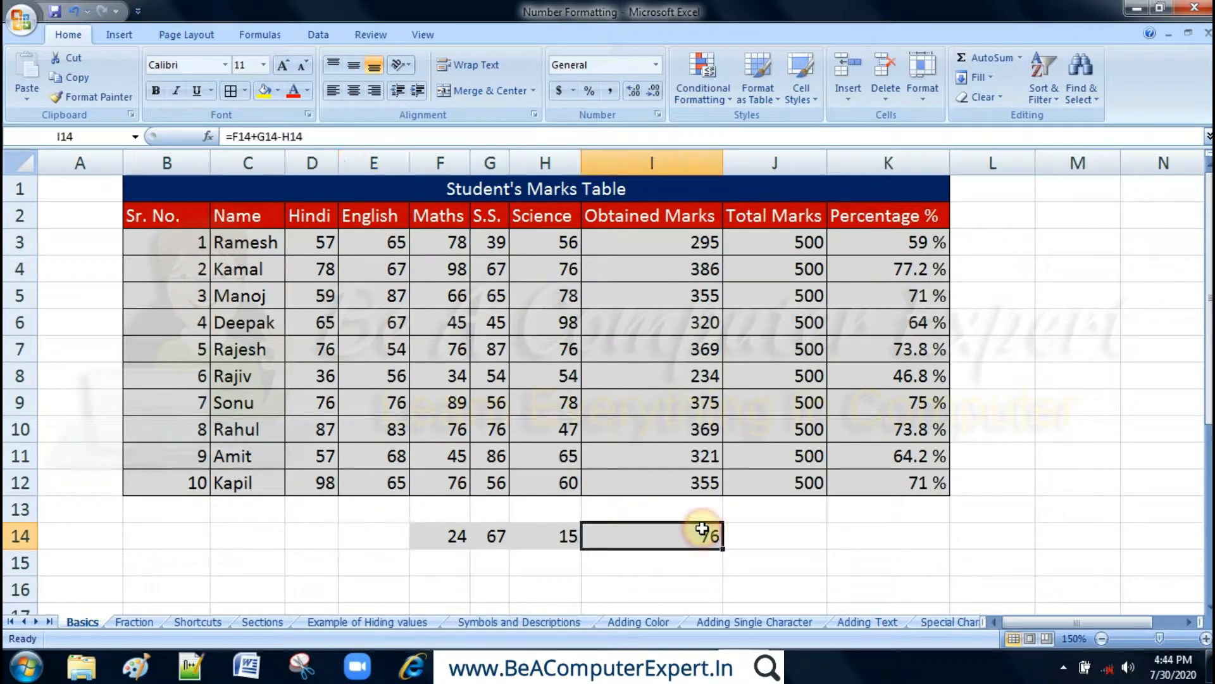
{"action": "key", "text": "Delete"}
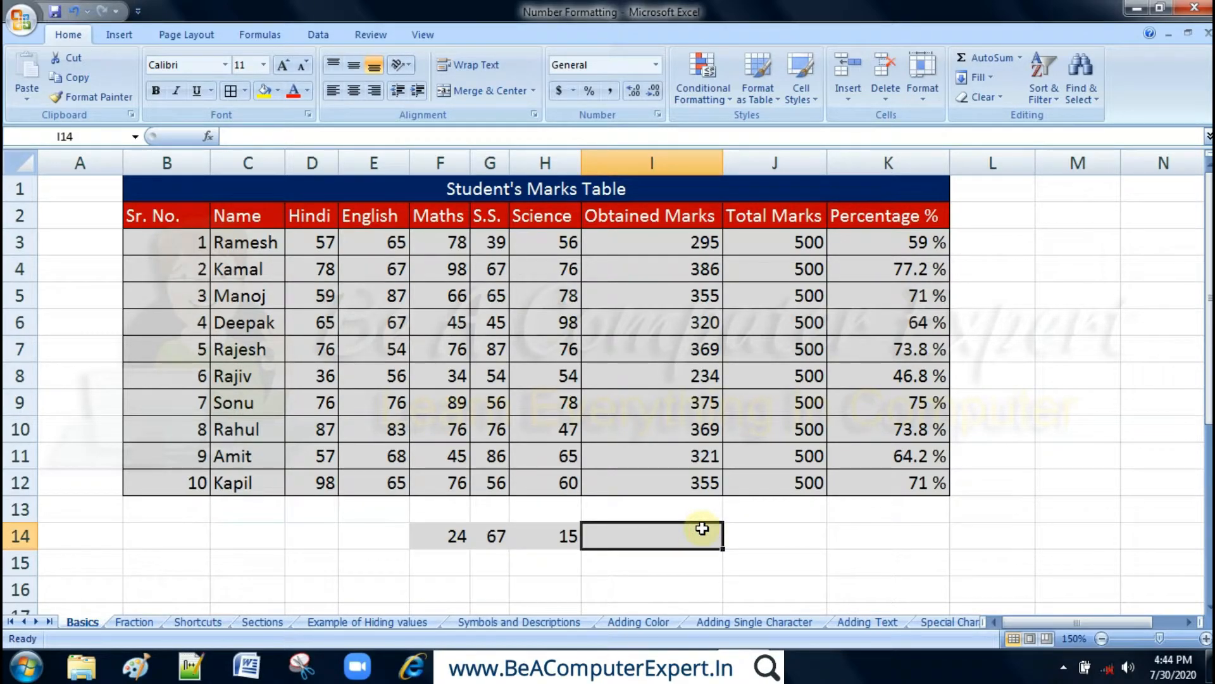
{"action": "left_click", "coordinate": [281, 534]}
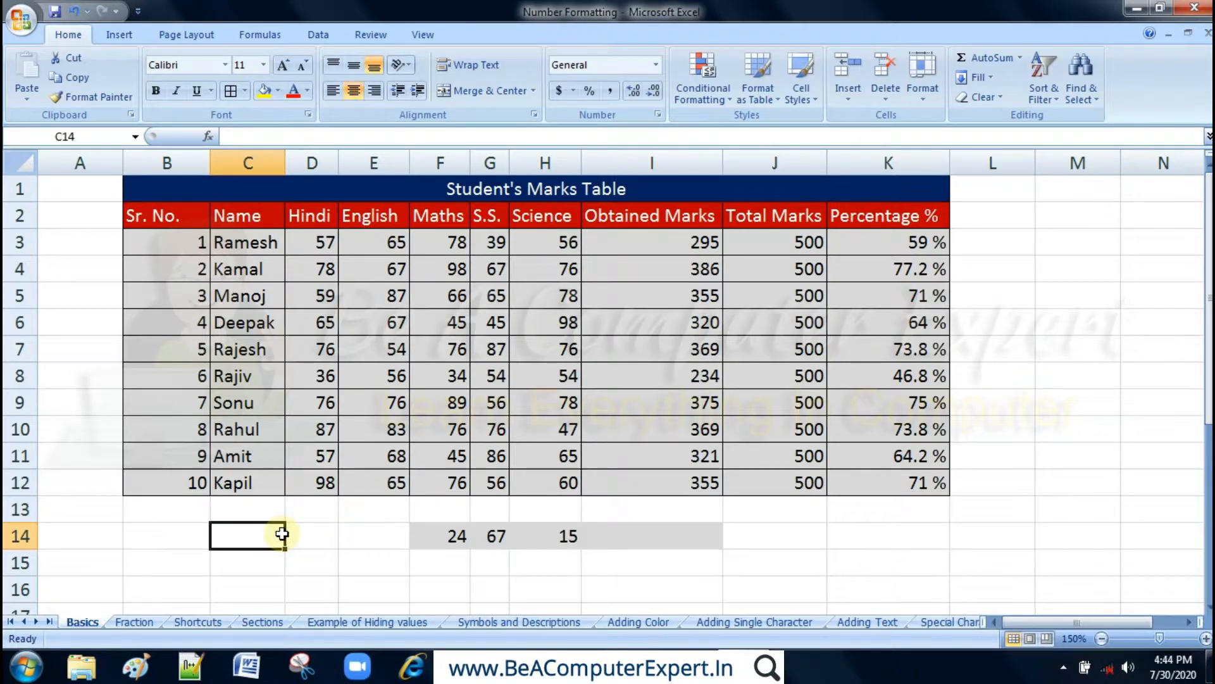
{"action": "type", "text": "56"}
{"action": "key", "text": "Tab"}
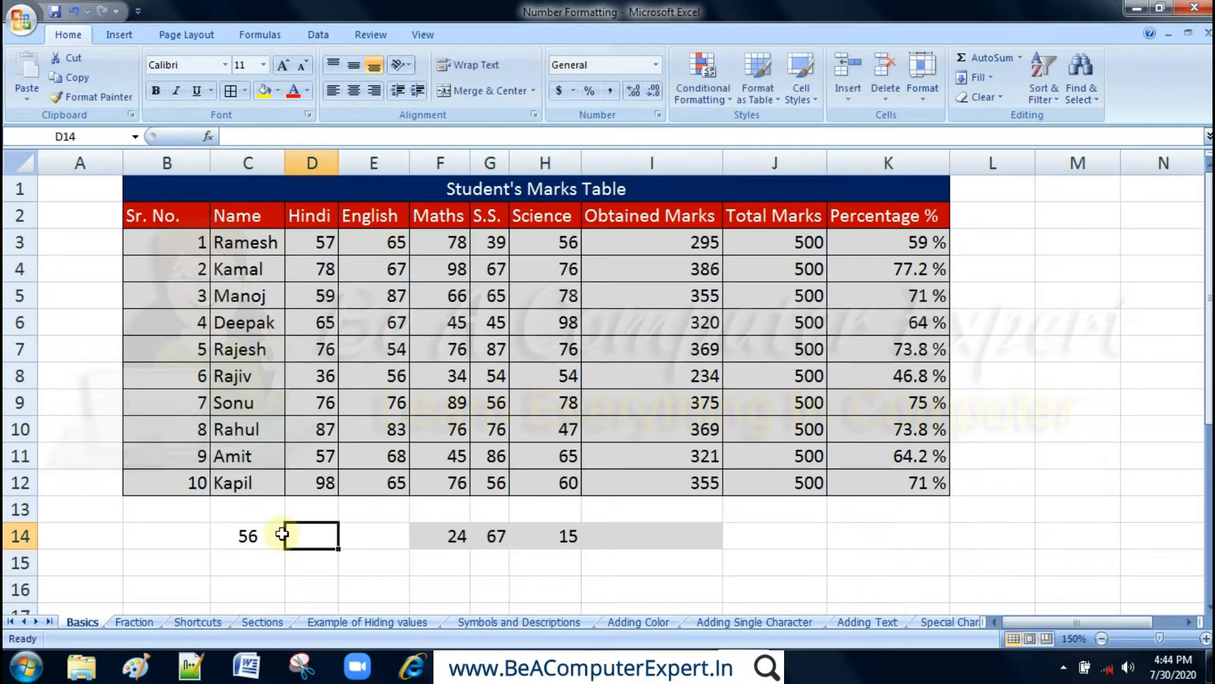
{"action": "type", "text": "60"}
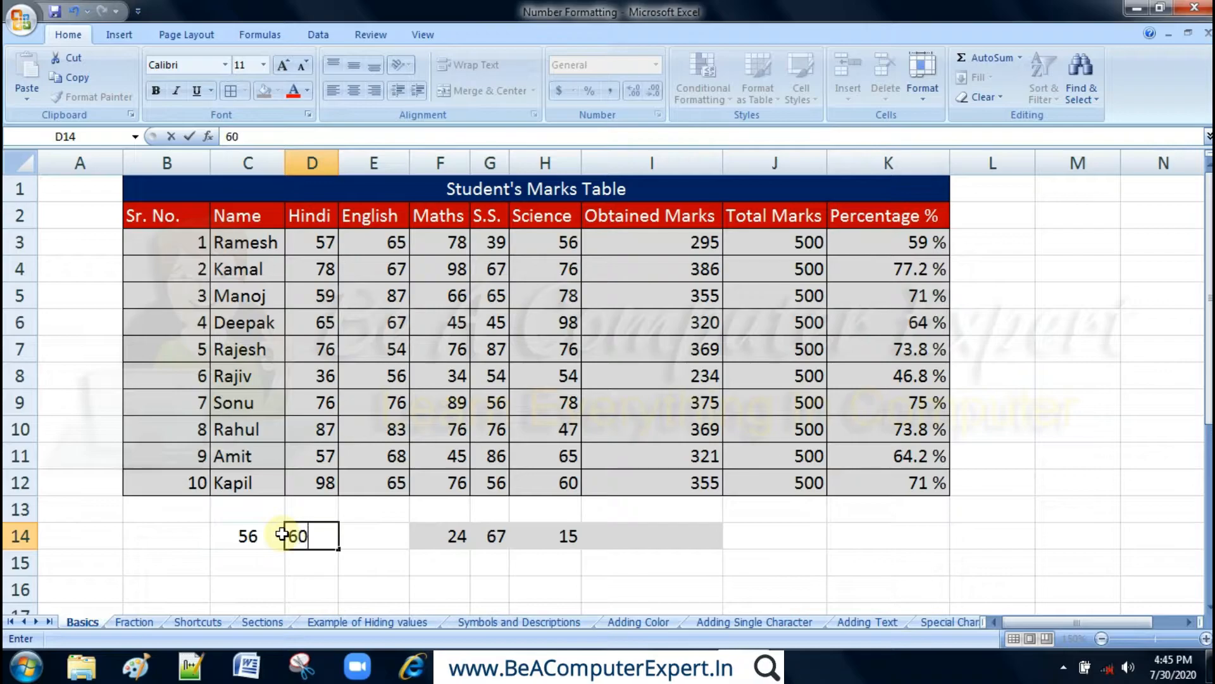
{"action": "key", "text": "Tab"}
{"action": "type", "text": "90"}
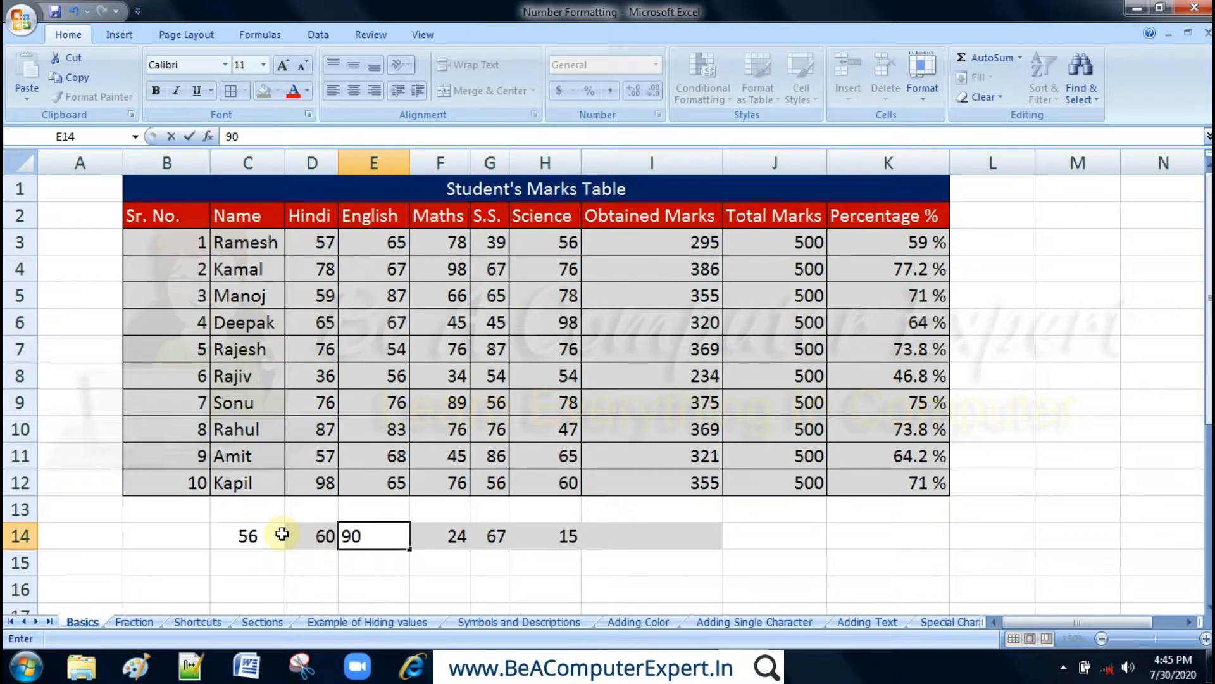
{"action": "key", "text": "Tab"}
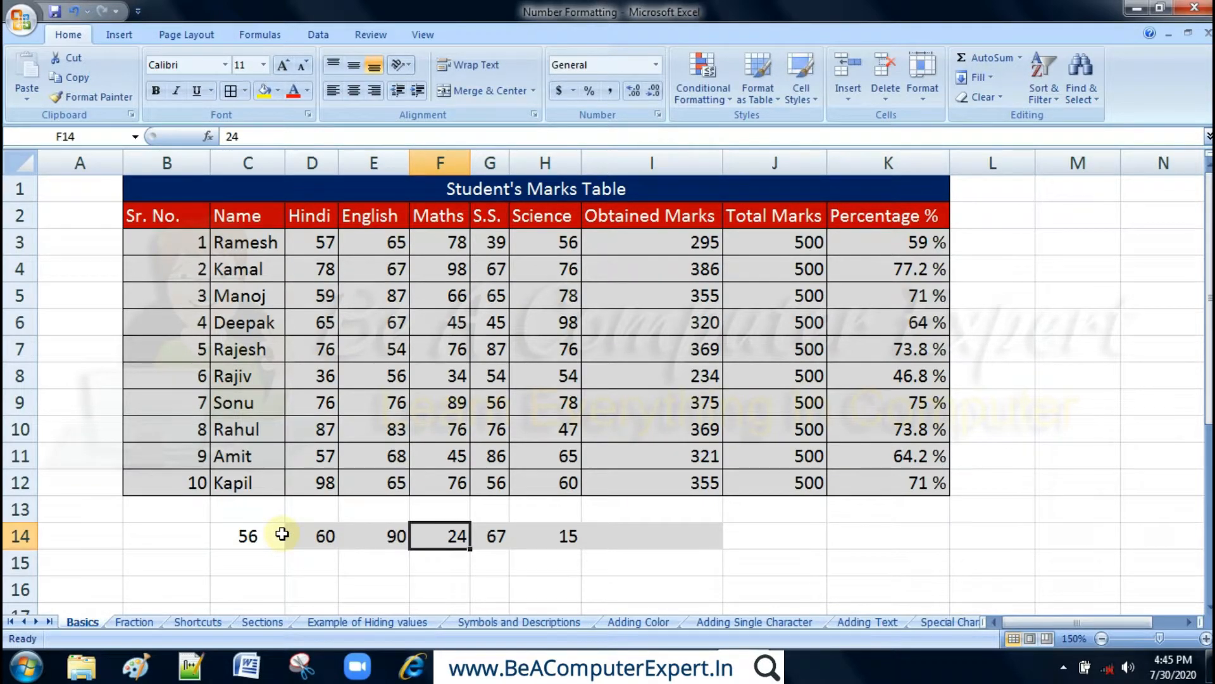
Step: Enter the formula =SUM(C14:G14)-H14 in I14 to add the first five sample numbers and subtract the last
{"action": "left_click", "coordinate": [760, 533]}
{"action": "left_click", "coordinate": [674, 541]}
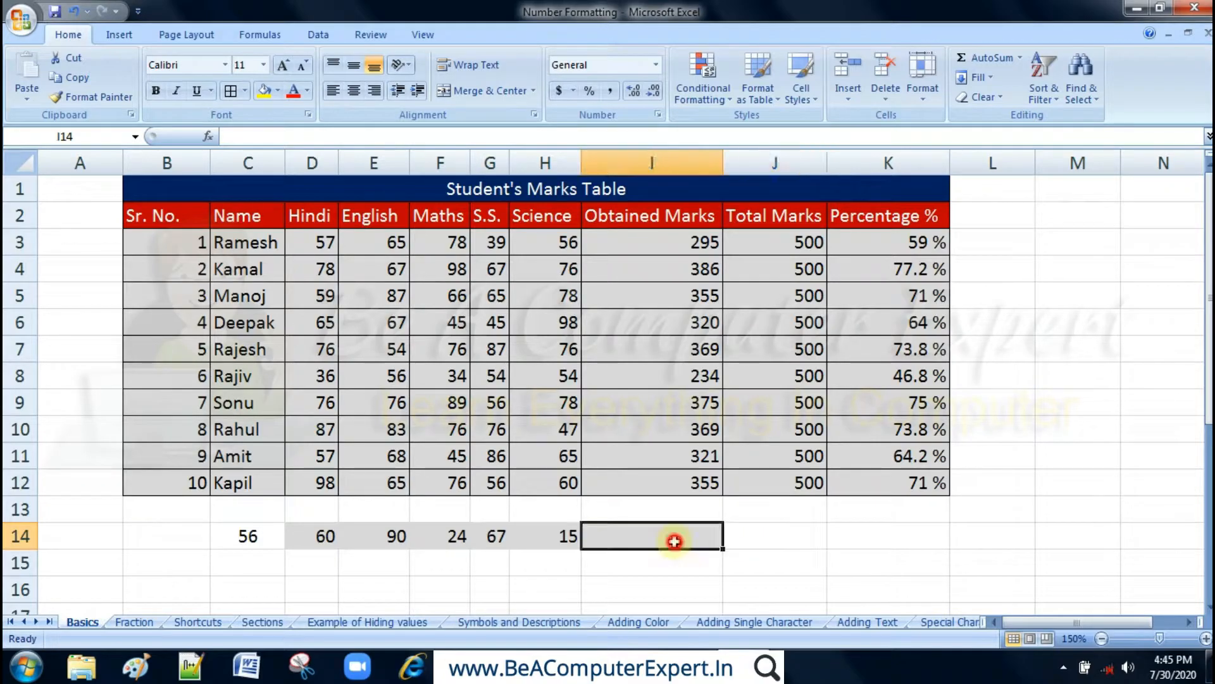
{"action": "type", "text": "="}
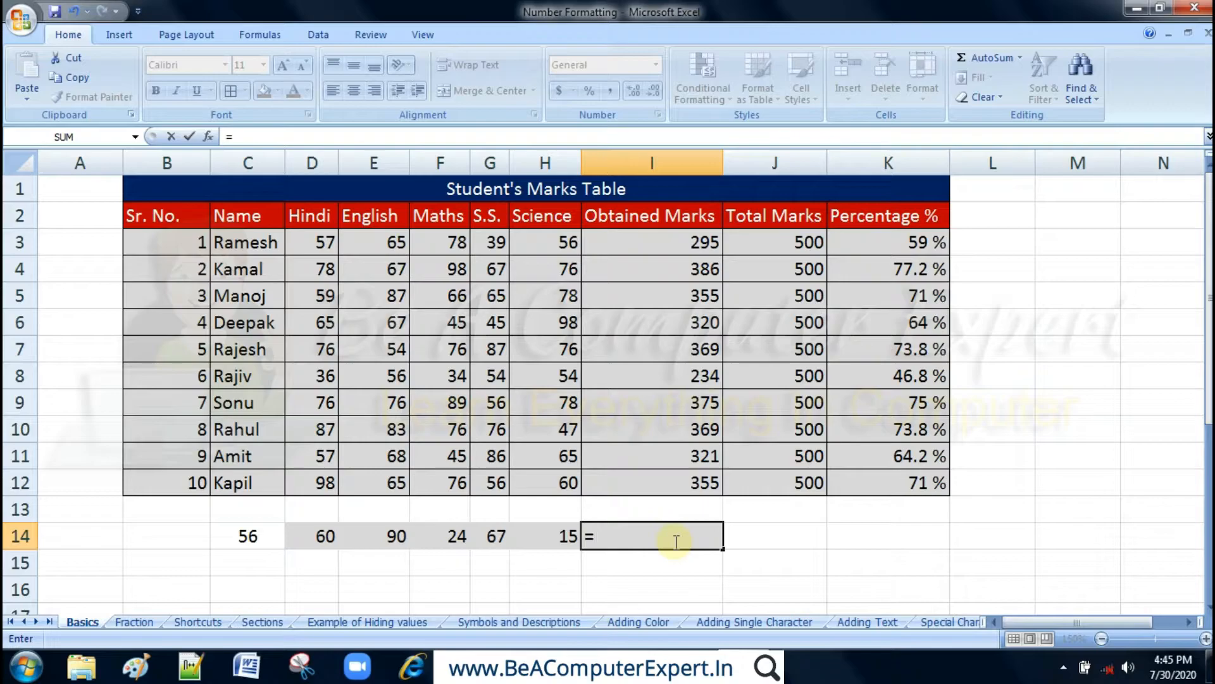
{"action": "type", "text": "sum"}
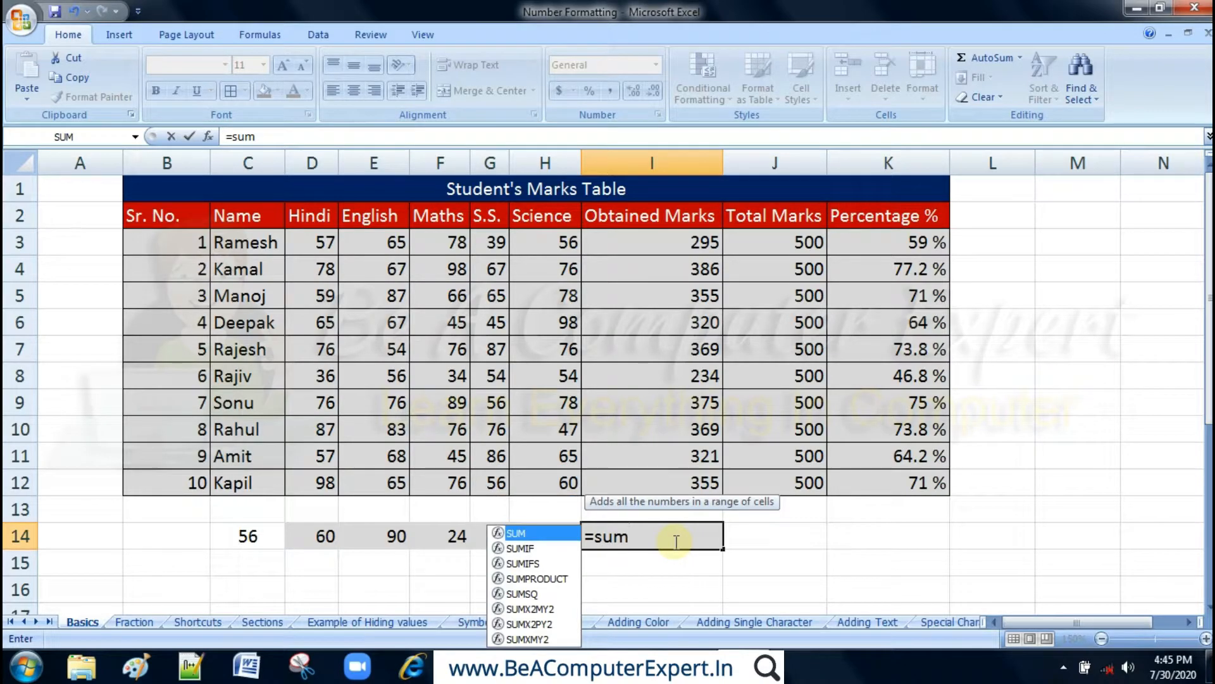
{"action": "type", "text": "("}
{"action": "left_click", "coordinate": [242, 538]}
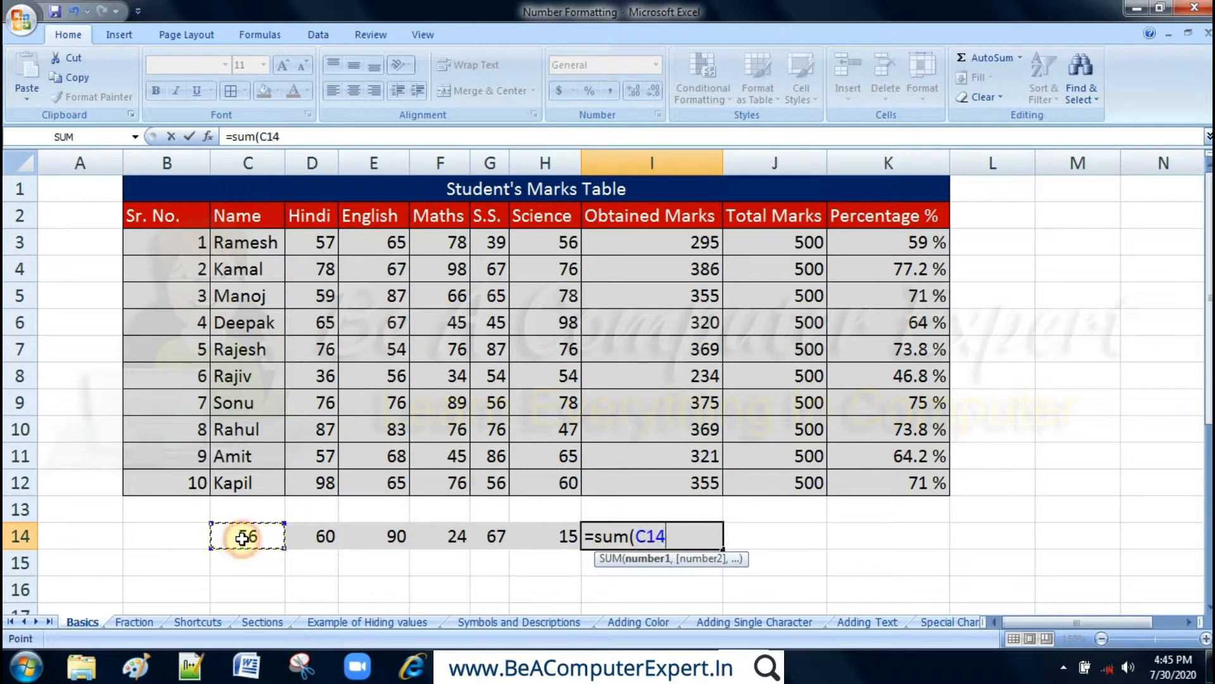
{"action": "left_click", "coordinate": [495, 548], "text": "shift"}
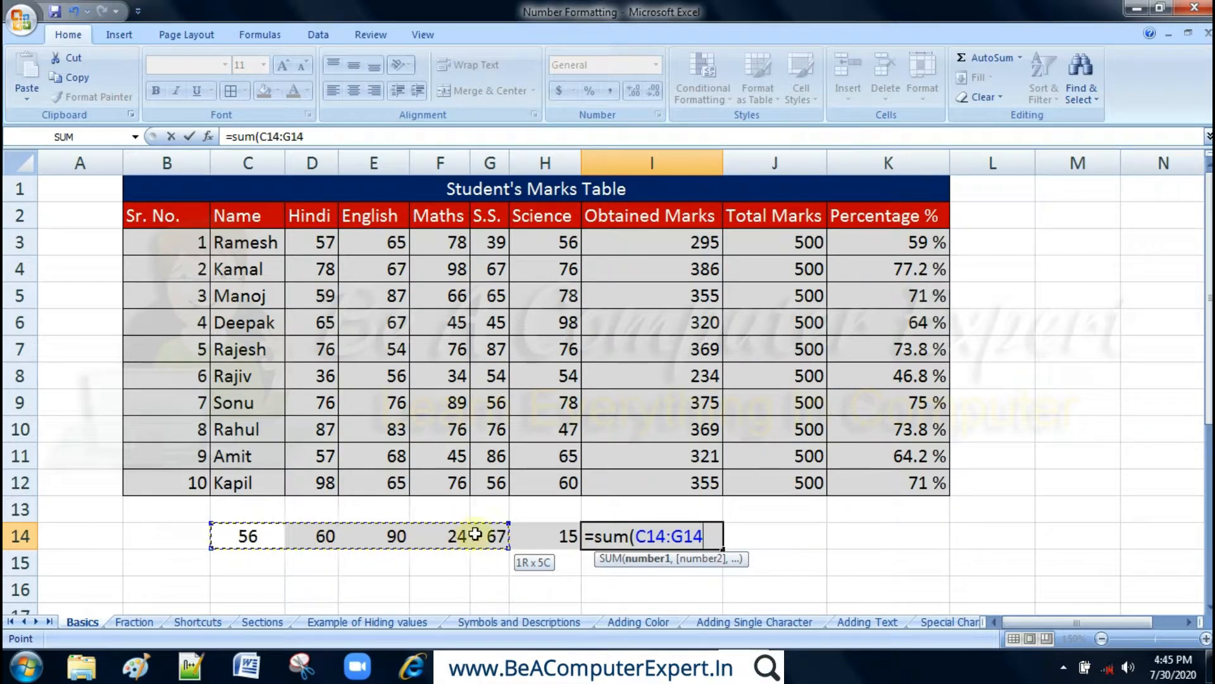
{"action": "type", "text": ")-"}
{"action": "left_click", "coordinate": [554, 539]}
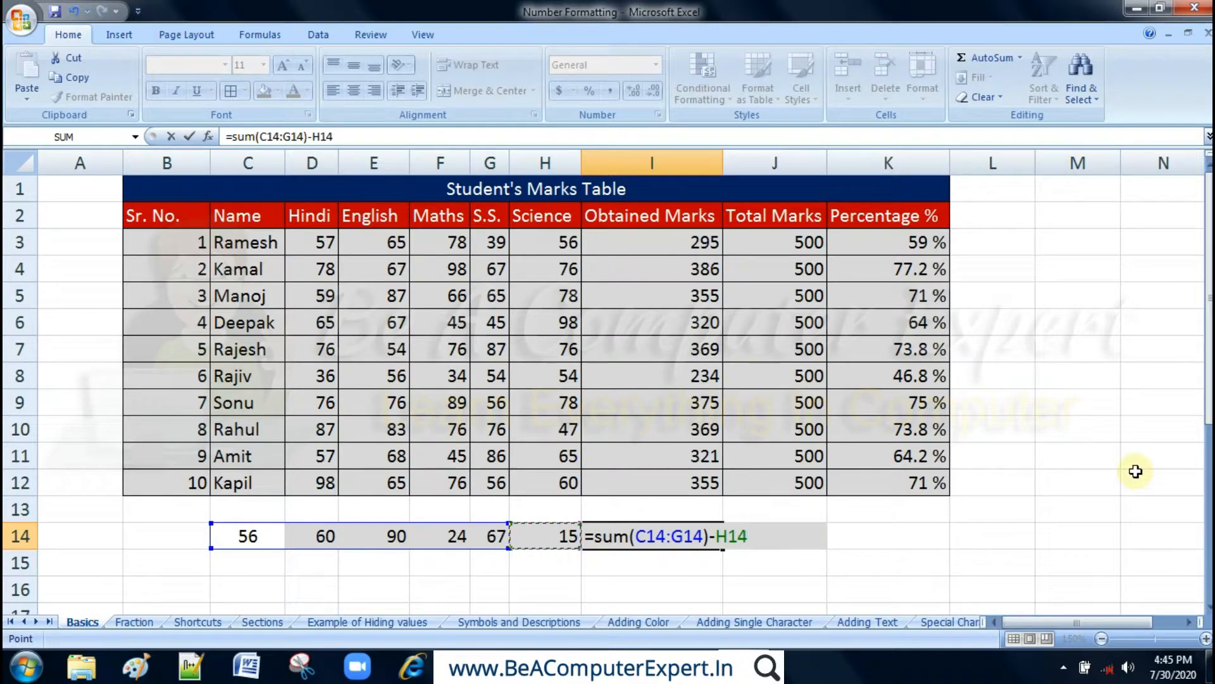
{"action": "key", "text": "Return"}
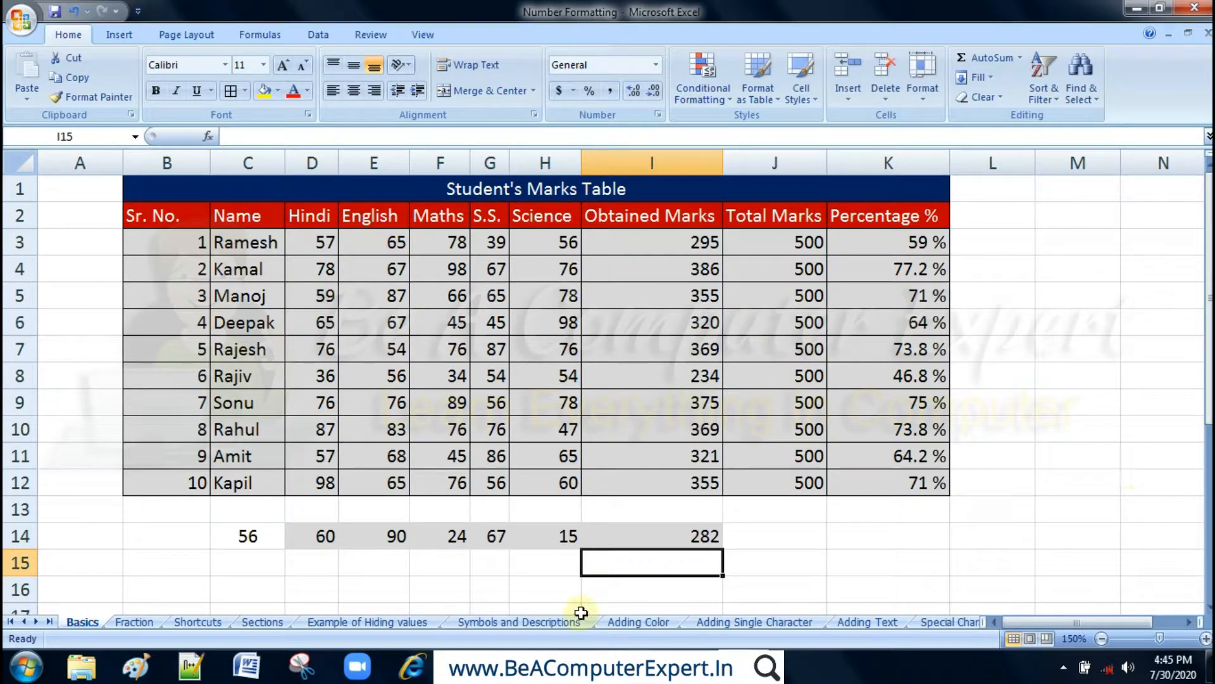
Step: Clear all contents and formatting from the sample cells C14:J14 below the table
{"action": "left_click", "coordinate": [749, 536]}
{"action": "left_click", "coordinate": [266, 535], "text": "shift"}
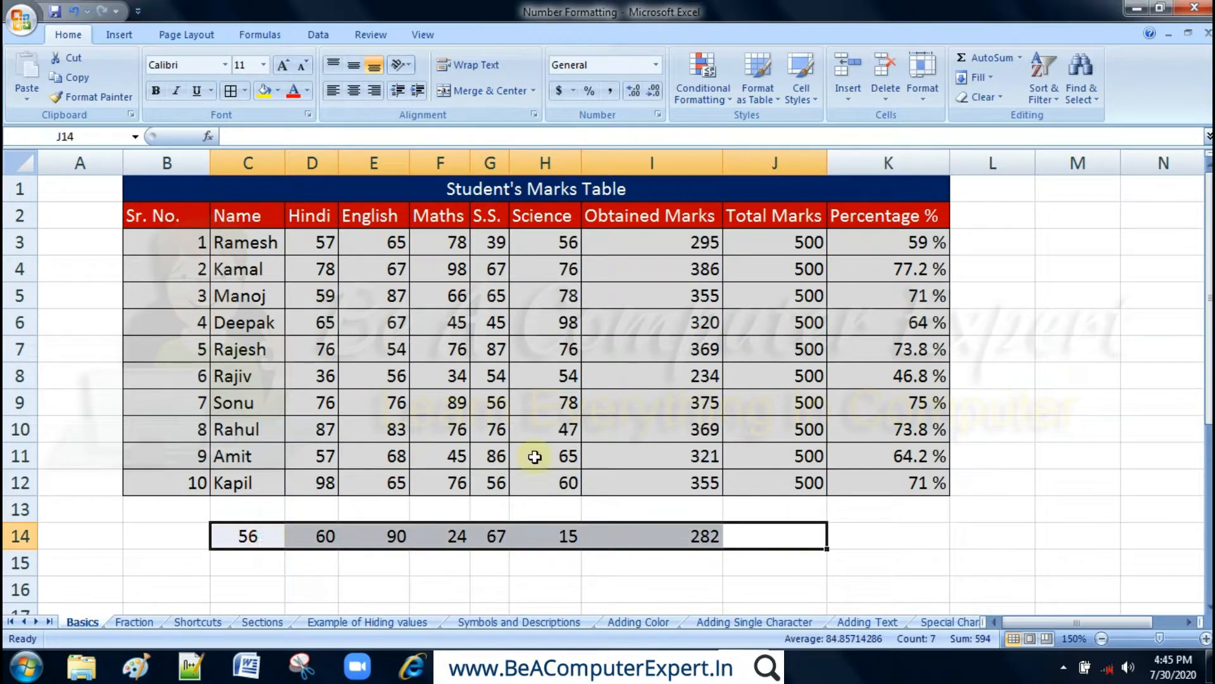
{"action": "left_click", "coordinate": [993, 103]}
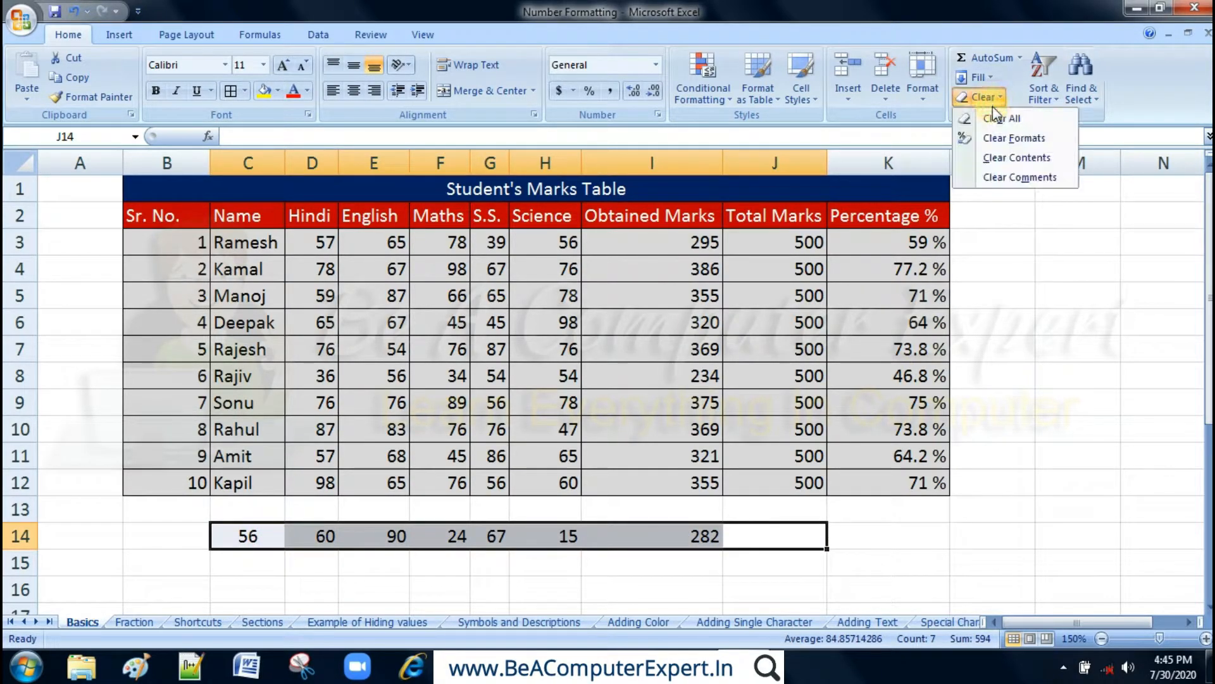
{"action": "left_click", "coordinate": [994, 123]}
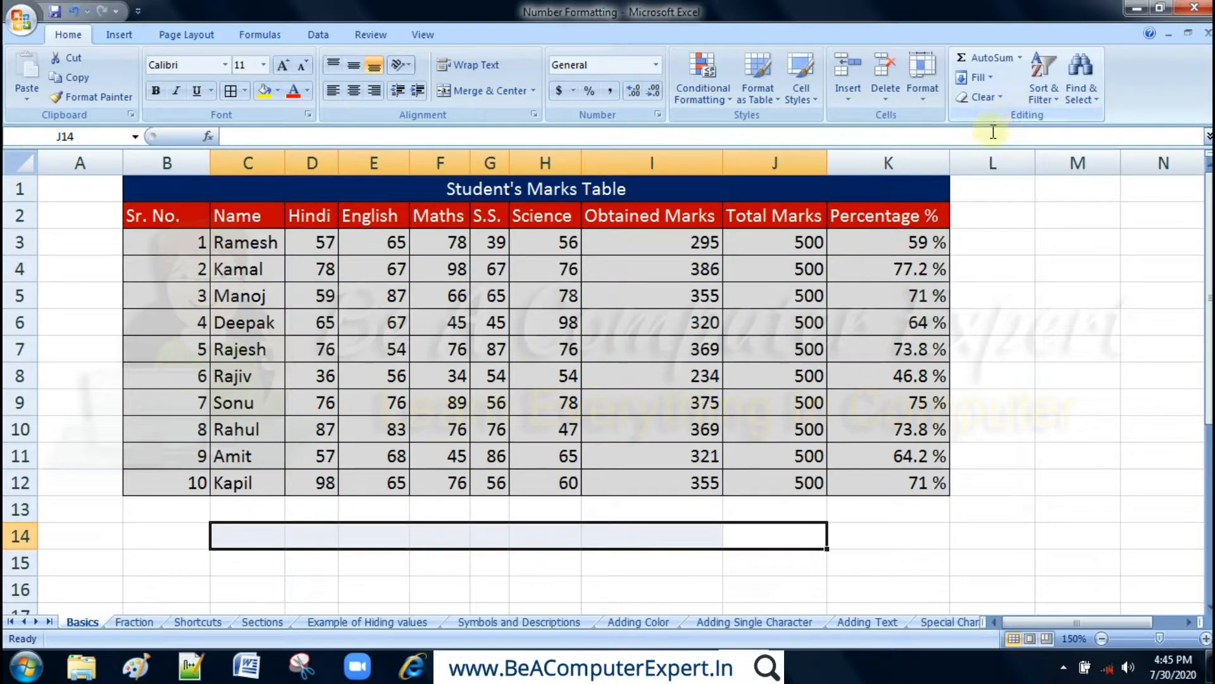
{"action": "left_click", "coordinate": [631, 534]}
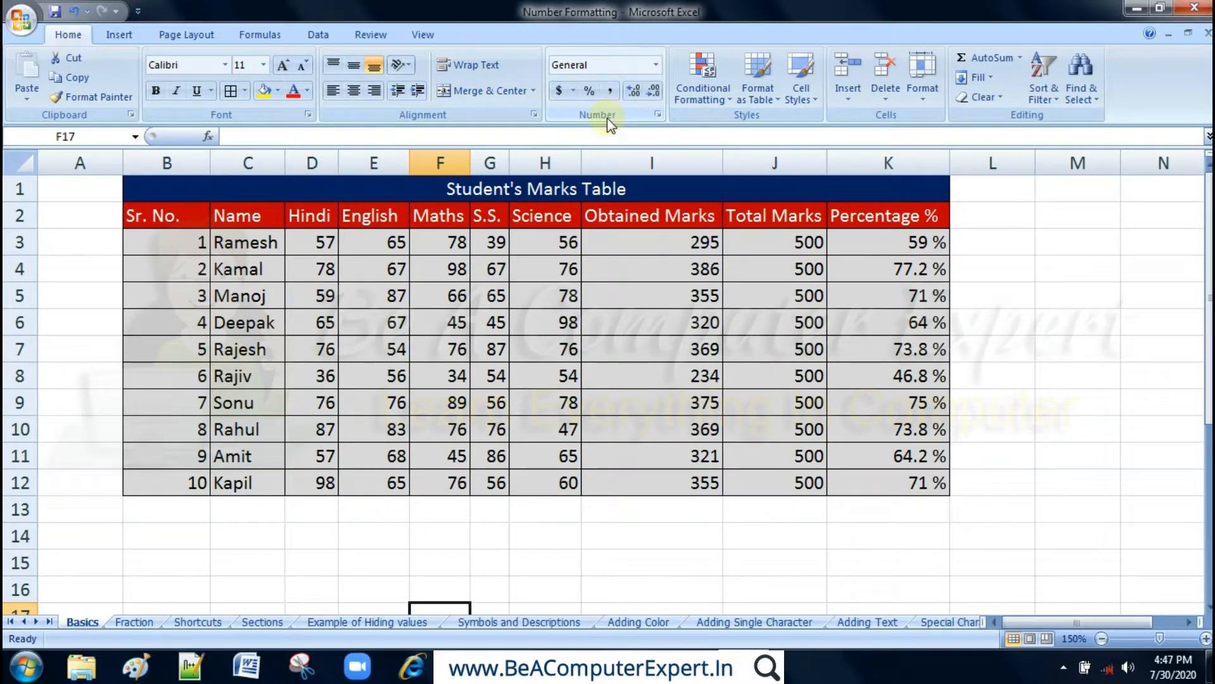
{"action": "left_click", "coordinate": [656, 65]}
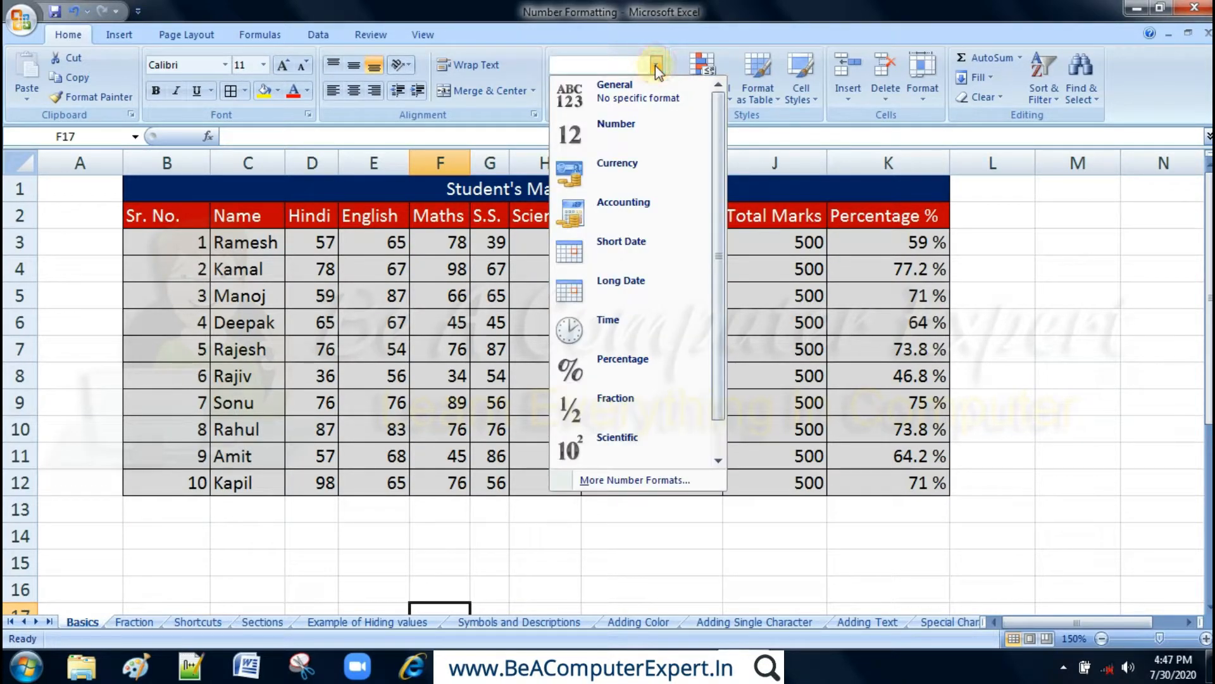
{"action": "left_click", "coordinate": [655, 66]}
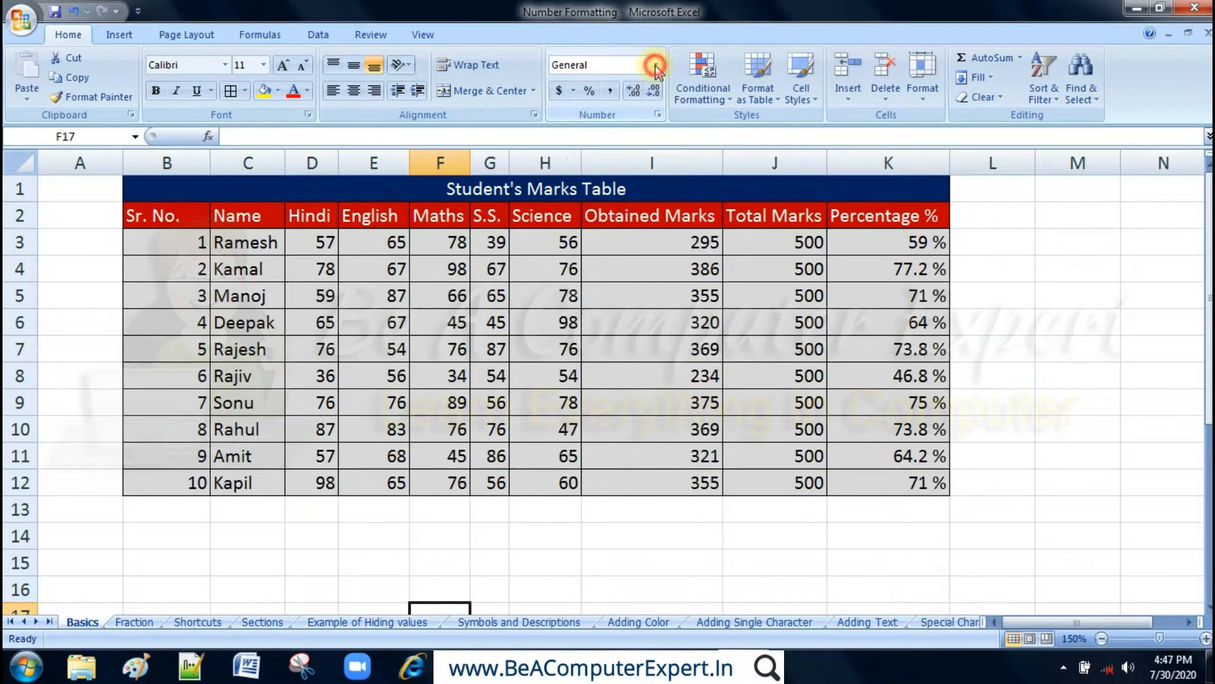
{"action": "left_click", "coordinate": [574, 92]}
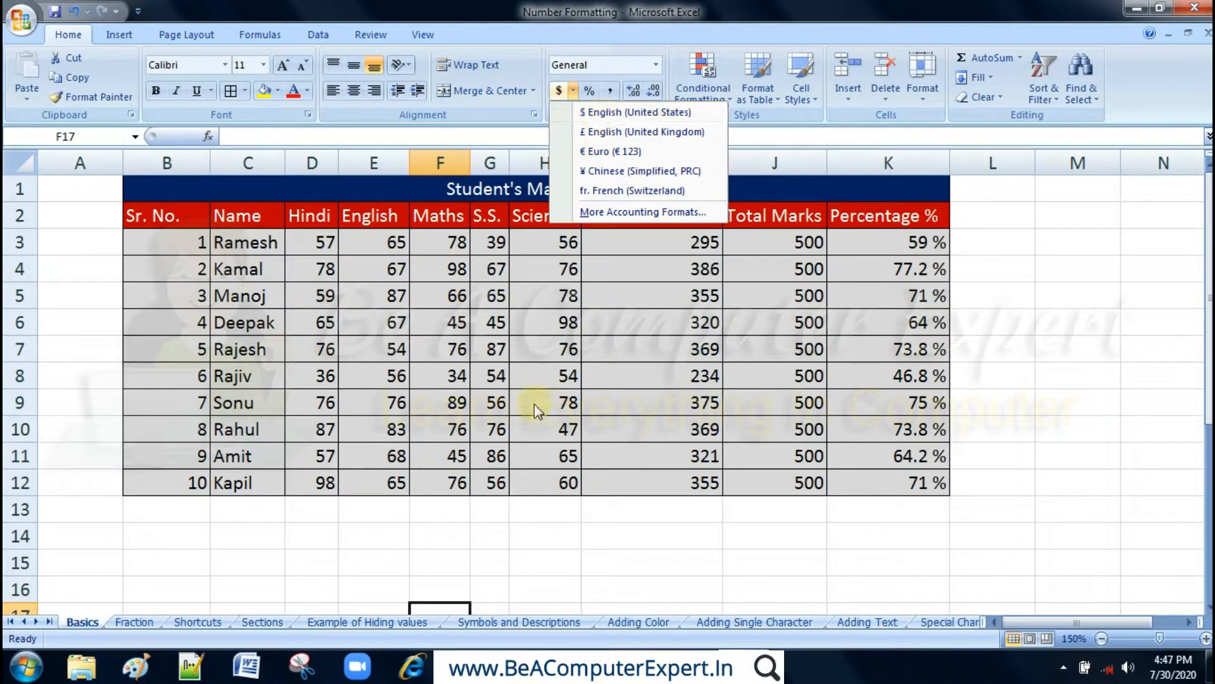
{"action": "left_click", "coordinate": [456, 567]}
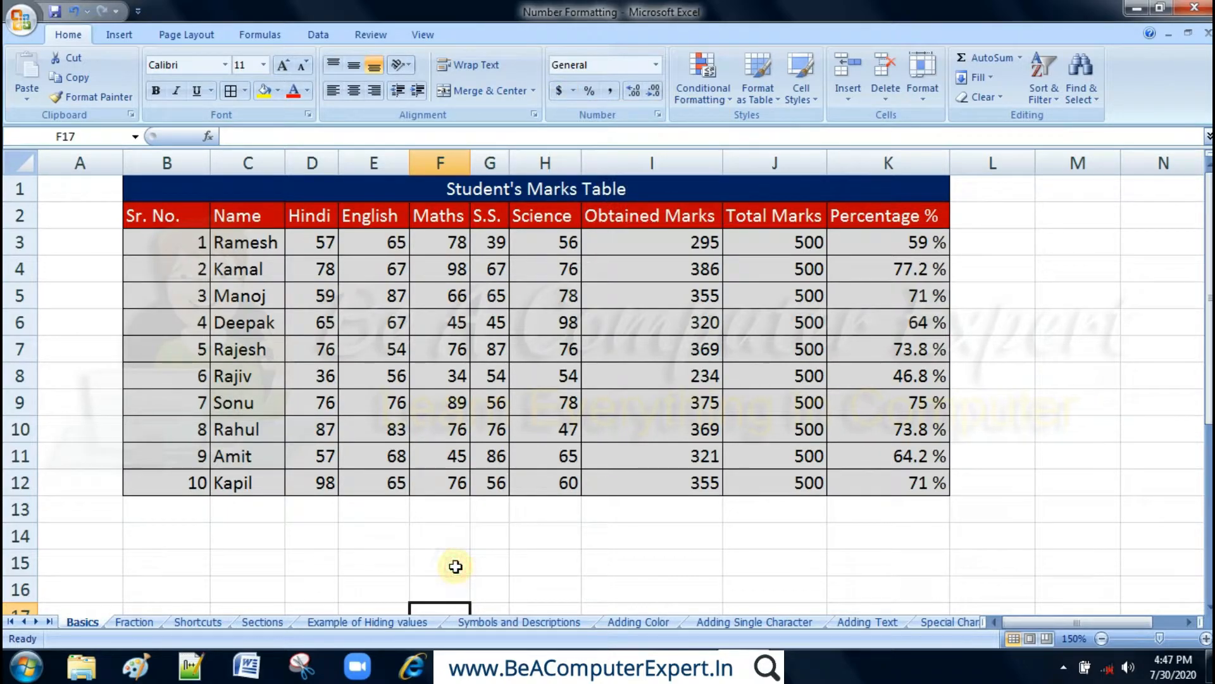
Step: Enter 6790 in F15 and apply the Accounting number format with the $ symbol to it
{"action": "left_click", "coordinate": [450, 555]}
{"action": "type", "text": "67"}
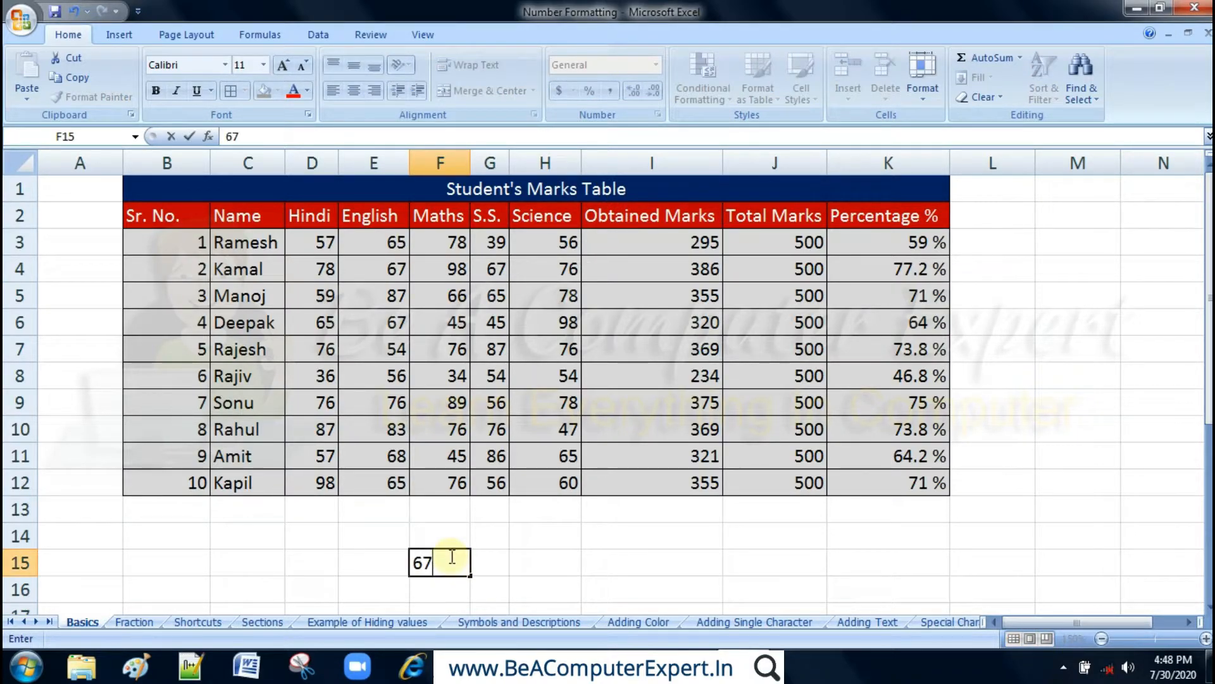
{"action": "type", "text": "90"}
{"action": "key", "text": "Return"}
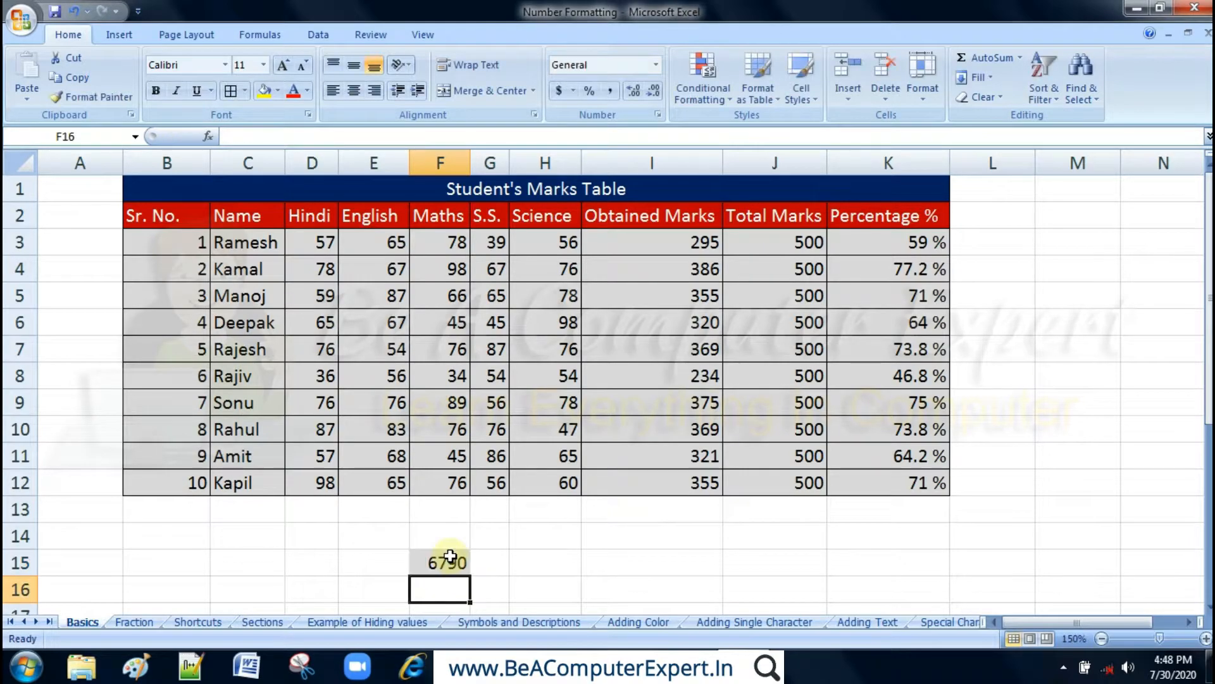
{"action": "left_click", "coordinate": [450, 556]}
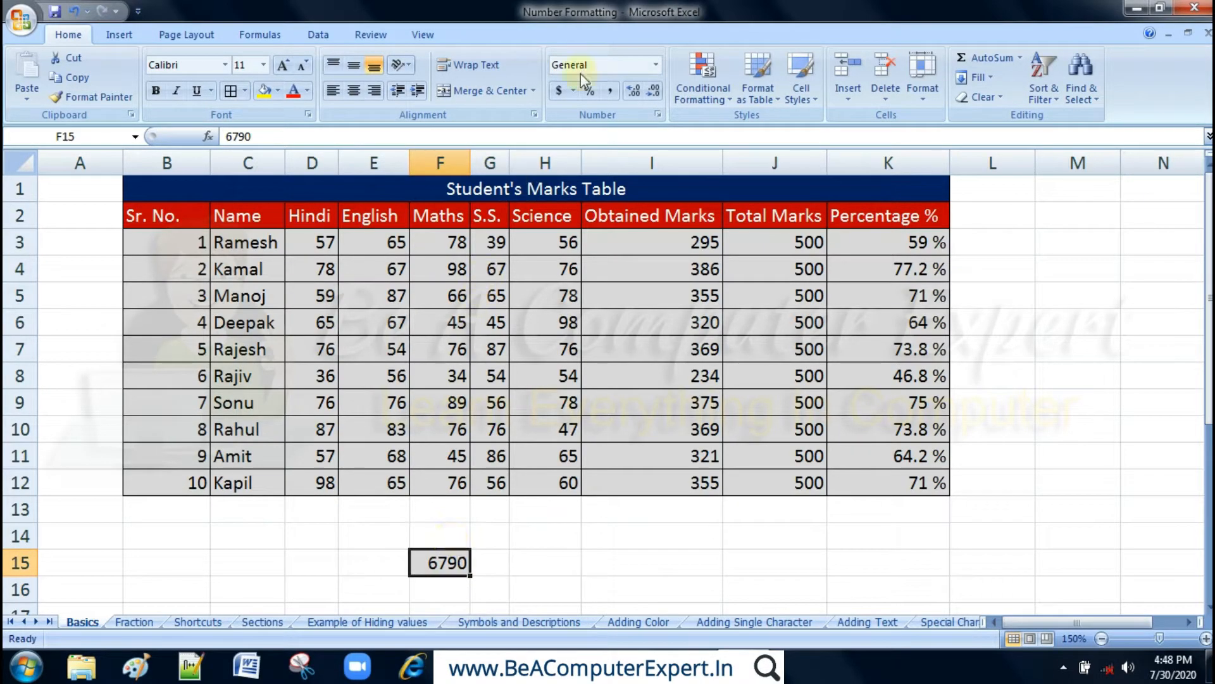
{"action": "left_click", "coordinate": [557, 90]}
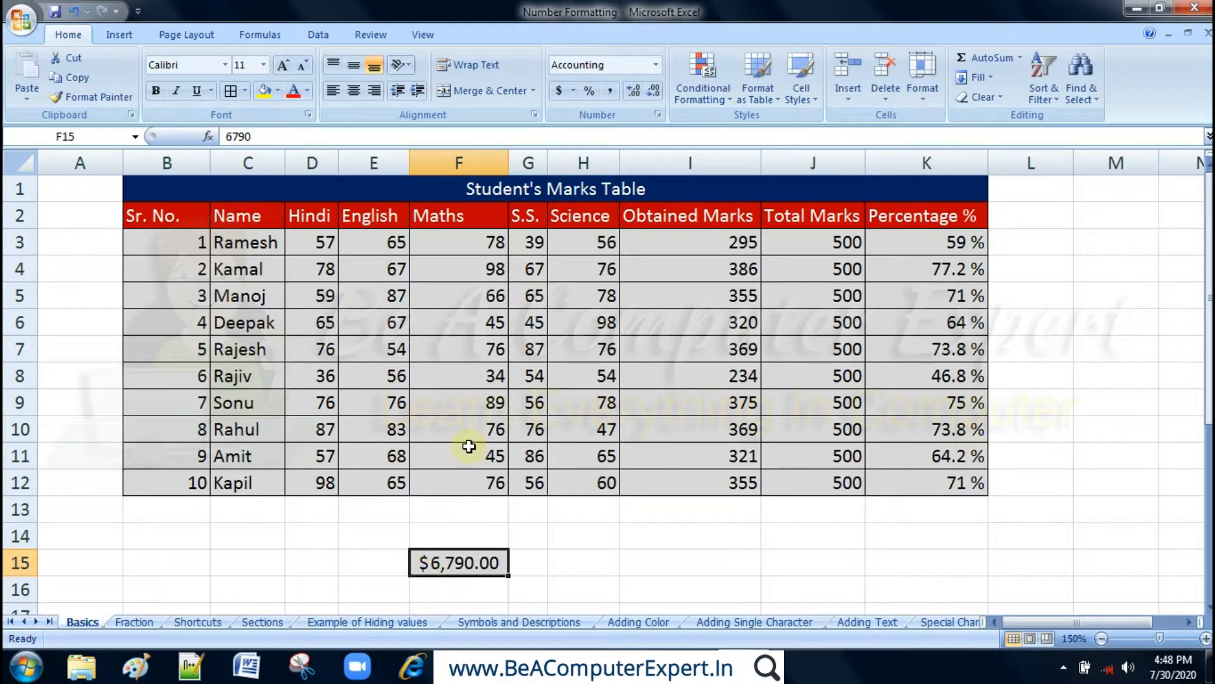
Step: Change the currency symbol of the Accounting format in F15 to INR
{"action": "left_click", "coordinate": [572, 90]}
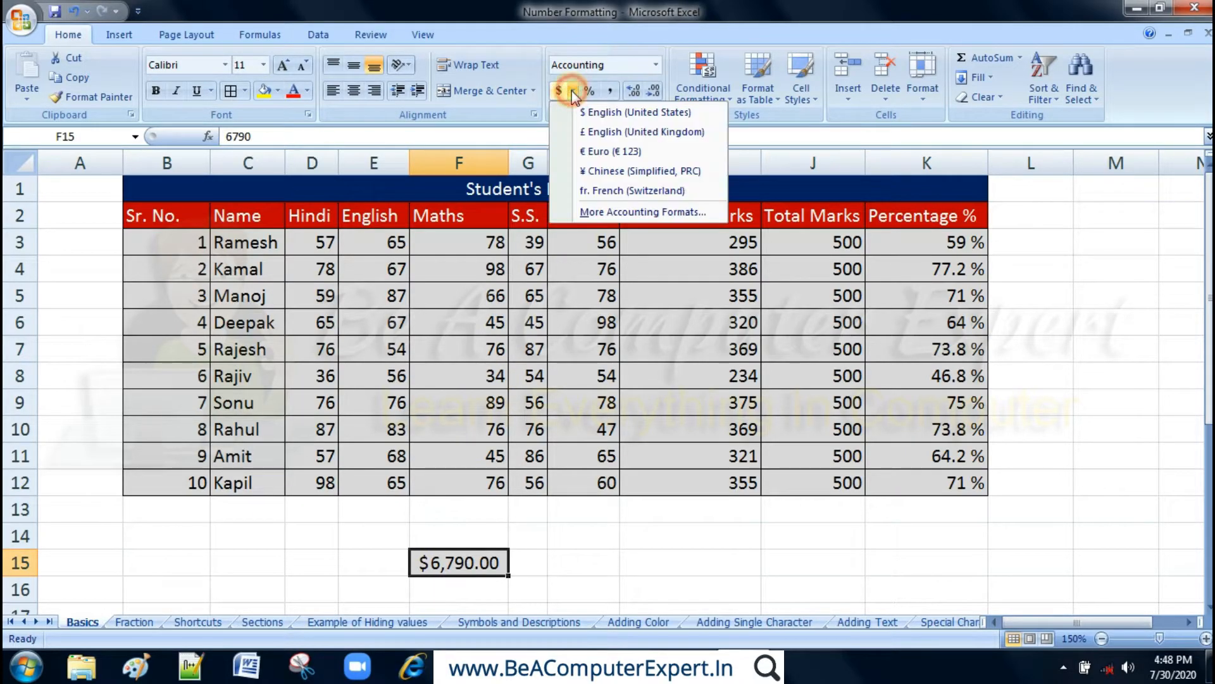
{"action": "left_click", "coordinate": [602, 212]}
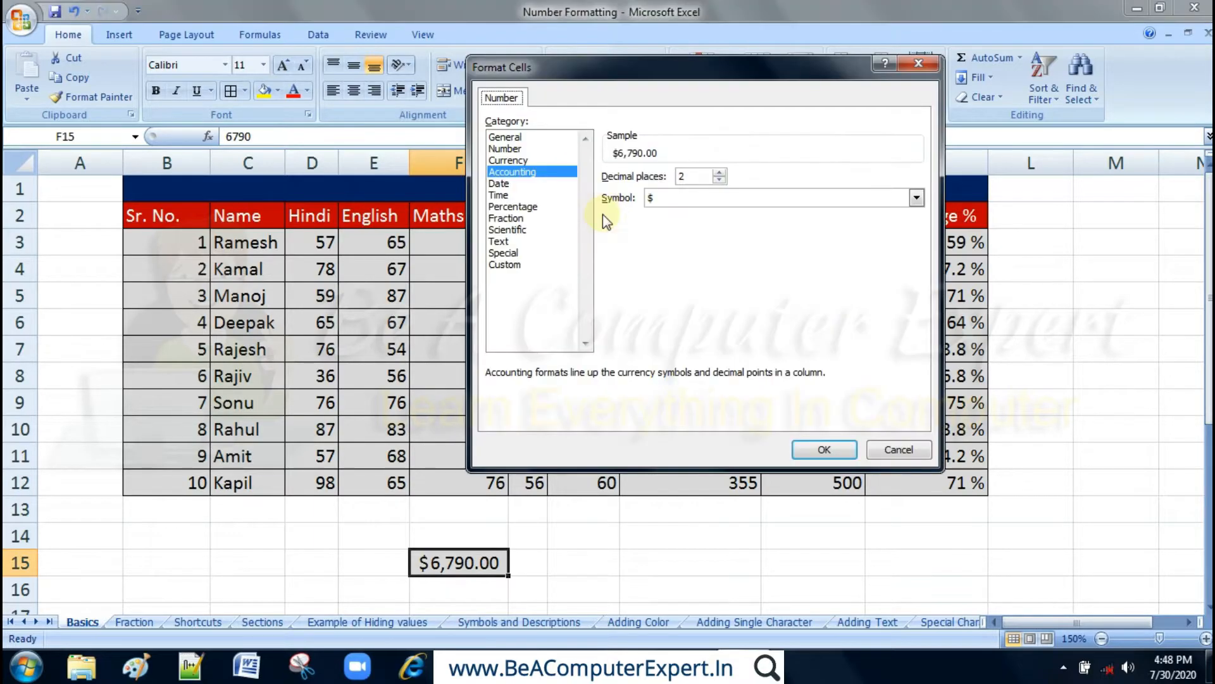
{"action": "left_click", "coordinate": [917, 198]}
{"action": "left_click", "coordinate": [917, 269]}
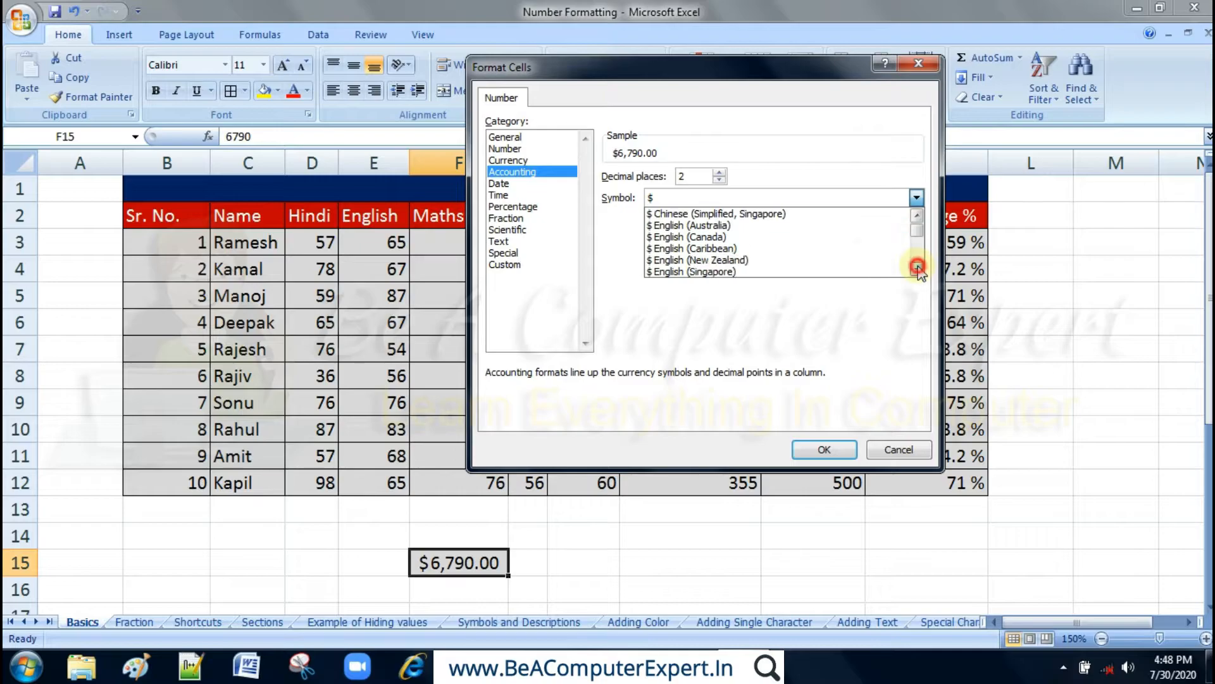
{"action": "left_click", "coordinate": [918, 267]}
{"action": "left_click", "coordinate": [918, 267]}
{"action": "left_click", "coordinate": [918, 267]}
{"action": "left_click", "coordinate": [917, 267]}
{"action": "left_click", "coordinate": [918, 267]}
{"action": "left_click", "coordinate": [918, 267]}
{"action": "left_click", "coordinate": [918, 267]}
{"action": "left_click", "coordinate": [918, 267]}
{"action": "left_click", "coordinate": [918, 267]}
{"action": "left_click", "coordinate": [918, 267]}
{"action": "left_click", "coordinate": [918, 267]}
{"action": "left_click", "coordinate": [918, 267]}
{"action": "left_click", "coordinate": [917, 267]}
{"action": "left_click", "coordinate": [918, 267]}
{"action": "left_click", "coordinate": [918, 267]}
{"action": "left_click", "coordinate": [918, 267]}
{"action": "left_click", "coordinate": [917, 267]}
{"action": "type", "text": "inr"}
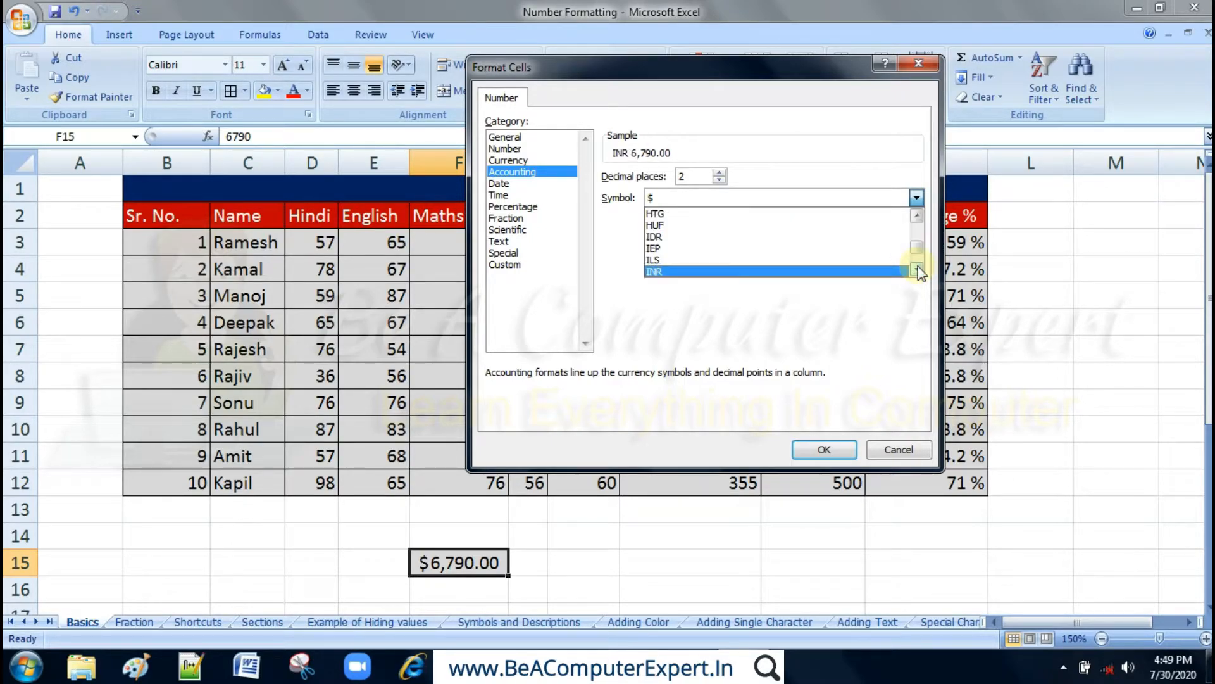
{"action": "left_click", "coordinate": [708, 271]}
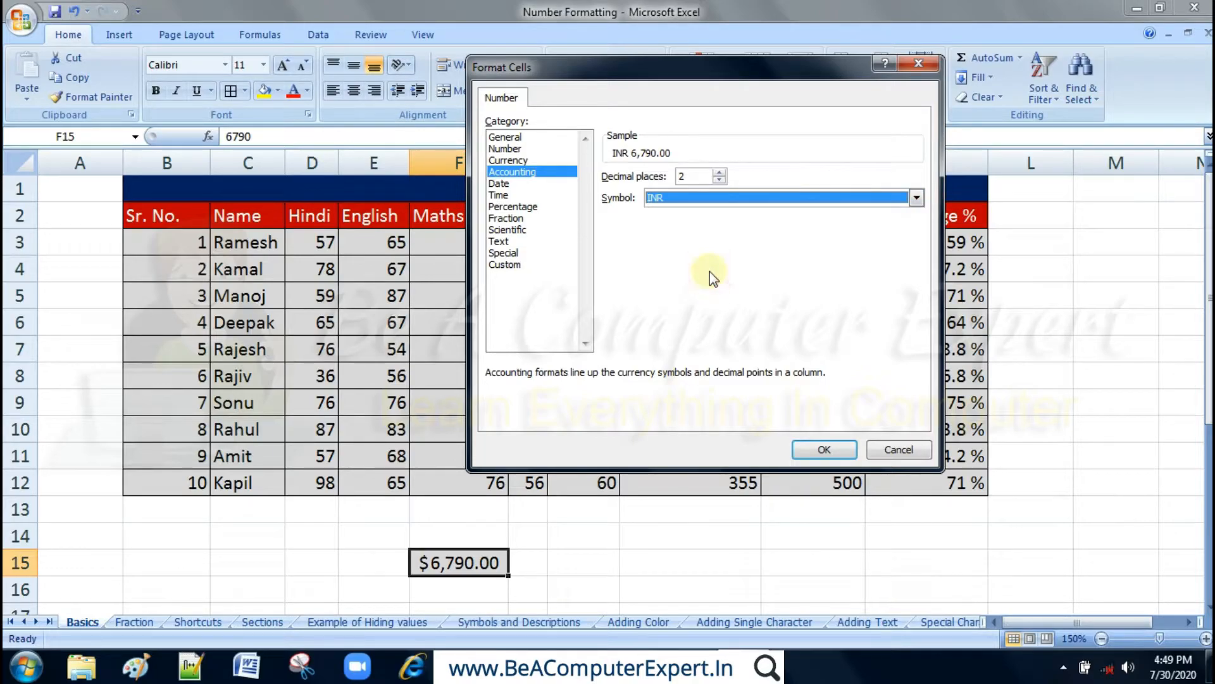
{"action": "left_click", "coordinate": [815, 448]}
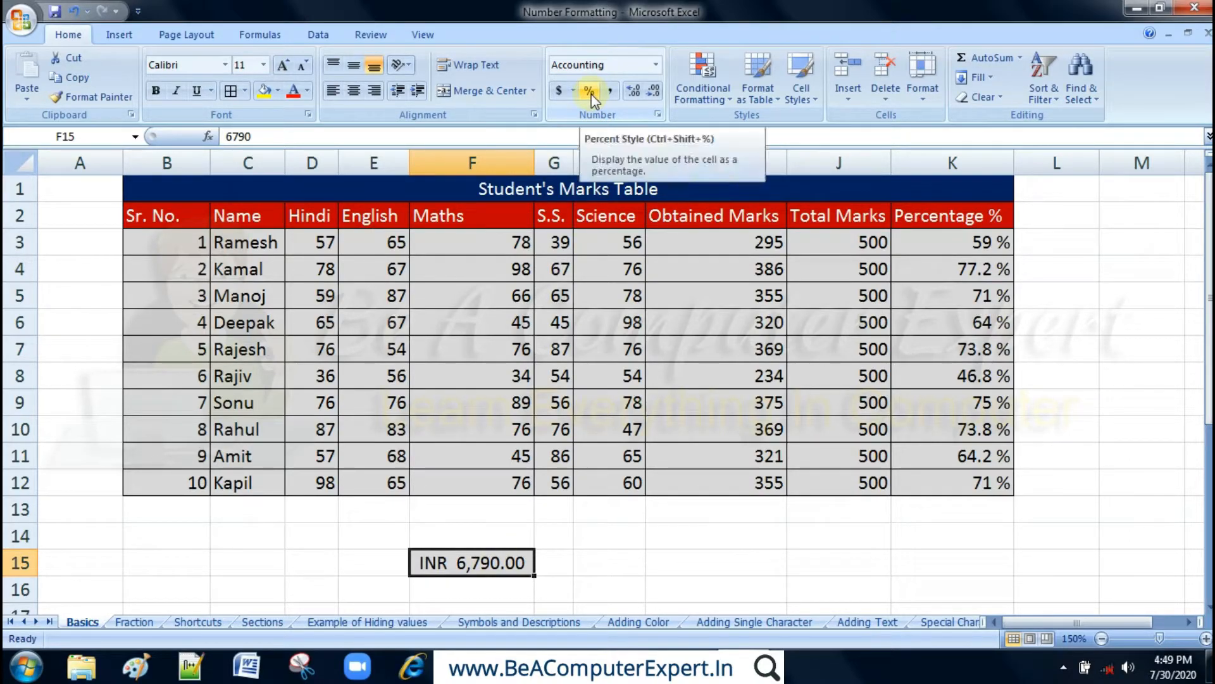
Step: Check the percentage formula in K3 and enter the sample number 78 in J15
{"action": "left_click", "coordinate": [964, 251]}
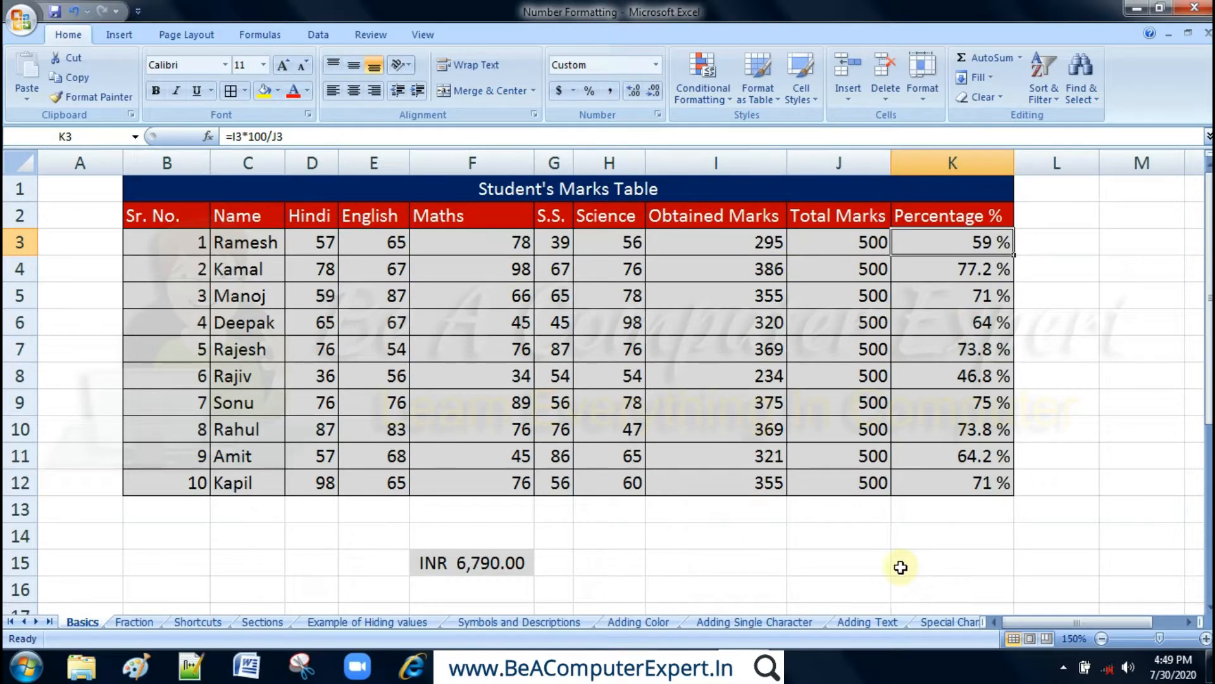
{"action": "left_click", "coordinate": [865, 562]}
{"action": "type", "text": "78"}
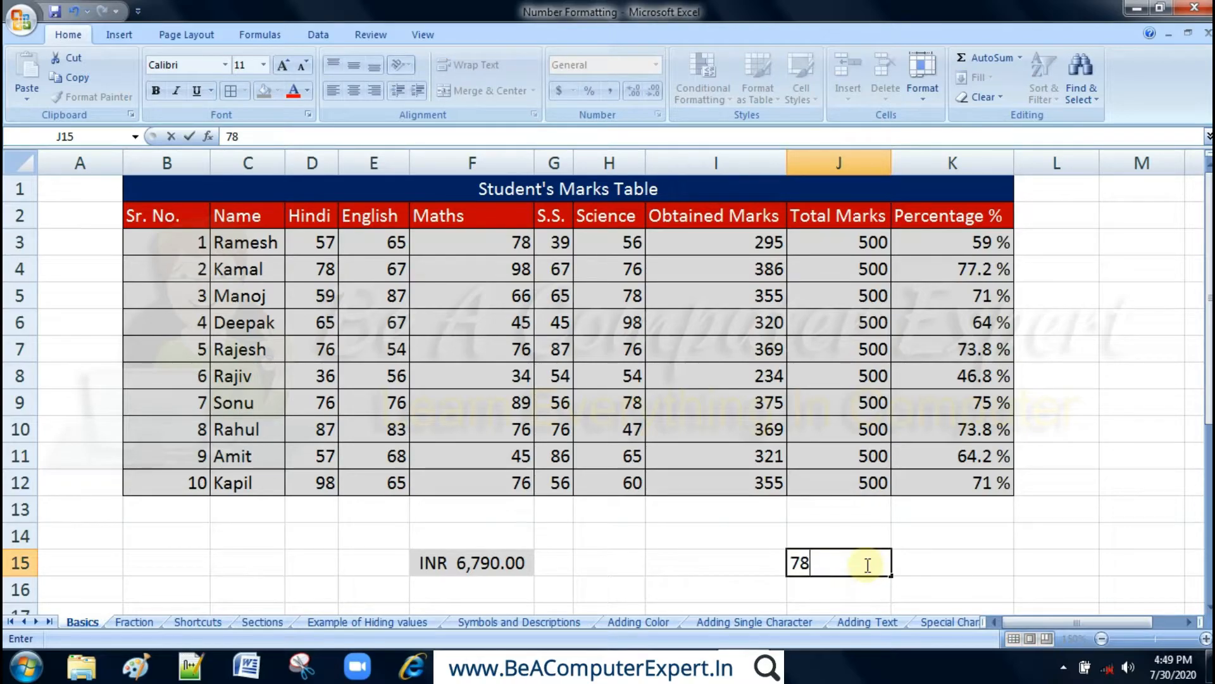
{"action": "left_click", "coordinate": [944, 565]}
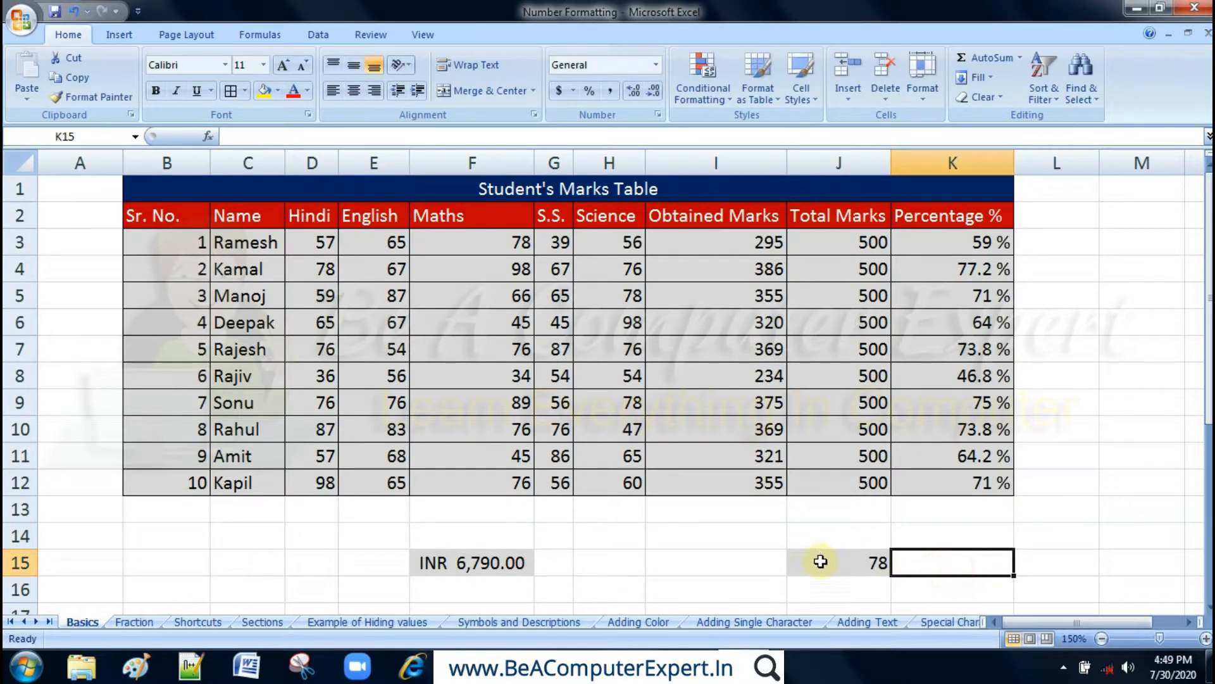
Step: Apply the Percent style to the sample number in J15 and compare it with the percentage formula in K3
{"action": "left_click", "coordinate": [821, 562]}
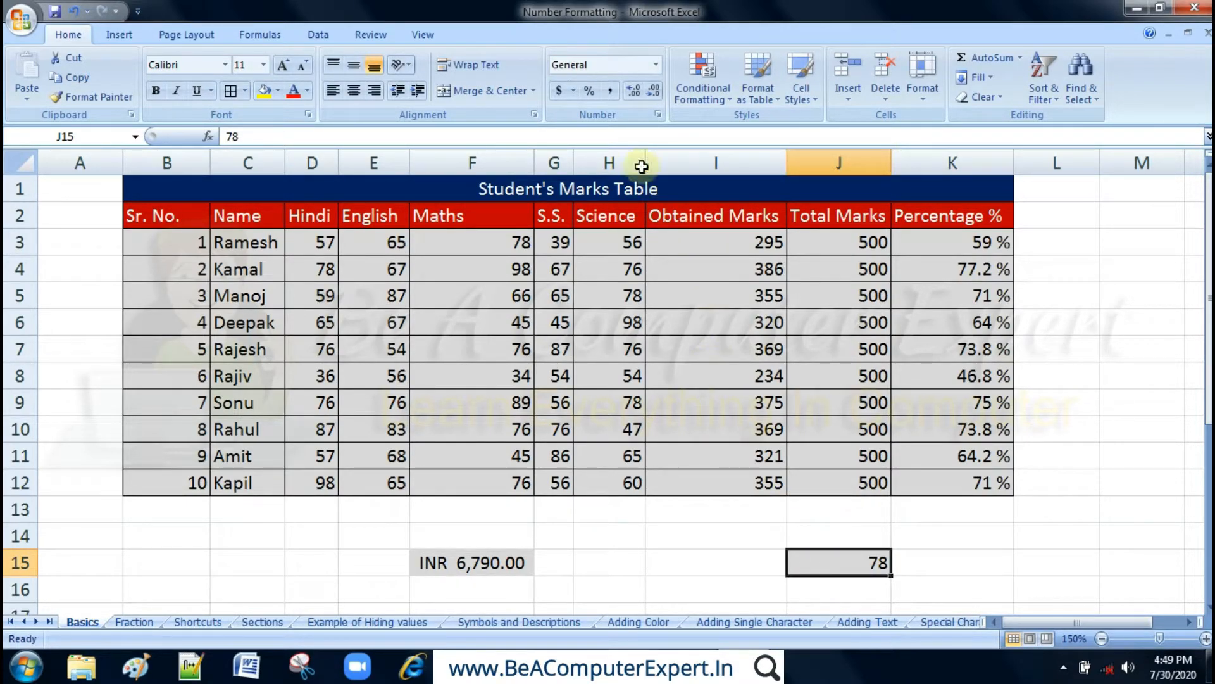
{"action": "left_click", "coordinate": [587, 93]}
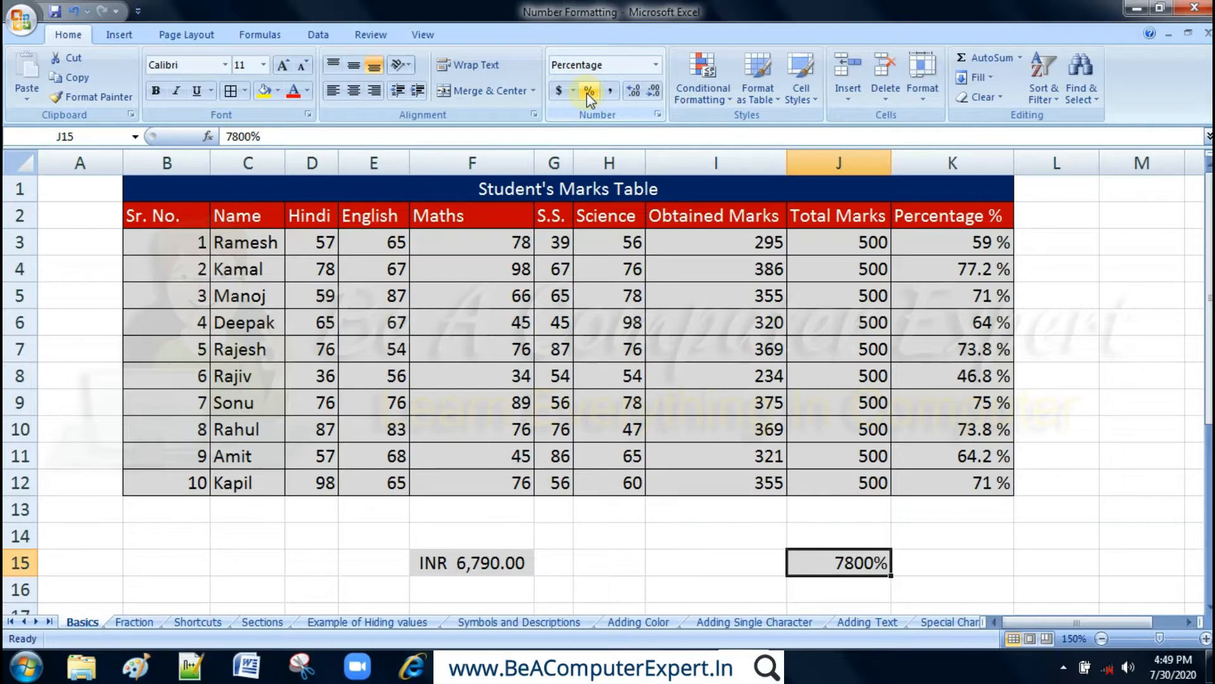
{"action": "left_click", "coordinate": [961, 244]}
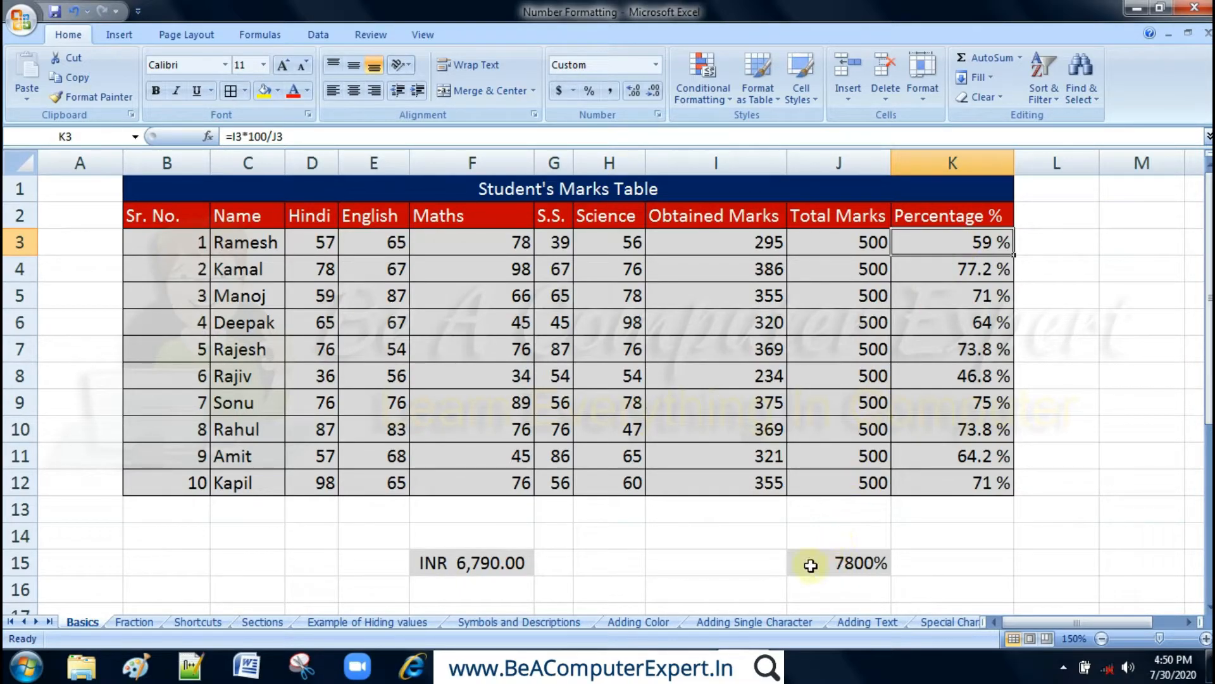
{"action": "left_click", "coordinate": [623, 554]}
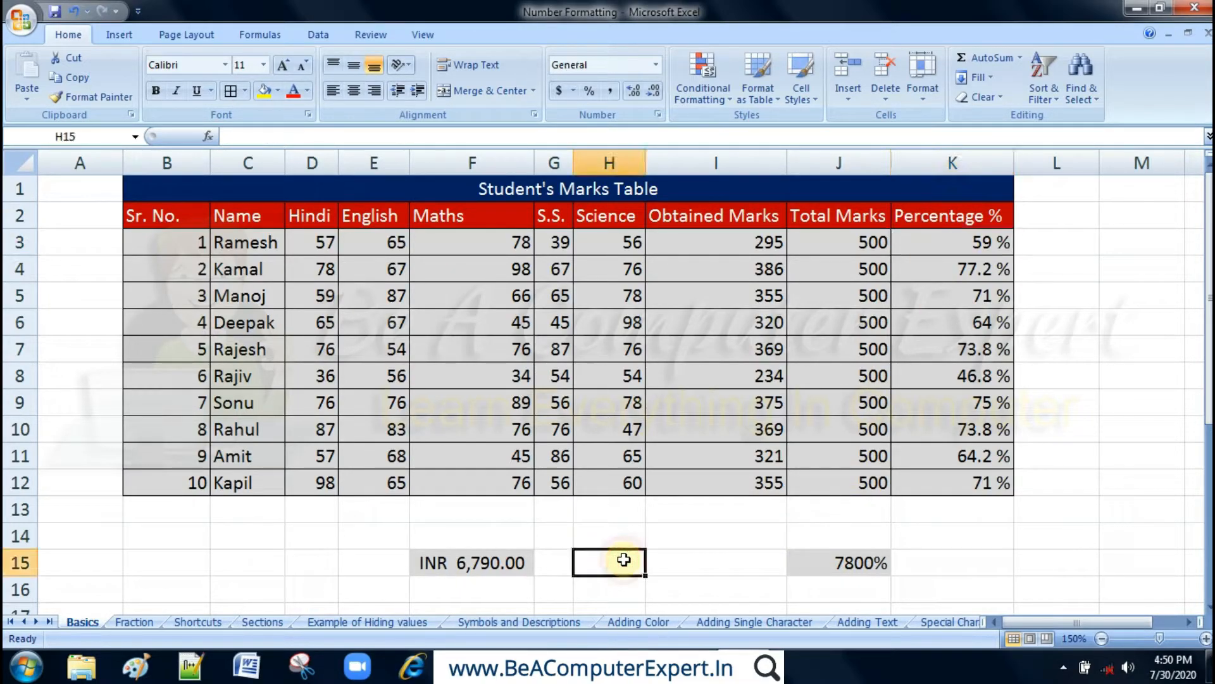
Step: Enter the sample number 6700000 in F18 and apply the Comma Style to it
{"action": "left_click_drag", "start_coordinate": [1209, 297], "coordinate": [1209, 443]}
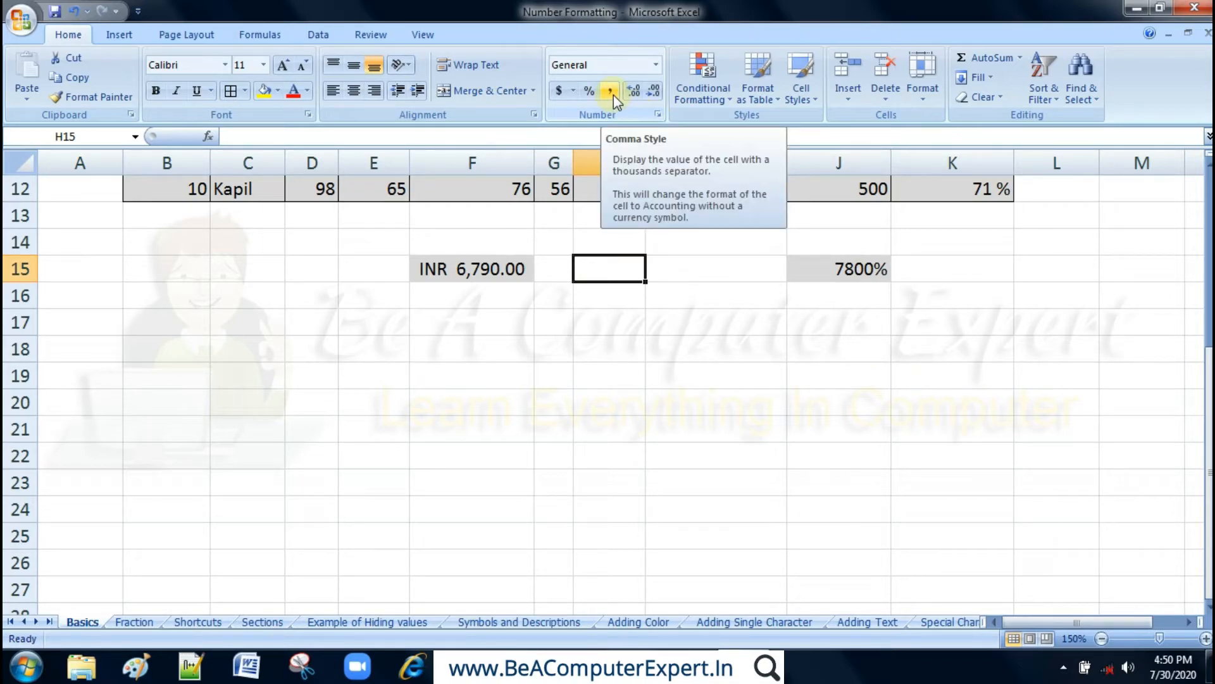
{"action": "left_click", "coordinate": [506, 351]}
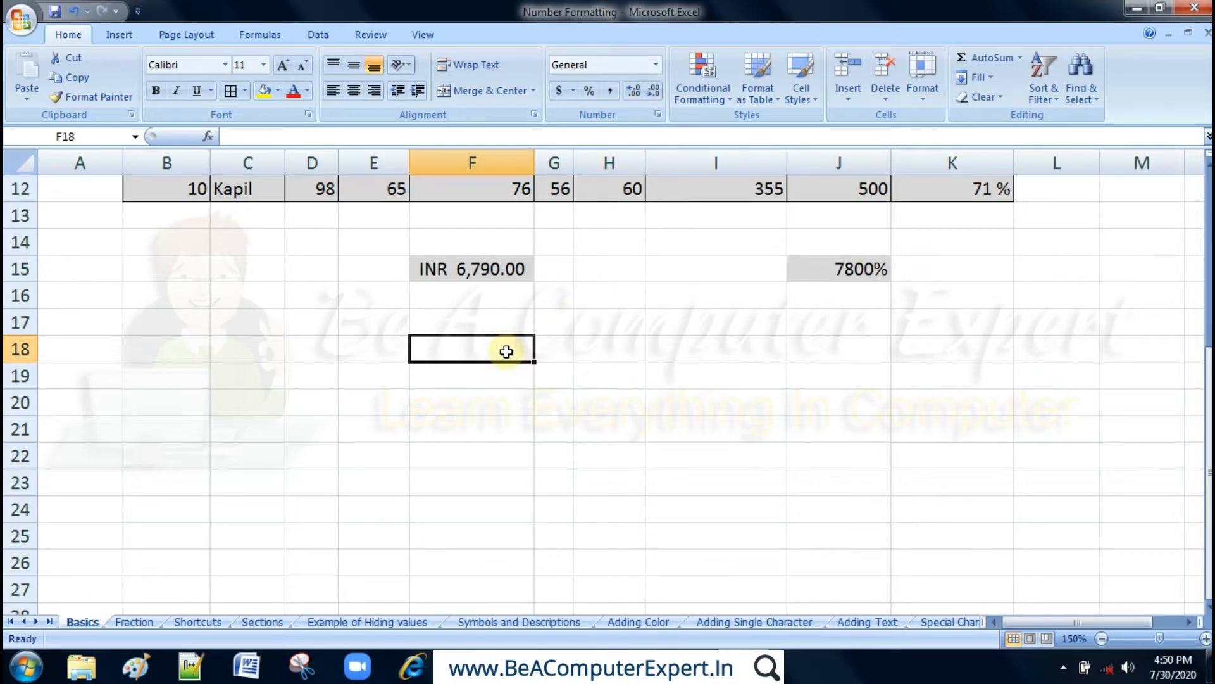
{"action": "type", "text": "6700000"}
{"action": "key", "text": "Return"}
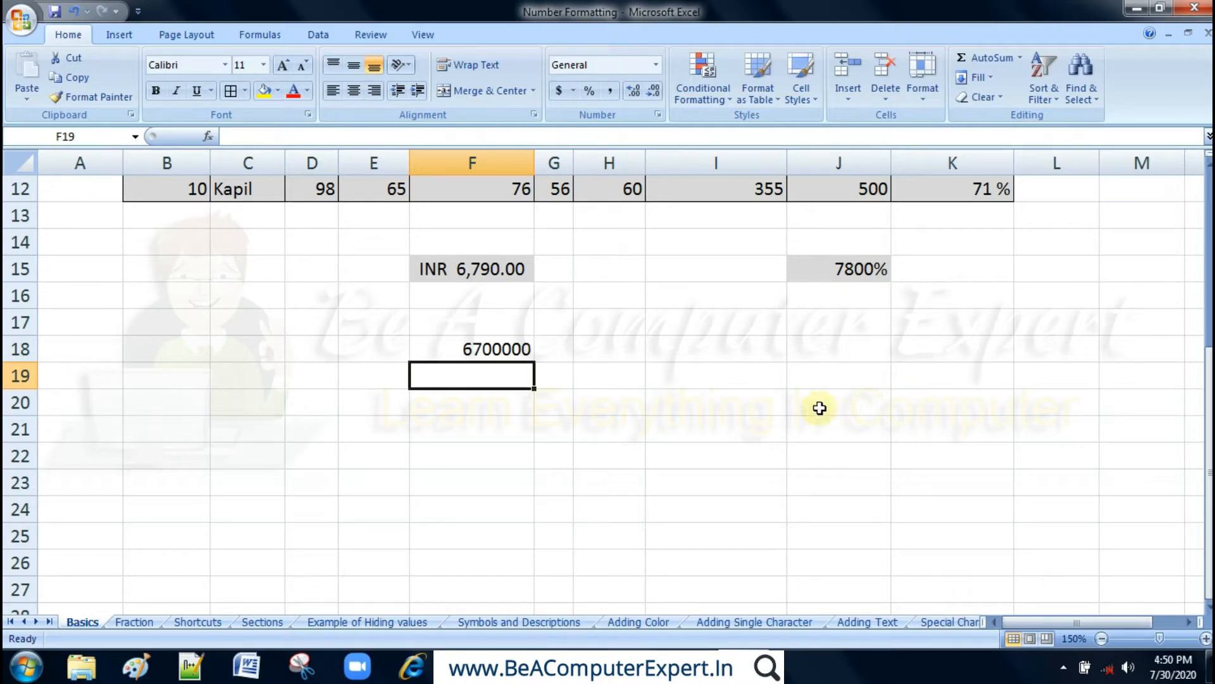
{"action": "left_click", "coordinate": [485, 345]}
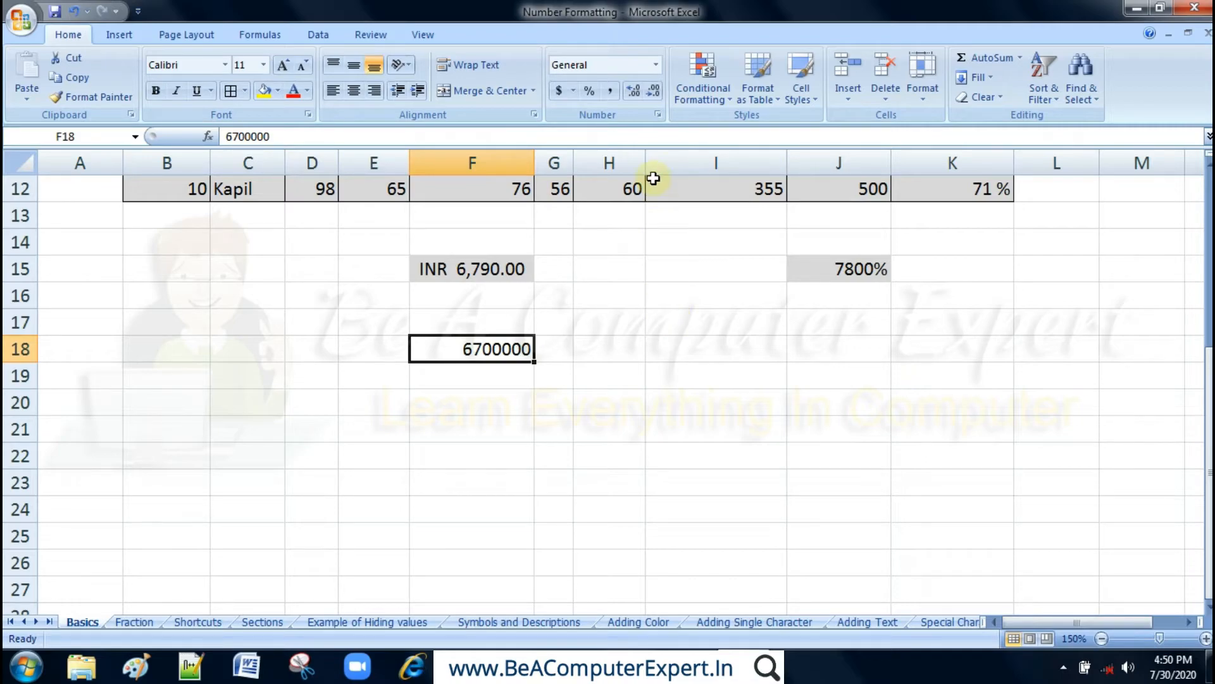
{"action": "left_click", "coordinate": [613, 93]}
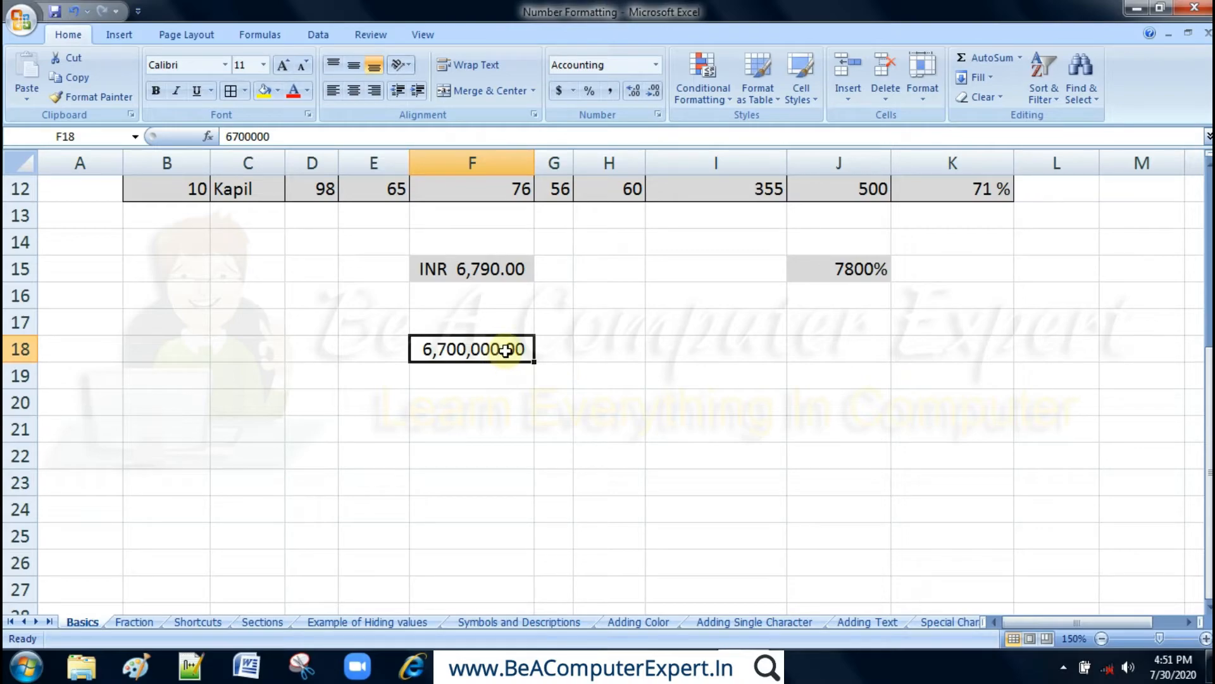
Step: Decrease the decimals of F18 to none and increase them back to two places
{"action": "left_click", "coordinate": [654, 93]}
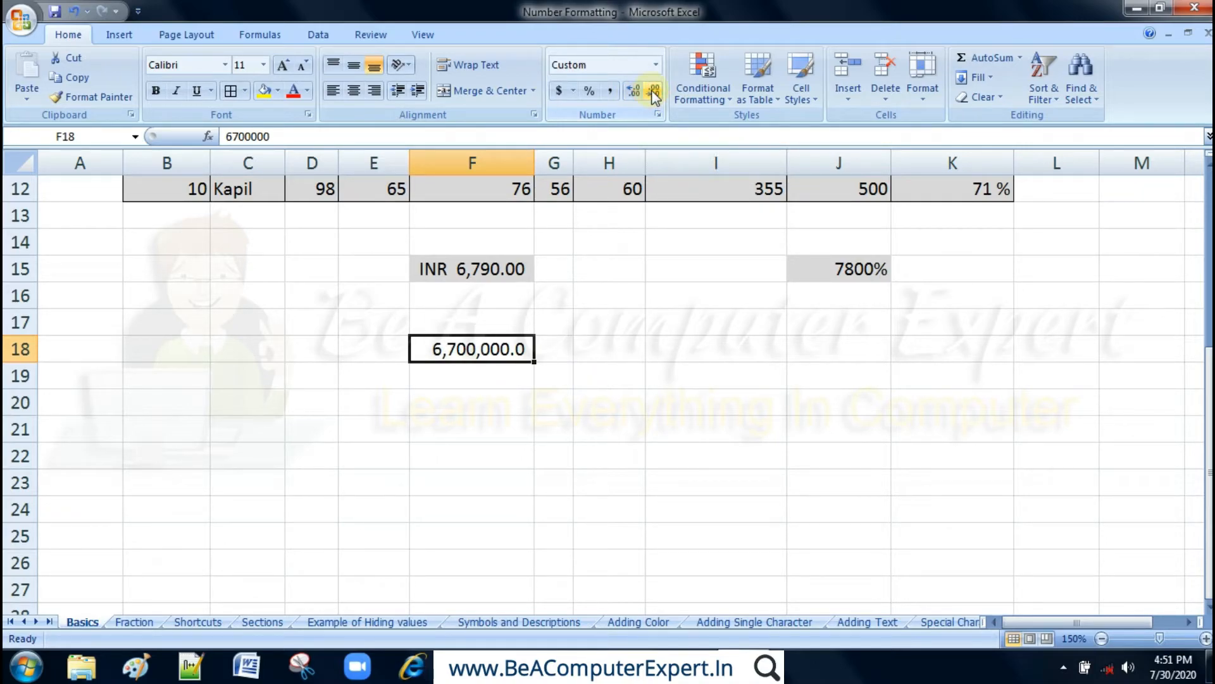
{"action": "left_click", "coordinate": [654, 93]}
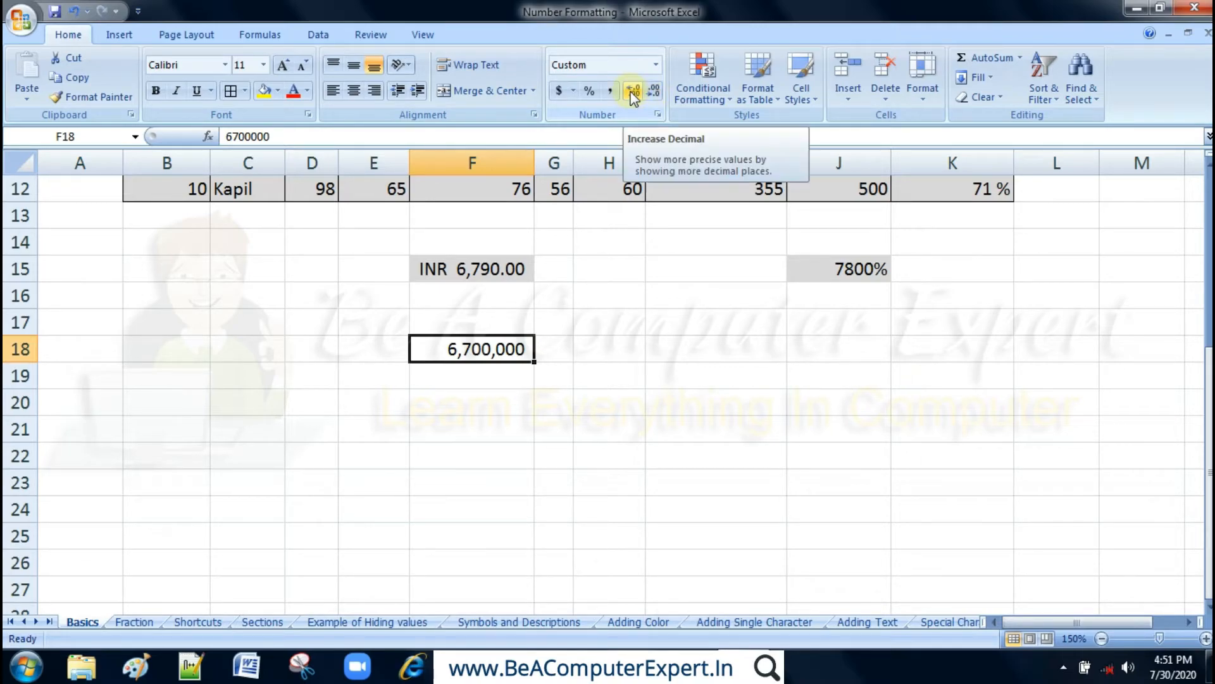
{"action": "left_click", "coordinate": [631, 93]}
{"action": "left_click", "coordinate": [631, 92]}
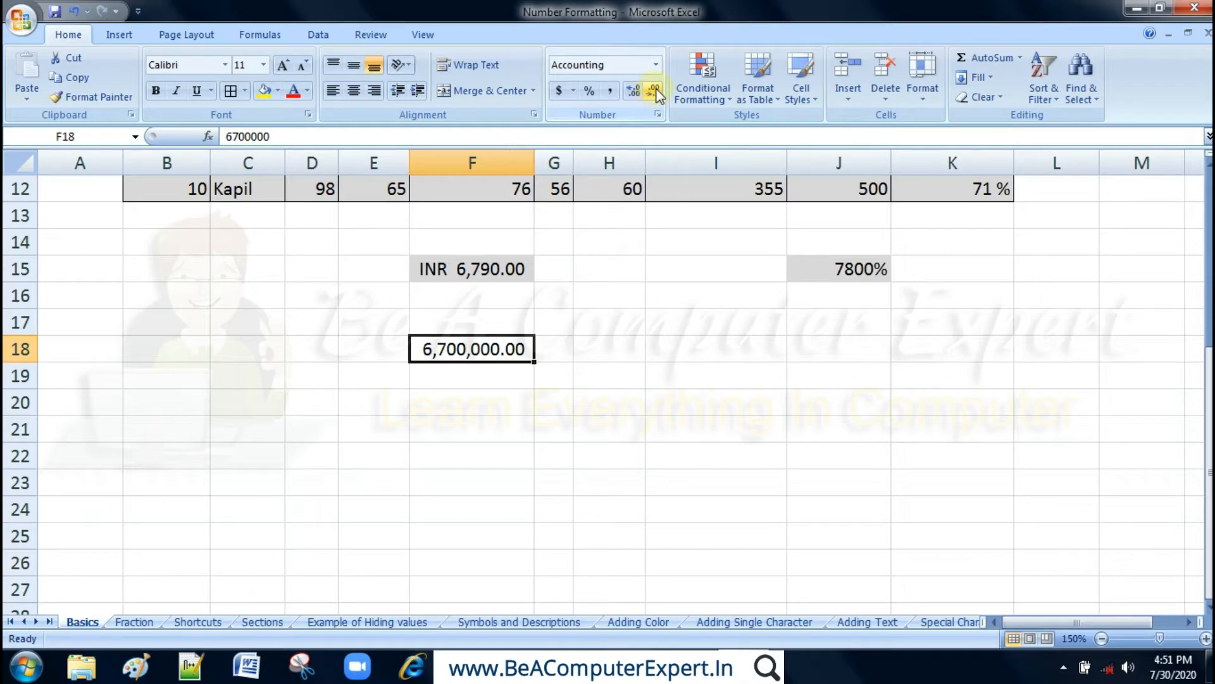
{"action": "left_click", "coordinate": [655, 66]}
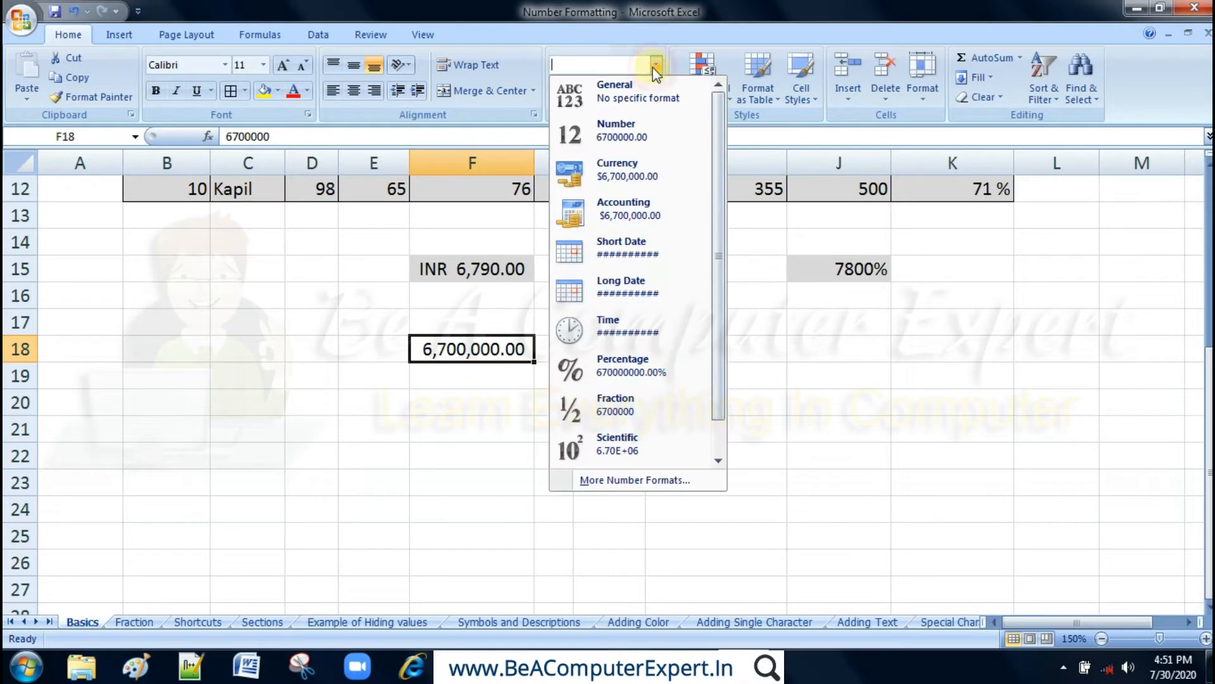
{"action": "left_click", "coordinate": [655, 66]}
{"action": "left_click", "coordinate": [623, 279]}
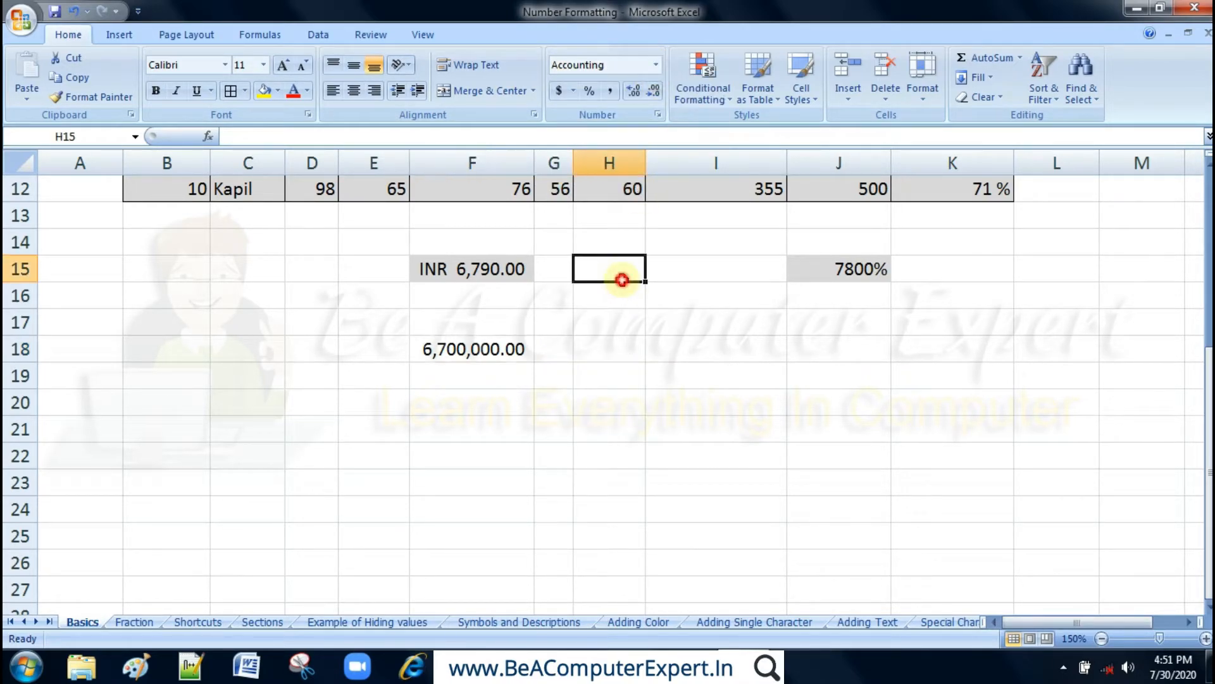
Step: Clear all contents and formatting from the sample range E14:K19 below the table
{"action": "left_click_drag", "start_coordinate": [401, 243], "coordinate": [901, 382]}
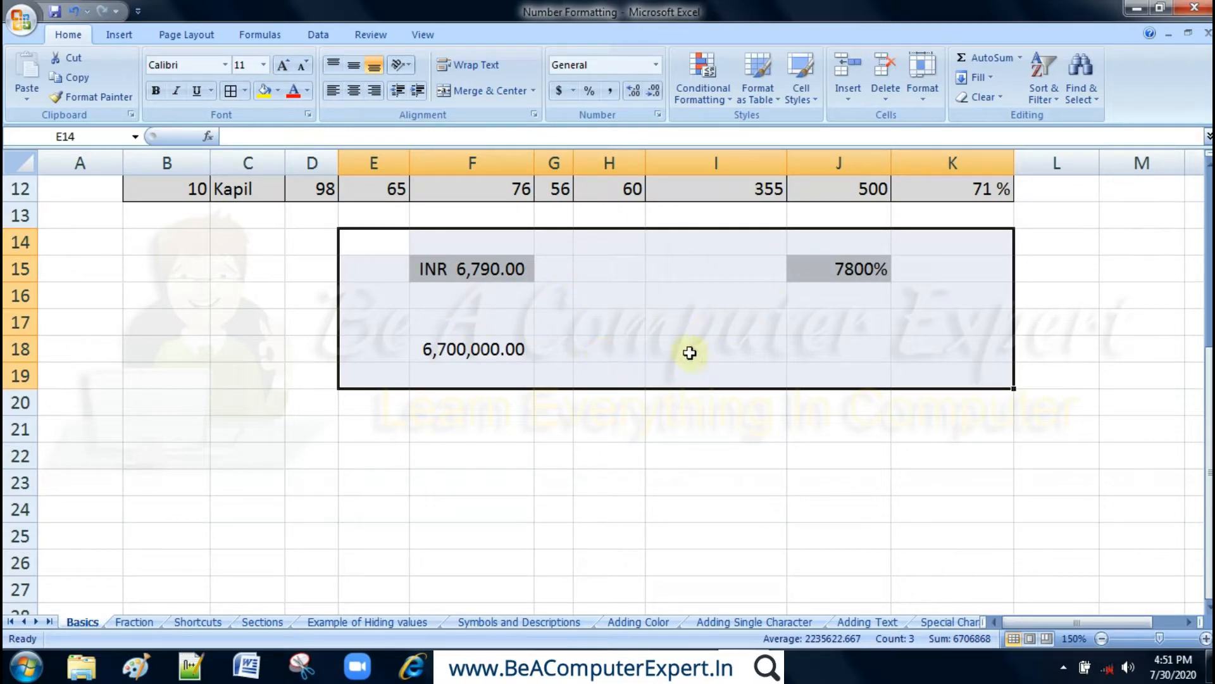
{"action": "left_click", "coordinate": [991, 99]}
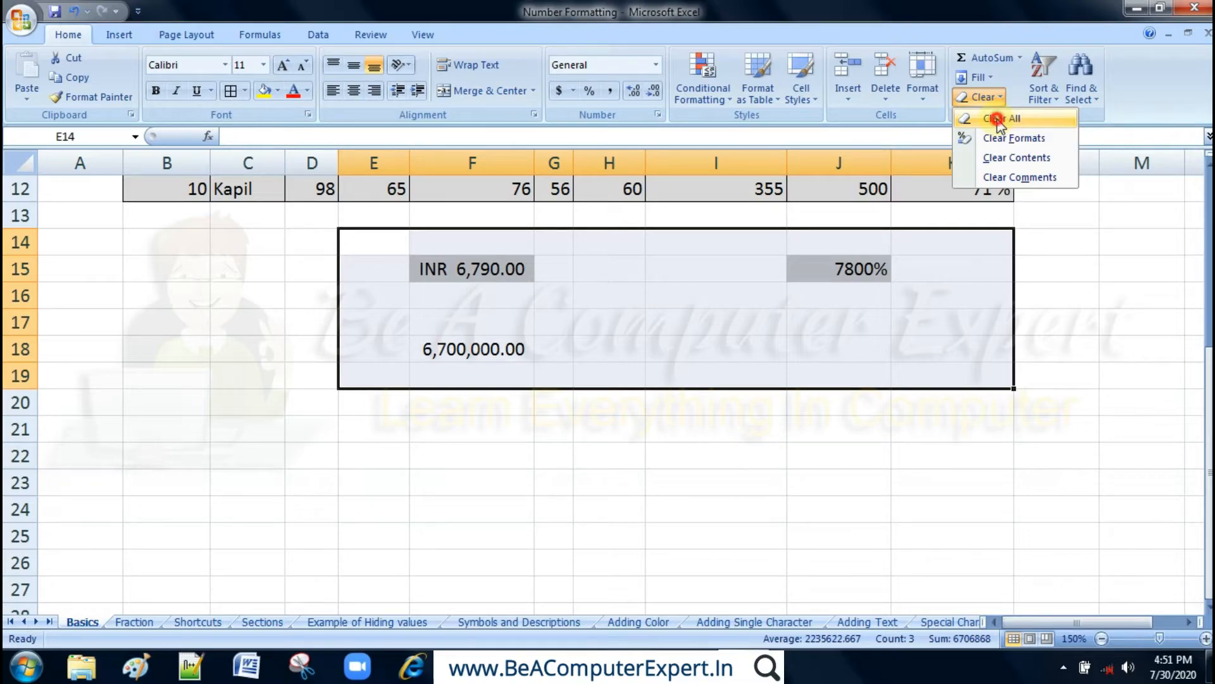
{"action": "left_click", "coordinate": [996, 119]}
{"action": "left_click", "coordinate": [501, 314]}
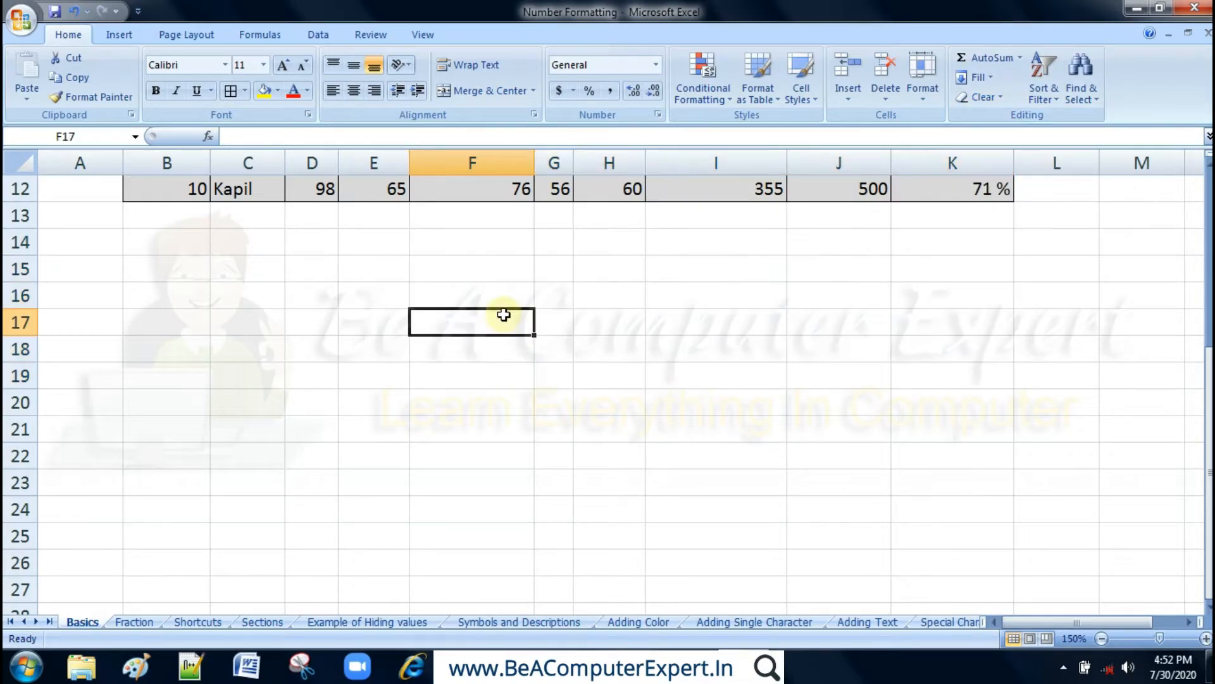
Step: Browse the available number formats for F16 and enter the sample number 7890 in that cell
{"action": "left_click", "coordinate": [452, 289]}
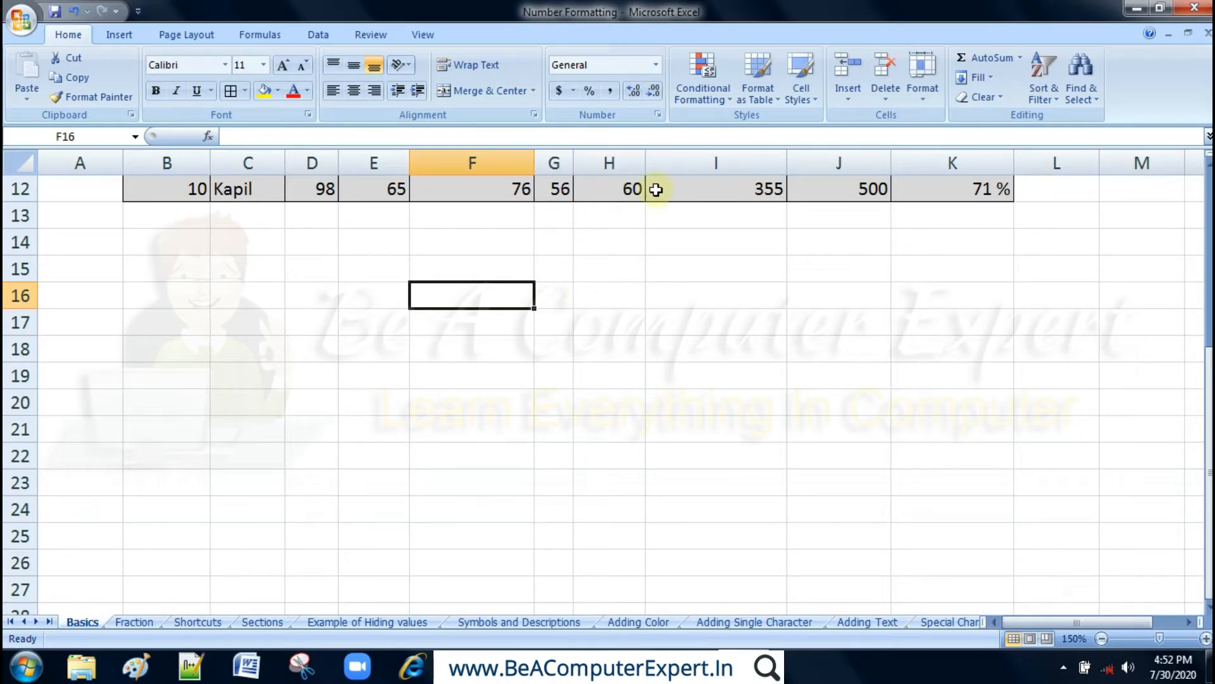
{"action": "left_click", "coordinate": [657, 67]}
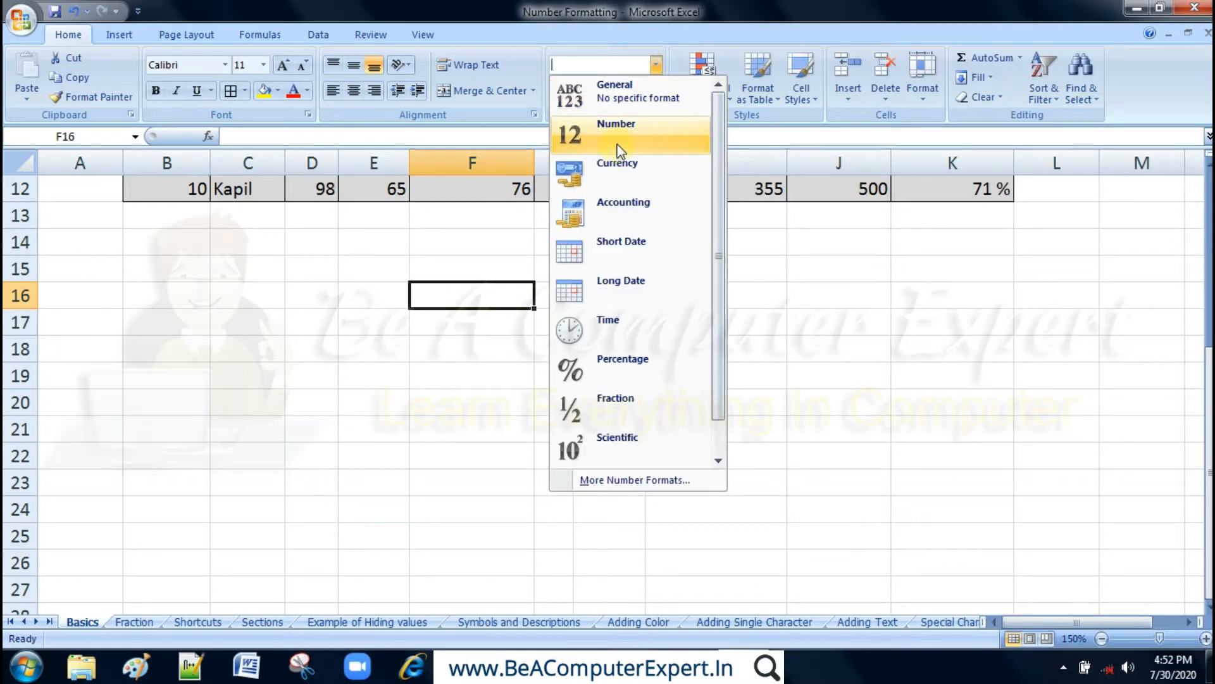
{"action": "left_click", "coordinate": [457, 296]}
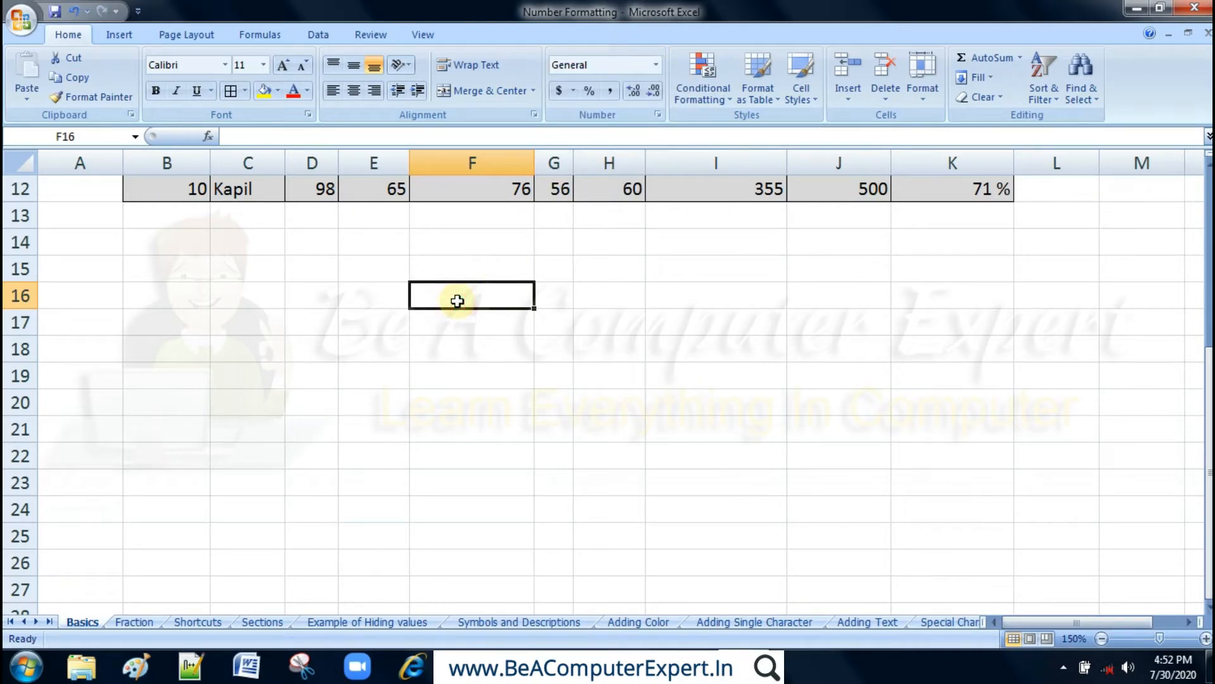
{"action": "left_click", "coordinate": [657, 64]}
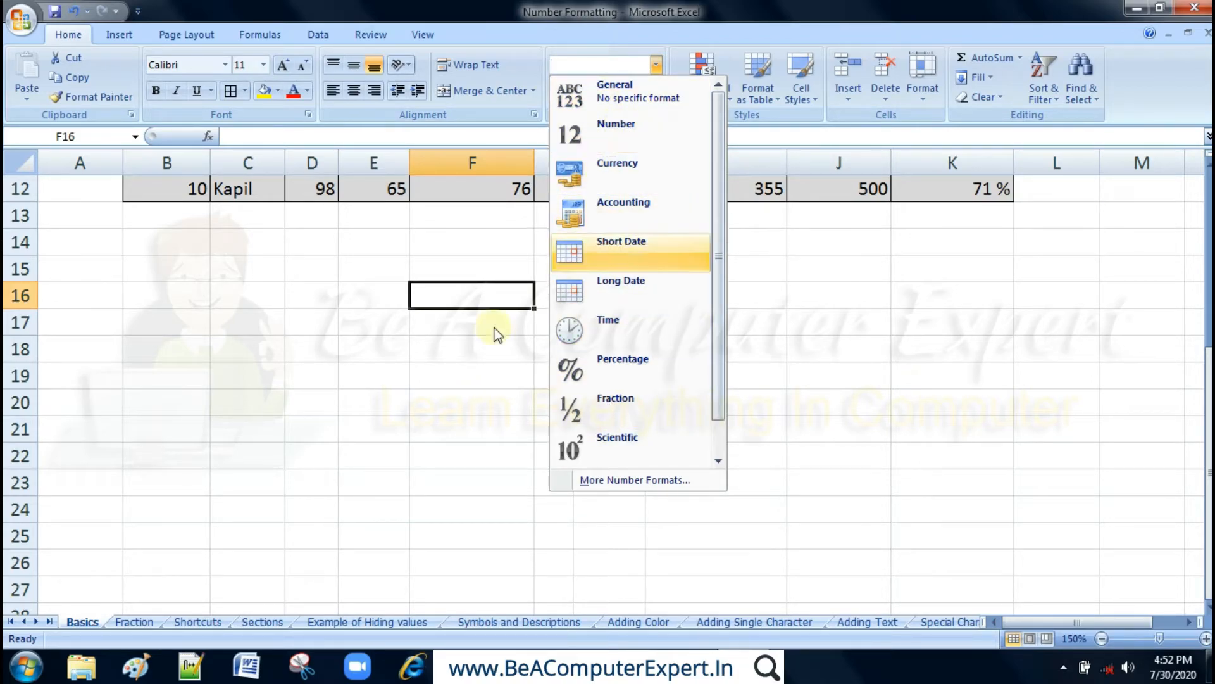
{"action": "left_click", "coordinate": [375, 351]}
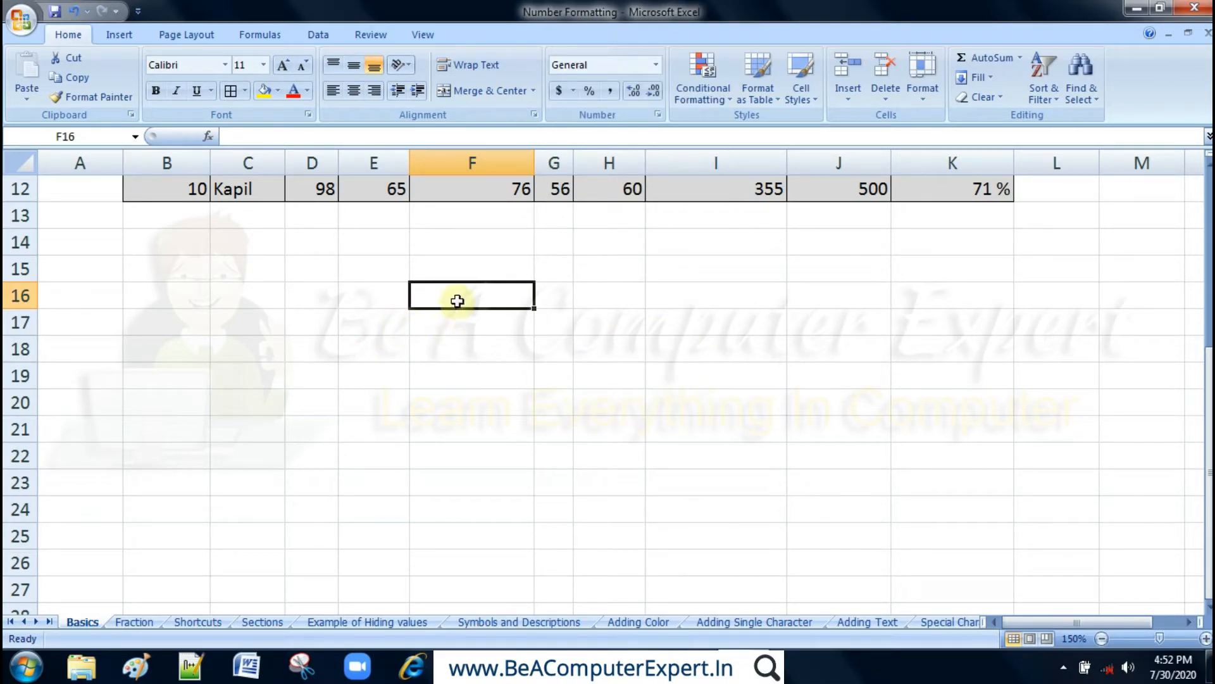
{"action": "type", "text": "7890"}
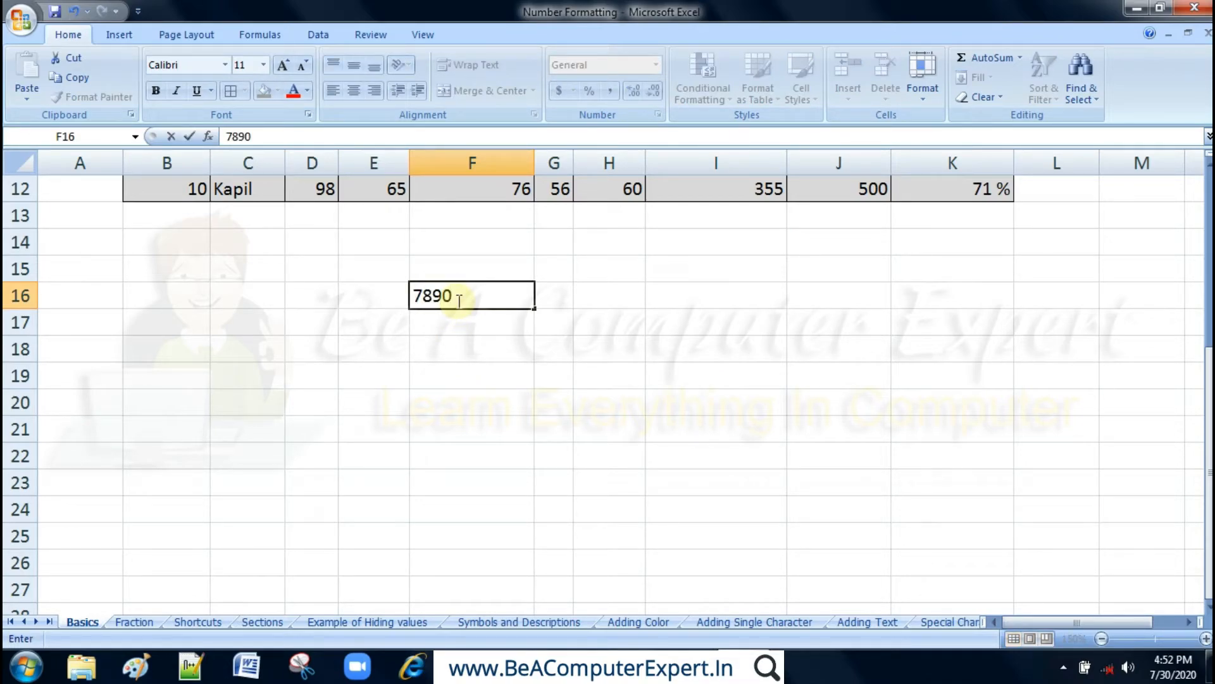
{"action": "key", "text": "Return"}
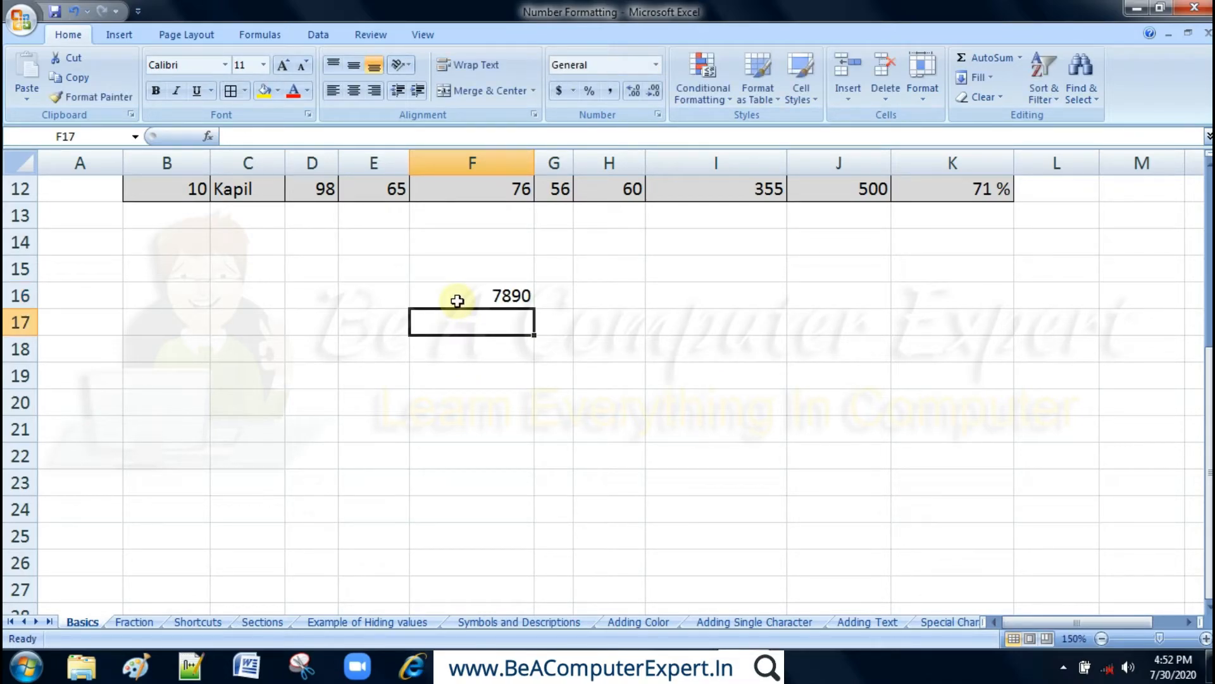
Step: Apply the Number format to the sample value in F16, and undo that formatting
{"action": "left_click", "coordinate": [496, 296]}
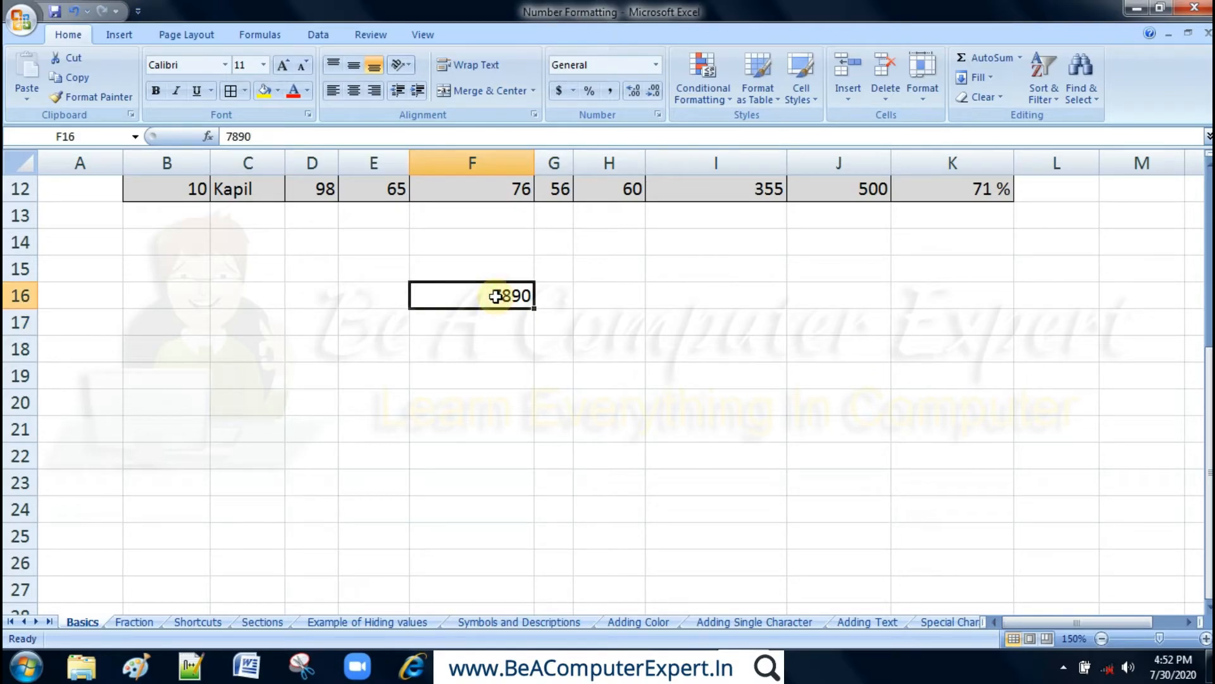
{"action": "left_click", "coordinate": [655, 65]}
{"action": "left_click", "coordinate": [656, 65]}
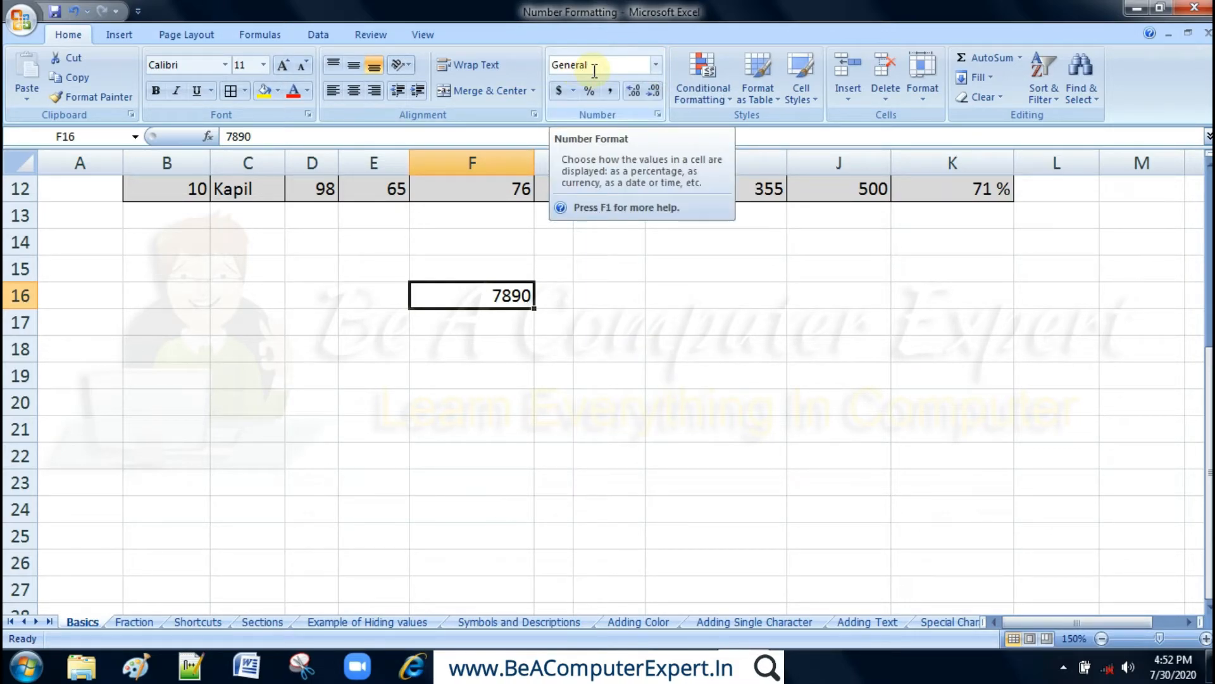
{"action": "left_click", "coordinate": [656, 65]}
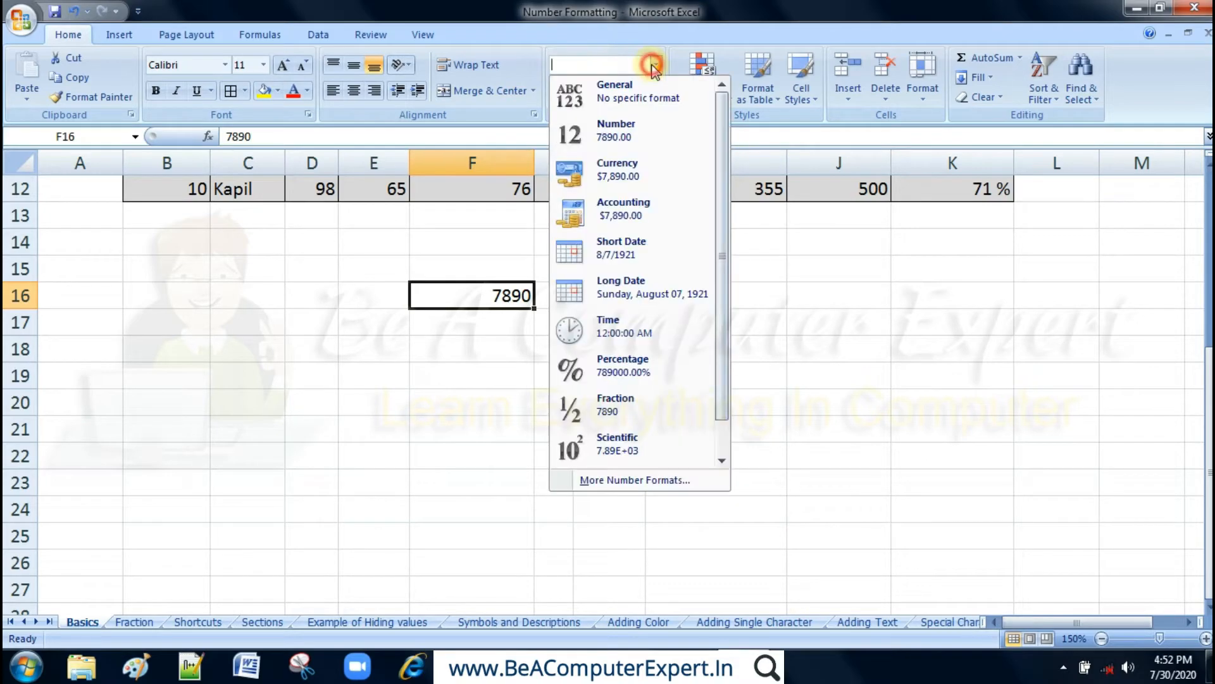
{"action": "left_click", "coordinate": [631, 133]}
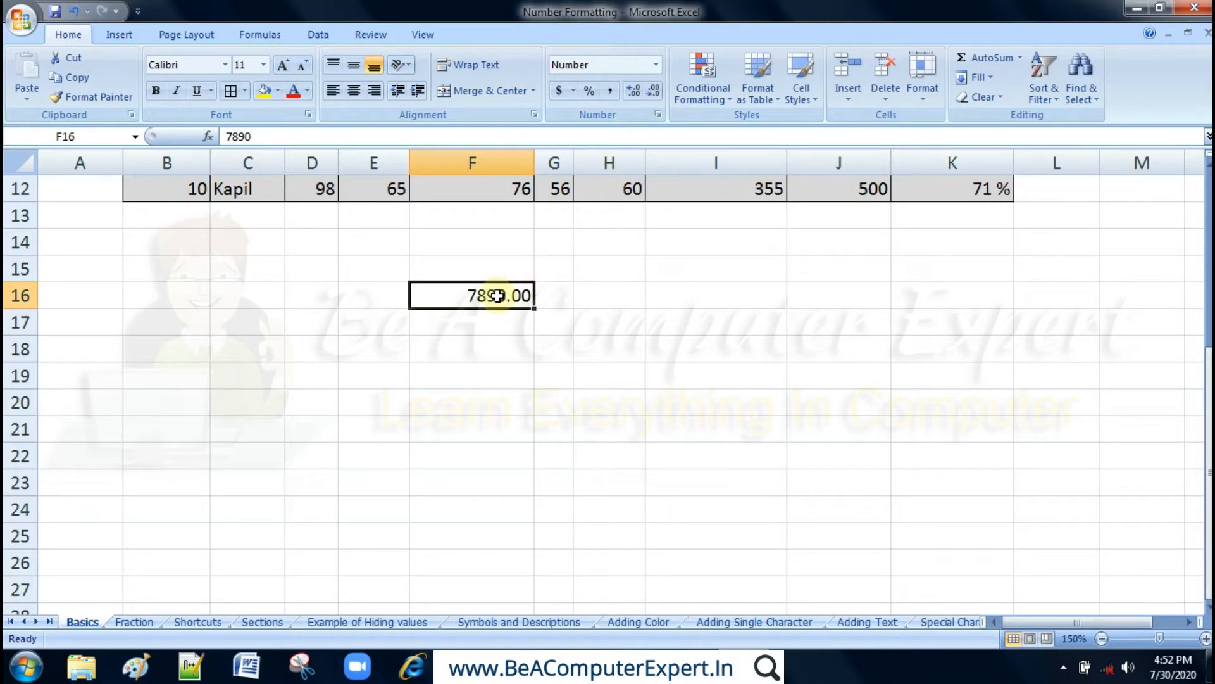
{"action": "left_click", "coordinate": [655, 65]}
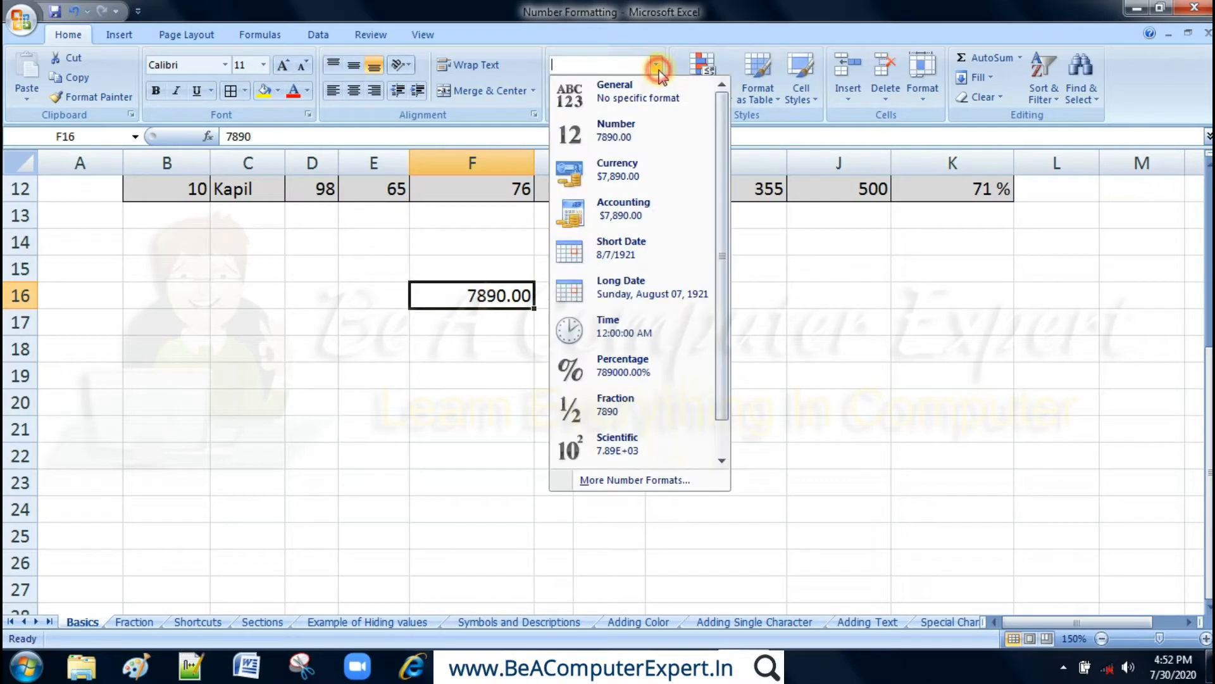
{"action": "left_click", "coordinate": [620, 146]}
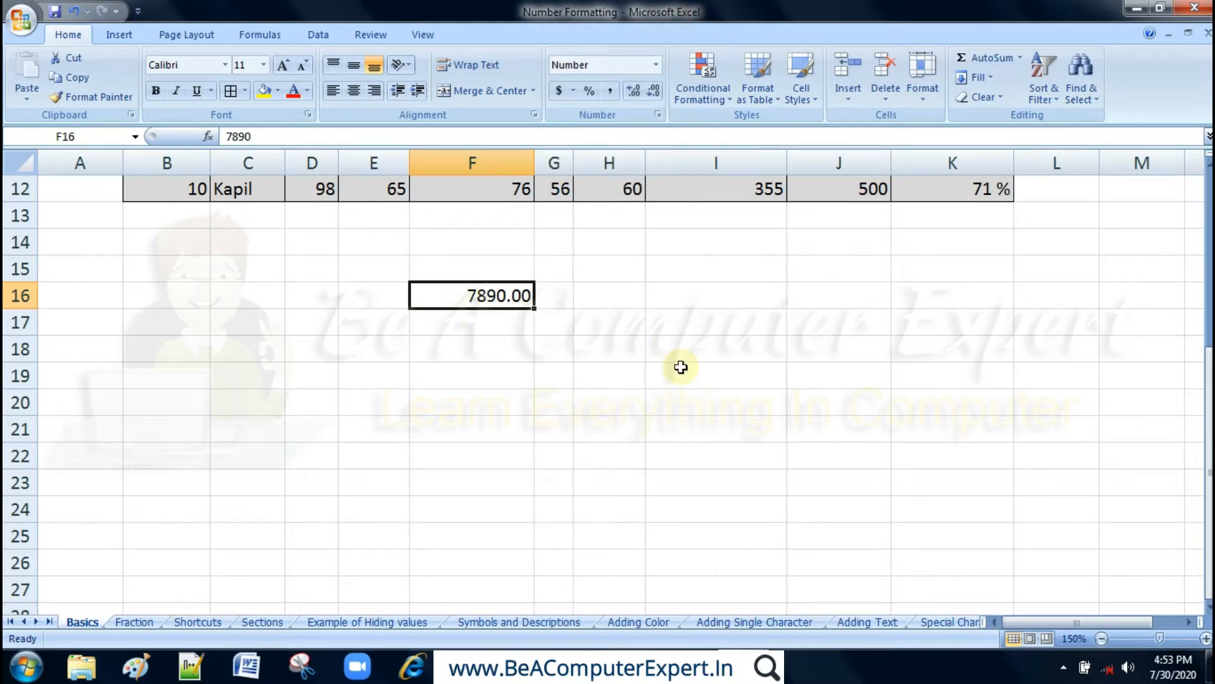
{"action": "key", "text": "ctrl+z"}
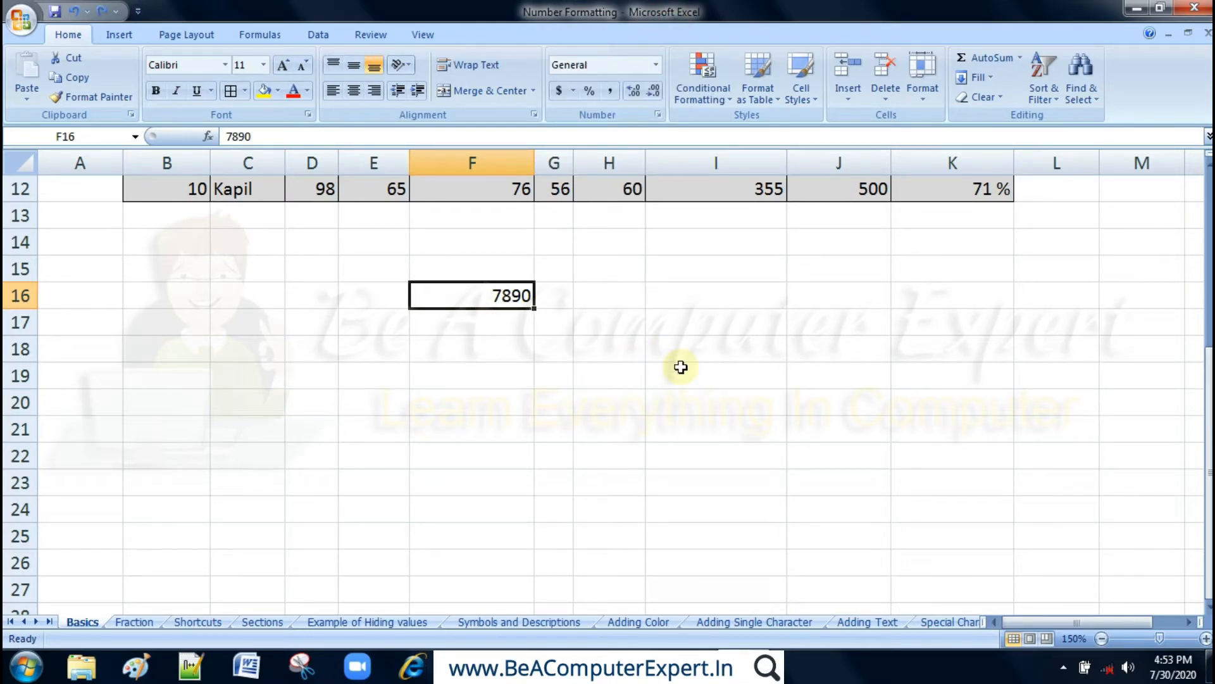
Step: Apply the Number format to the empty cells I16:I20
{"action": "left_click", "coordinate": [684, 296]}
{"action": "left_click_drag", "start_coordinate": [715, 296], "coordinate": [720, 410]}
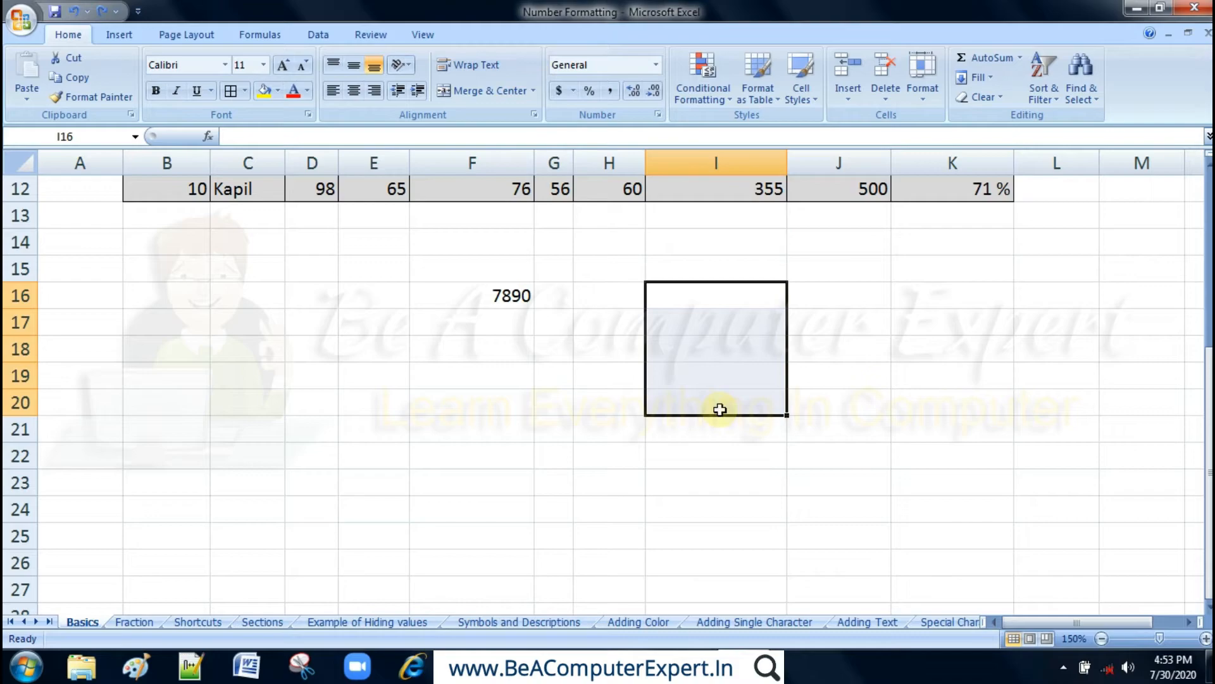
{"action": "left_click_drag", "start_coordinate": [711, 304], "coordinate": [720, 393]}
{"action": "left_click", "coordinate": [656, 64]}
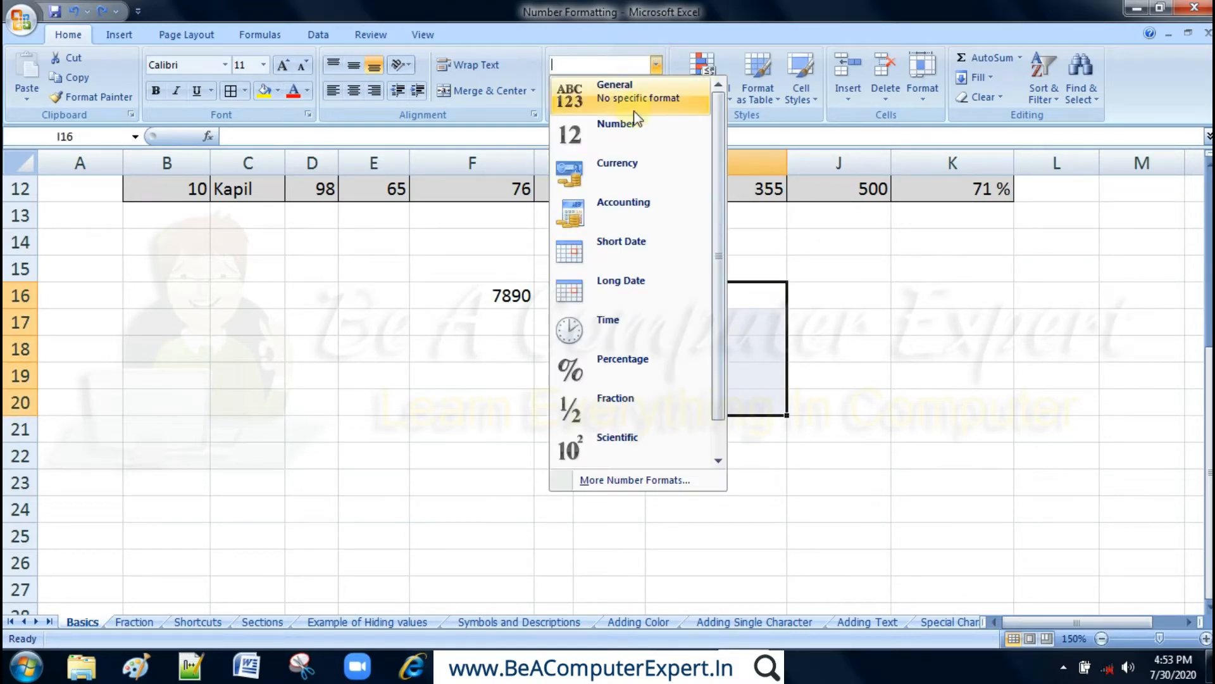
{"action": "left_click", "coordinate": [624, 132]}
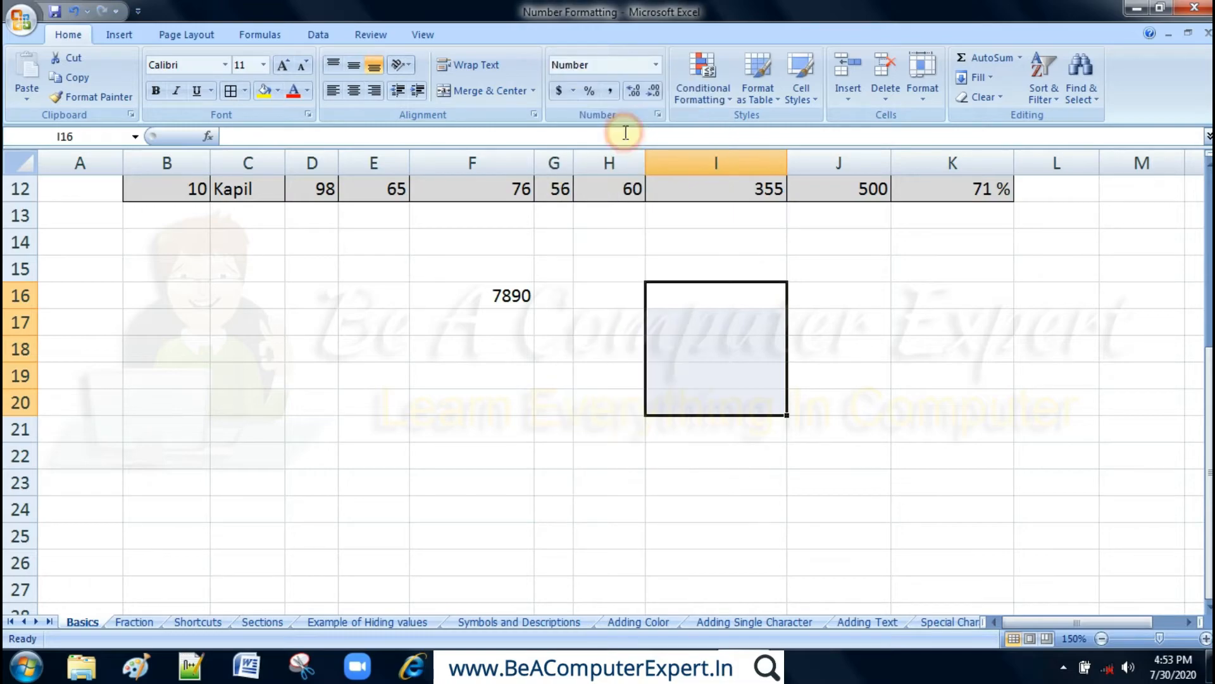
Step: Enter the sample numbers 7680 in I16 and 6700 in I18 of the preformatted range
{"action": "left_click", "coordinate": [694, 308]}
{"action": "type", "text": "7680"}
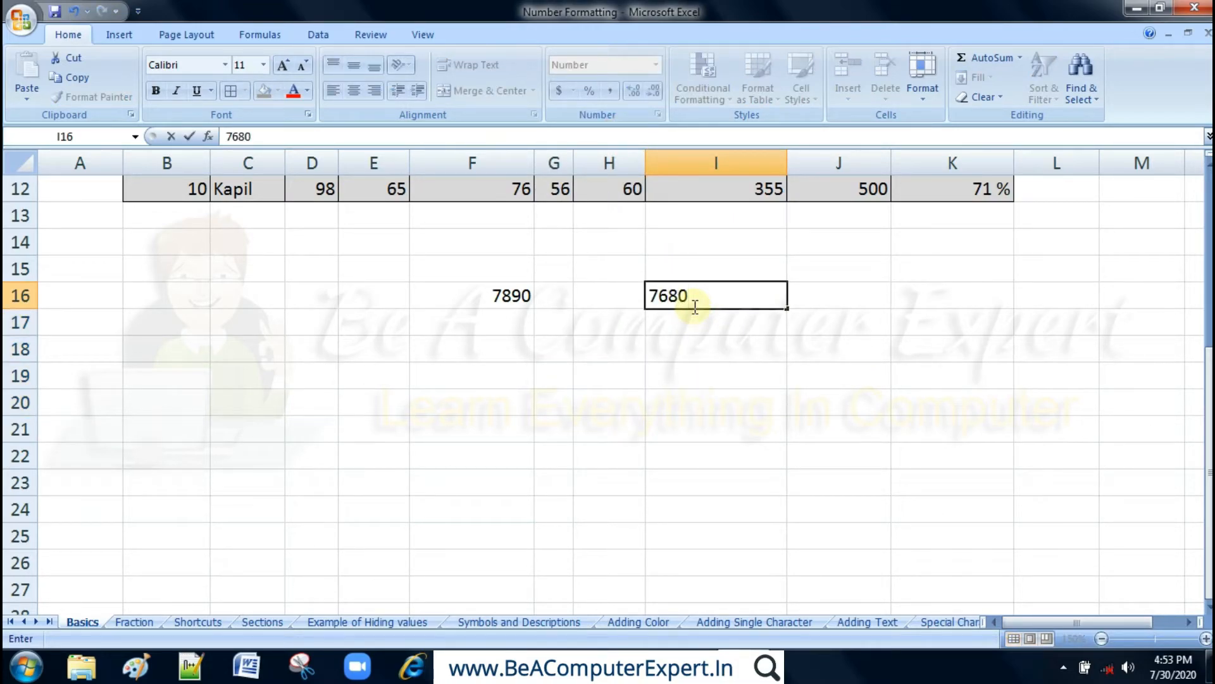
{"action": "key", "text": "Return"}
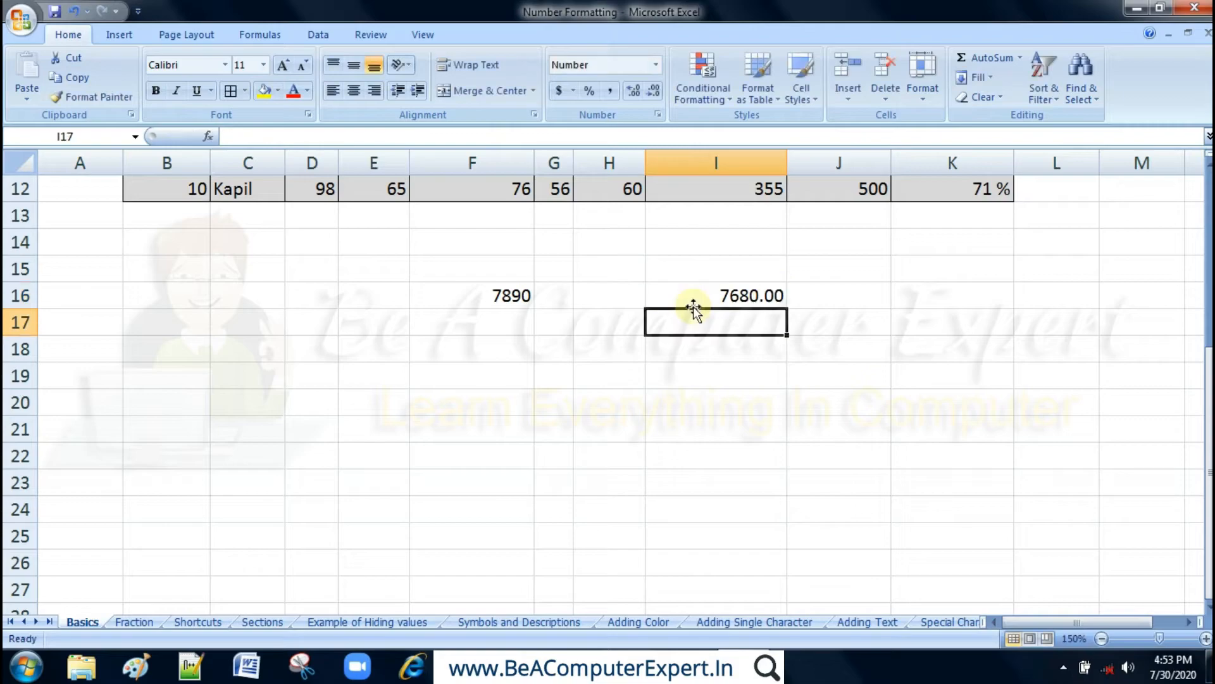
{"action": "left_click", "coordinate": [724, 347]}
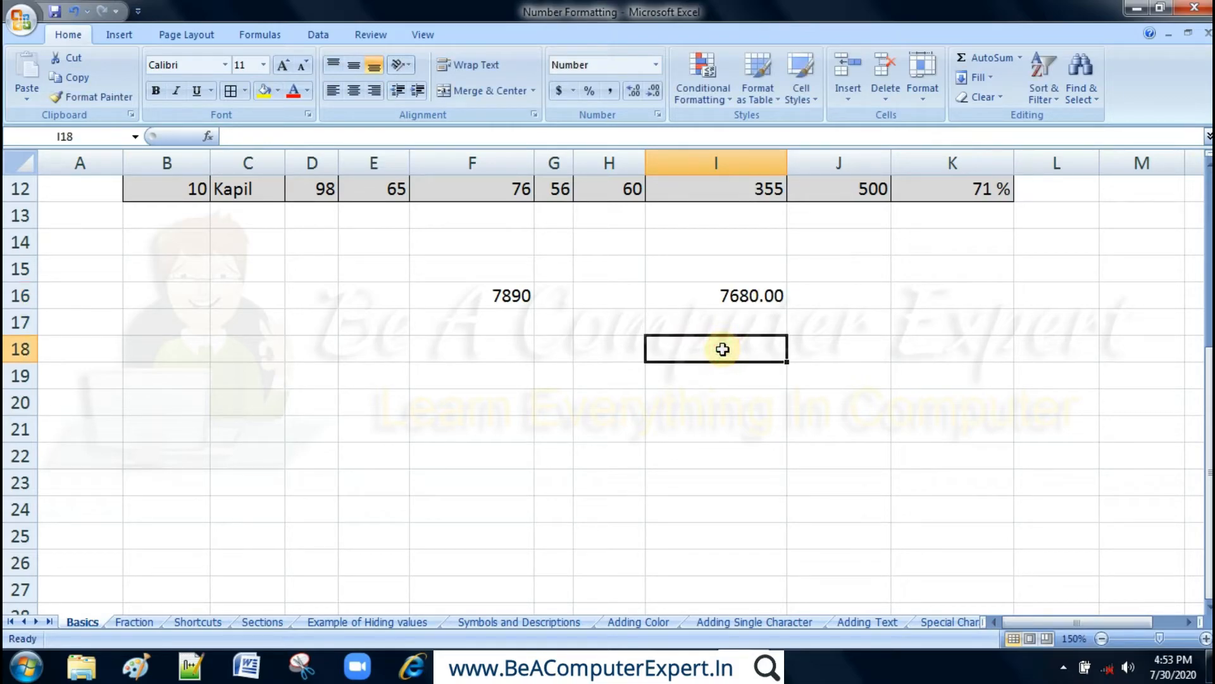
{"action": "type", "text": "6700"}
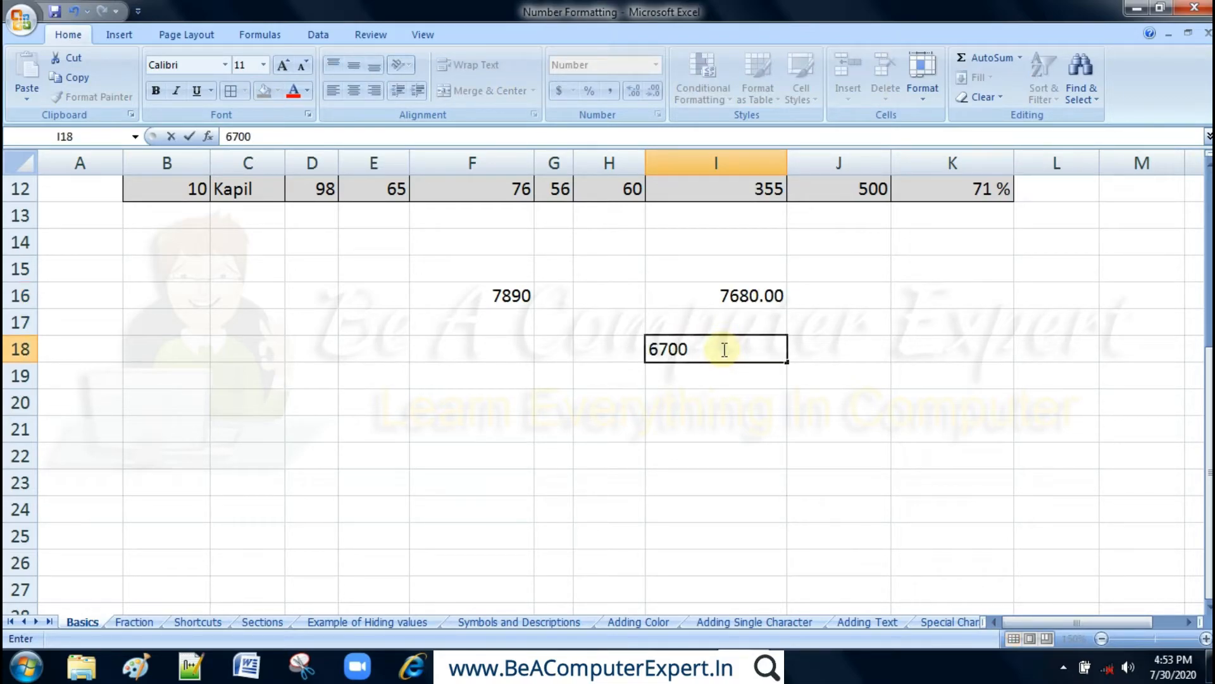
{"action": "key", "text": "Return"}
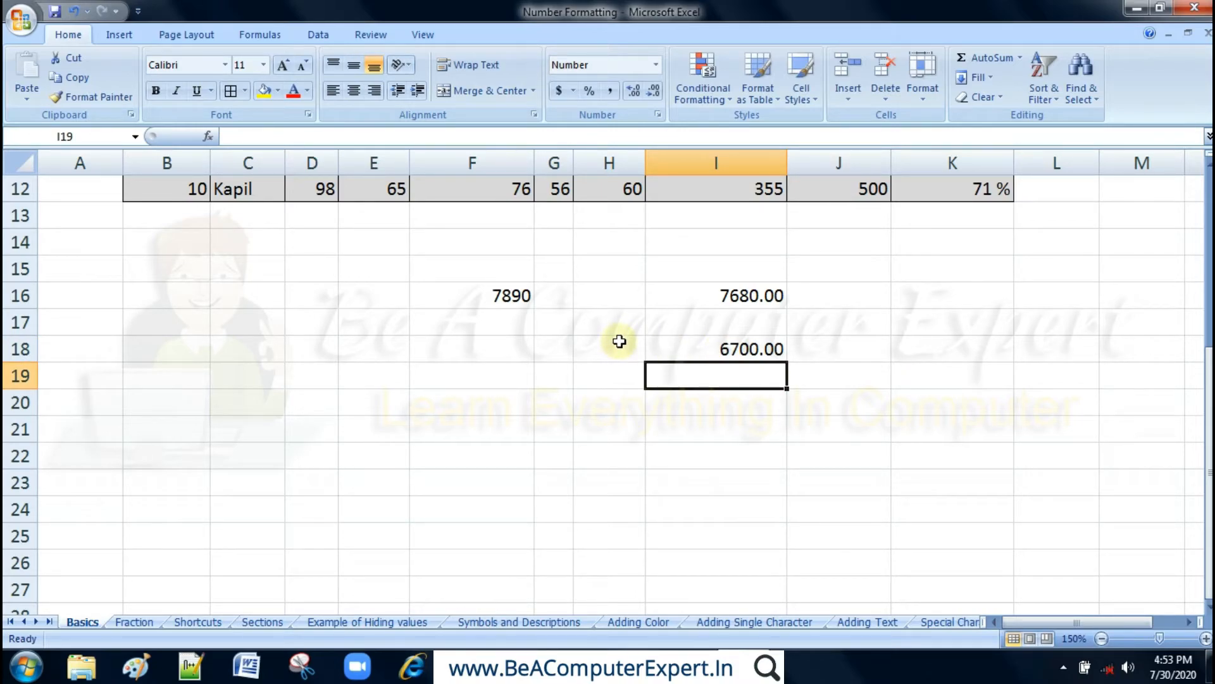
Step: Link cell H16 to the sample value with the formula =F16
{"action": "left_click", "coordinate": [518, 296]}
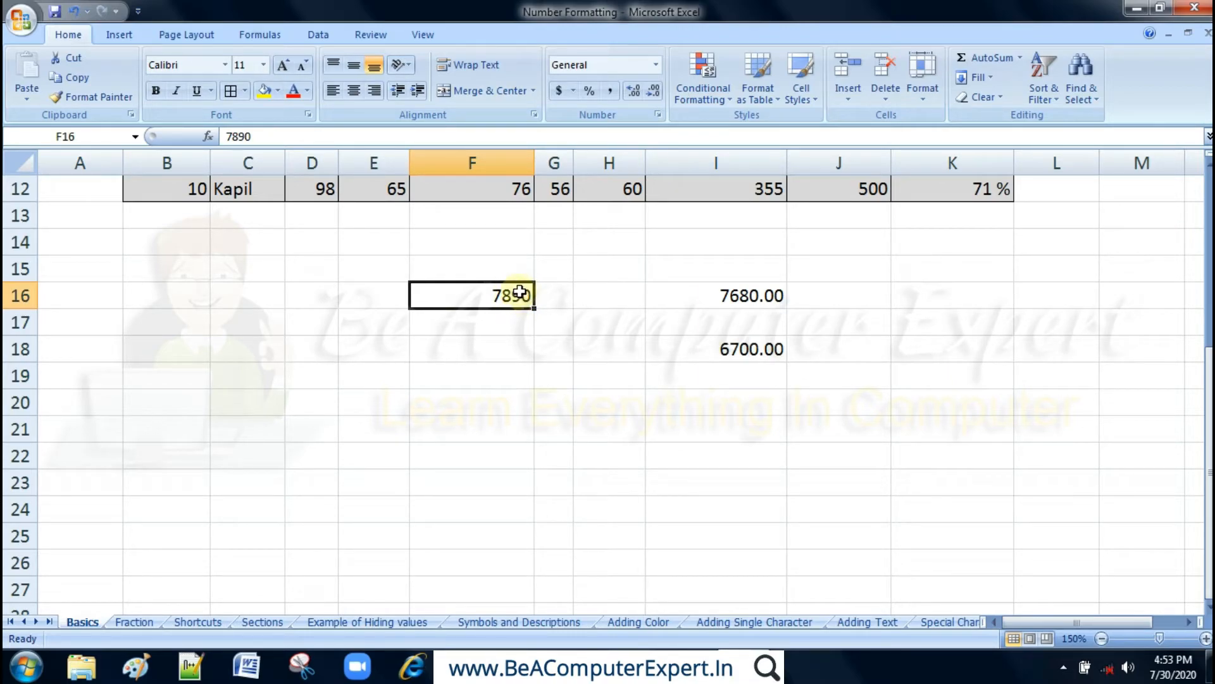
{"action": "left_click", "coordinate": [593, 289]}
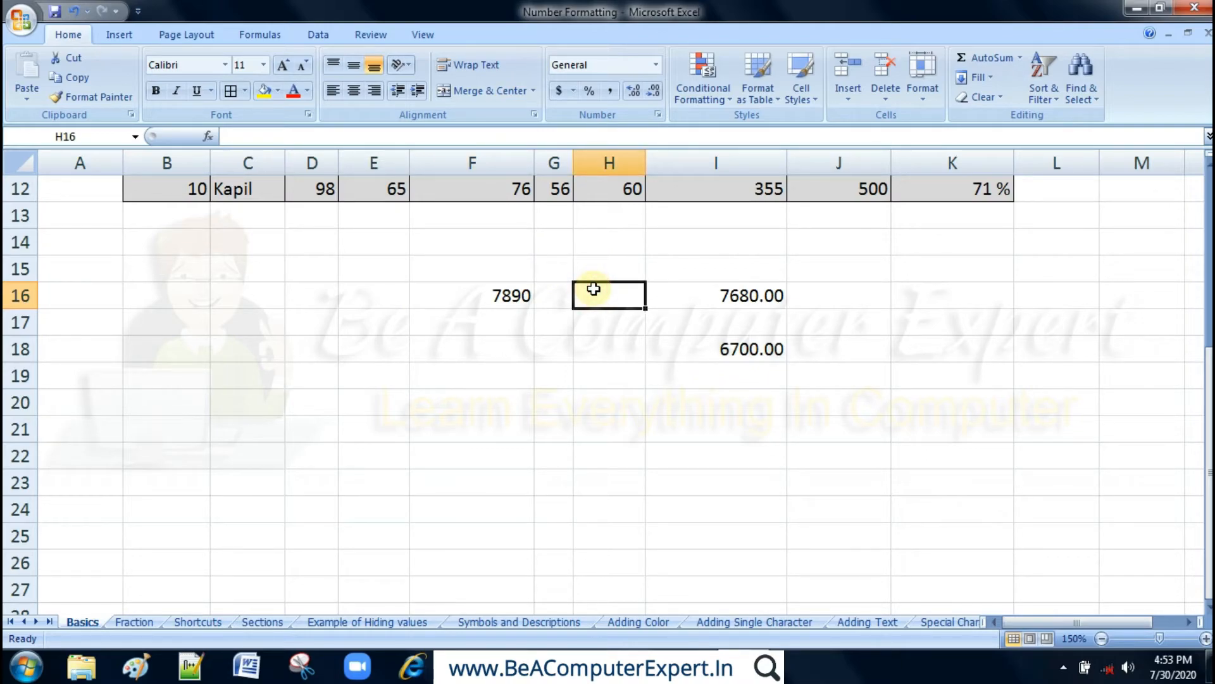
{"action": "type", "text": "="}
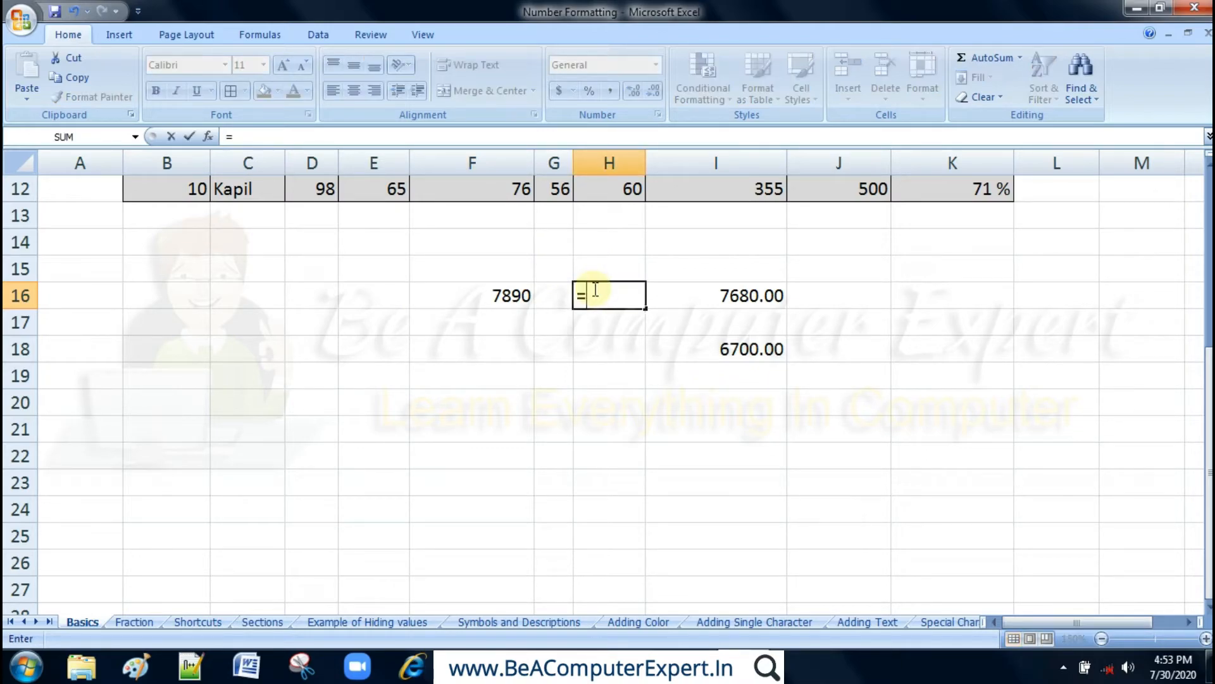
{"action": "left_click", "coordinate": [514, 293]}
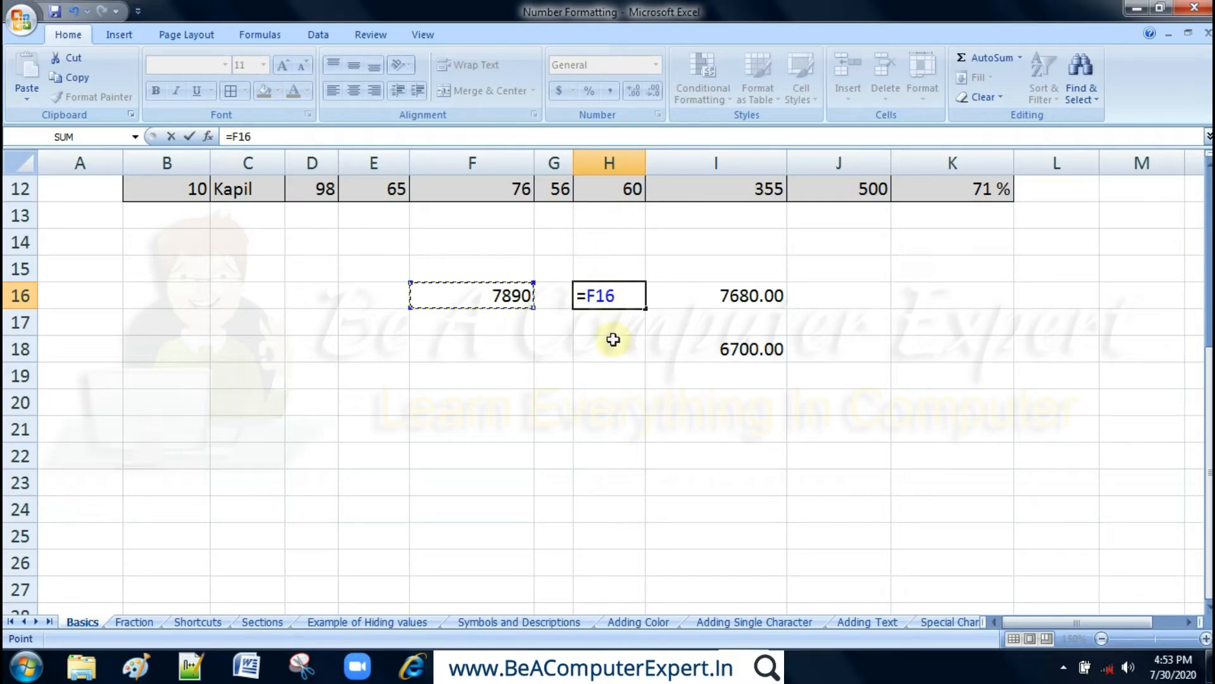
{"action": "key", "text": "Return"}
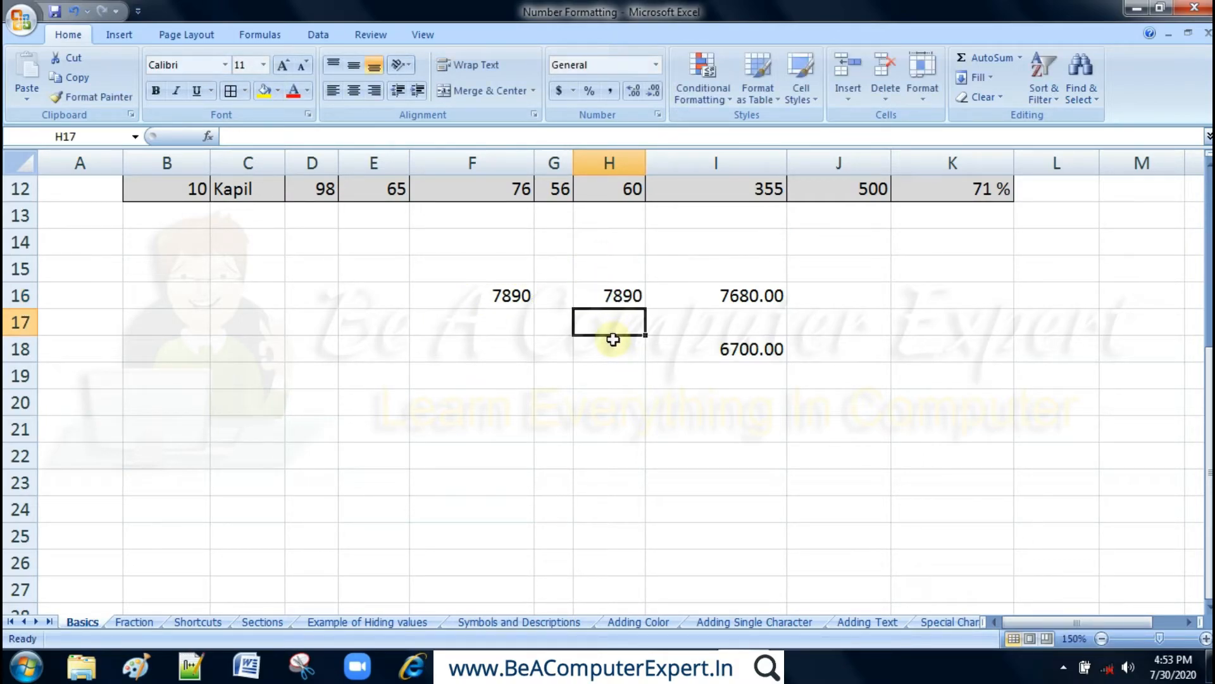
Step: Apply the Number format to the linked cell H16
{"action": "left_click", "coordinate": [503, 292]}
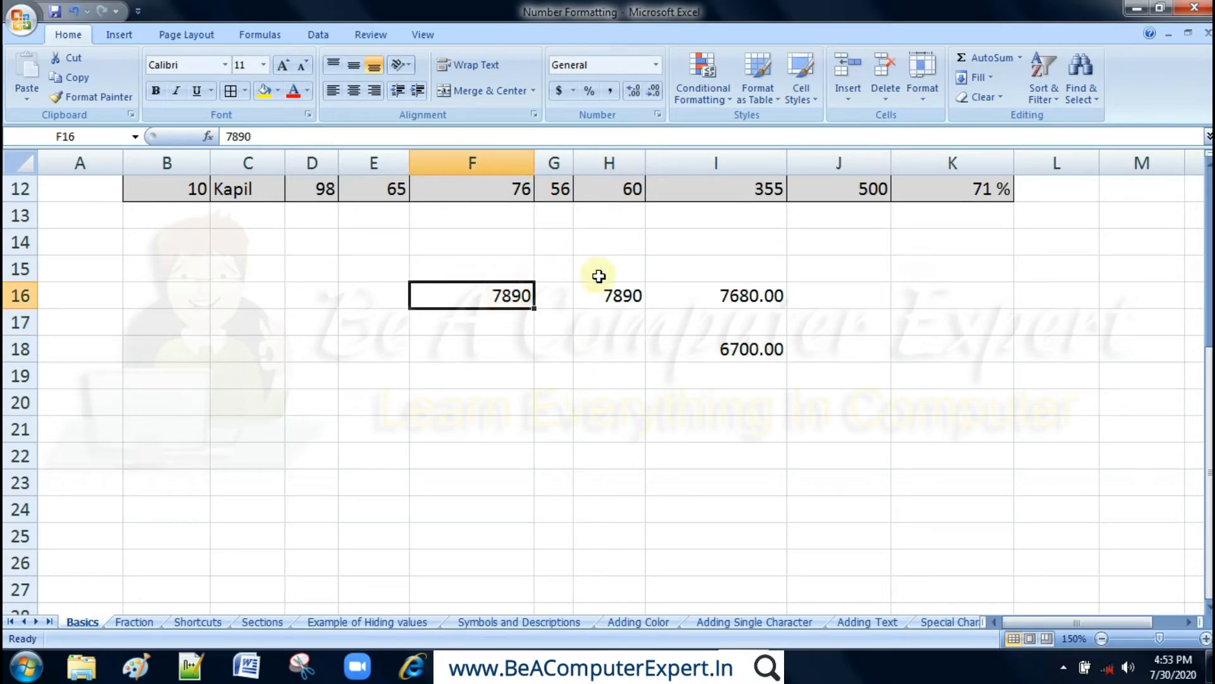
{"action": "left_click", "coordinate": [609, 292]}
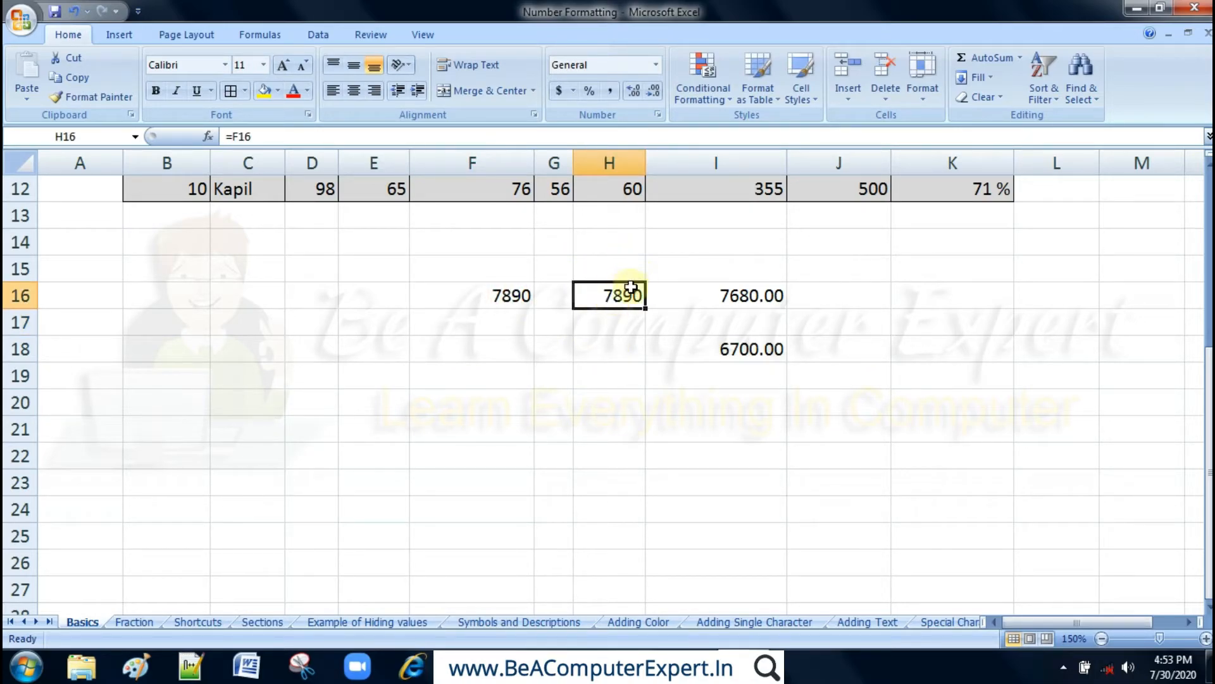
{"action": "left_click", "coordinate": [655, 65]}
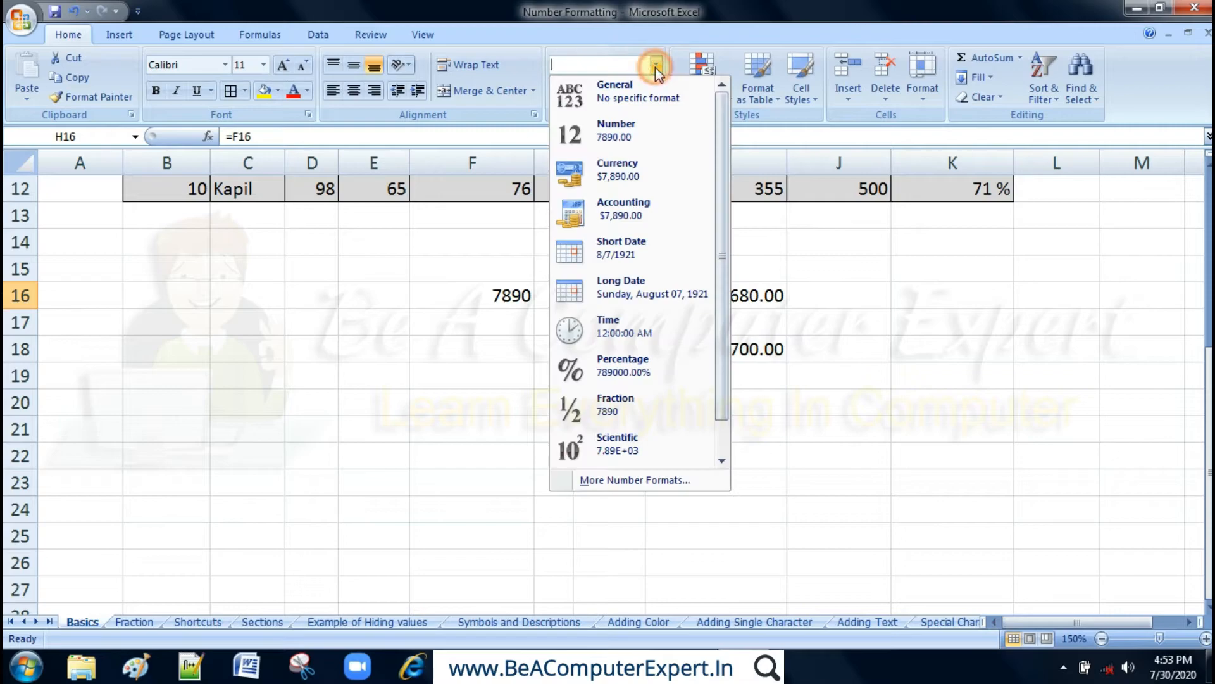
{"action": "left_click", "coordinate": [621, 150]}
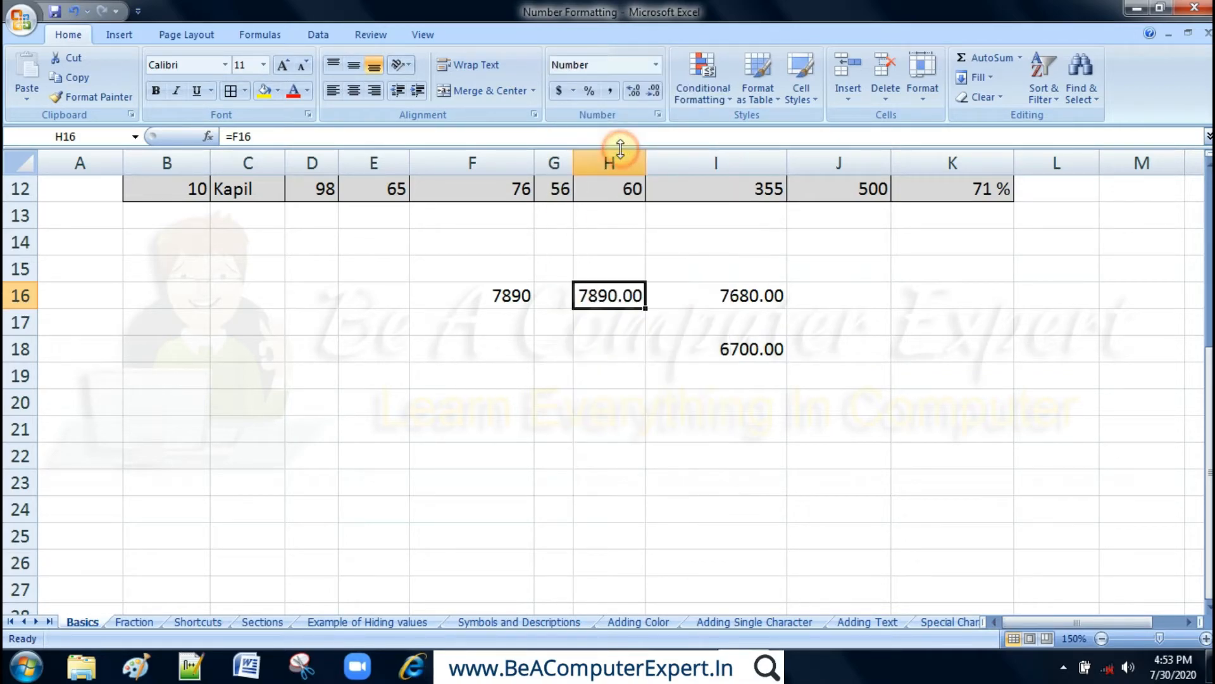
Step: Change the source value in F16 to 8970
{"action": "left_click", "coordinate": [512, 295]}
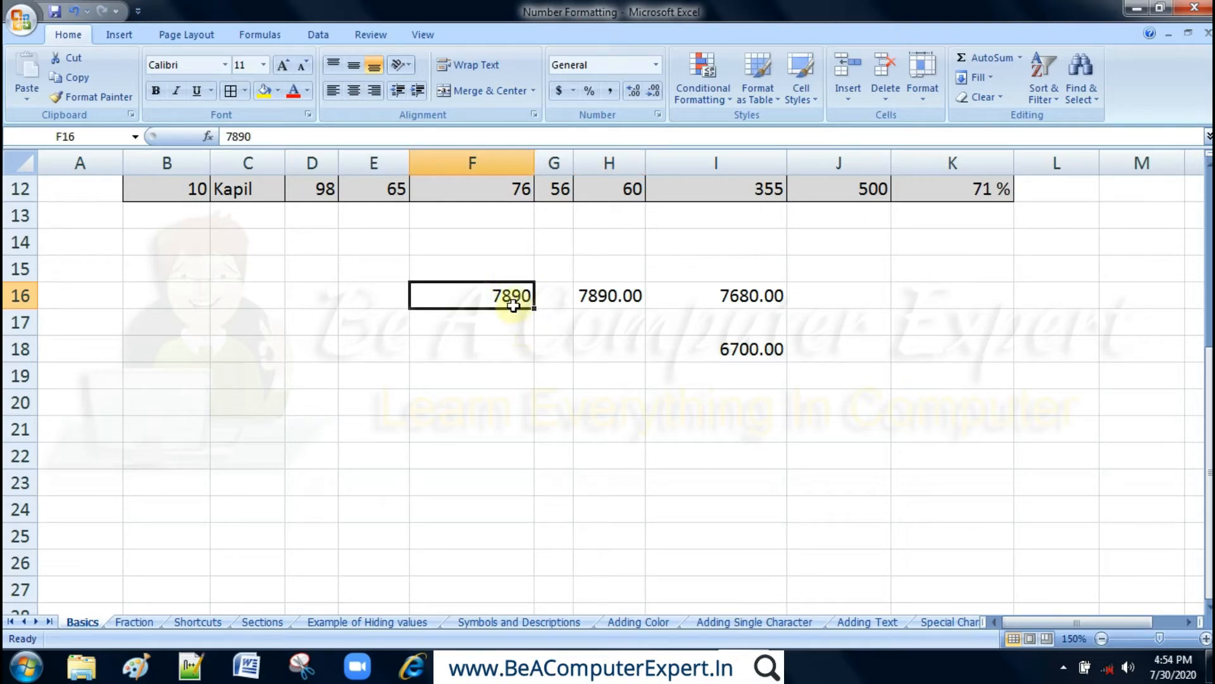
{"action": "left_click", "coordinate": [510, 291]}
{"action": "type", "text": "8"}
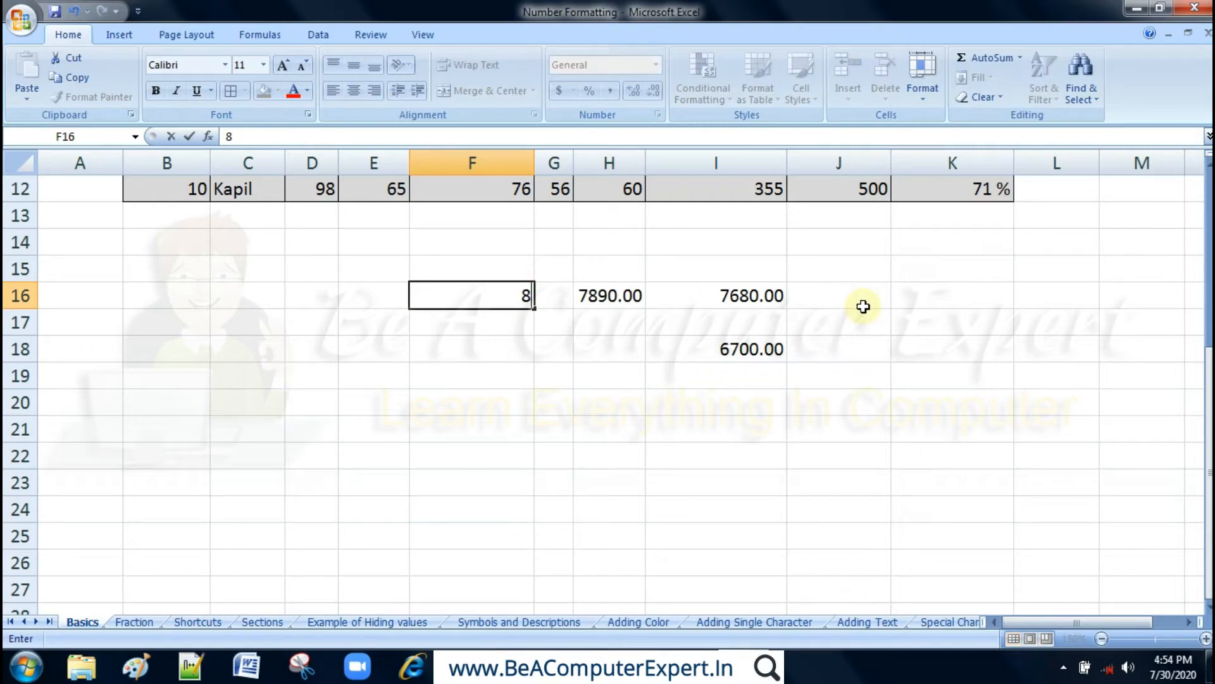
{"action": "type", "text": "970"}
{"action": "key", "text": "Return"}
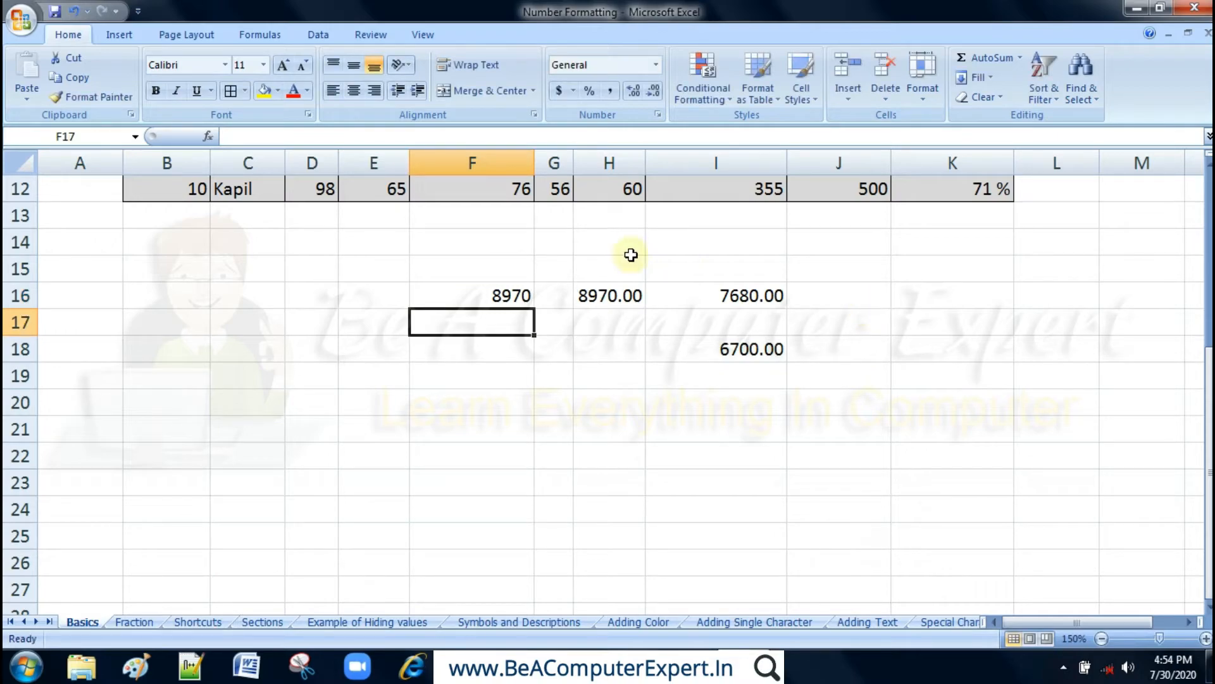
Step: Examine the formula and number format of H16 and compare them with the source cell F16
{"action": "left_click", "coordinate": [624, 295]}
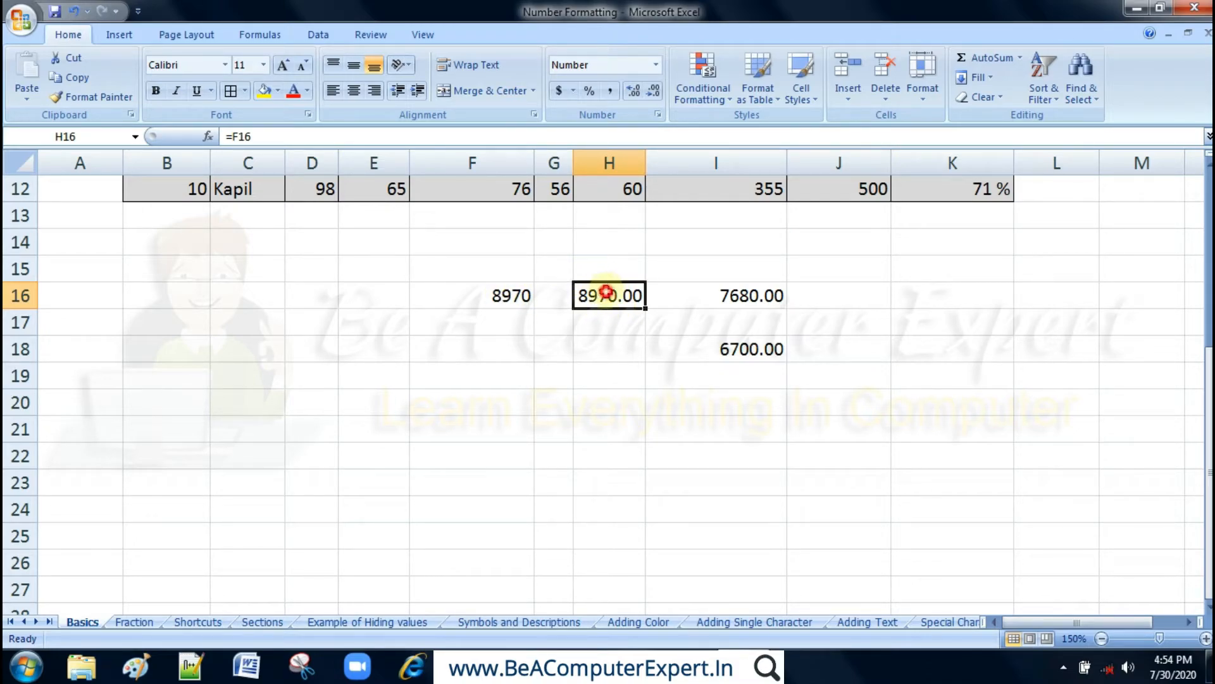
{"action": "double_click", "coordinate": [606, 292]}
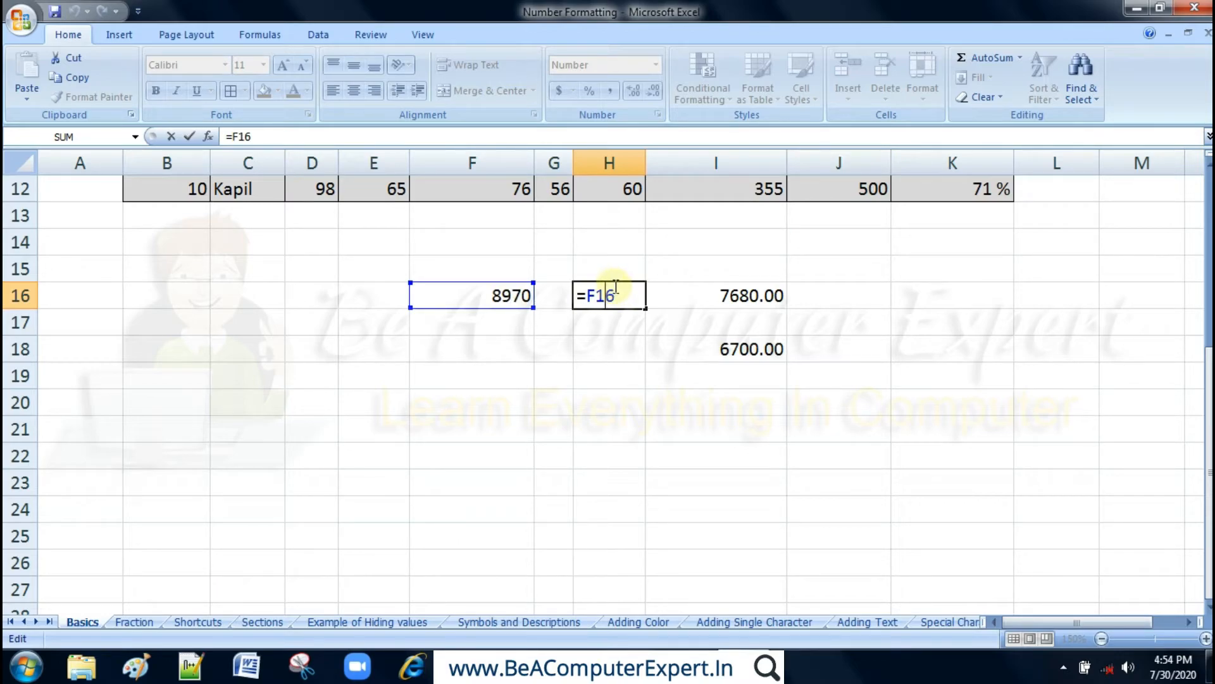
{"action": "key", "text": "Return"}
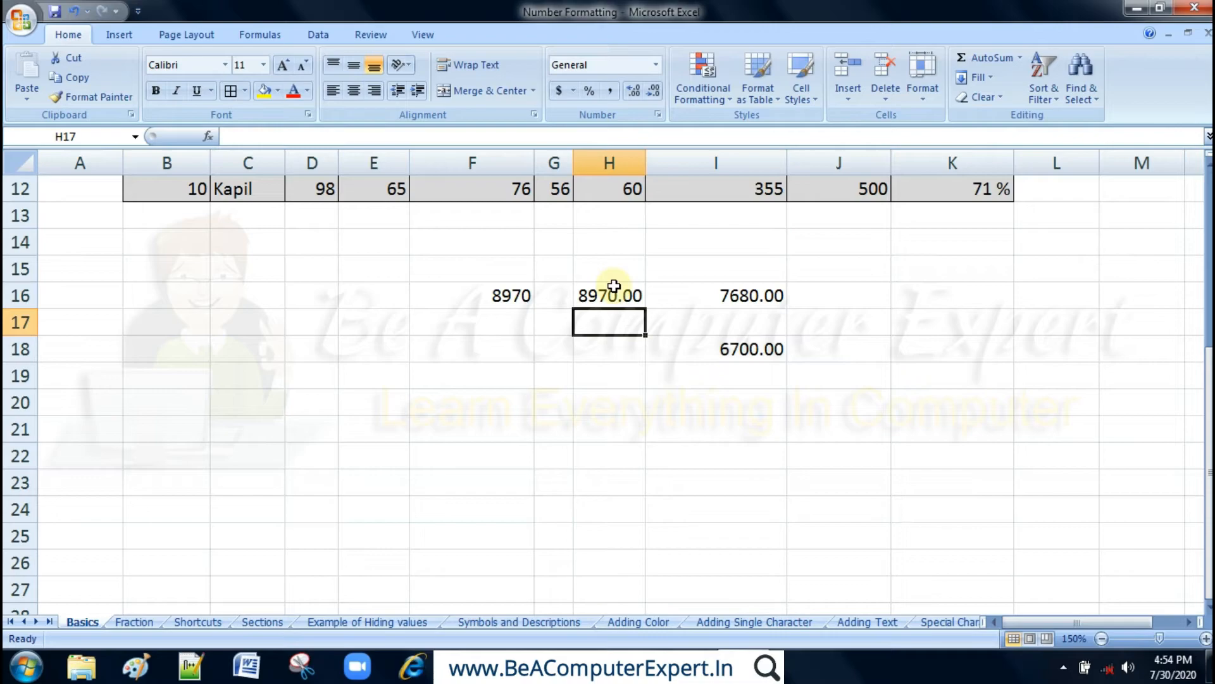
{"action": "left_click", "coordinate": [491, 296]}
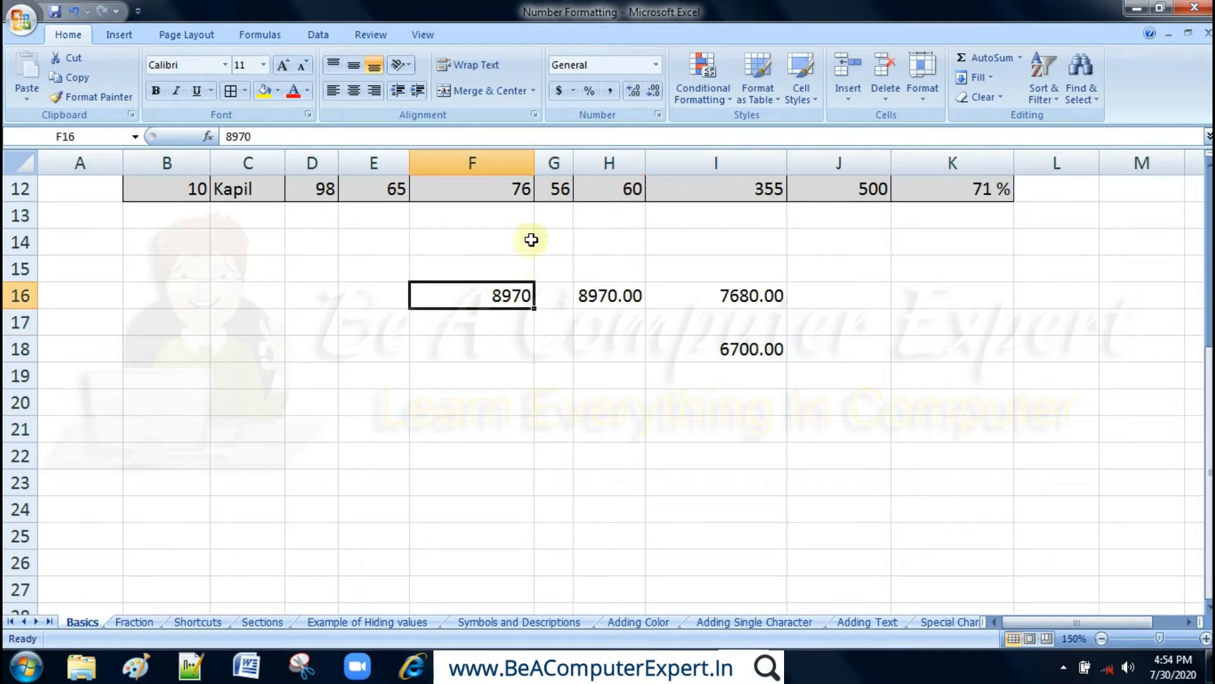
{"action": "left_click_drag", "start_coordinate": [835, 295], "coordinate": [849, 380]}
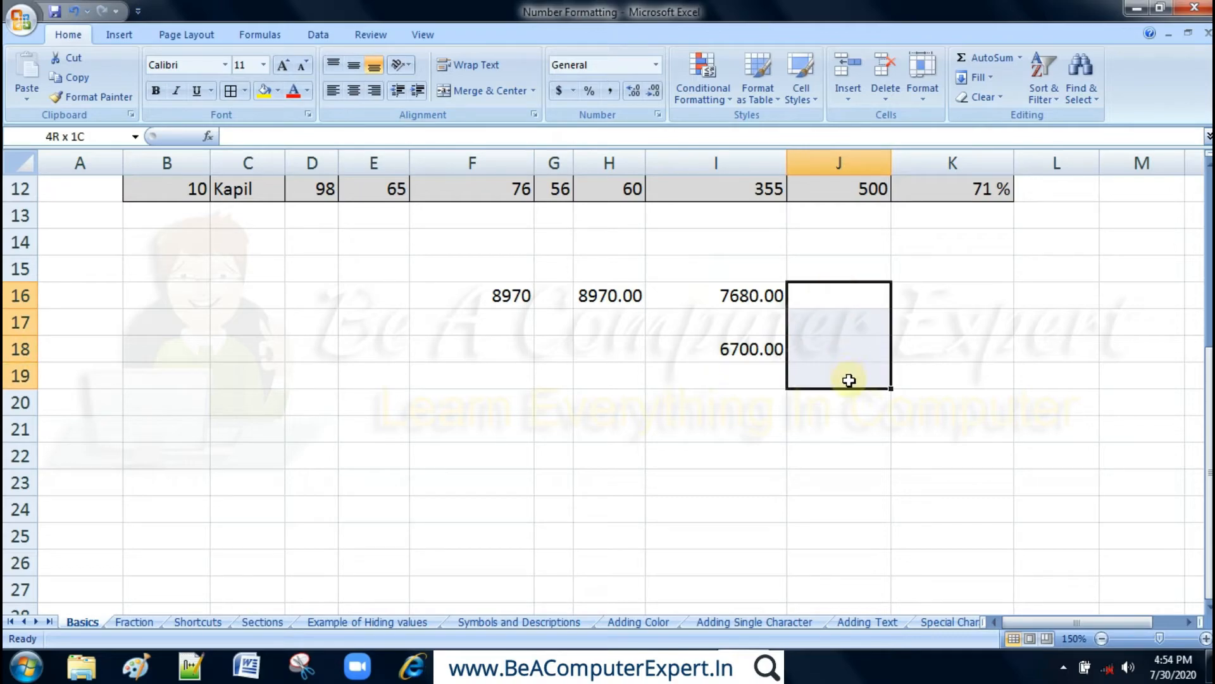
{"action": "left_click", "coordinate": [625, 382]}
{"action": "left_click", "coordinate": [608, 298]}
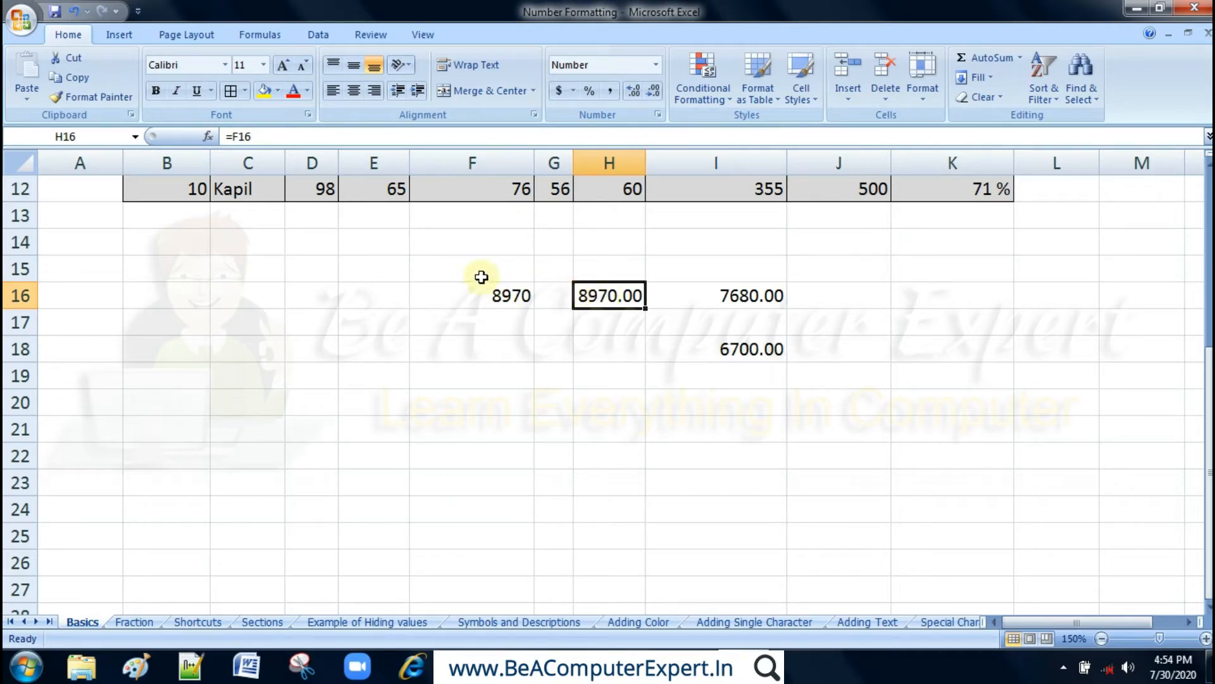
{"action": "left_click", "coordinate": [657, 66]}
{"action": "left_click", "coordinate": [668, 129]}
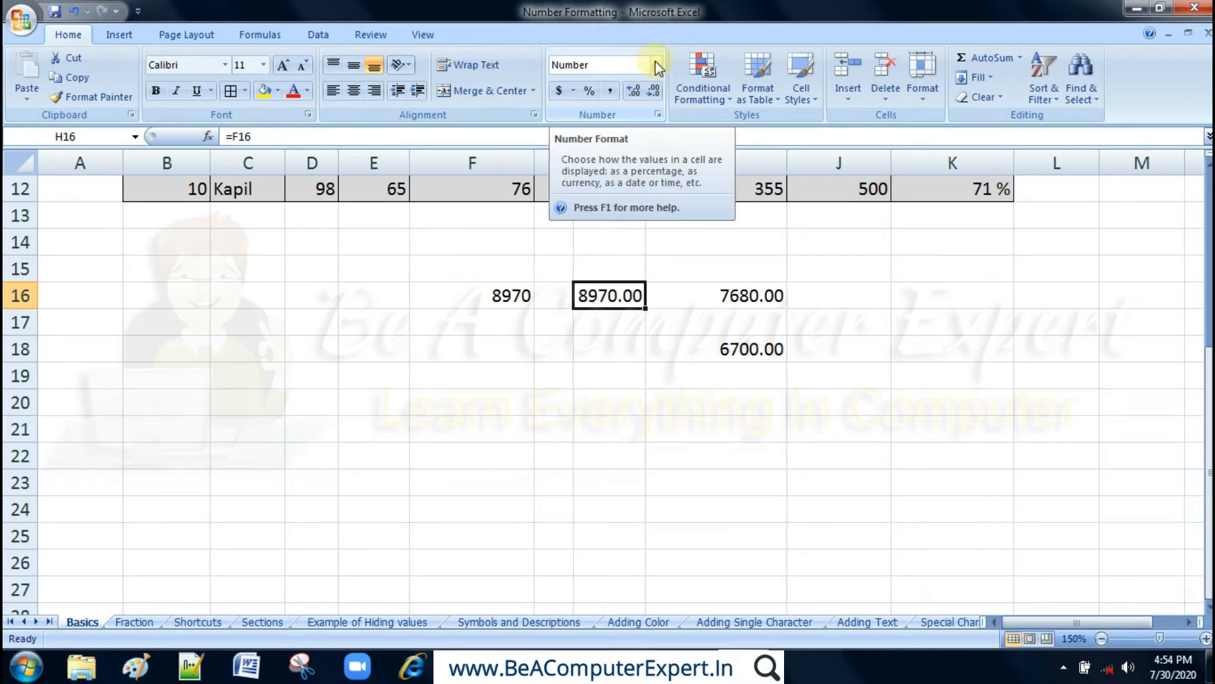
Step: Clear all contents and formatting from the sample range F15:J19
{"action": "left_click_drag", "start_coordinate": [481, 269], "coordinate": [820, 364]}
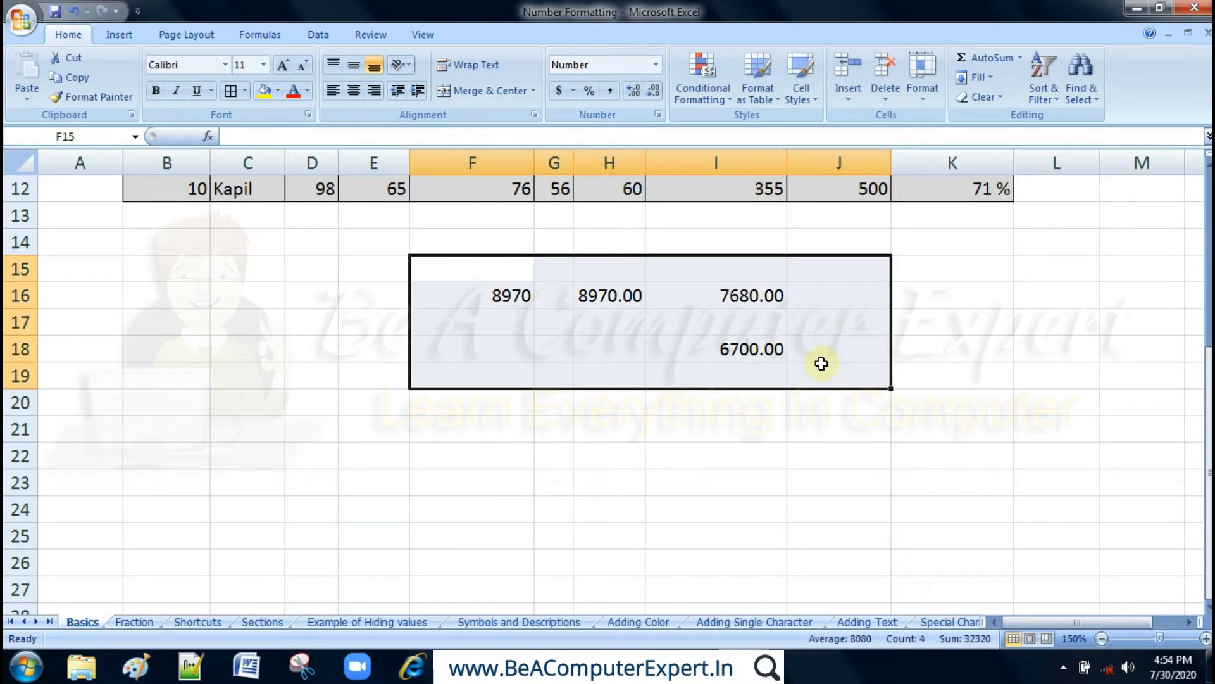
{"action": "left_click", "coordinate": [979, 97]}
{"action": "left_click", "coordinate": [997, 120]}
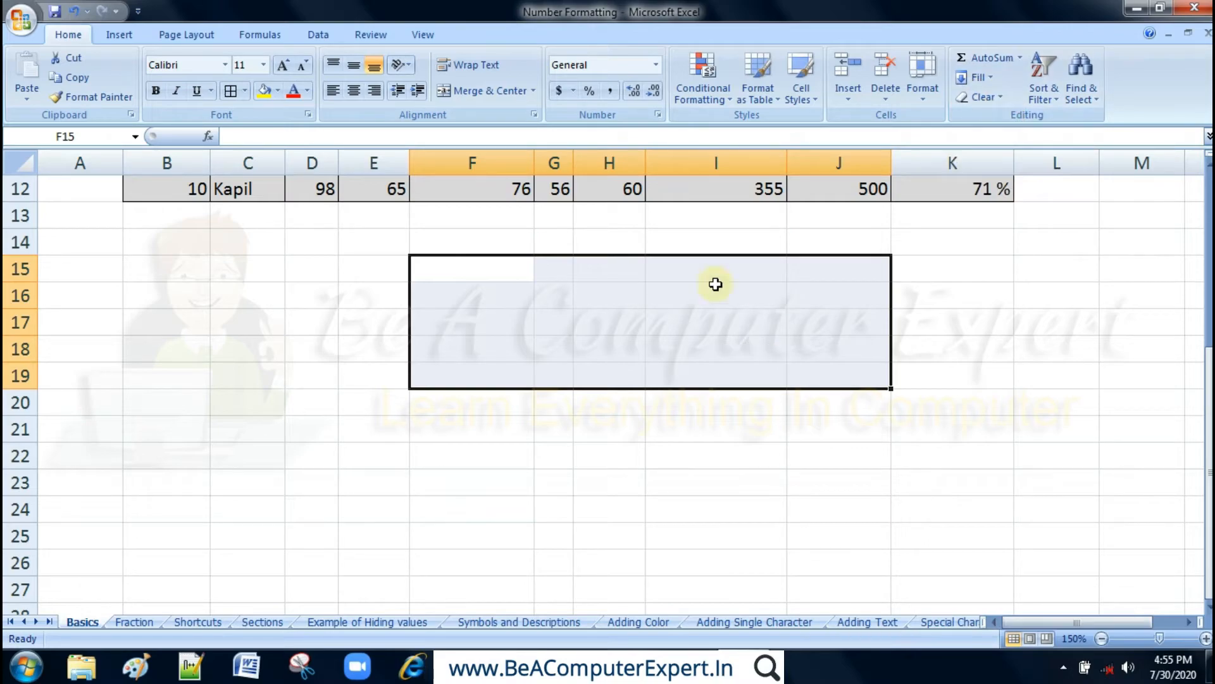
Step: Browse the number formats for the empty cell F16 and enter the sample number 7800 there
{"action": "left_click", "coordinate": [566, 271]}
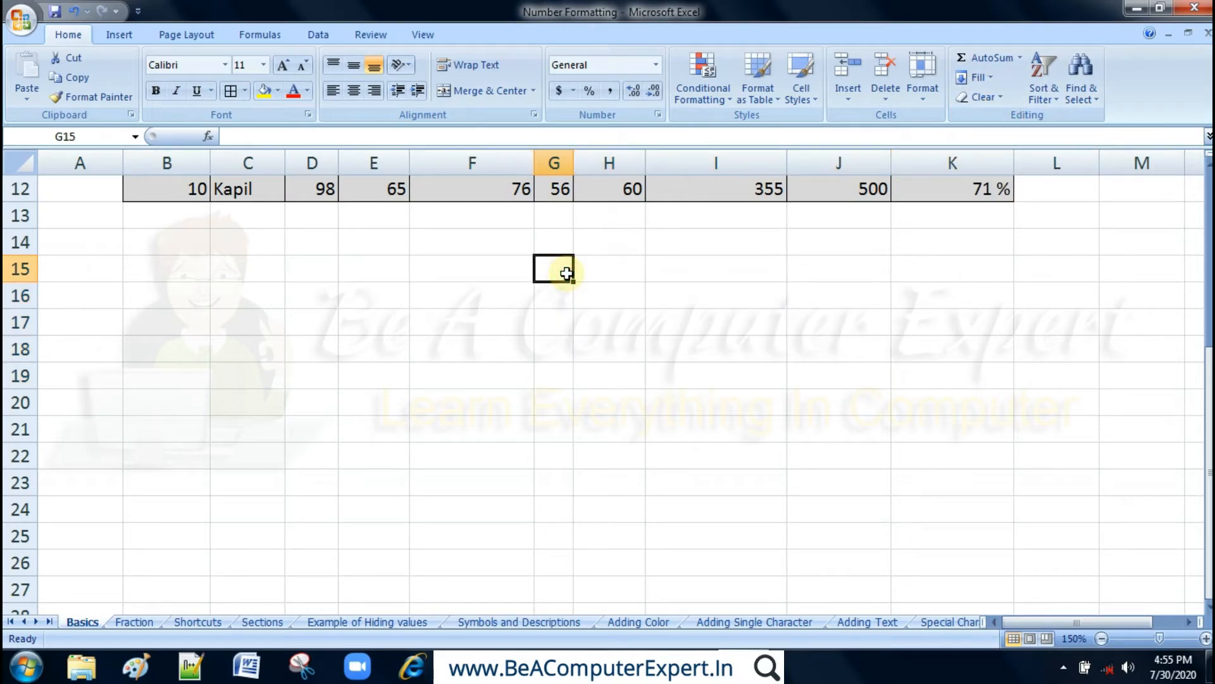
{"action": "left_click", "coordinate": [528, 292]}
{"action": "left_click", "coordinate": [656, 64]}
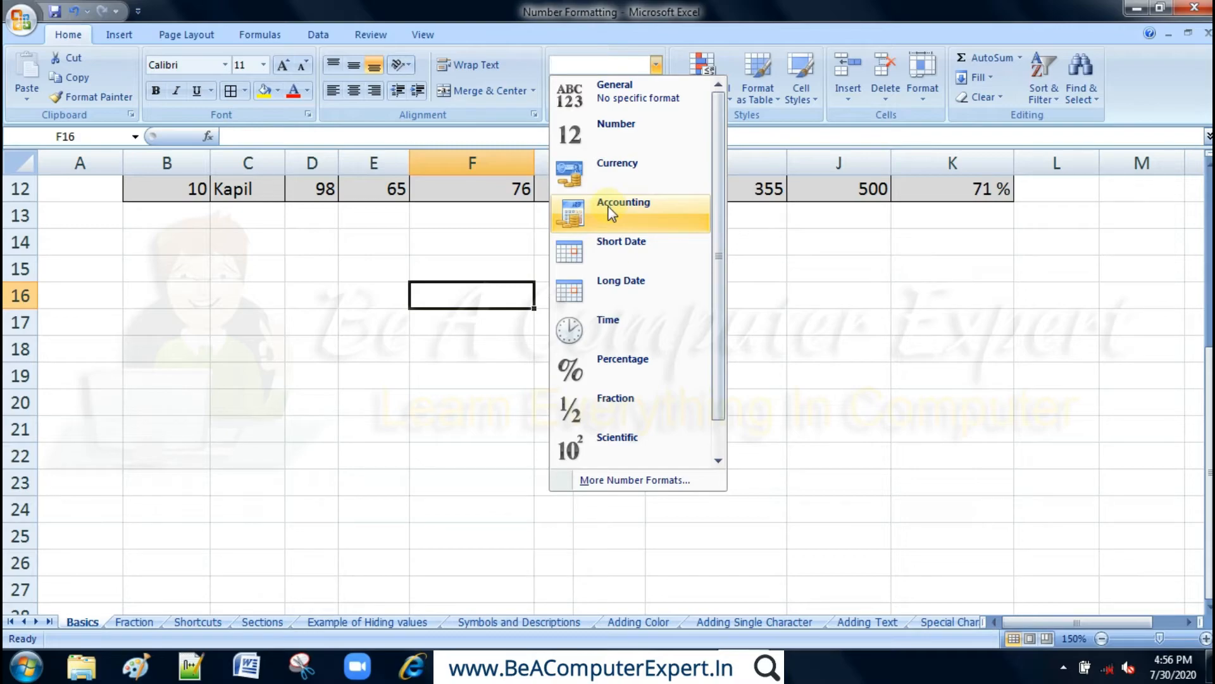
{"action": "left_click", "coordinate": [476, 301]}
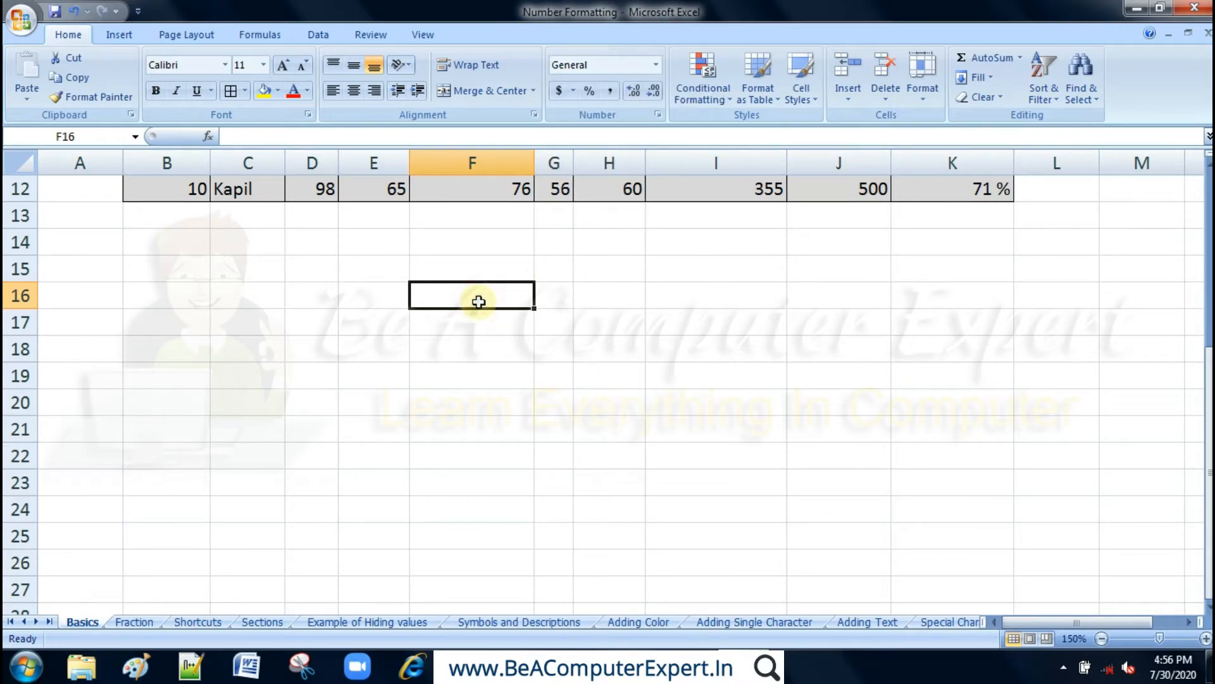
{"action": "type", "text": "7800"}
{"action": "key", "text": "Return"}
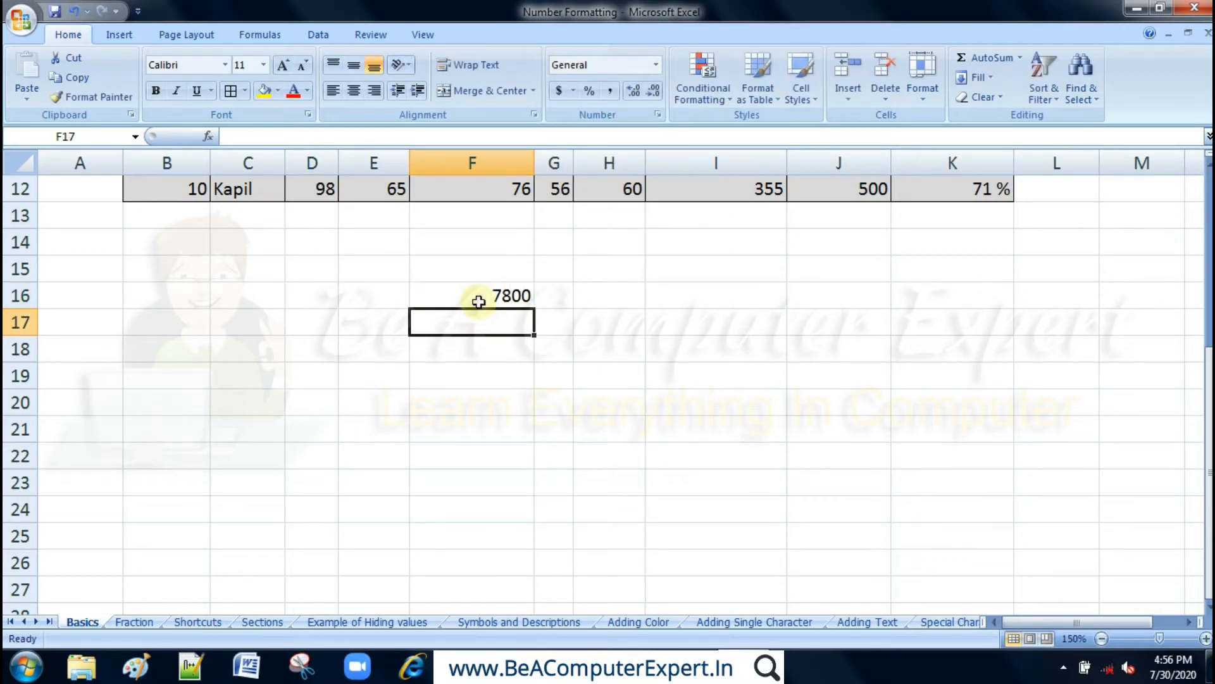
Step: Apply the Currency format to the sample value in F16, and replace it with the Accounting format
{"action": "left_click", "coordinate": [478, 300]}
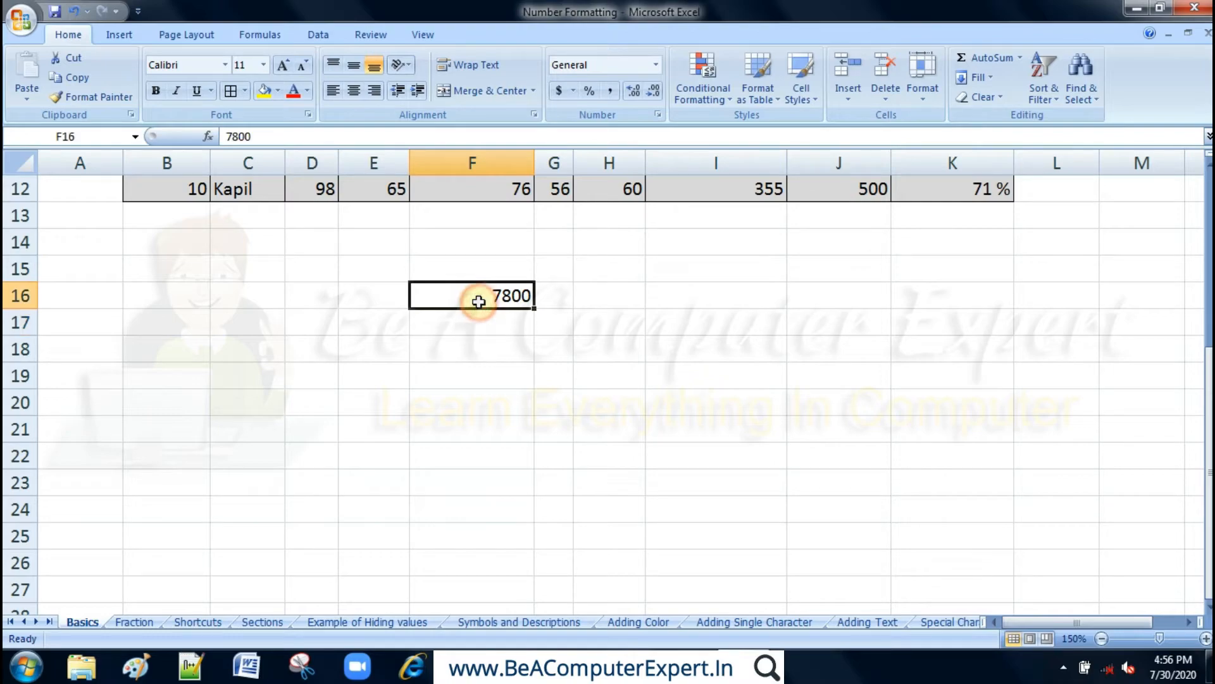
{"action": "left_click", "coordinate": [653, 66]}
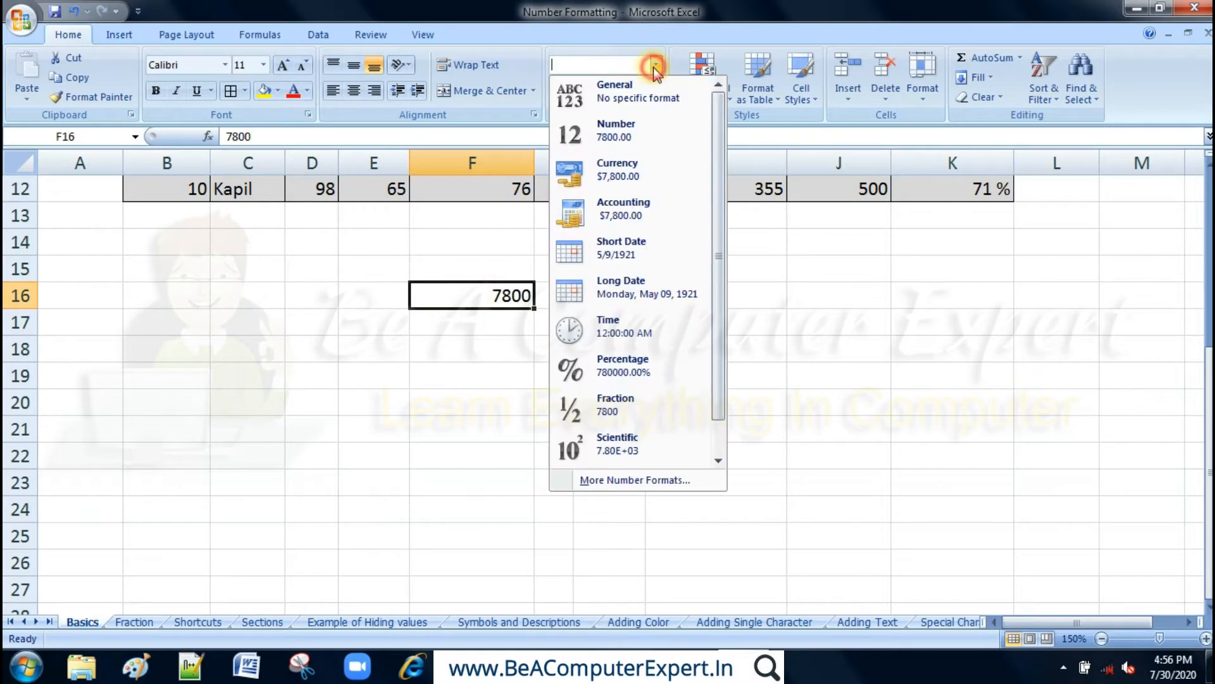
{"action": "left_click", "coordinate": [613, 186]}
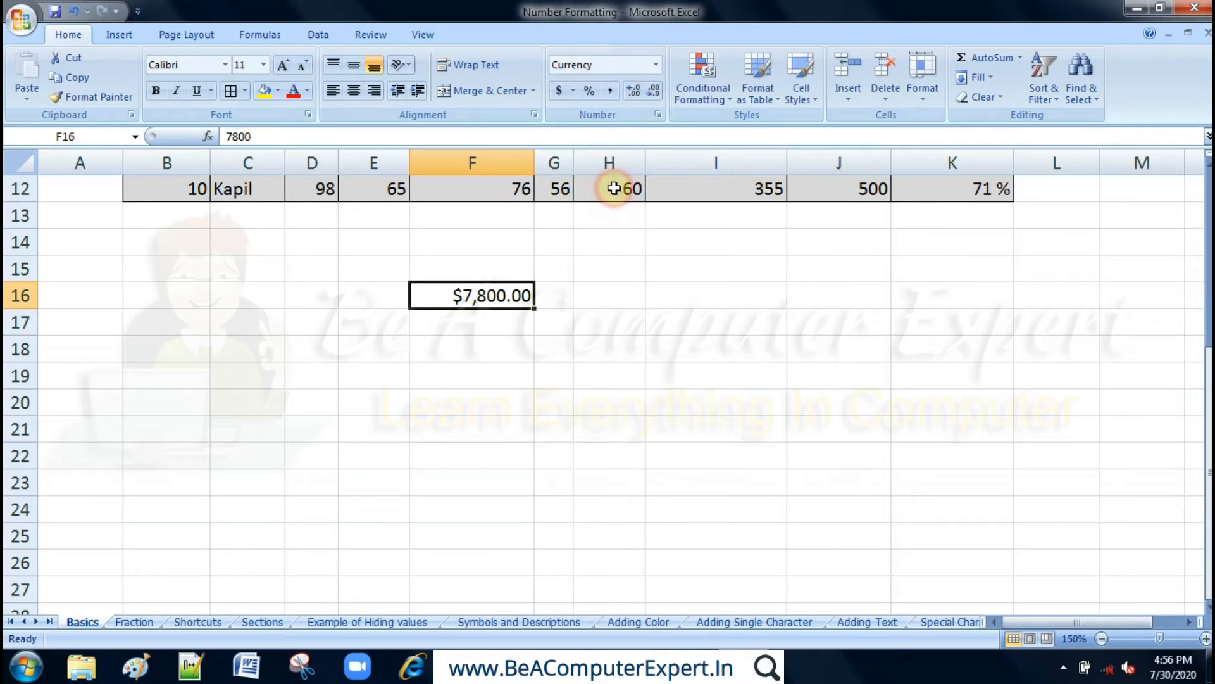
{"action": "left_click", "coordinate": [655, 64]}
{"action": "left_click", "coordinate": [654, 214]}
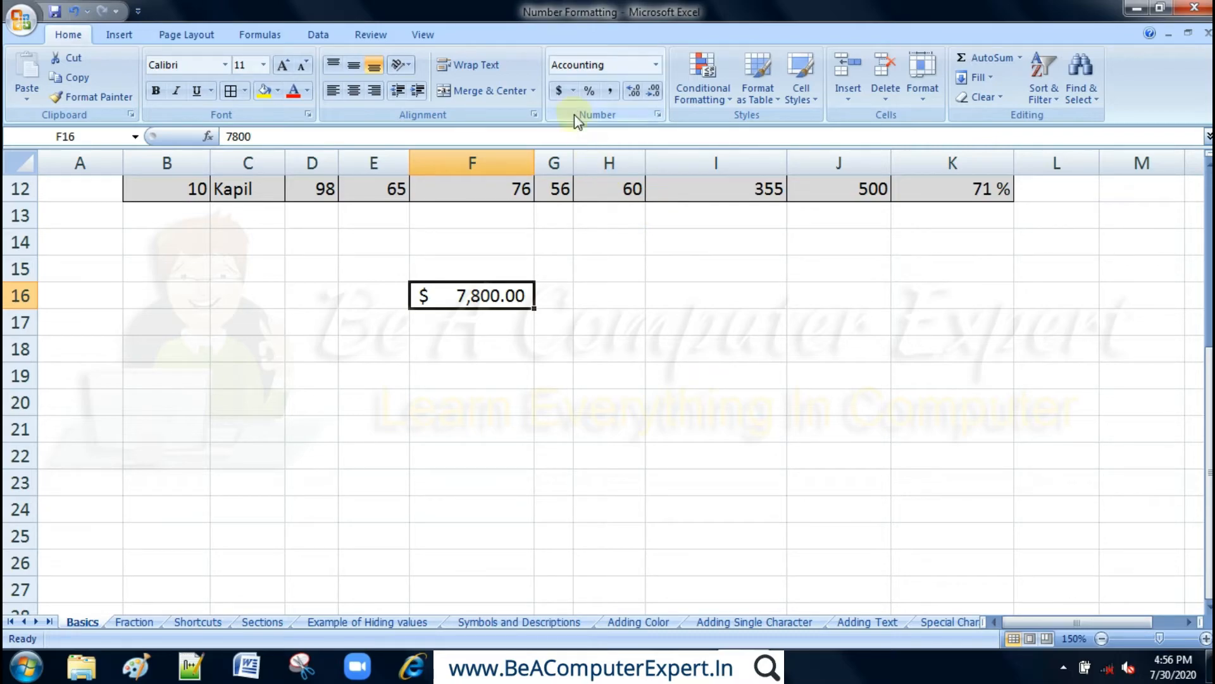
Step: View the currency symbol options for the Accounting format and the date formats offered for the empty cell F18
{"action": "left_click", "coordinate": [573, 90]}
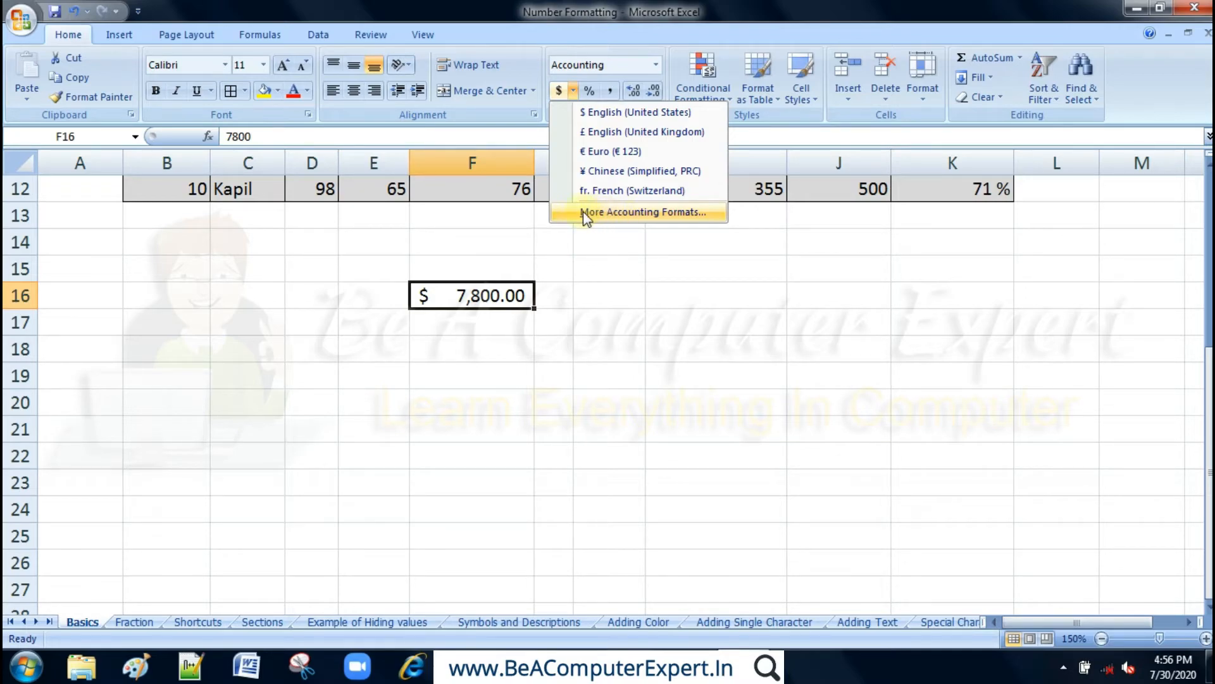
{"action": "left_click", "coordinate": [481, 345]}
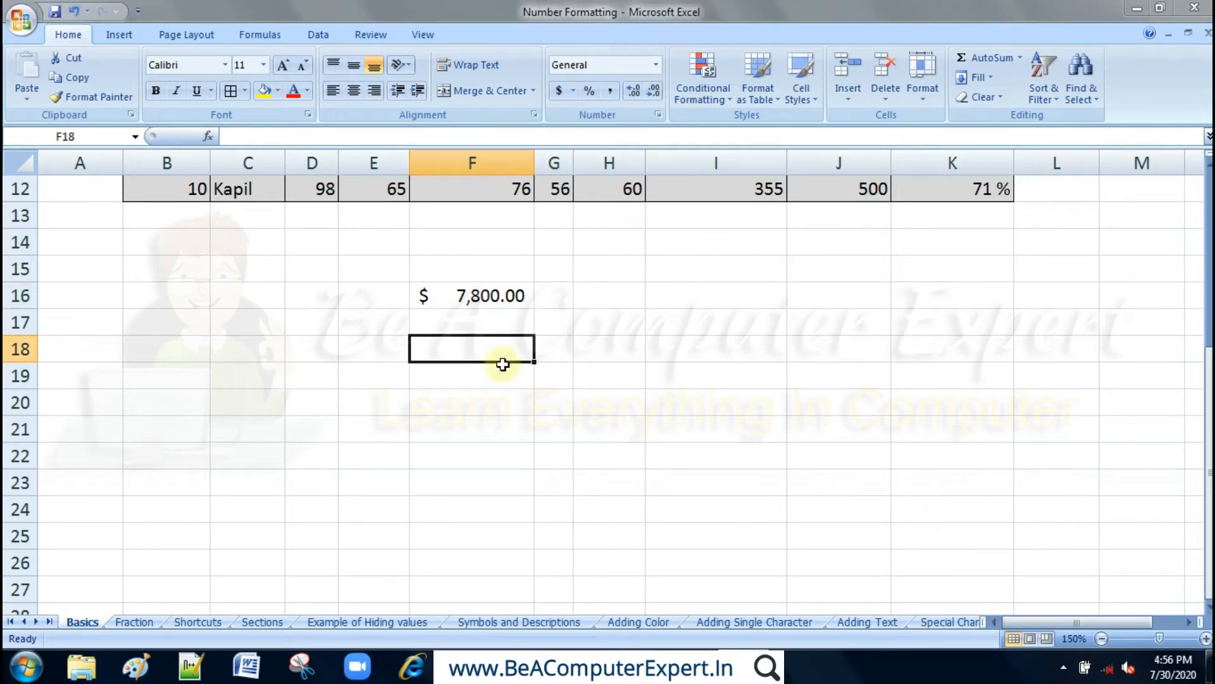
{"action": "left_click", "coordinate": [656, 64]}
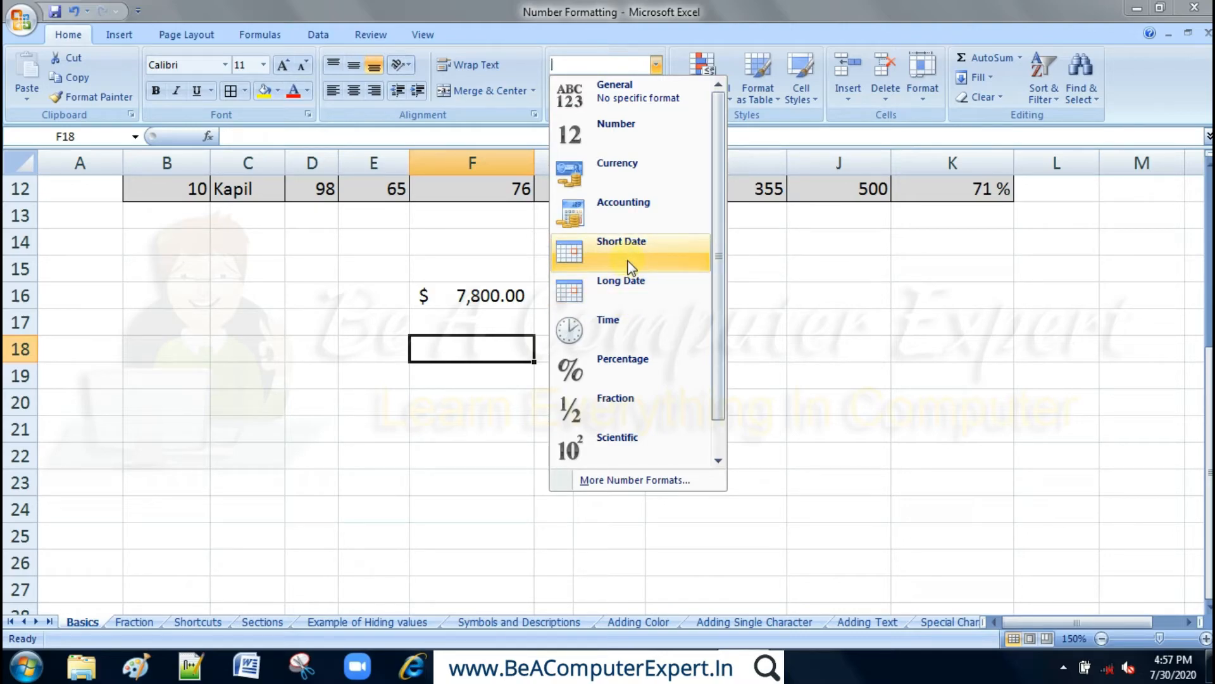
{"action": "left_click", "coordinate": [503, 357]}
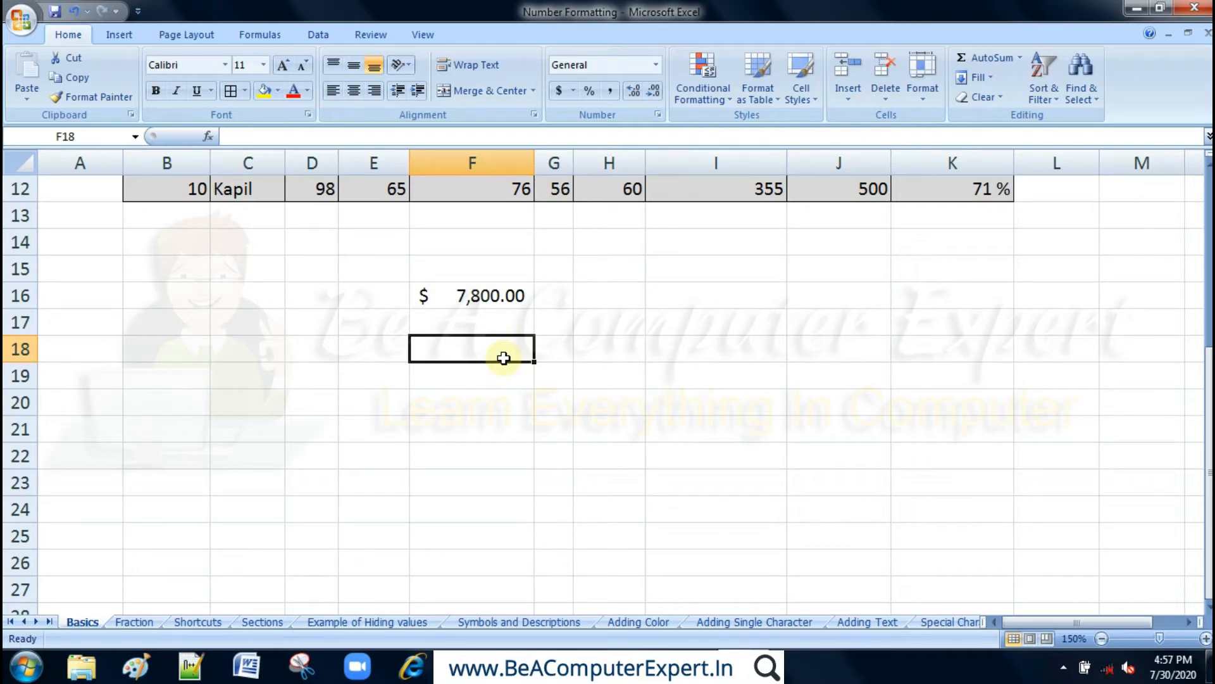
Step: Enter the date 7/23/2020 in F18 and apply the Short Date format to it
{"action": "type", "text": "7"}
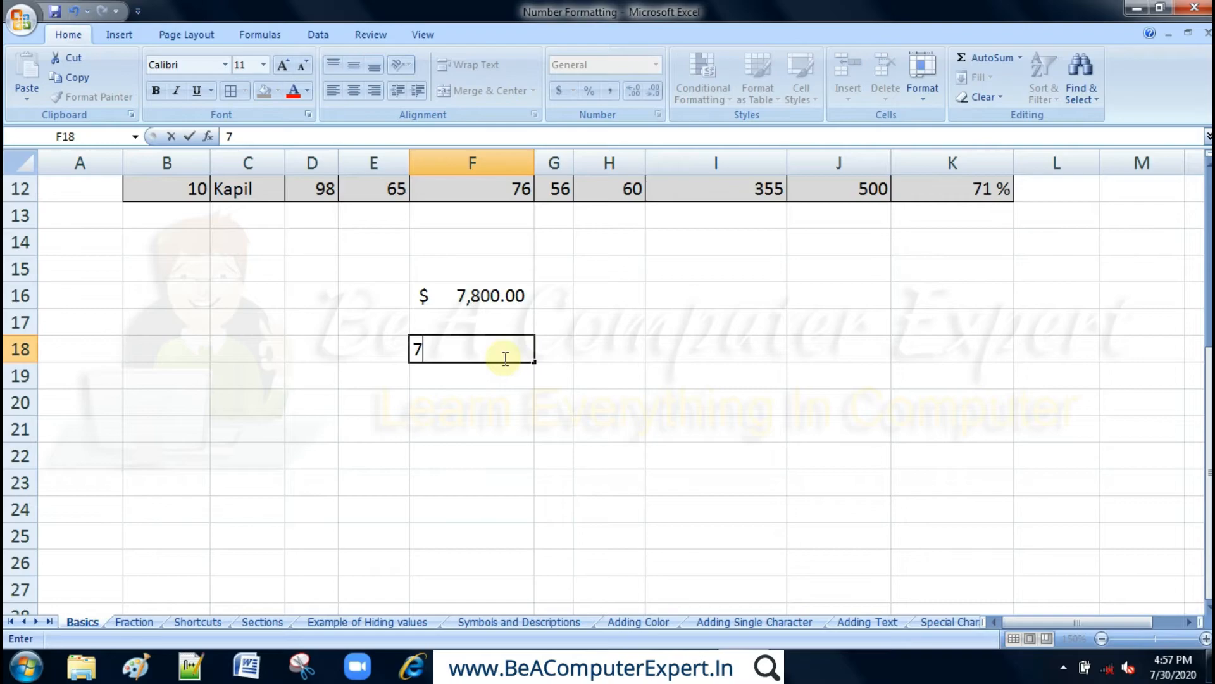
{"action": "type", "text": "/23/2020"}
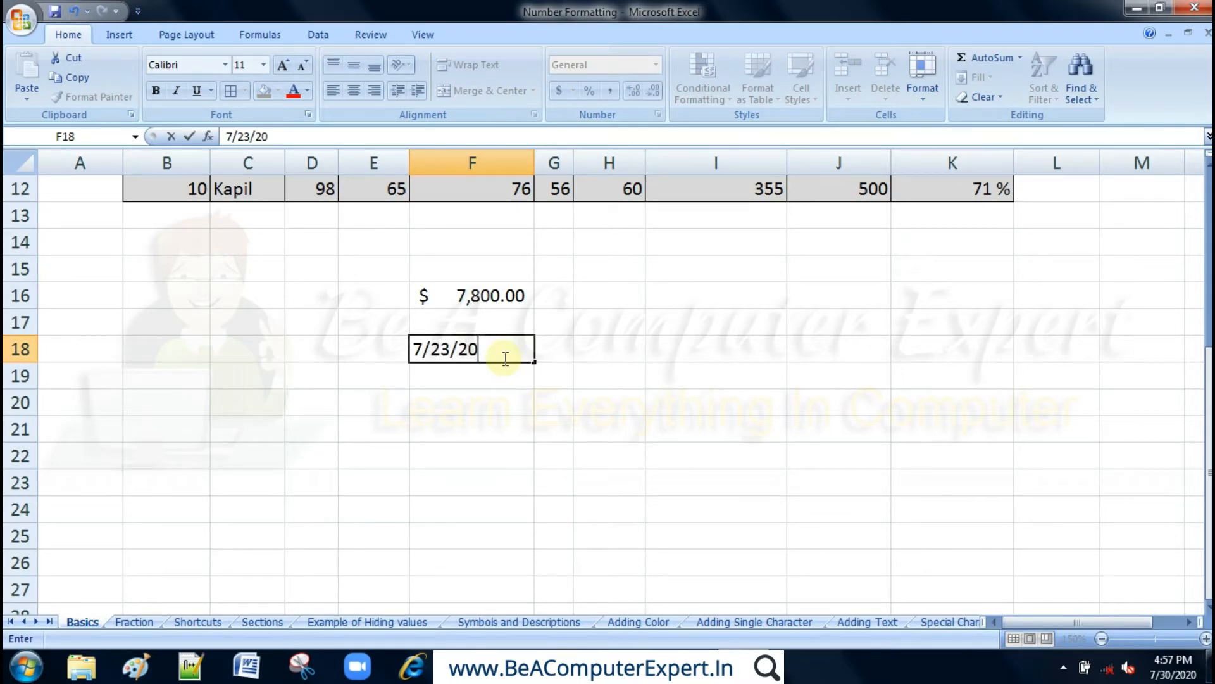
{"action": "key", "text": "Return"}
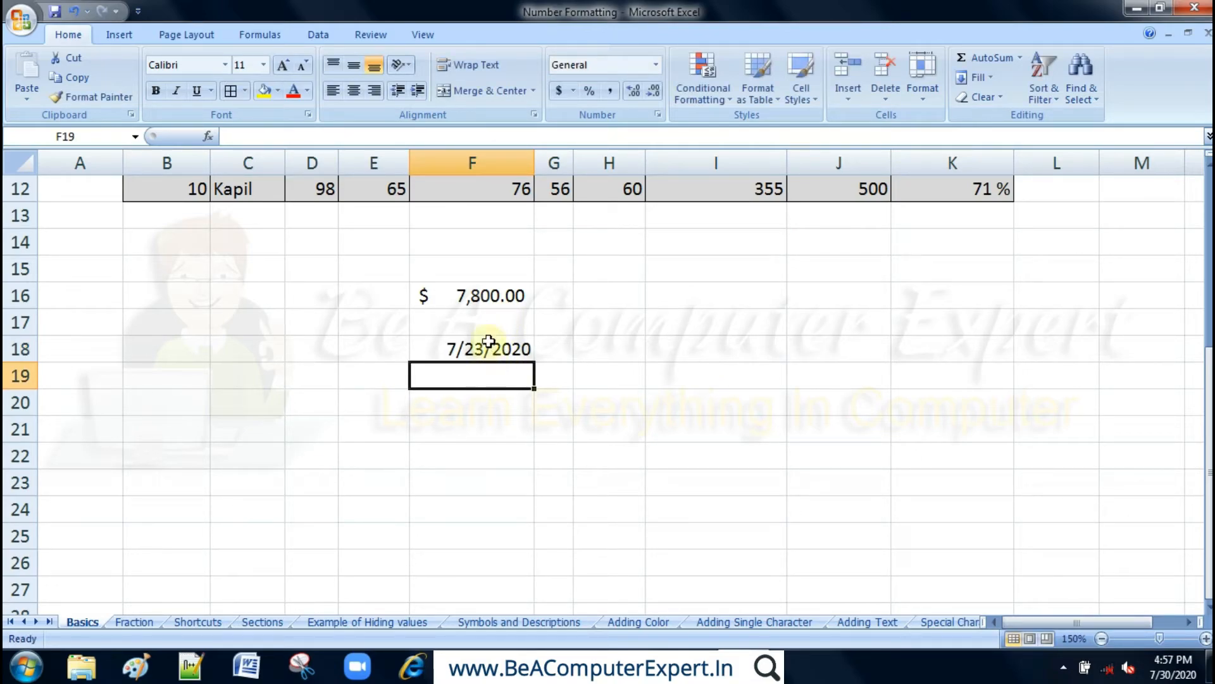
{"action": "left_click", "coordinate": [485, 342]}
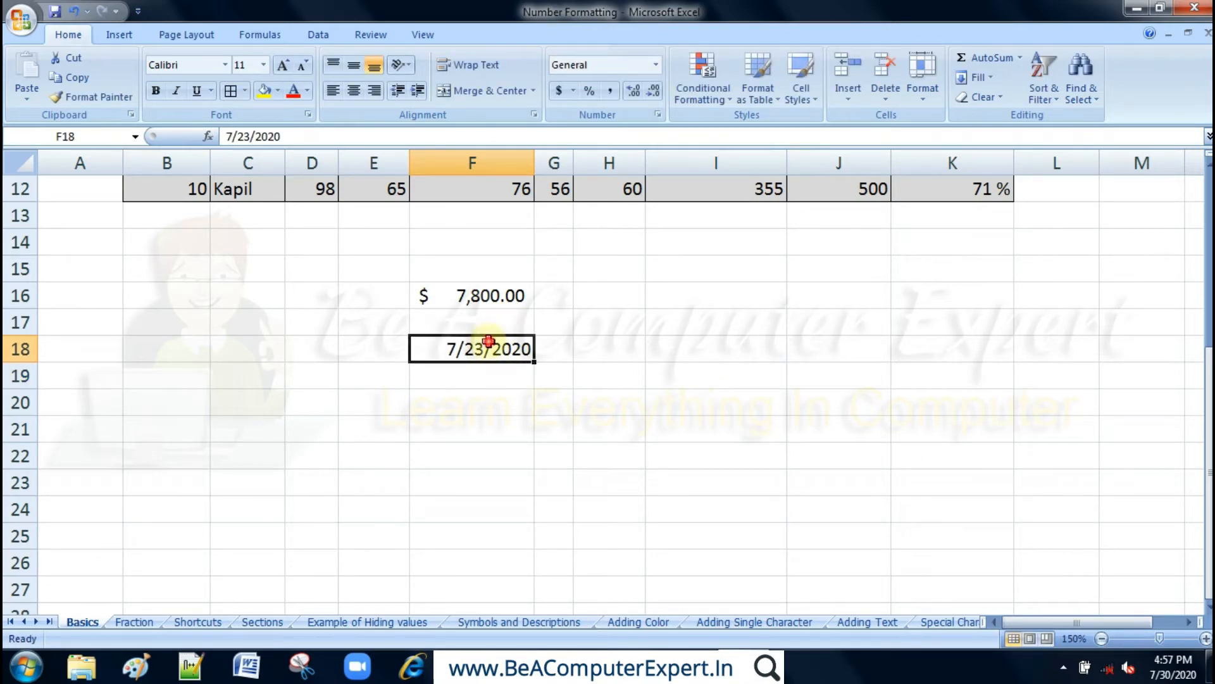
{"action": "left_click", "coordinate": [656, 65]}
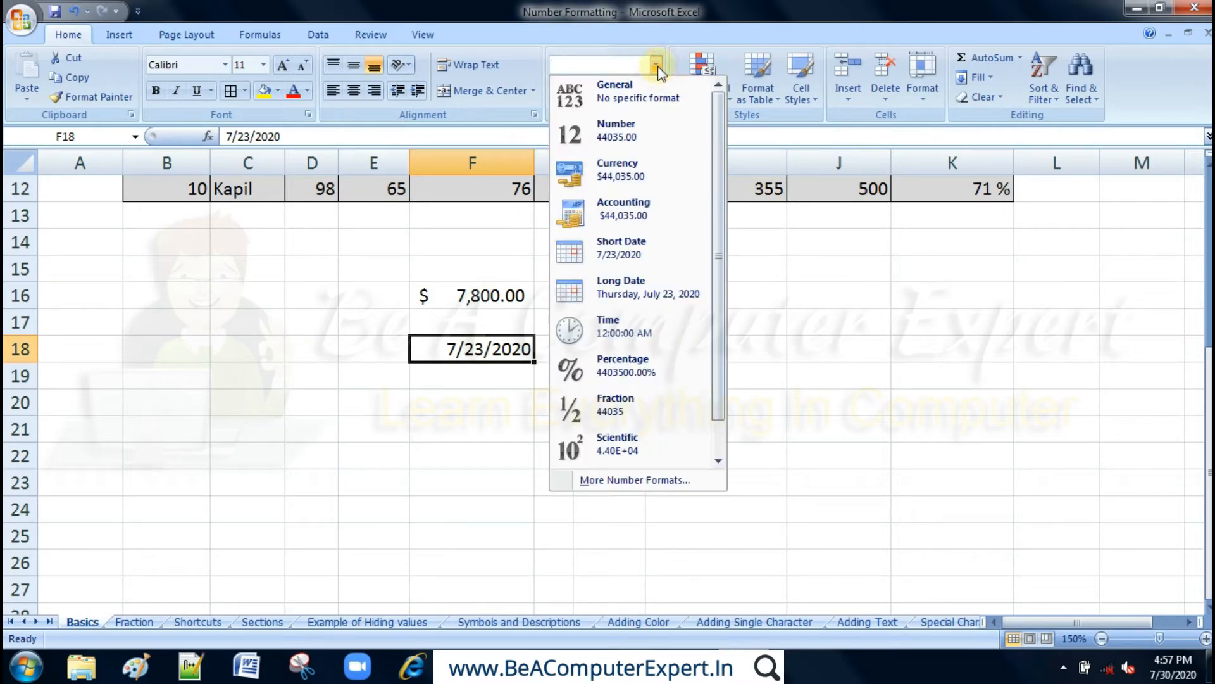
{"action": "left_click", "coordinate": [623, 250]}
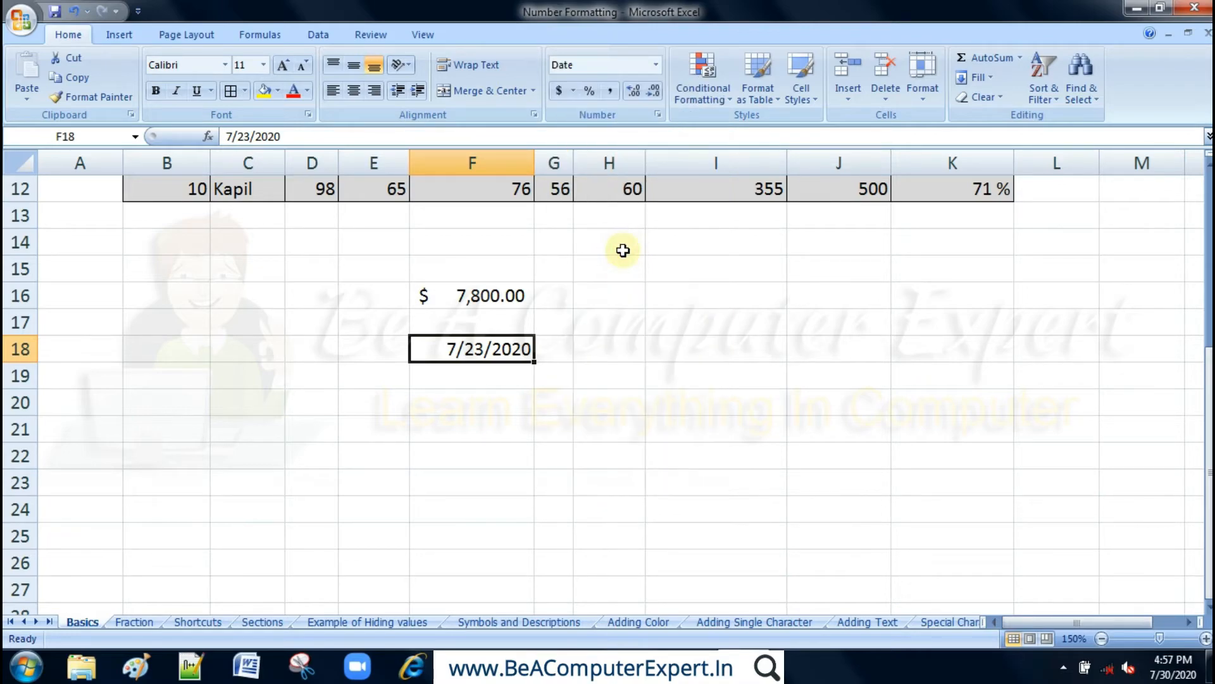
Step: Apply the Long Date format to the date in F18, and switch it back to Short Date
{"action": "left_click", "coordinate": [656, 64]}
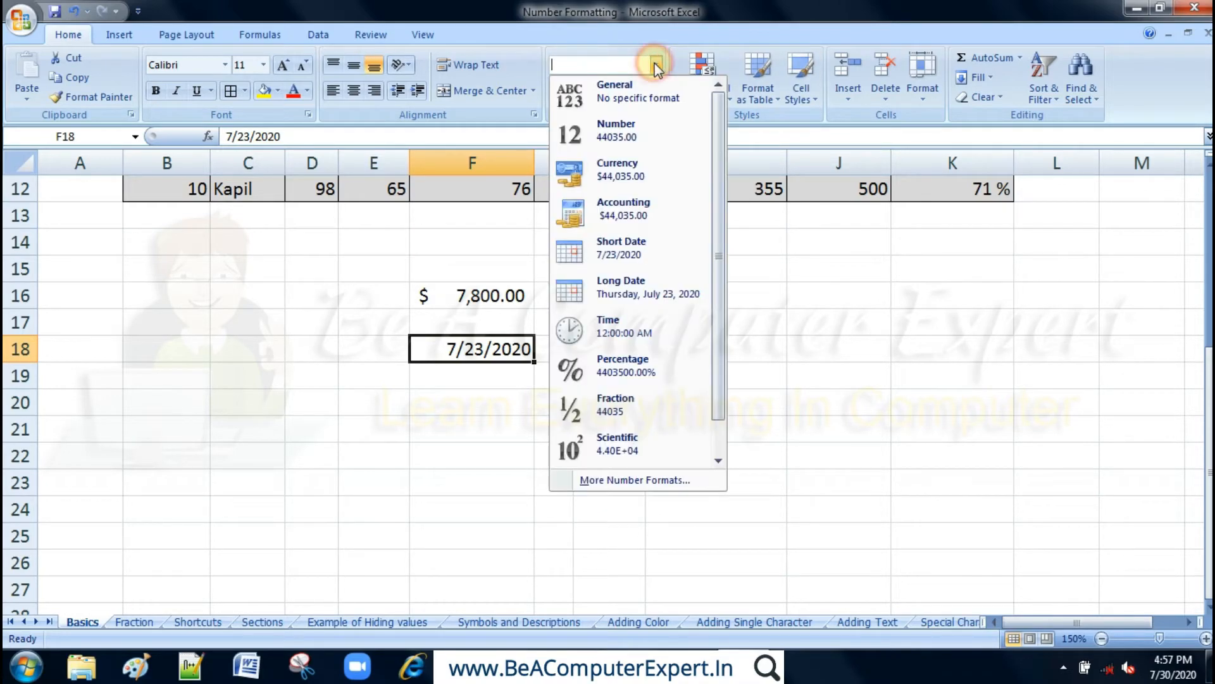
{"action": "left_click", "coordinate": [629, 291]}
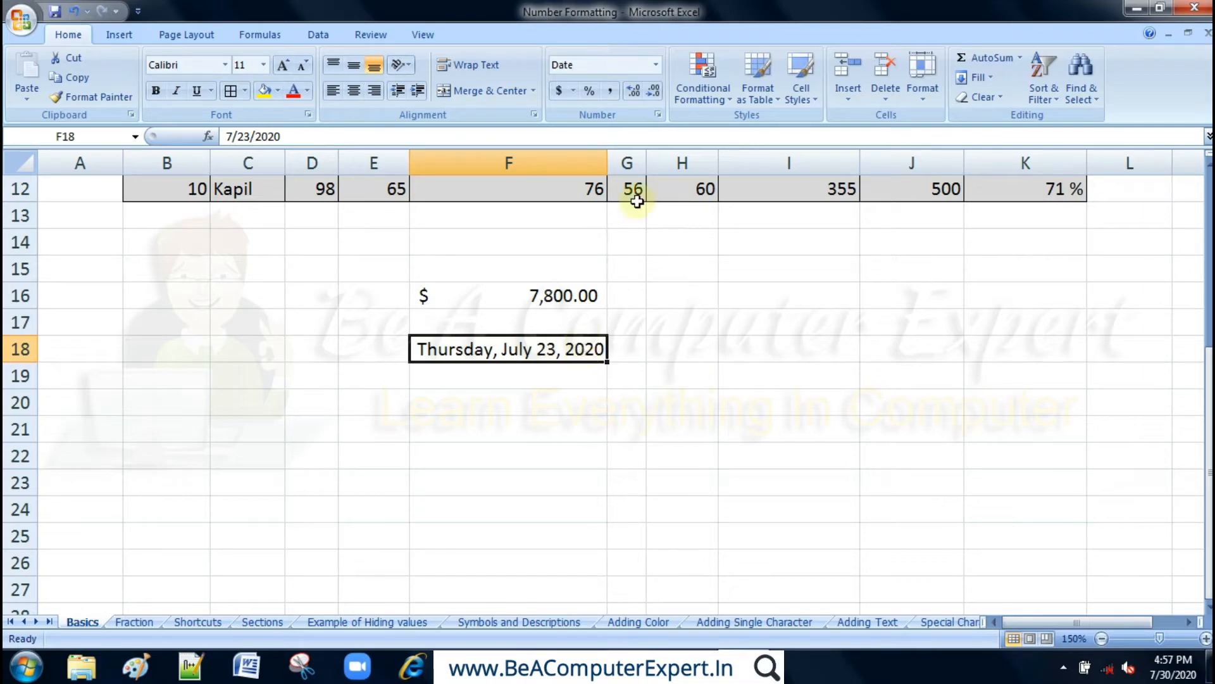
{"action": "left_click", "coordinate": [656, 64]}
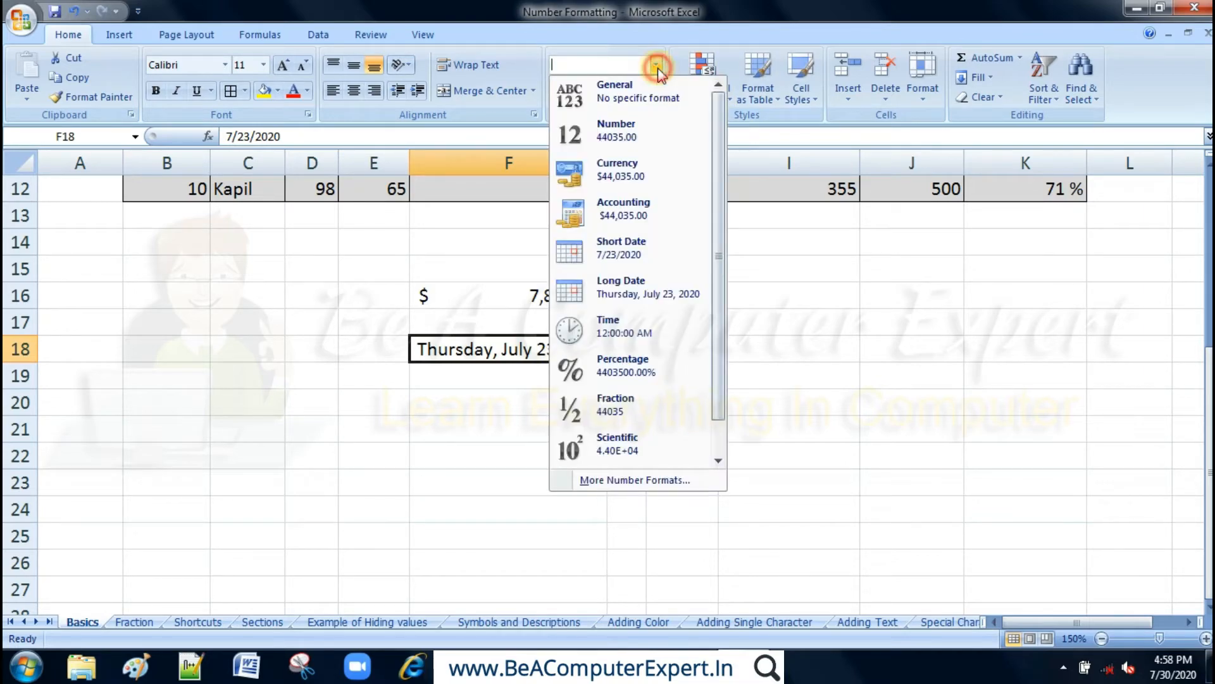
{"action": "left_click", "coordinate": [619, 257]}
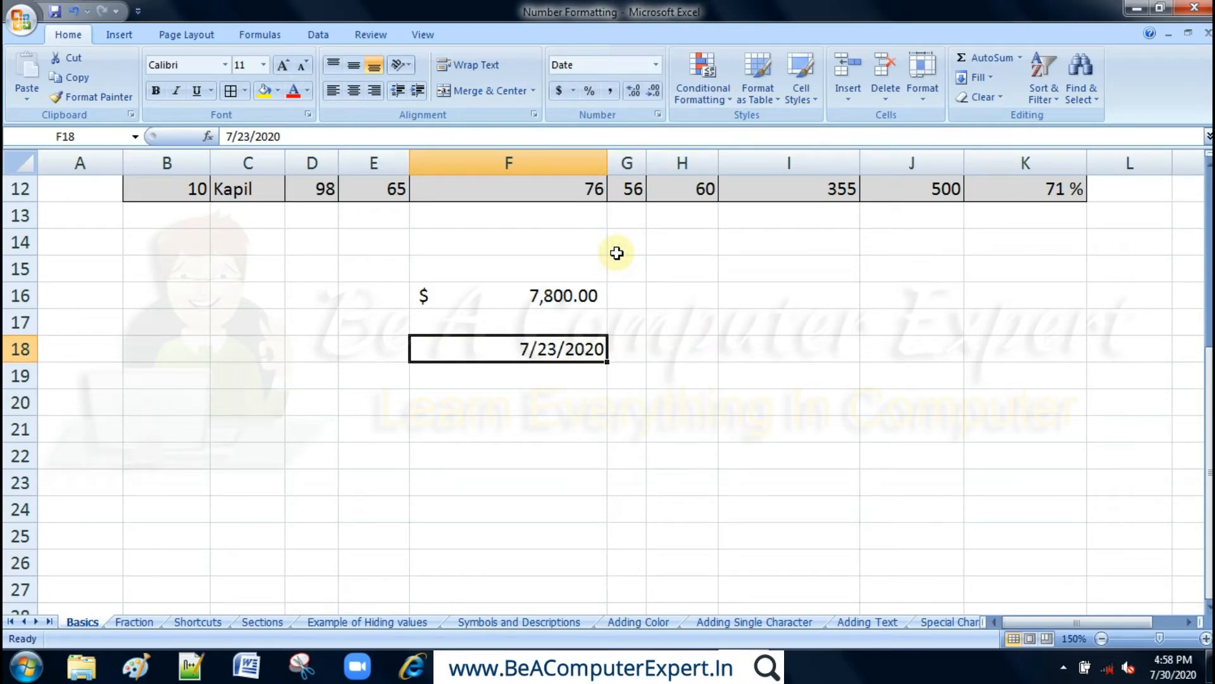
Step: Enter the time 14:30 in cell F20, two rows below the sample date
{"action": "left_click", "coordinate": [543, 397]}
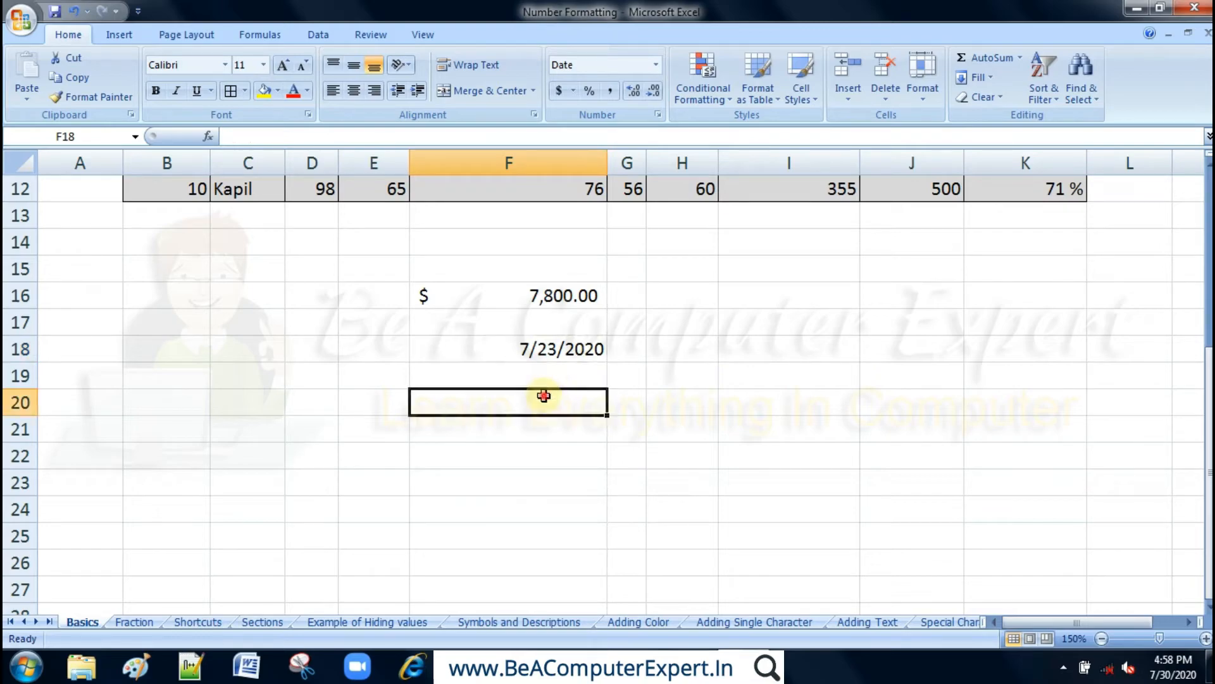
{"action": "left_click", "coordinate": [659, 64]}
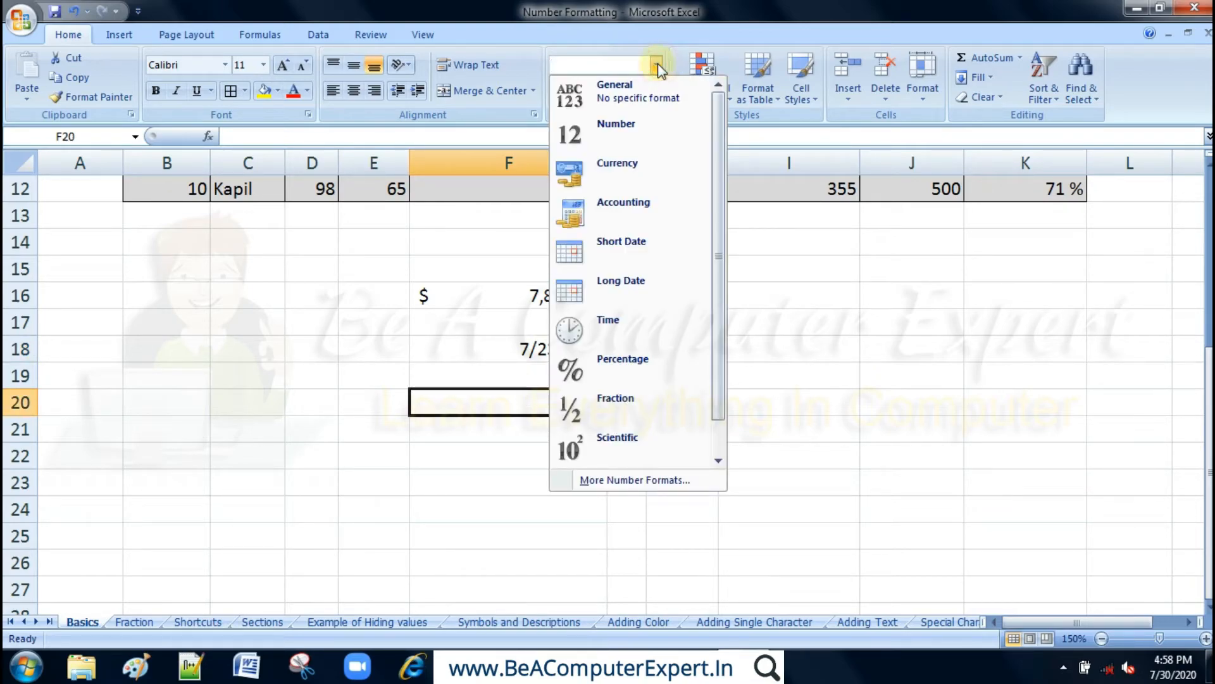
{"action": "left_click", "coordinate": [509, 395]}
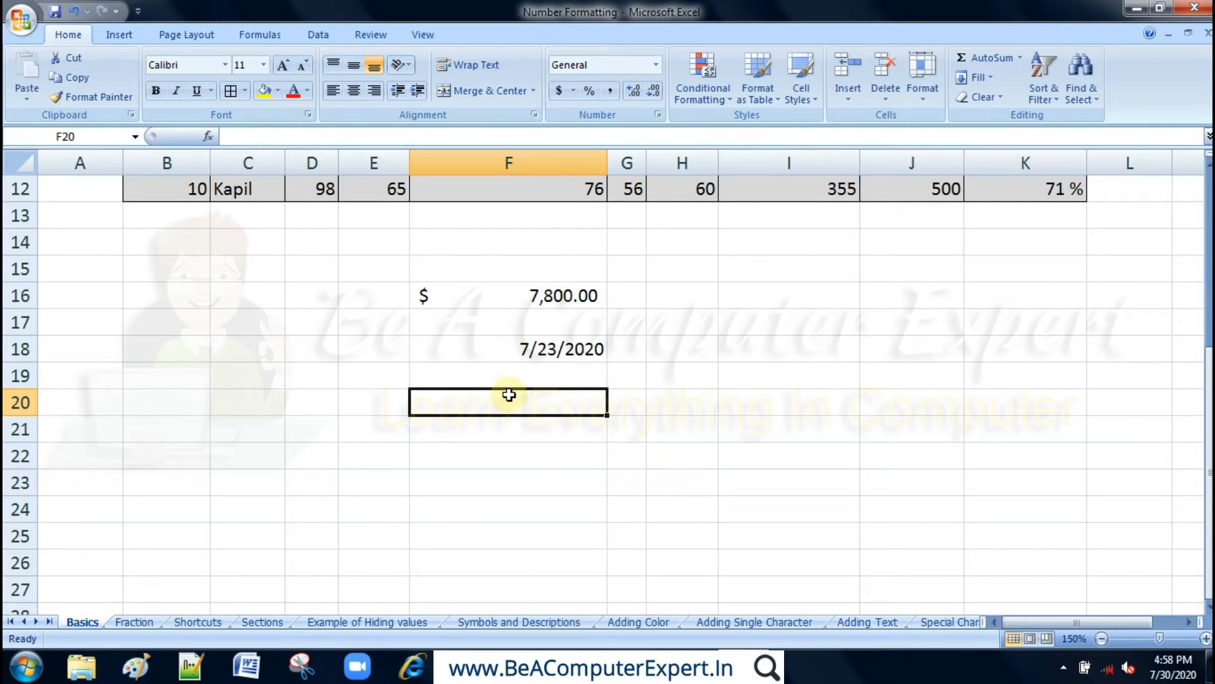
{"action": "type", "text": "14"}
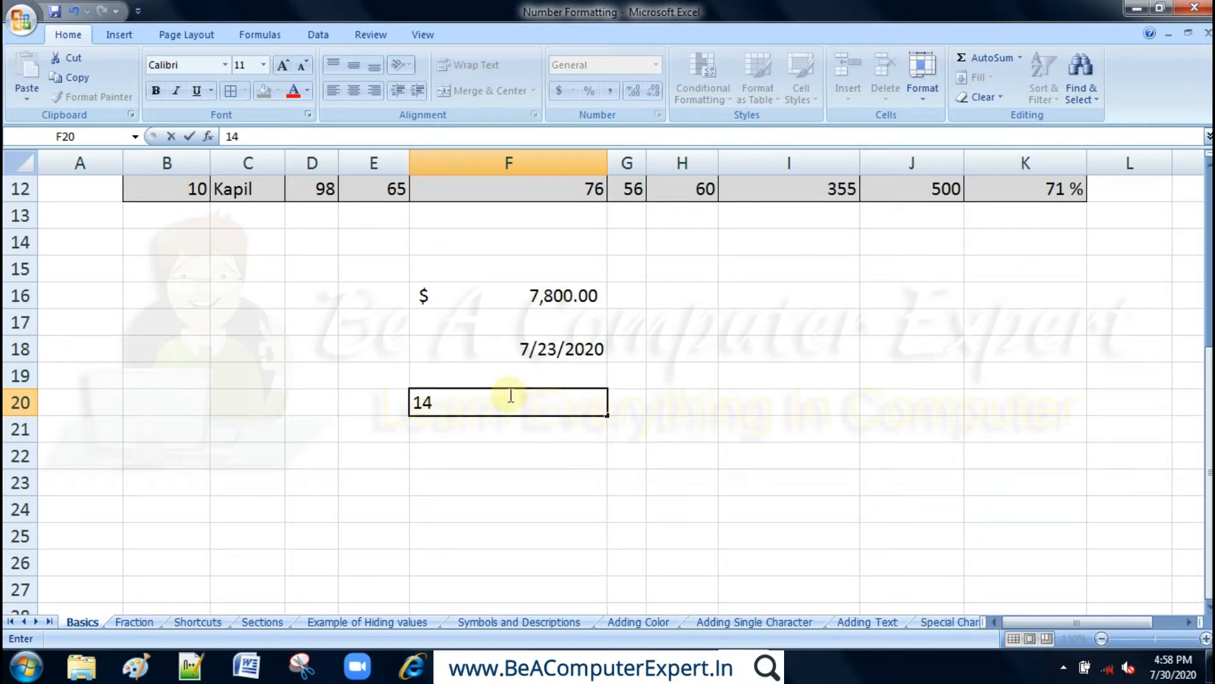
{"action": "type", "text": ":30"}
{"action": "key", "text": "Return"}
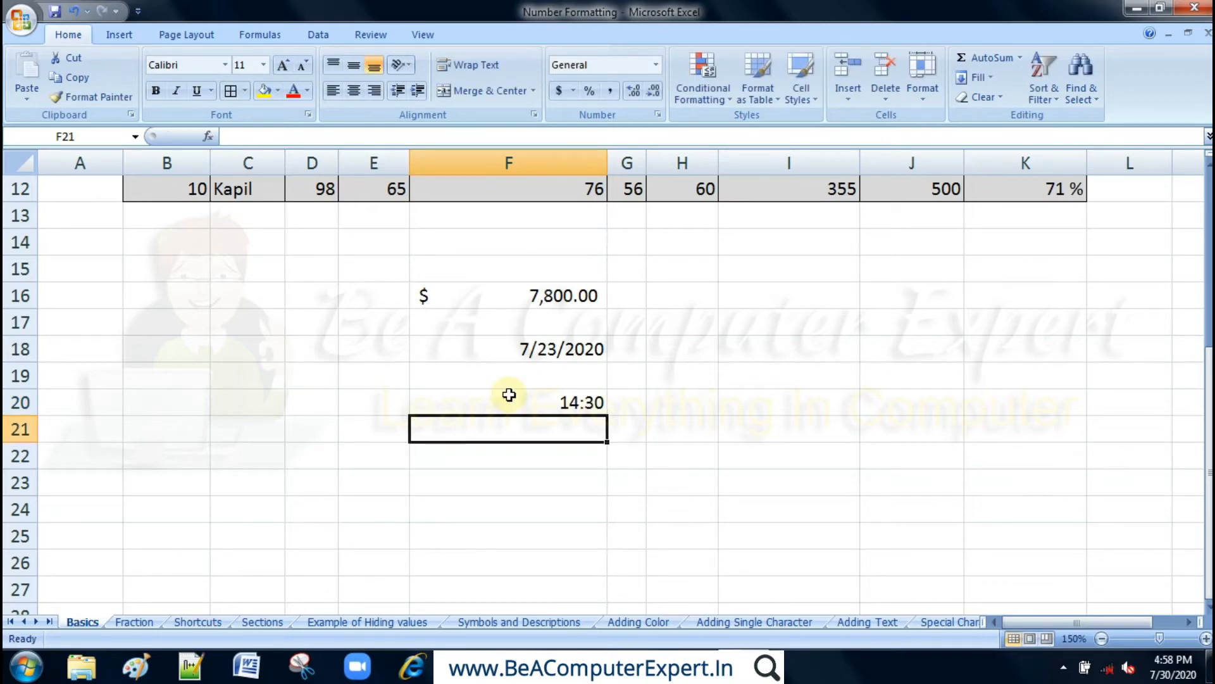
Step: Apply the Time format to the sample time in F20
{"action": "left_click", "coordinate": [509, 395]}
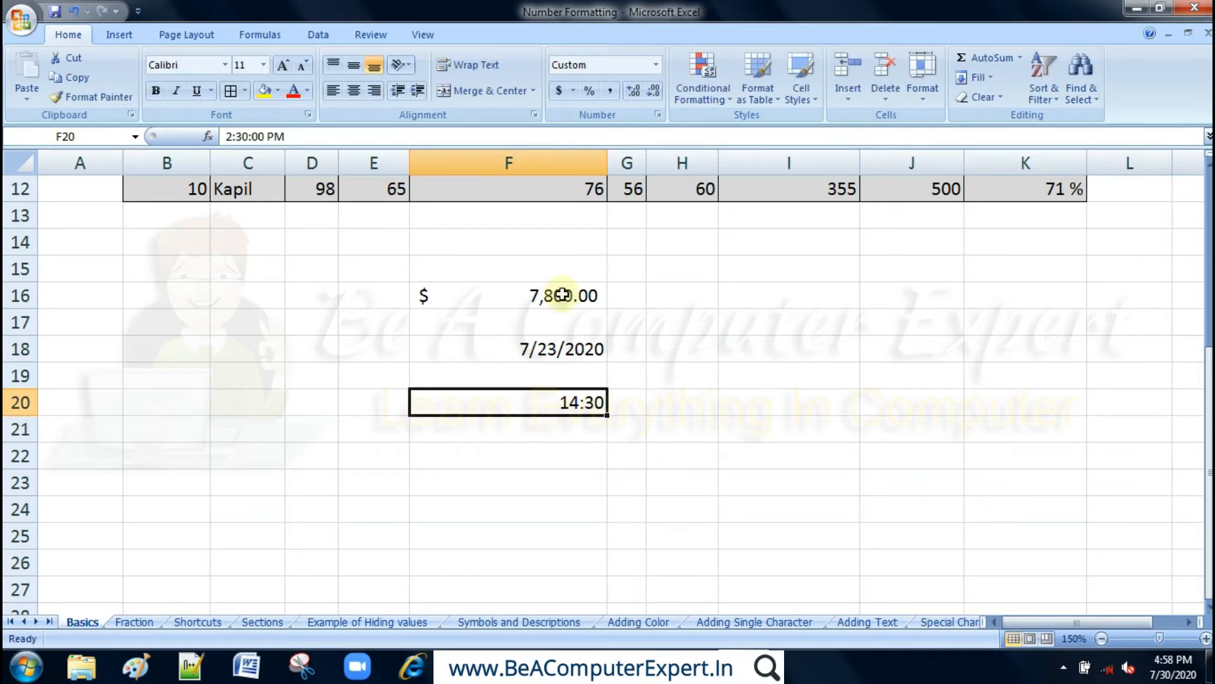
{"action": "left_click", "coordinate": [653, 67]}
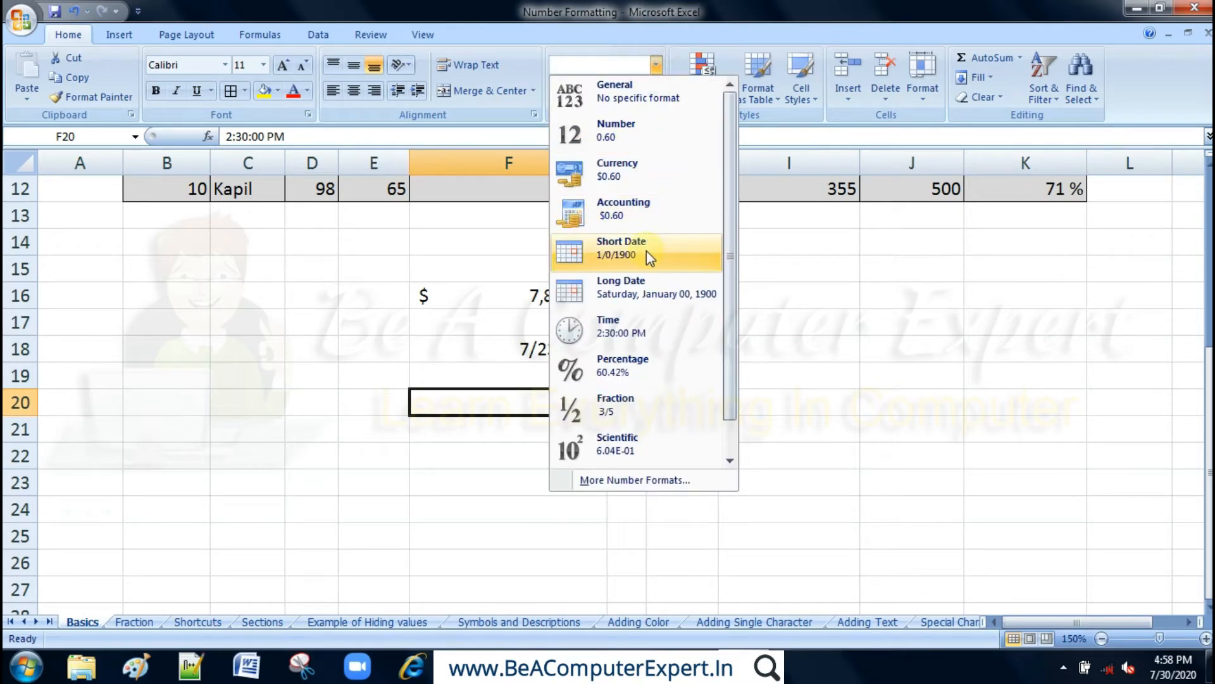
{"action": "left_click", "coordinate": [632, 327]}
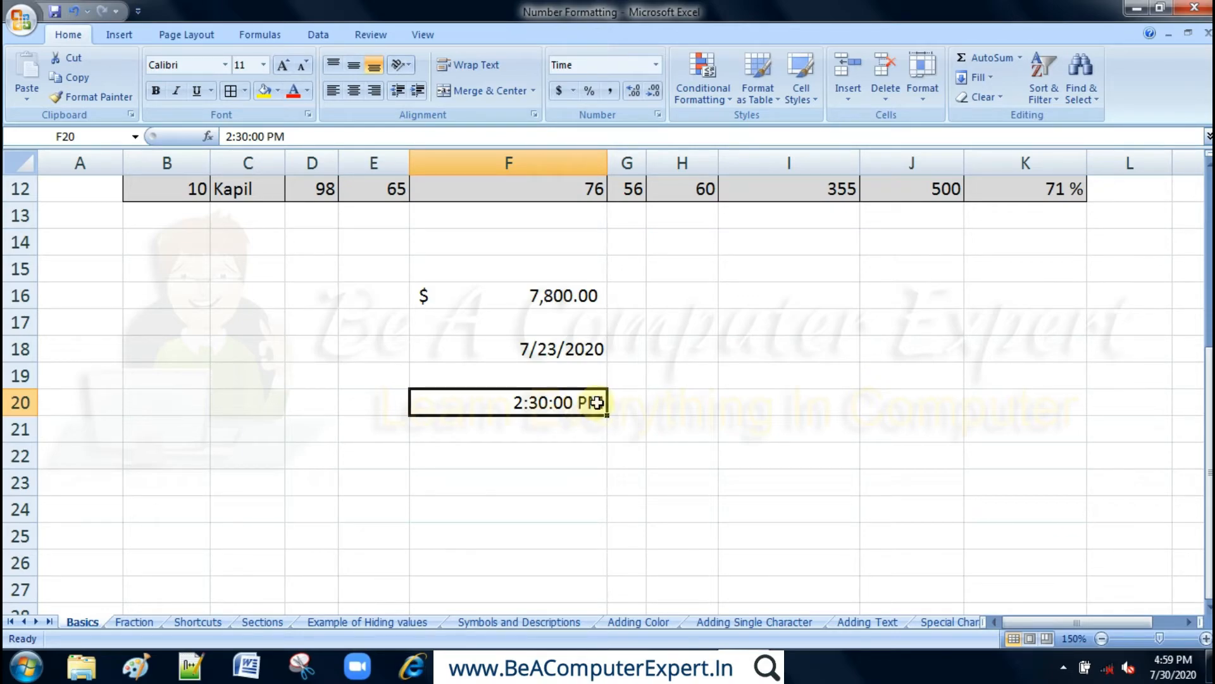
Step: Look over the Percentage and Fraction entries among the number formats for the empty cell F22
{"action": "left_click", "coordinate": [543, 459]}
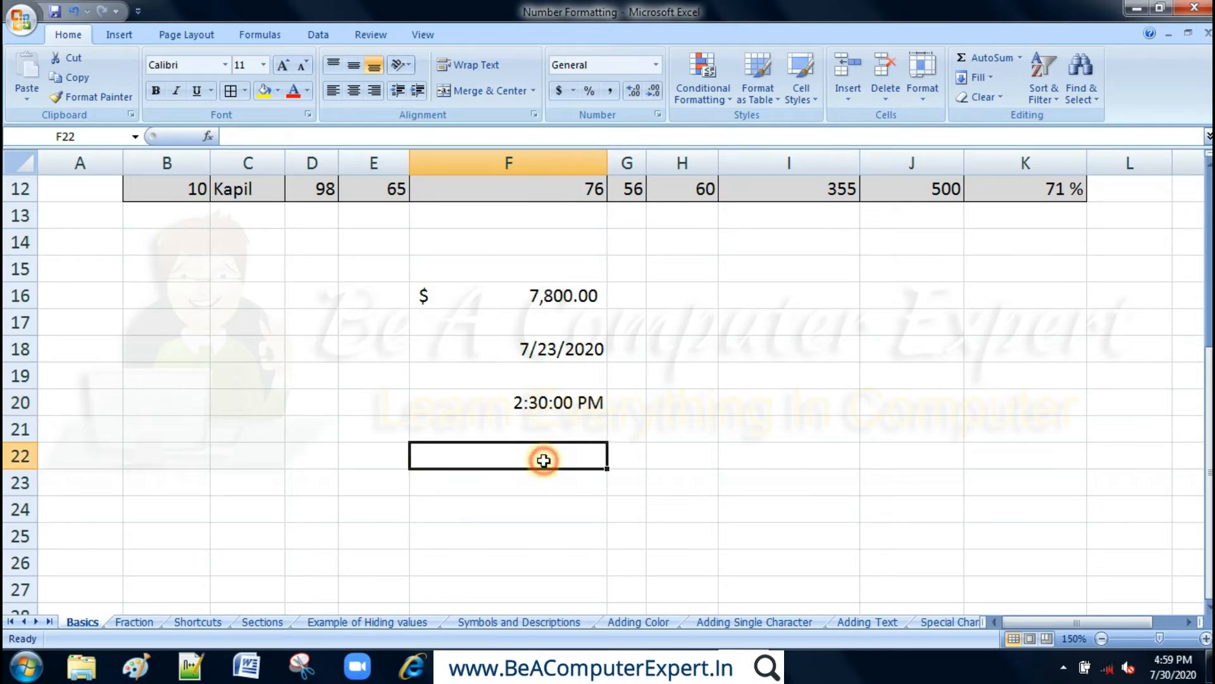
{"action": "left_click", "coordinate": [655, 63]}
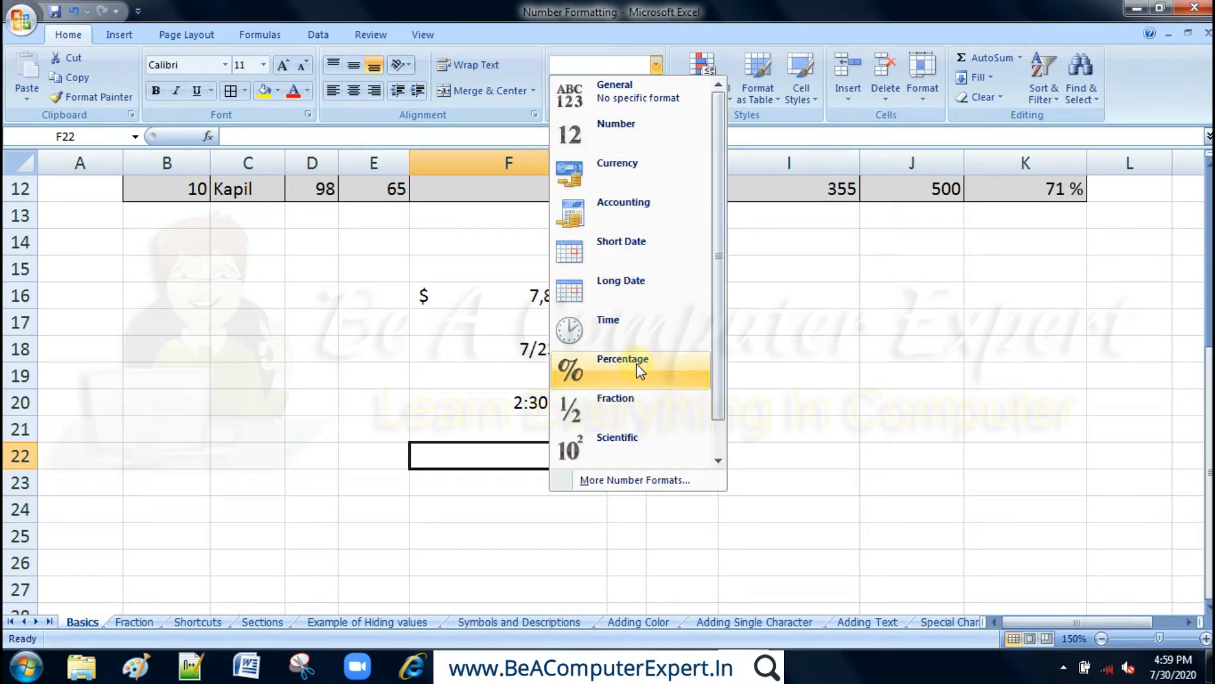
{"action": "left_click", "coordinate": [422, 305]}
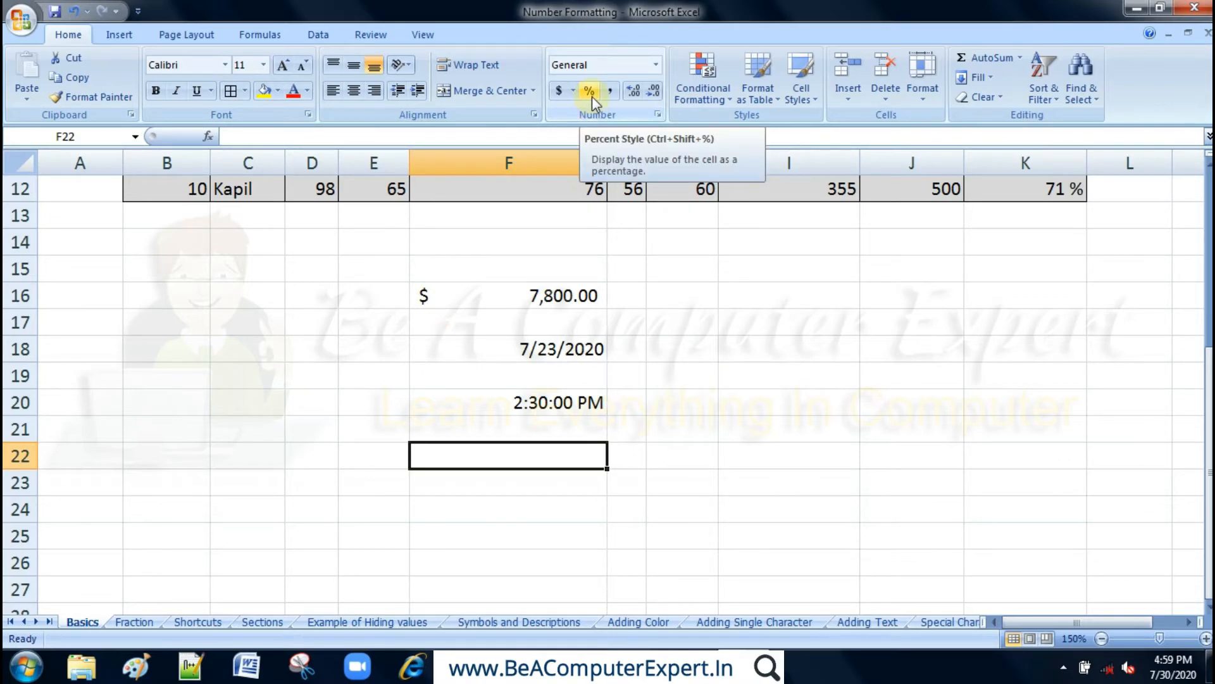
{"action": "left_click", "coordinate": [656, 64]}
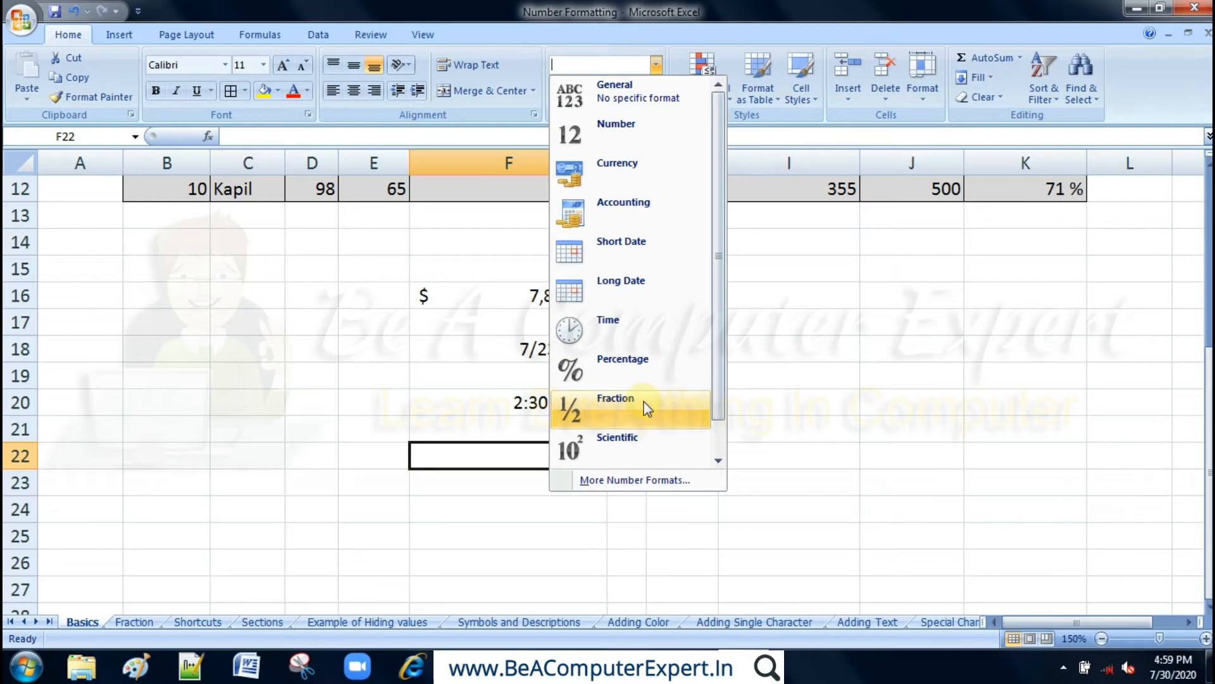
{"action": "left_click", "coordinate": [381, 439]}
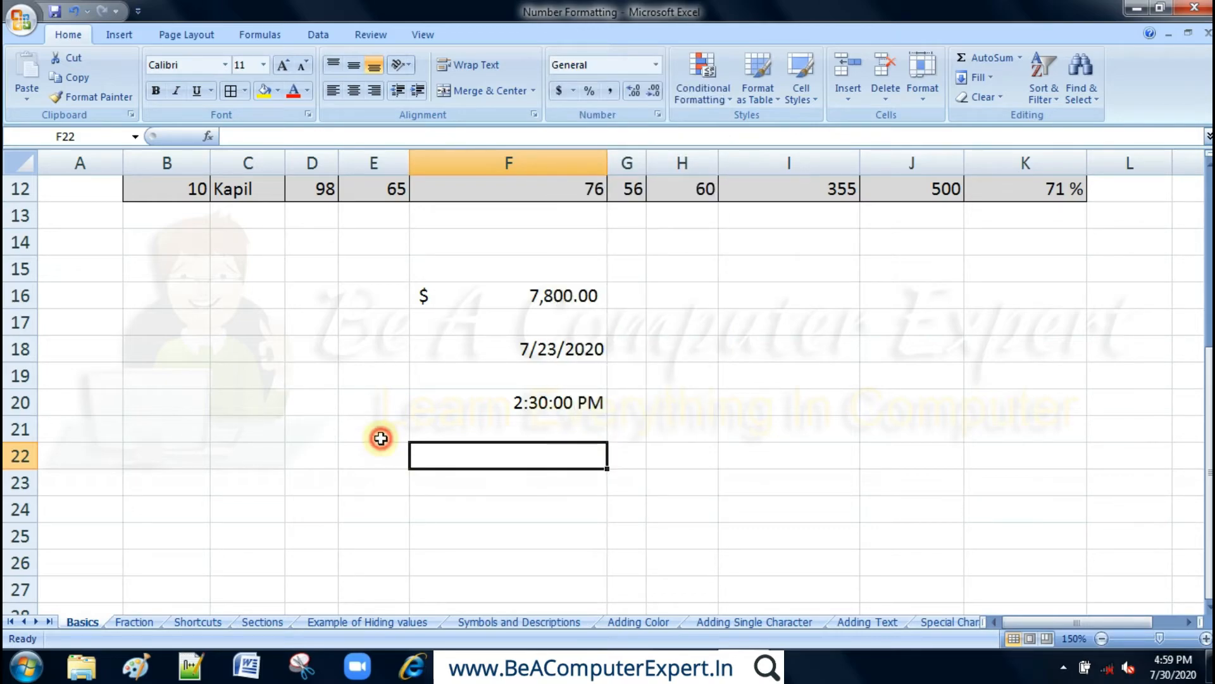
Step: Go to the Fraction sheet and examine the decimal values in F6:F10 and the Fractions column G6:G10
{"action": "left_click", "coordinate": [136, 624]}
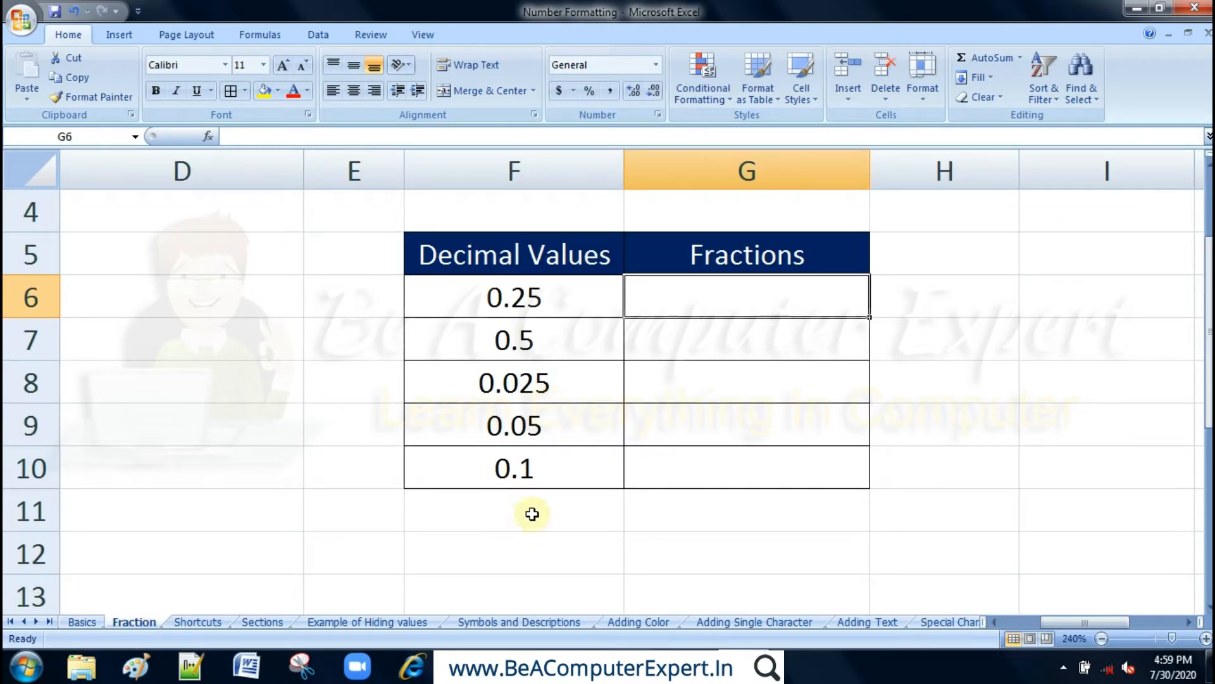
{"action": "left_click", "coordinate": [562, 296]}
{"action": "left_click", "coordinate": [556, 330]}
{"action": "left_click", "coordinate": [546, 381]}
{"action": "left_click", "coordinate": [546, 434]}
{"action": "left_click", "coordinate": [545, 470]}
{"action": "left_click", "coordinate": [750, 297]}
{"action": "left_click", "coordinate": [752, 329]}
{"action": "left_click", "coordinate": [753, 385]}
{"action": "left_click", "coordinate": [751, 452]}
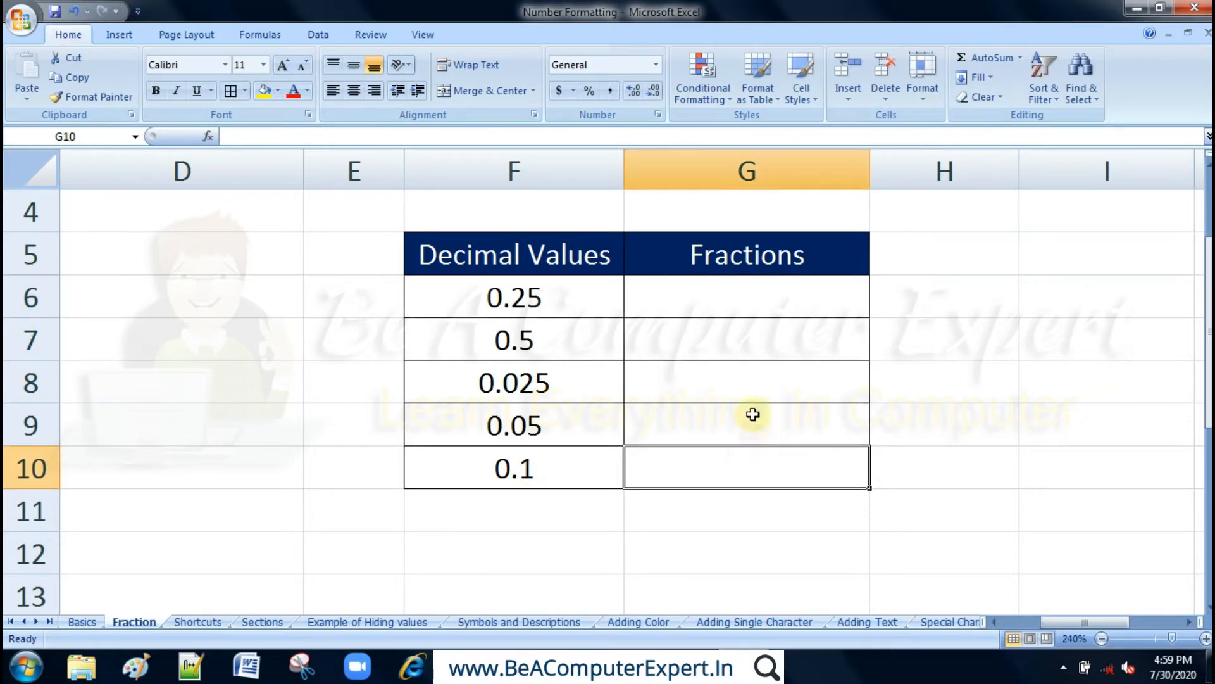
Step: Enter the formula =F6 in G6 to bring the first decimal value into the Fractions column, and reselect G6
{"action": "left_click", "coordinate": [750, 291]}
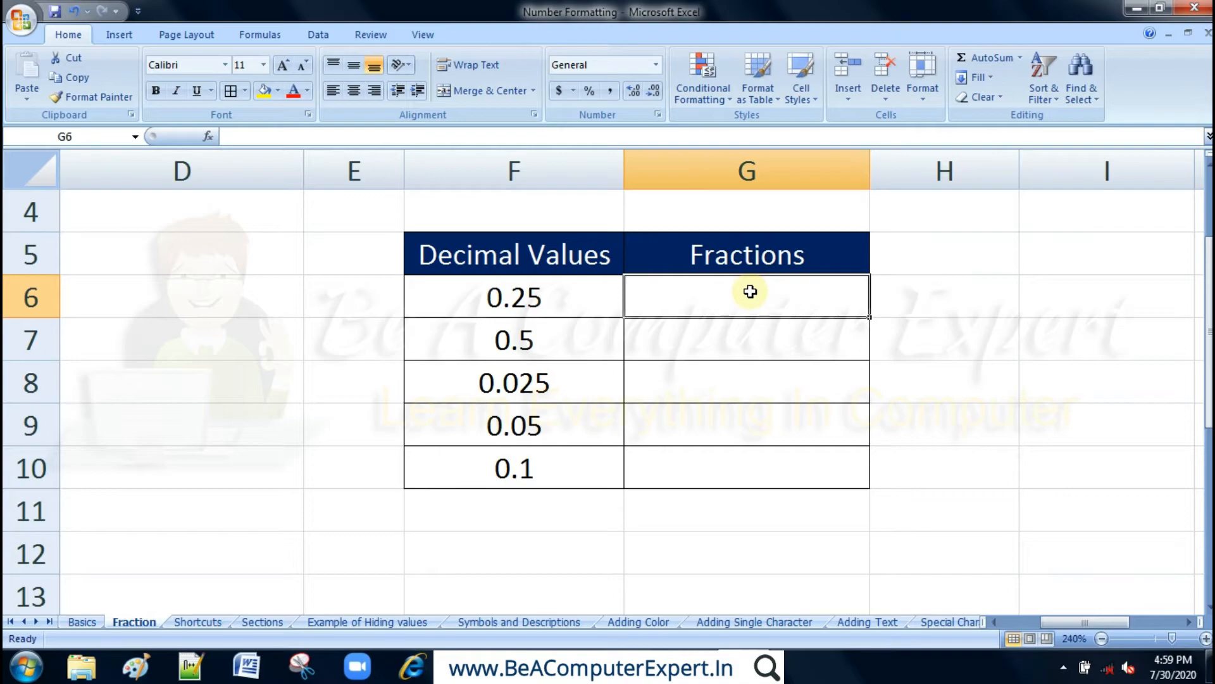
{"action": "left_click", "coordinate": [578, 291]}
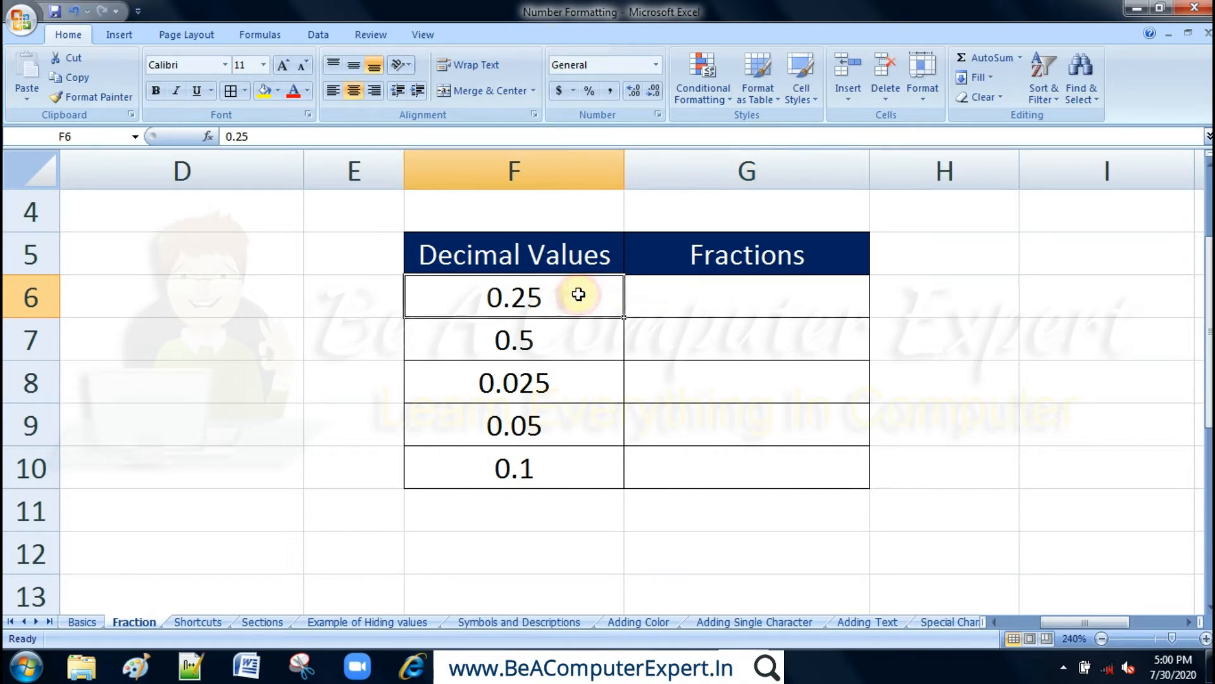
{"action": "left_click", "coordinate": [693, 286]}
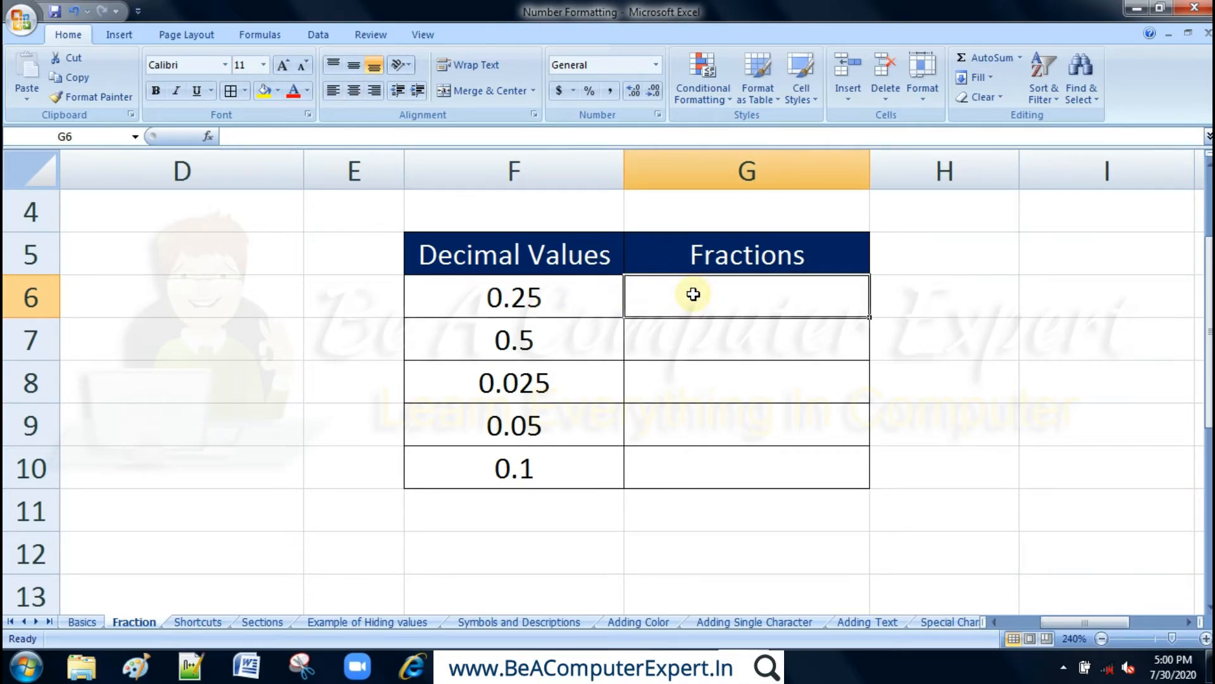
{"action": "type", "text": "="}
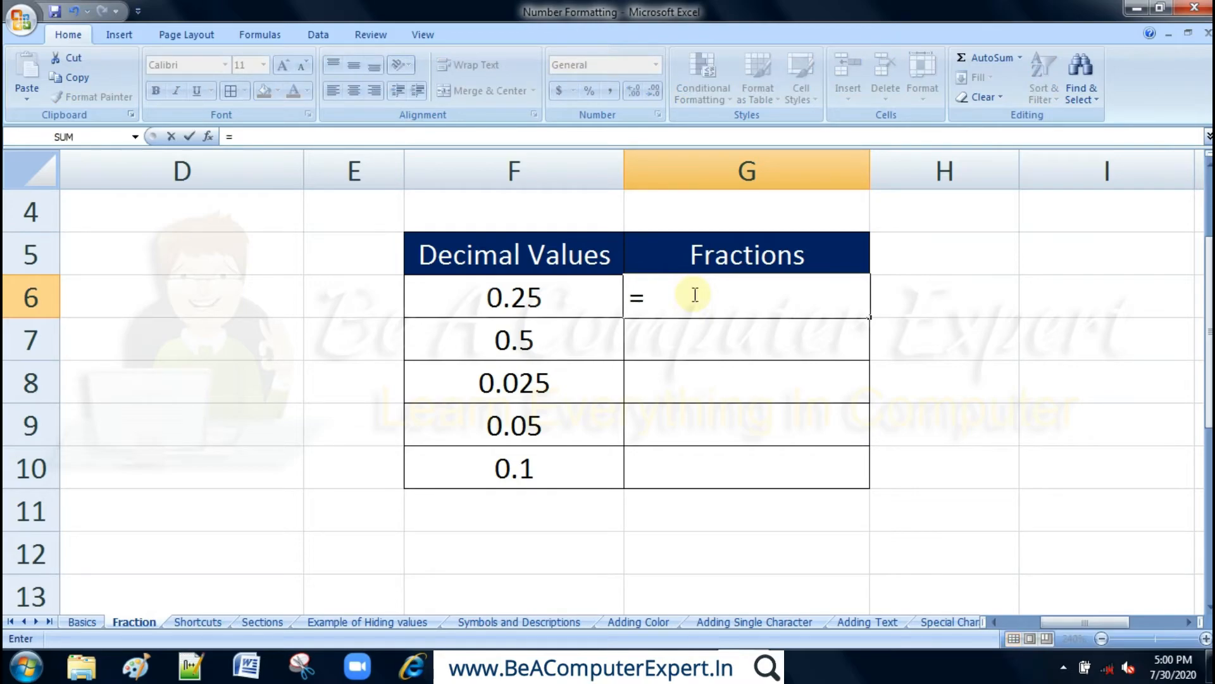
{"action": "left_click", "coordinate": [548, 298]}
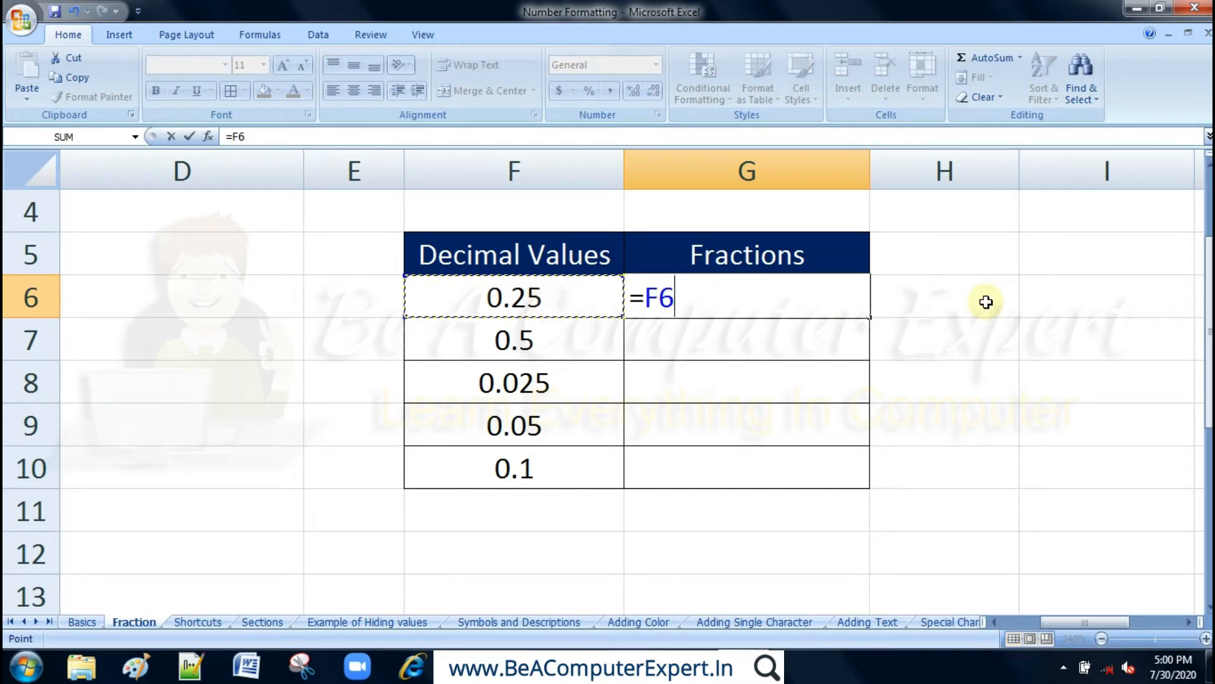
{"action": "key", "text": "Return"}
{"action": "left_click", "coordinate": [801, 286]}
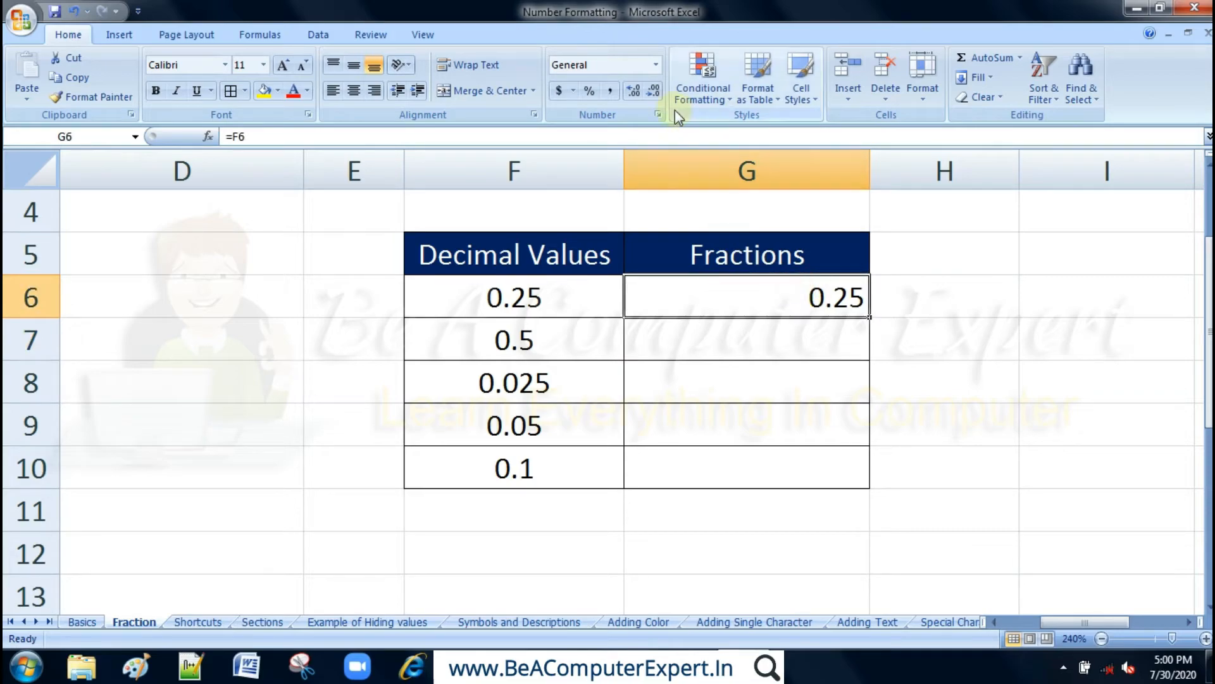
Step: Apply the Fraction number format to the formula result in G6
{"action": "left_click", "coordinate": [656, 65]}
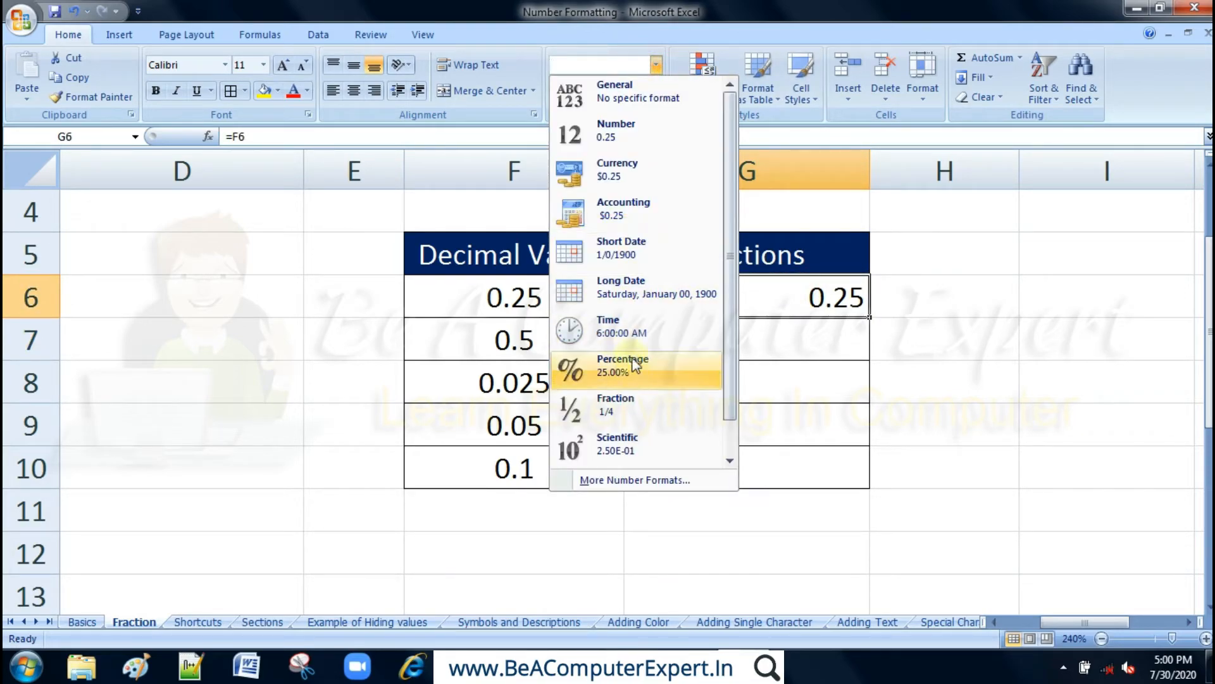
{"action": "left_click", "coordinate": [620, 409]}
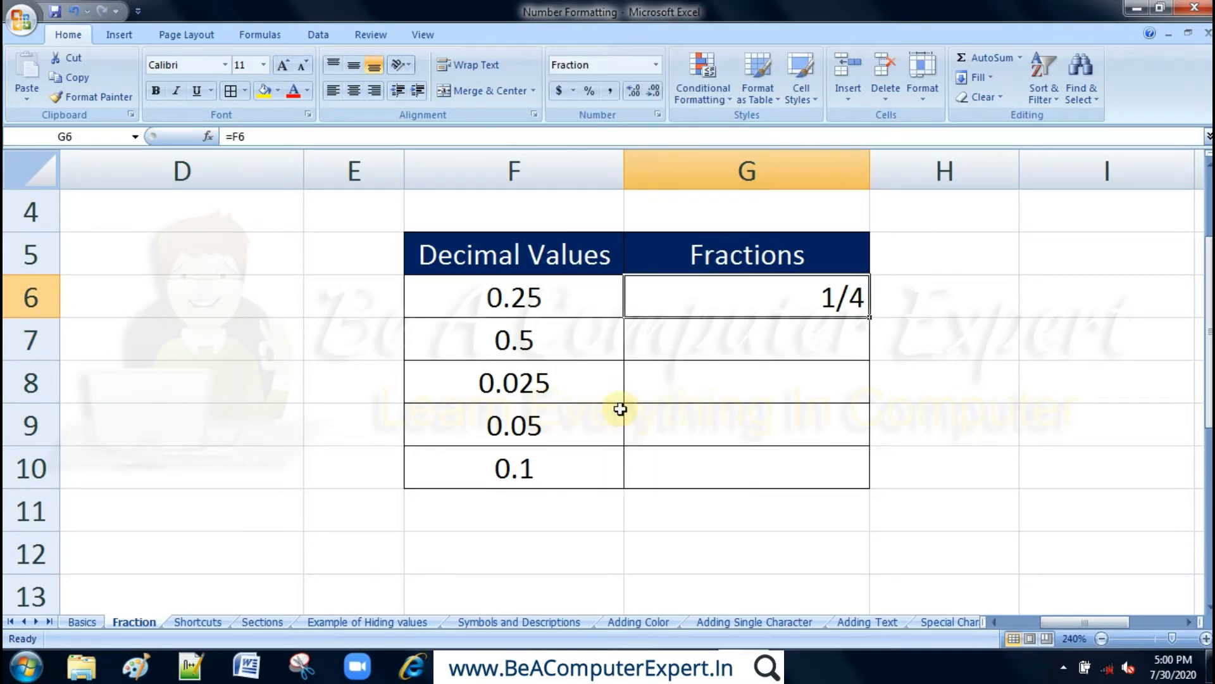
{"action": "left_click", "coordinate": [724, 347]}
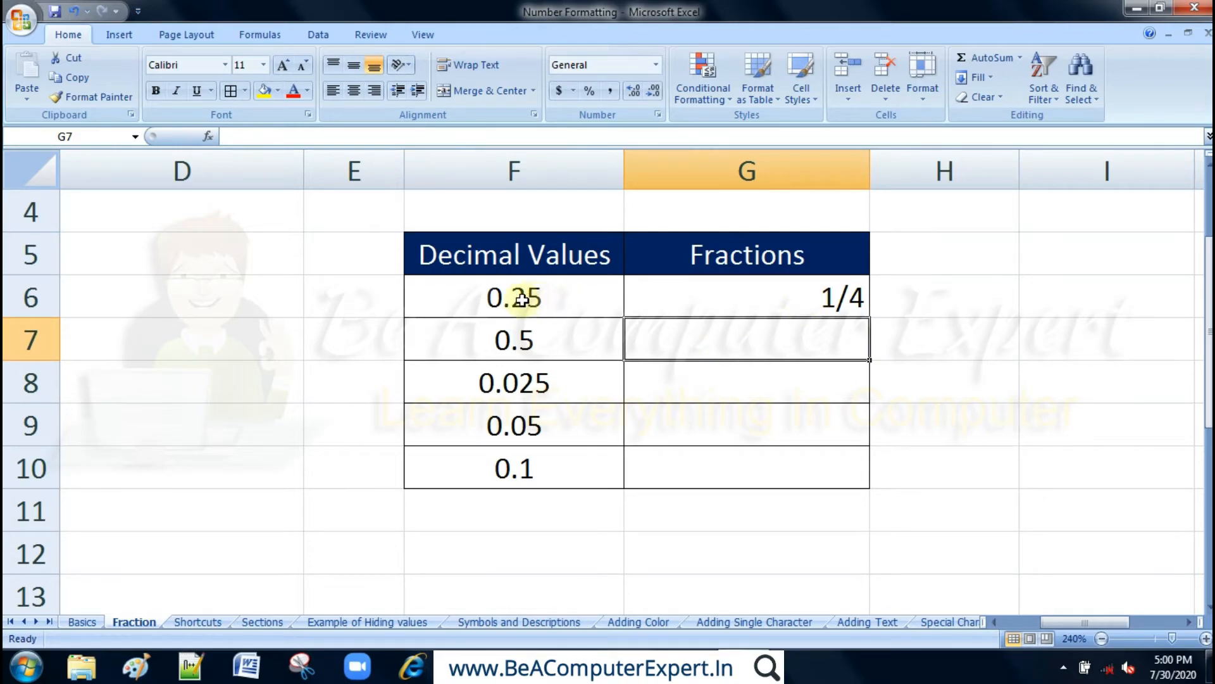
Step: Undo the Fraction format and the formula entry in G6
{"action": "left_click", "coordinate": [748, 289]}
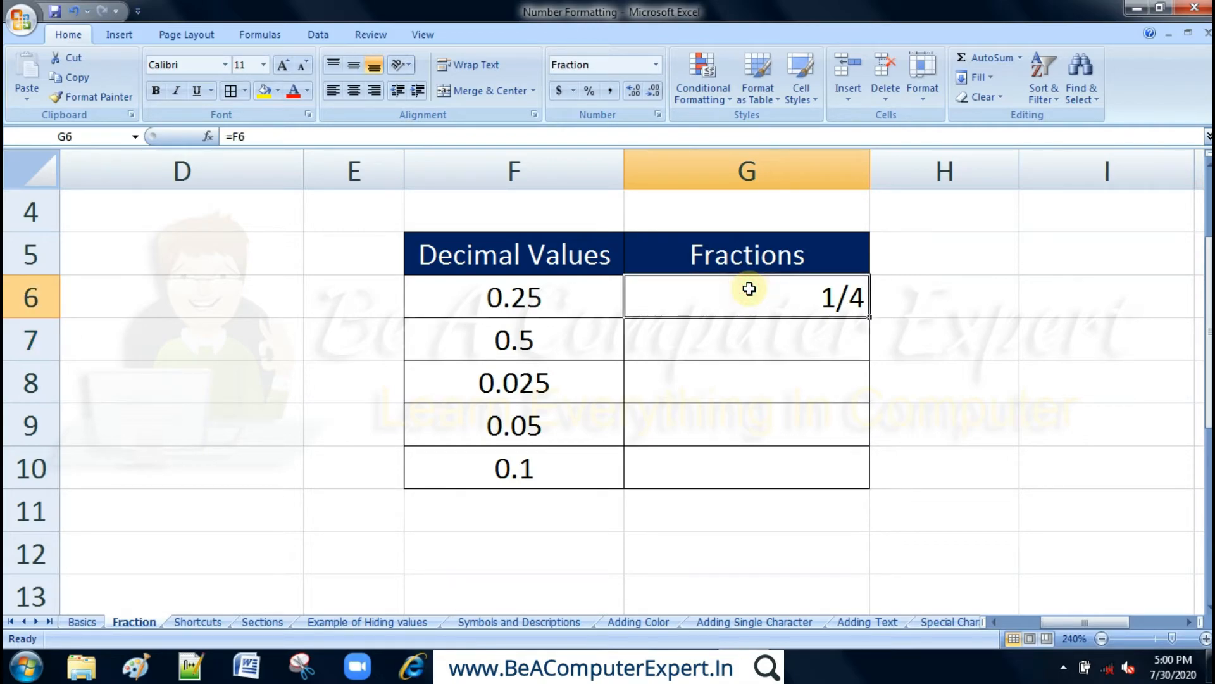
{"action": "key", "text": "ctrl+z"}
{"action": "key", "text": "ctrl+z"}
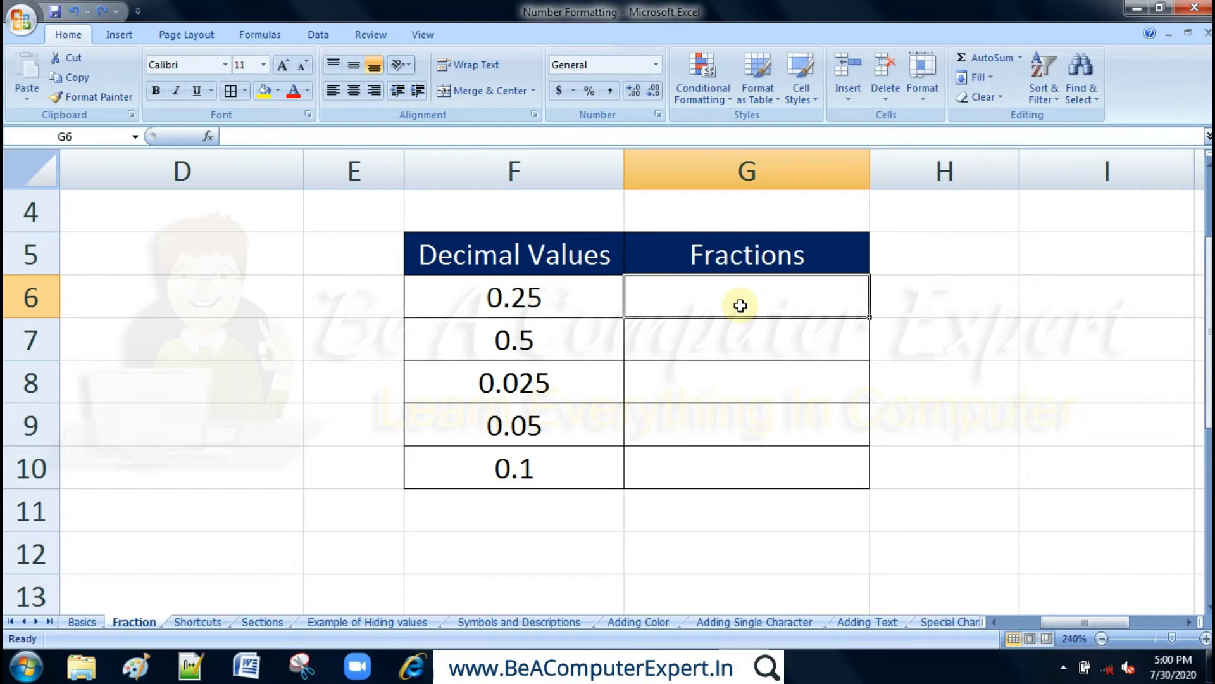
Step: Apply the Fraction format to the empty cell G6, then enter 0.25 as a trial and undo that entry
{"action": "left_click", "coordinate": [655, 65]}
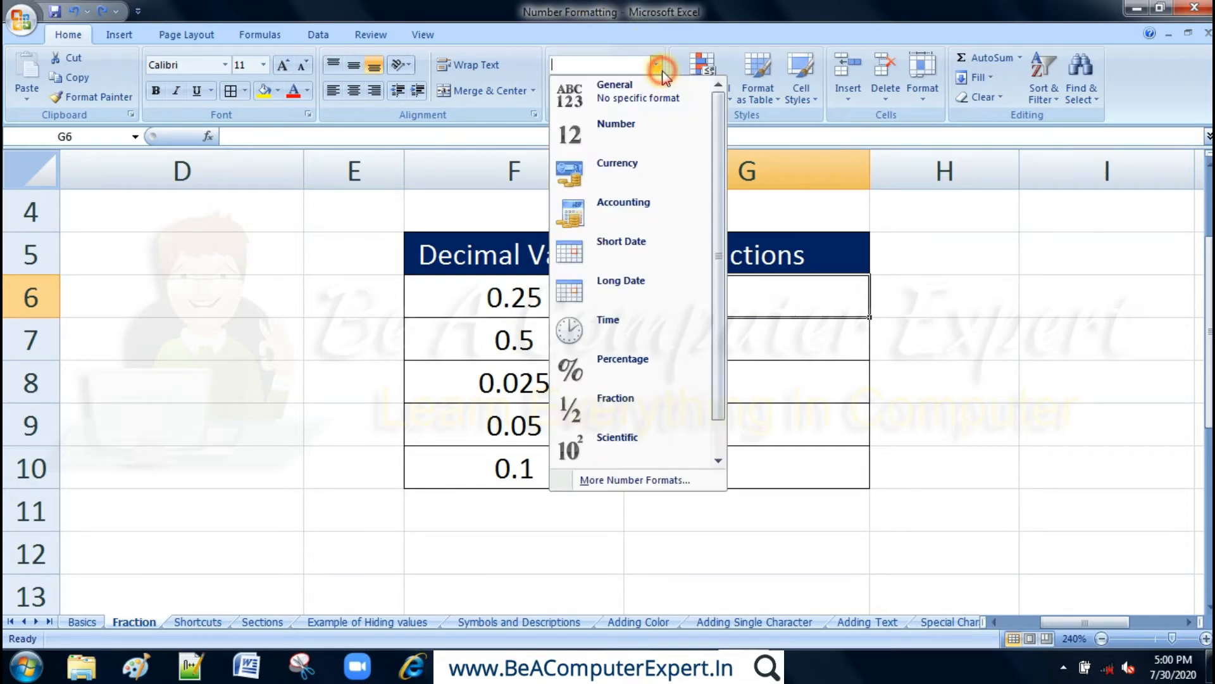
{"action": "left_click", "coordinate": [623, 409]}
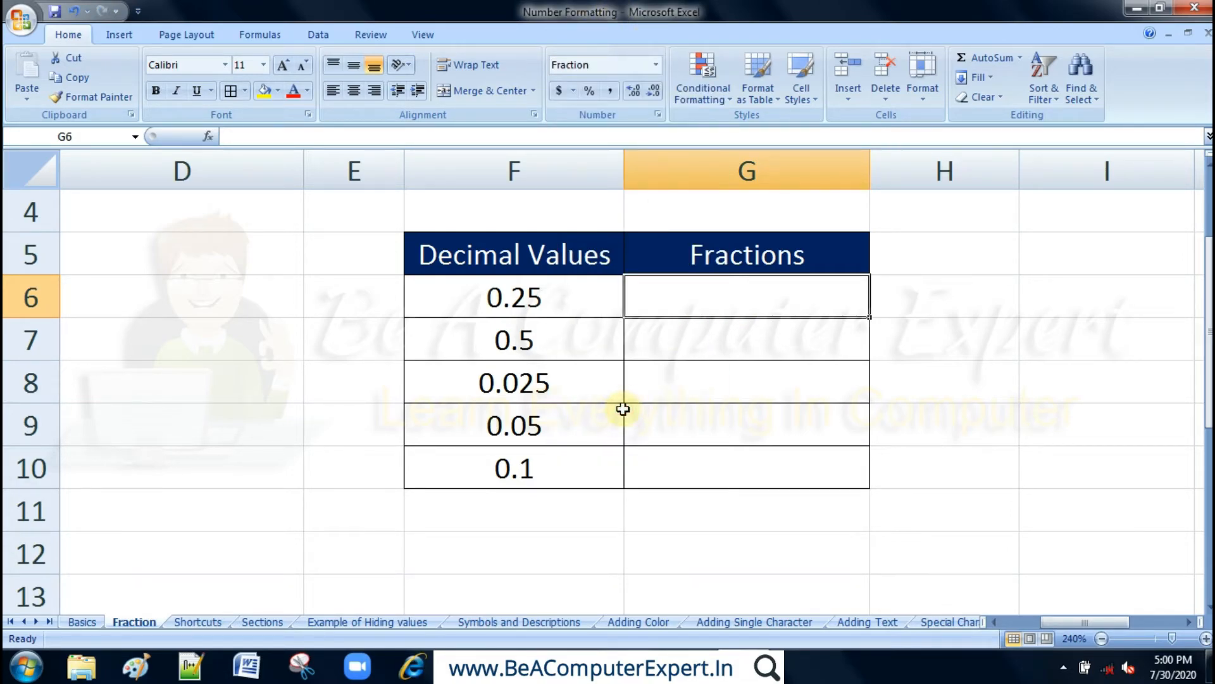
{"action": "type", "text": "0.25"}
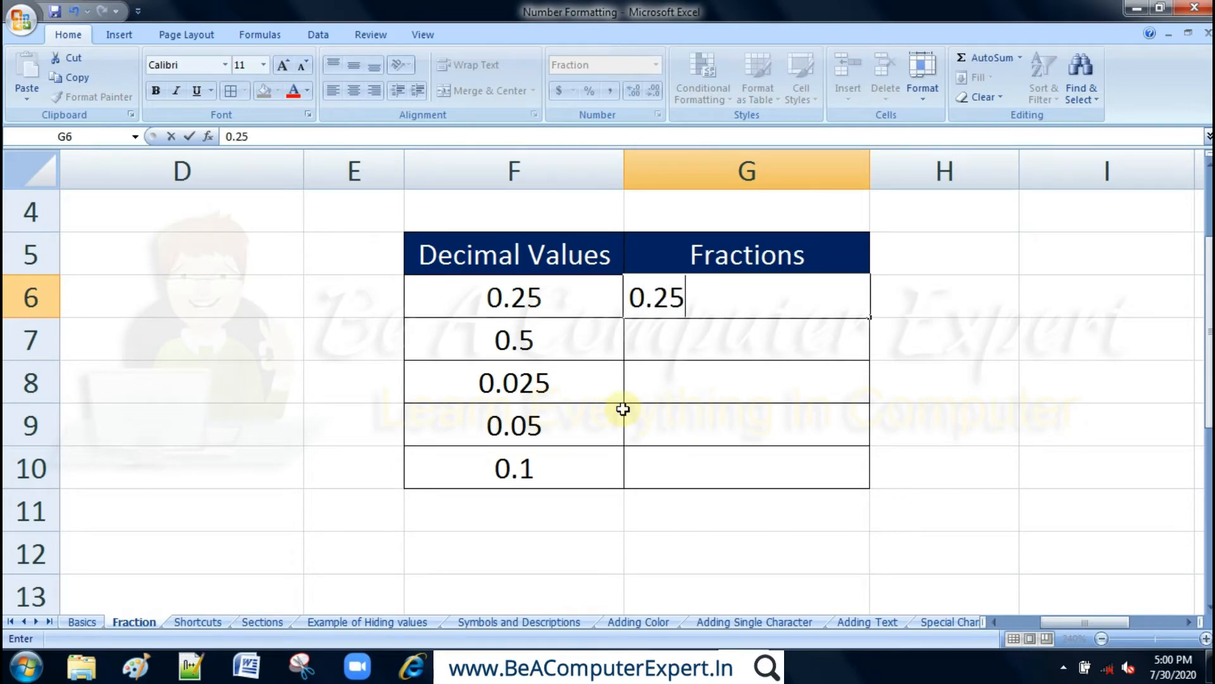
{"action": "key", "text": "Return"}
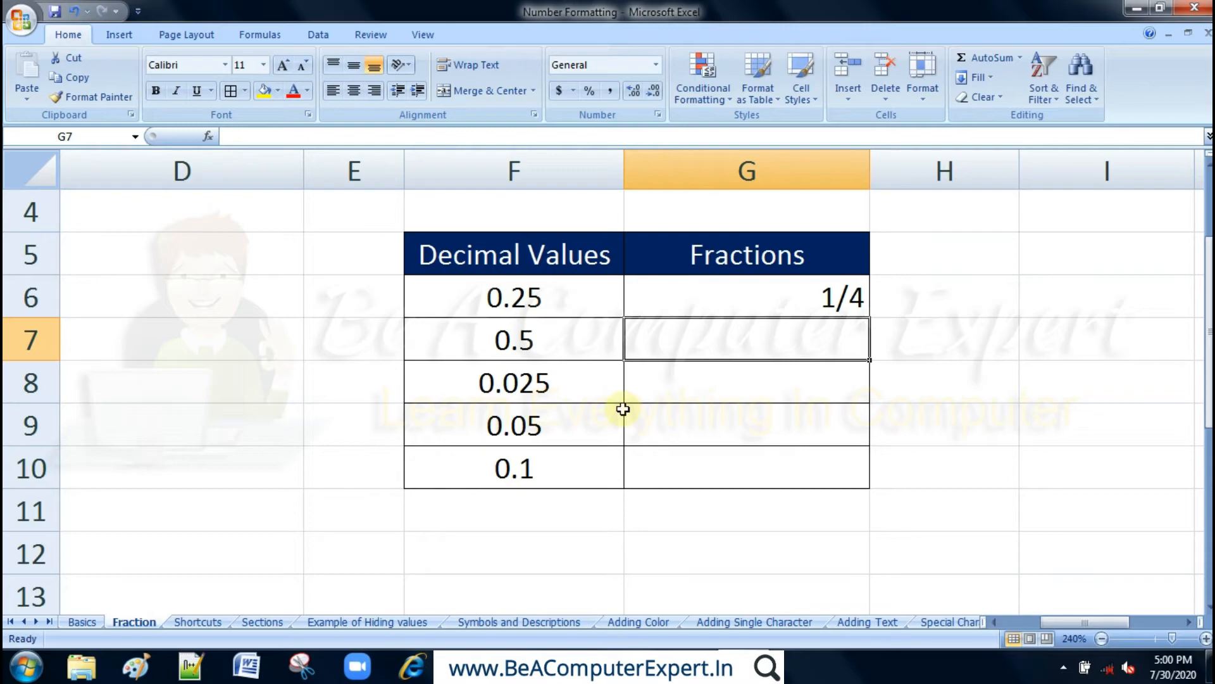
{"action": "key", "text": "ctrl+z"}
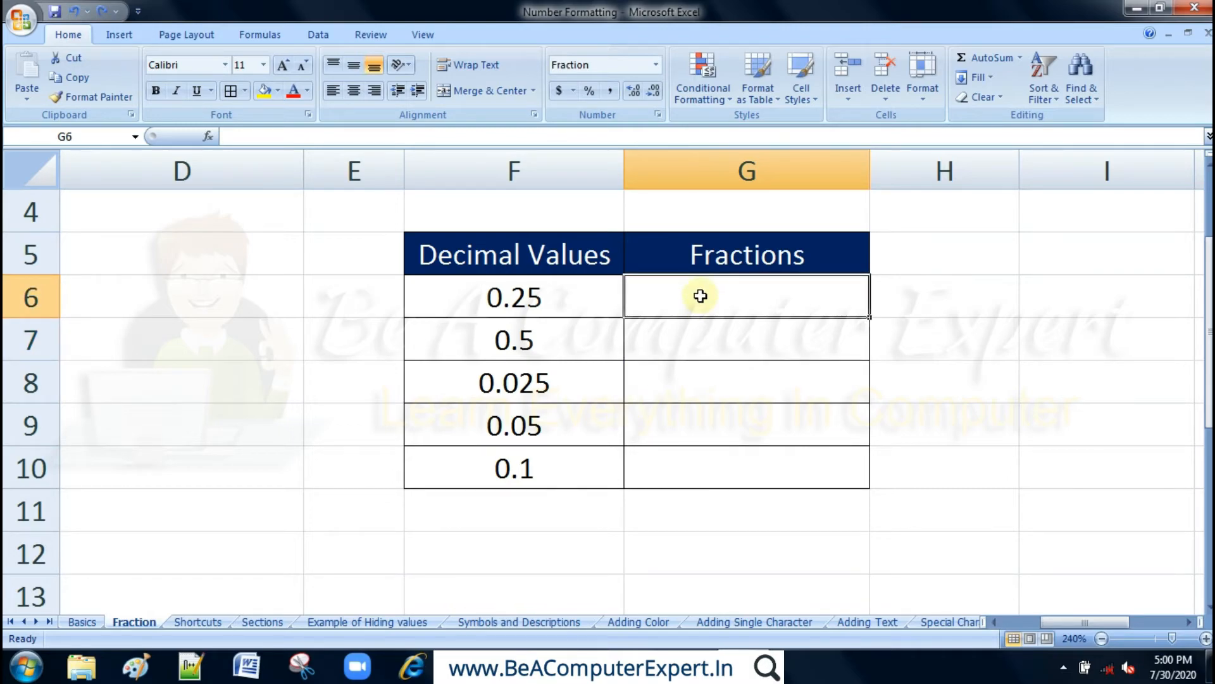
Step: Copy the decimal values from F6:F10 into the Fractions column at G6:G10
{"action": "left_click_drag", "start_coordinate": [568, 295], "coordinate": [551, 455]}
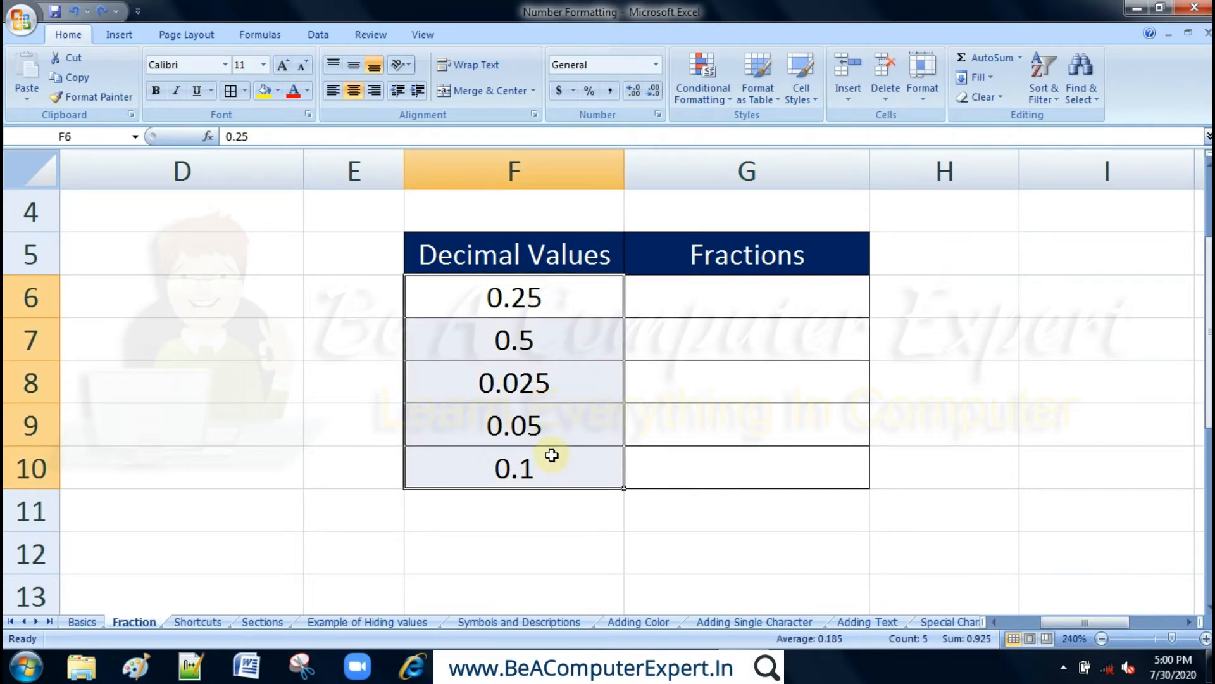
{"action": "key", "text": "ctrl+c"}
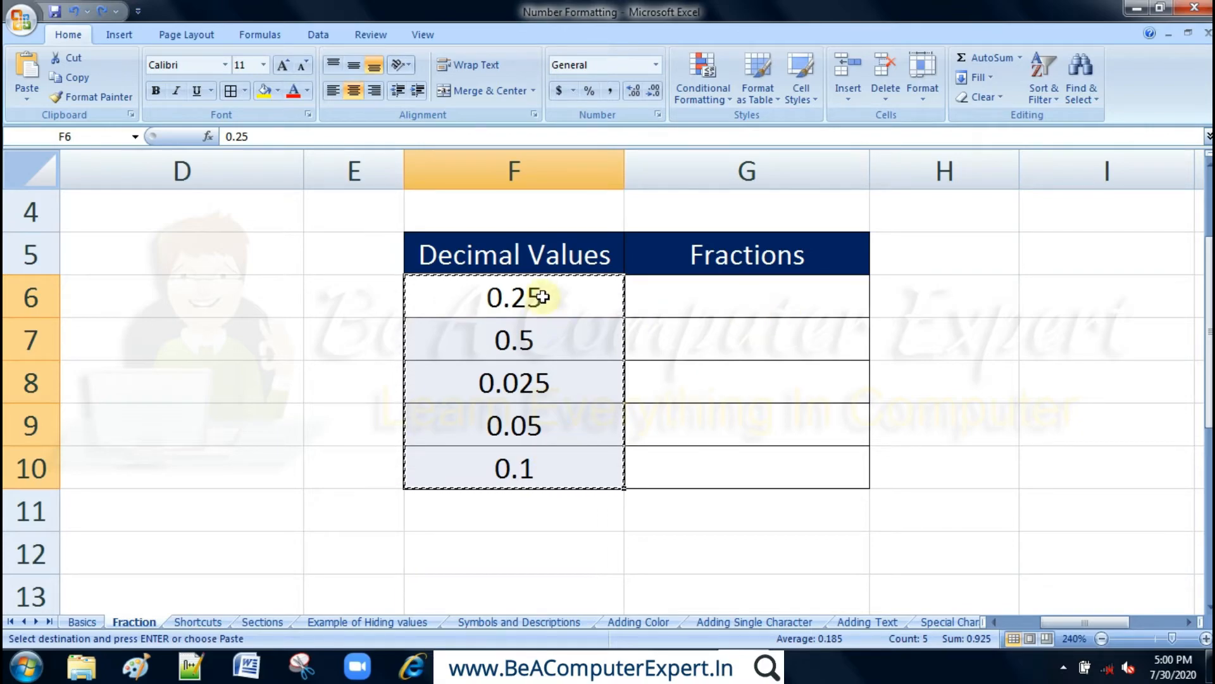
{"action": "left_click", "coordinate": [704, 303]}
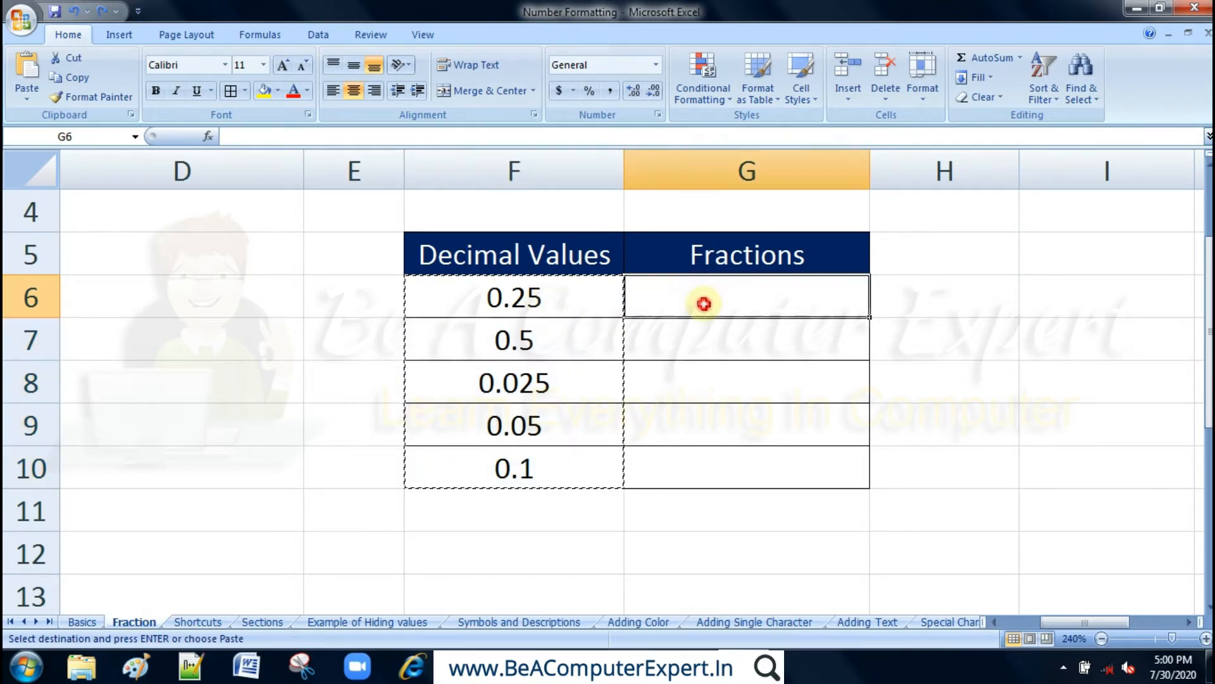
{"action": "key", "text": "Return"}
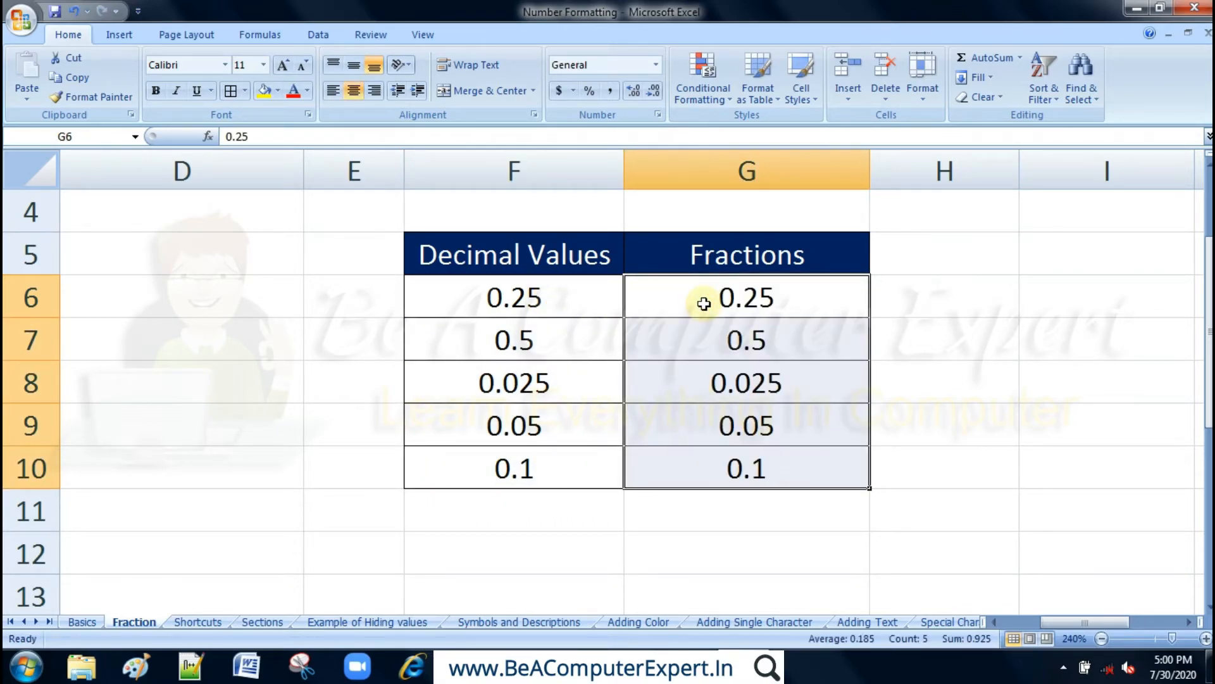
Step: Format G6:G10 as Fraction and set the fraction type to Up to two digits (21/25)
{"action": "left_click", "coordinate": [655, 64]}
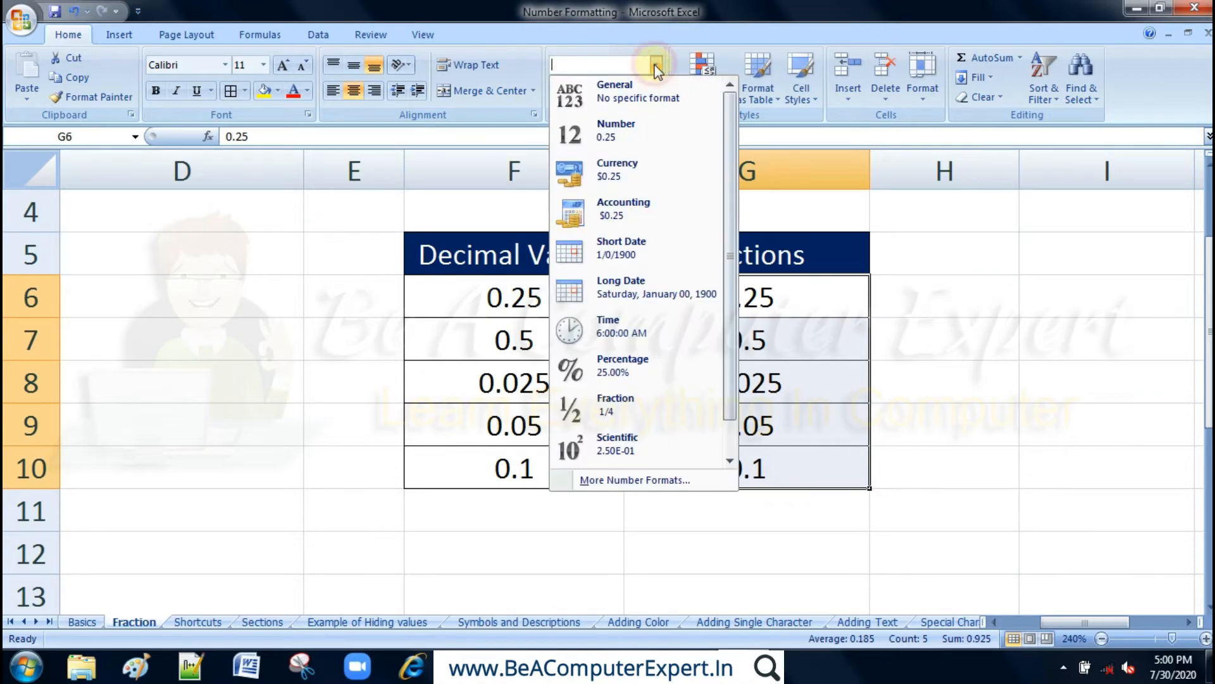
{"action": "left_click", "coordinate": [607, 407]}
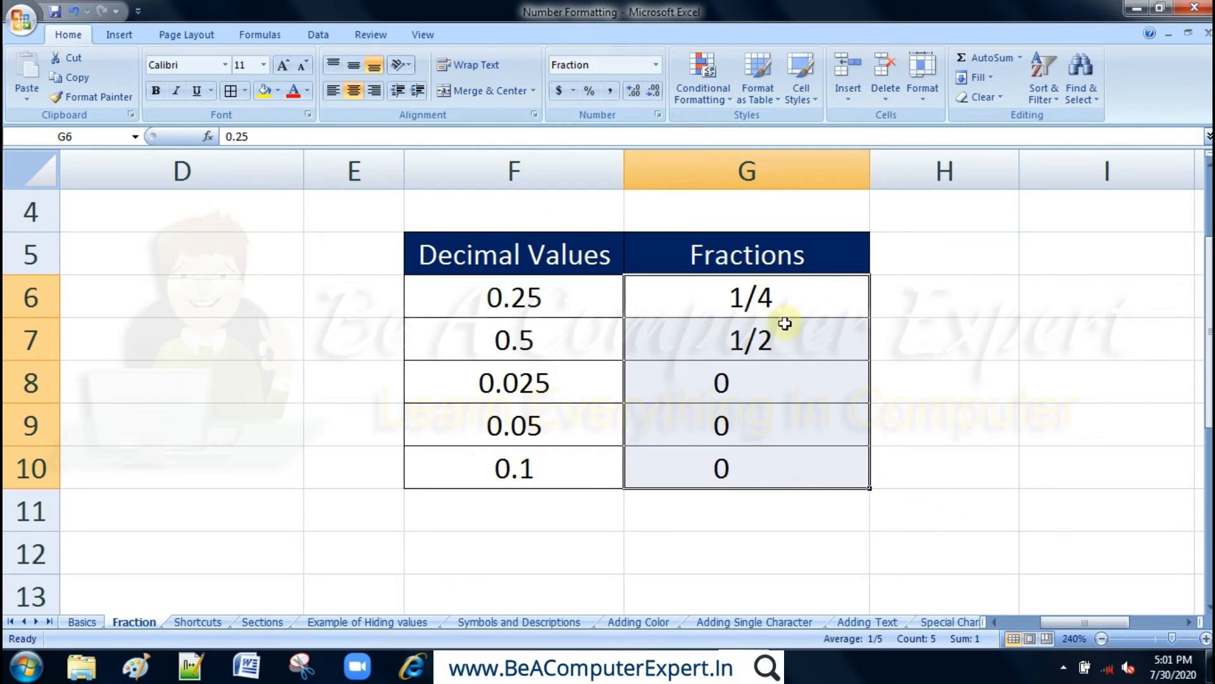
{"action": "left_click", "coordinate": [659, 116]}
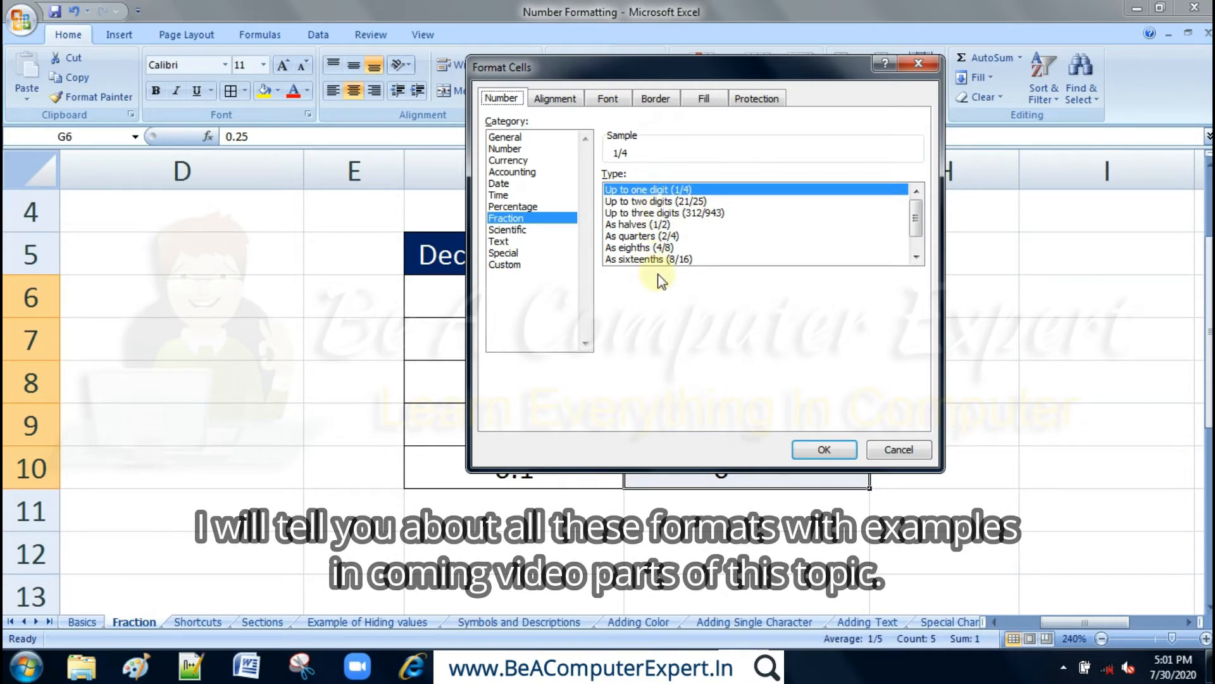
{"action": "left_click", "coordinate": [652, 202]}
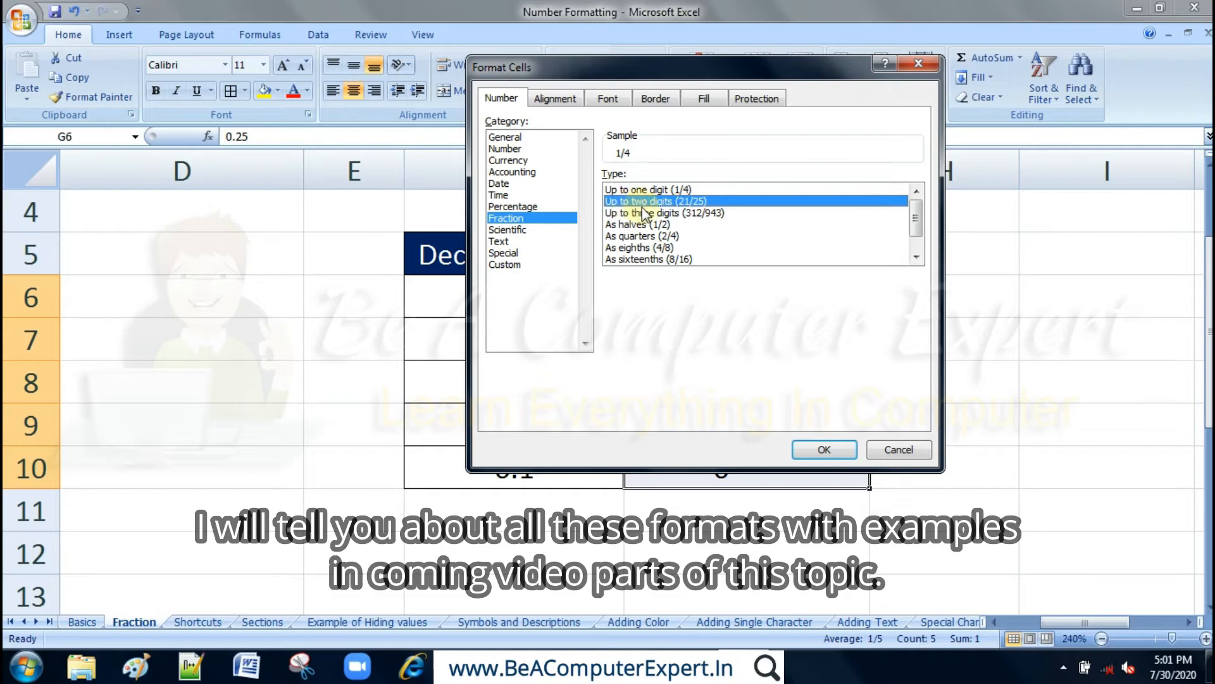
{"action": "left_click", "coordinate": [806, 450]}
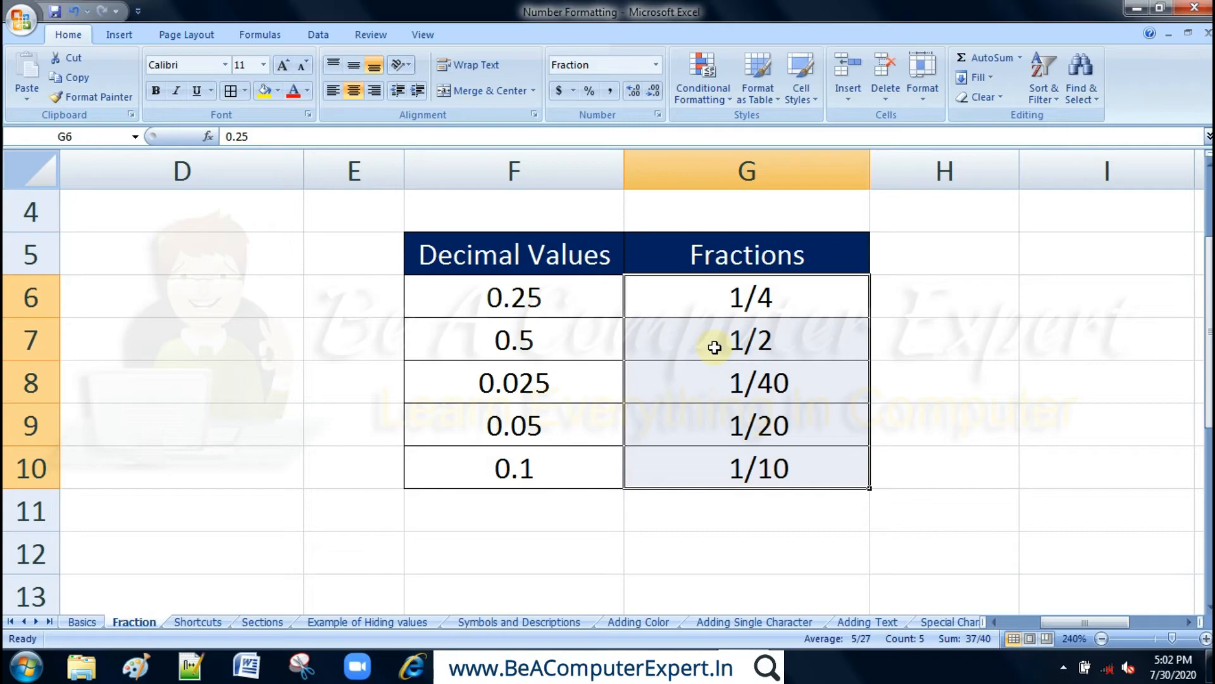
Step: Look over the Scientific entry among the number formats and examine the decimal values in F6:F10 beside their fractions
{"action": "left_click", "coordinate": [655, 65]}
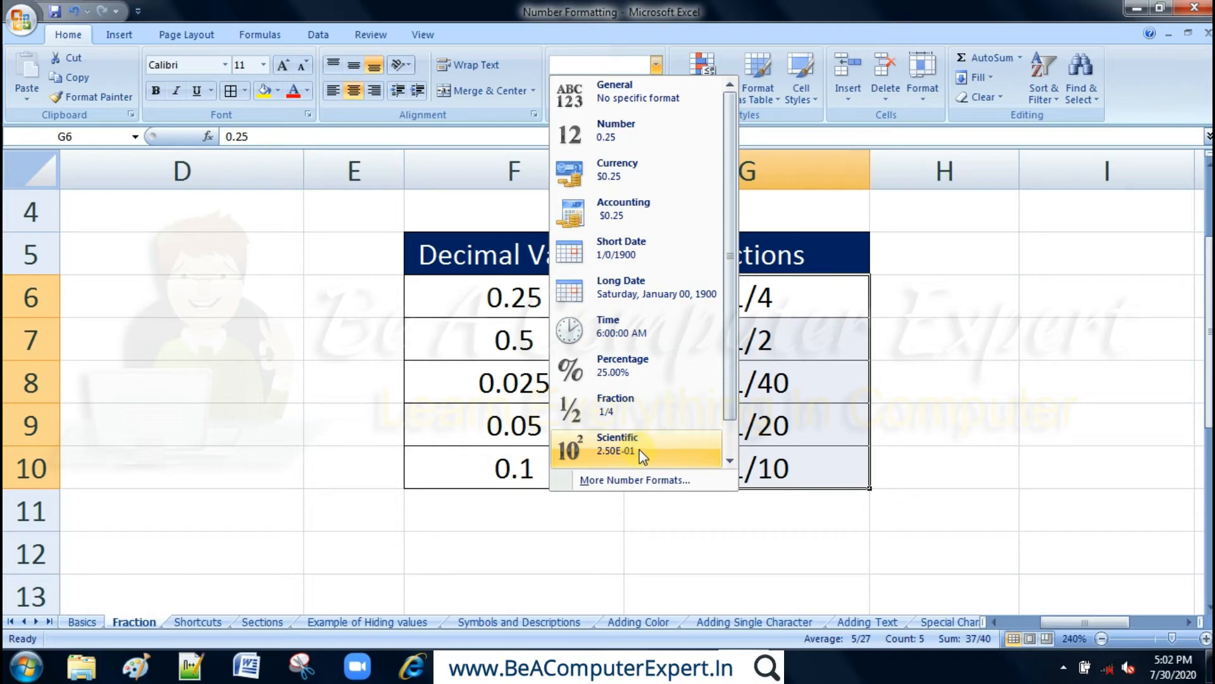
{"action": "left_click", "coordinate": [475, 385]}
{"action": "left_click", "coordinate": [510, 303]}
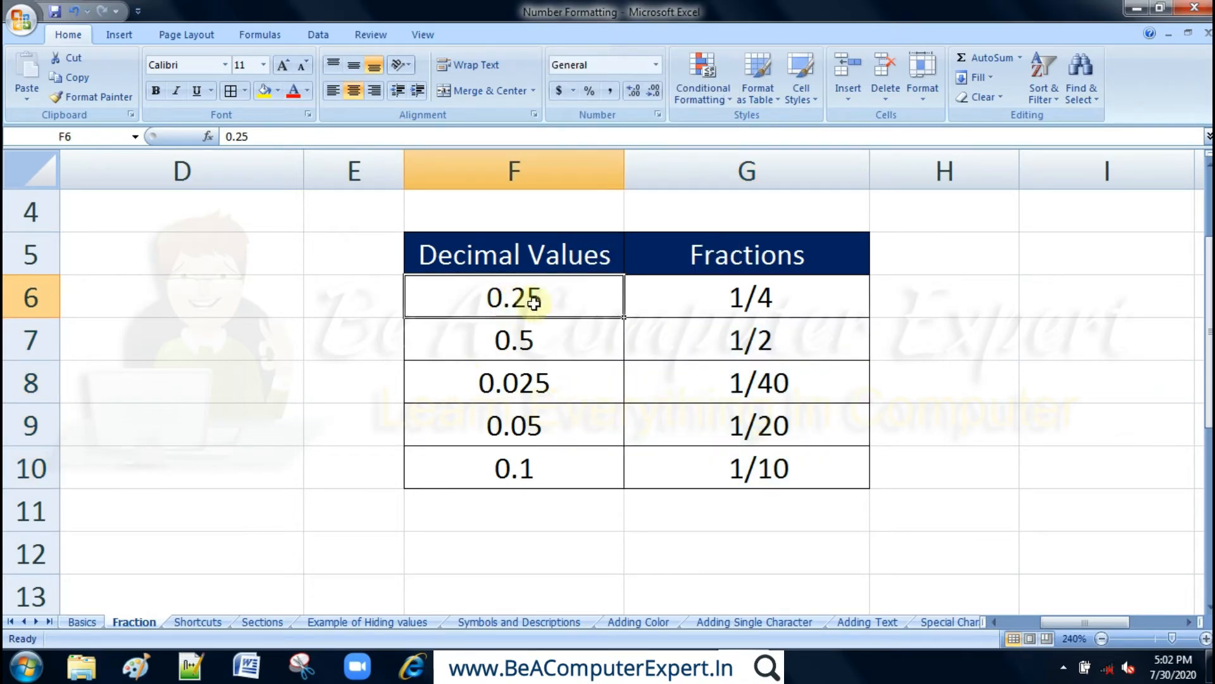
{"action": "left_click_drag", "start_coordinate": [531, 291], "coordinate": [523, 462]}
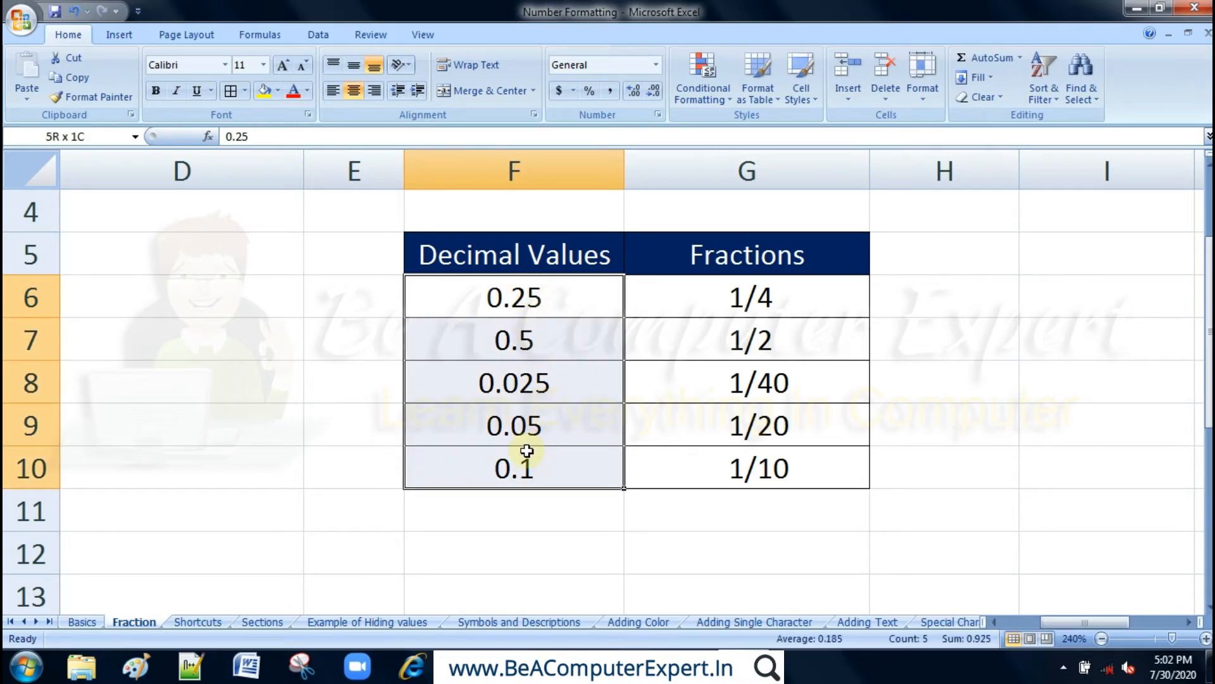
{"action": "left_click", "coordinate": [541, 299]}
{"action": "left_click_drag", "start_coordinate": [318, 301], "coordinate": [323, 453]}
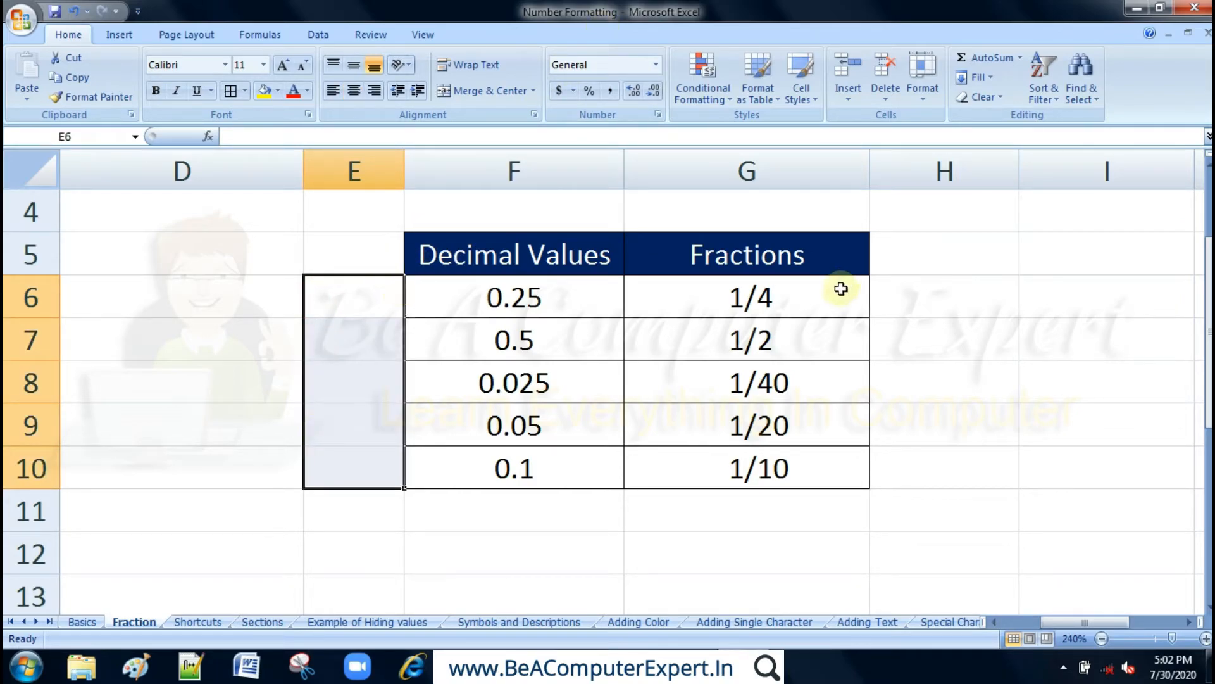
{"action": "left_click", "coordinate": [684, 310]}
{"action": "left_click", "coordinate": [497, 304]}
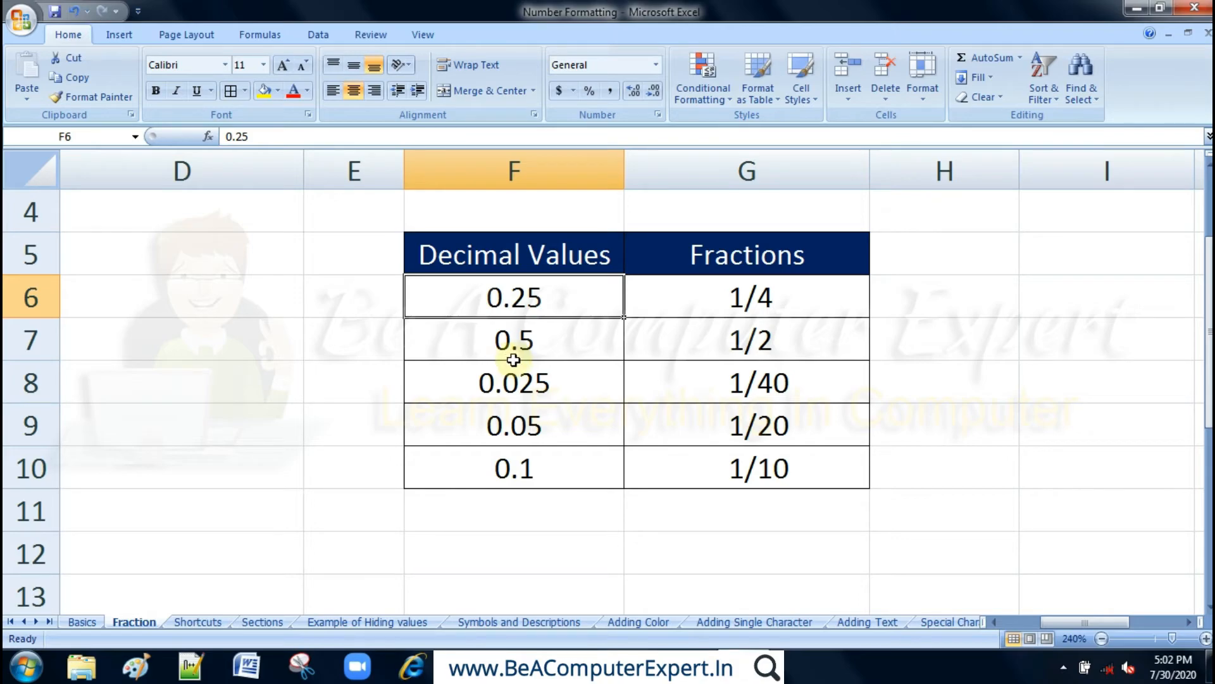
Step: Apply the Scientific number format to the decimal values in F6:F10
{"action": "left_click_drag", "start_coordinate": [524, 300], "coordinate": [528, 460]}
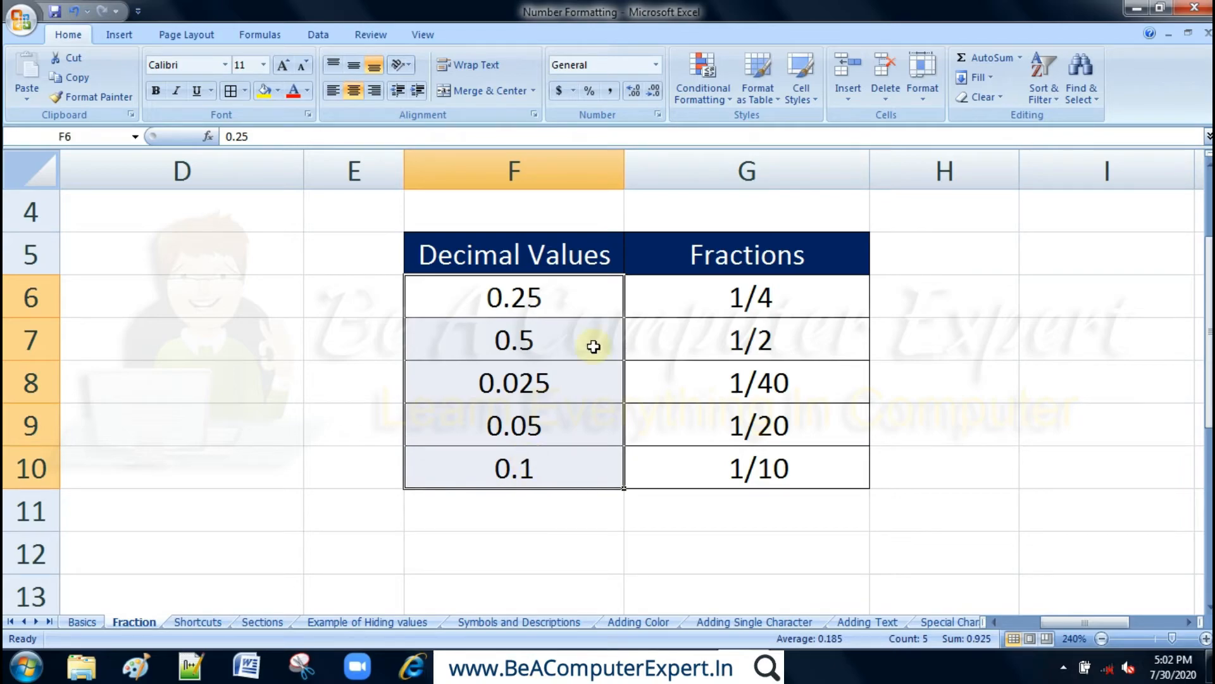
{"action": "left_click", "coordinate": [656, 67]}
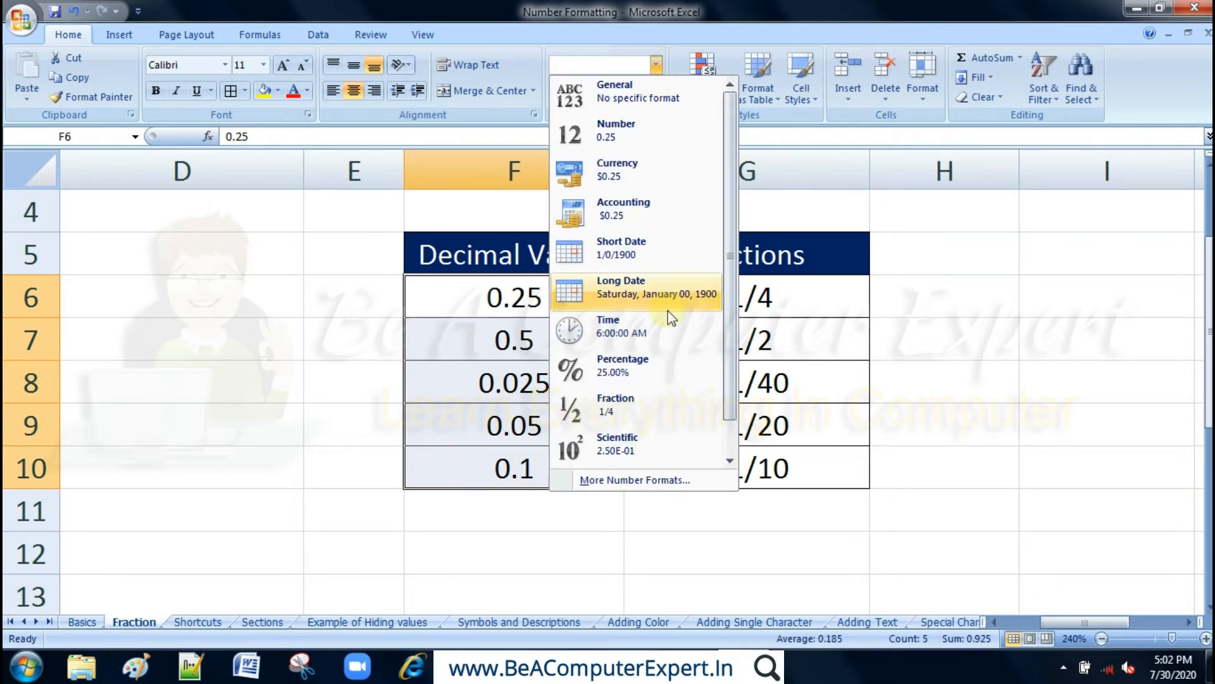
{"action": "left_click", "coordinate": [635, 450]}
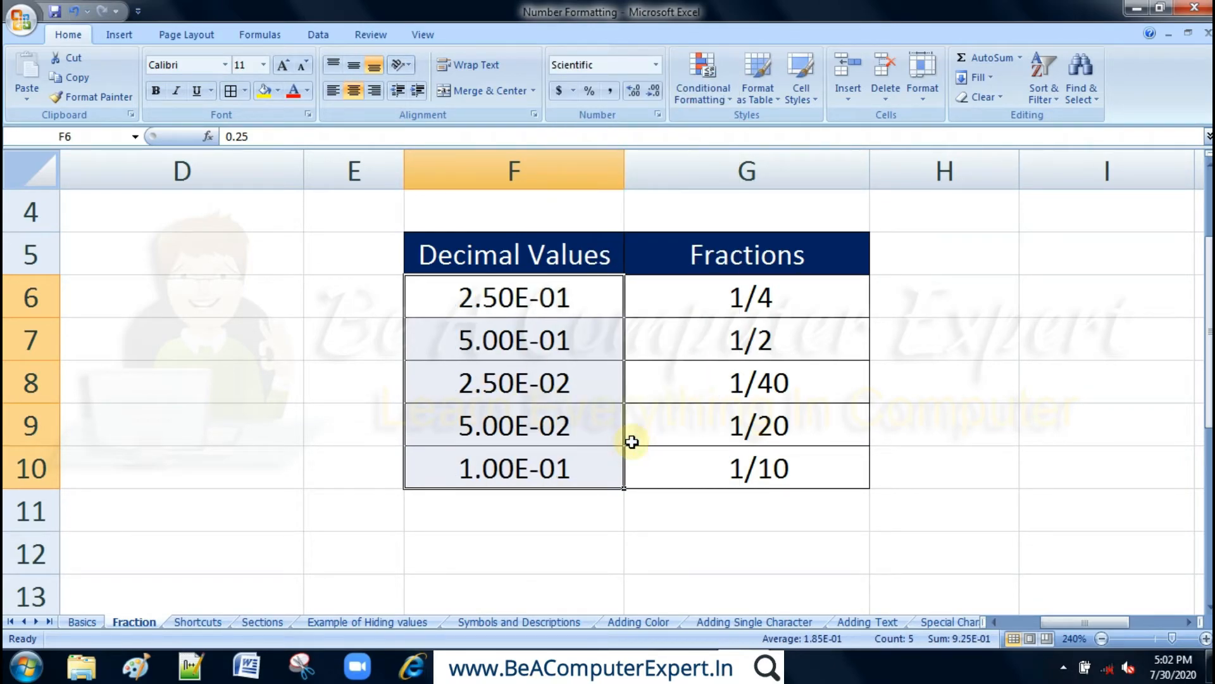
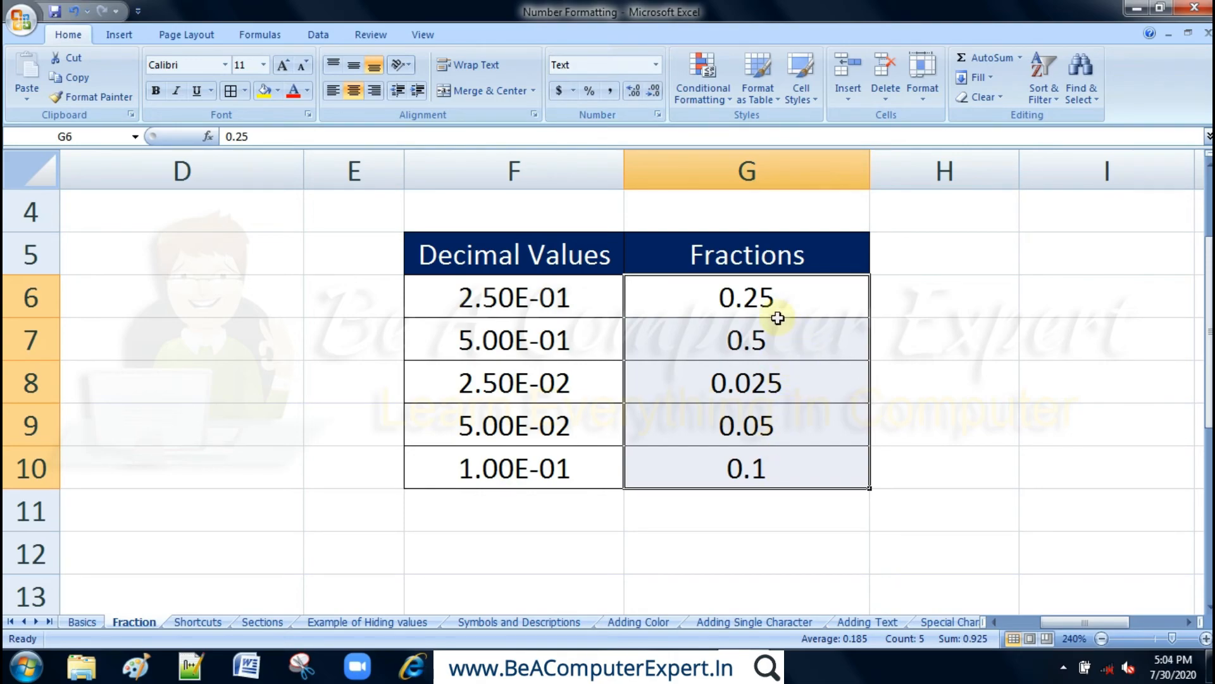
Step: Enter the sample number 89 in cell H7 beside the table
{"action": "left_click", "coordinate": [1033, 364]}
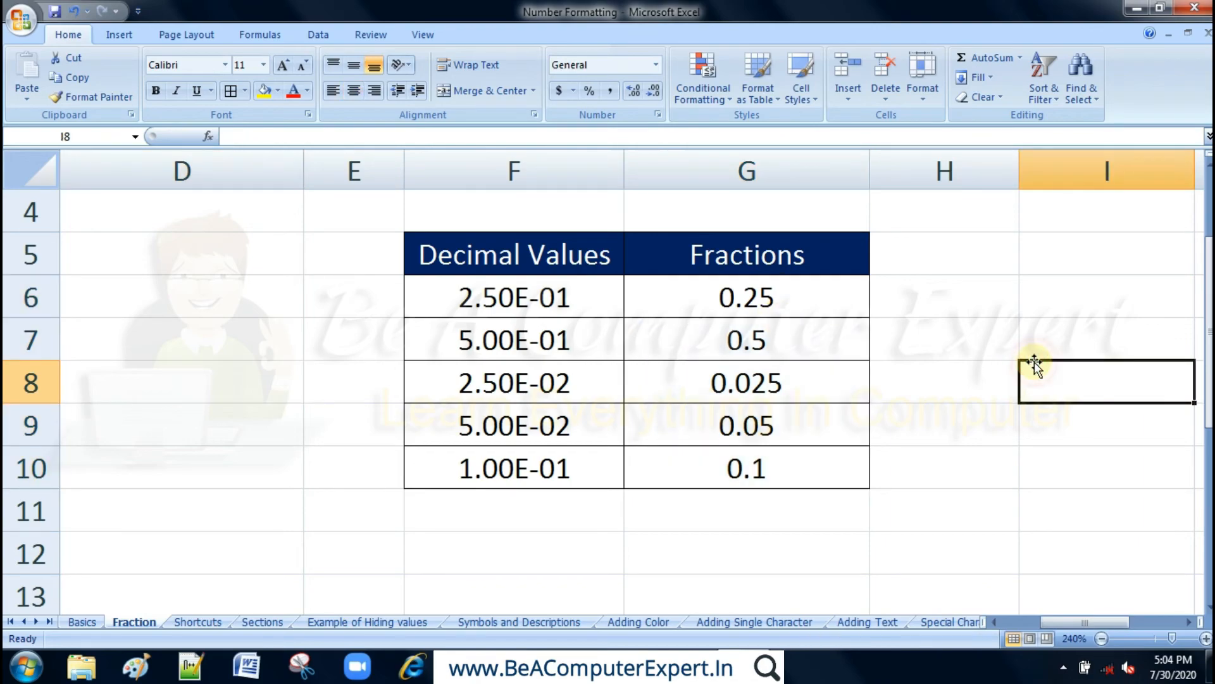
{"action": "left_click", "coordinate": [929, 356]}
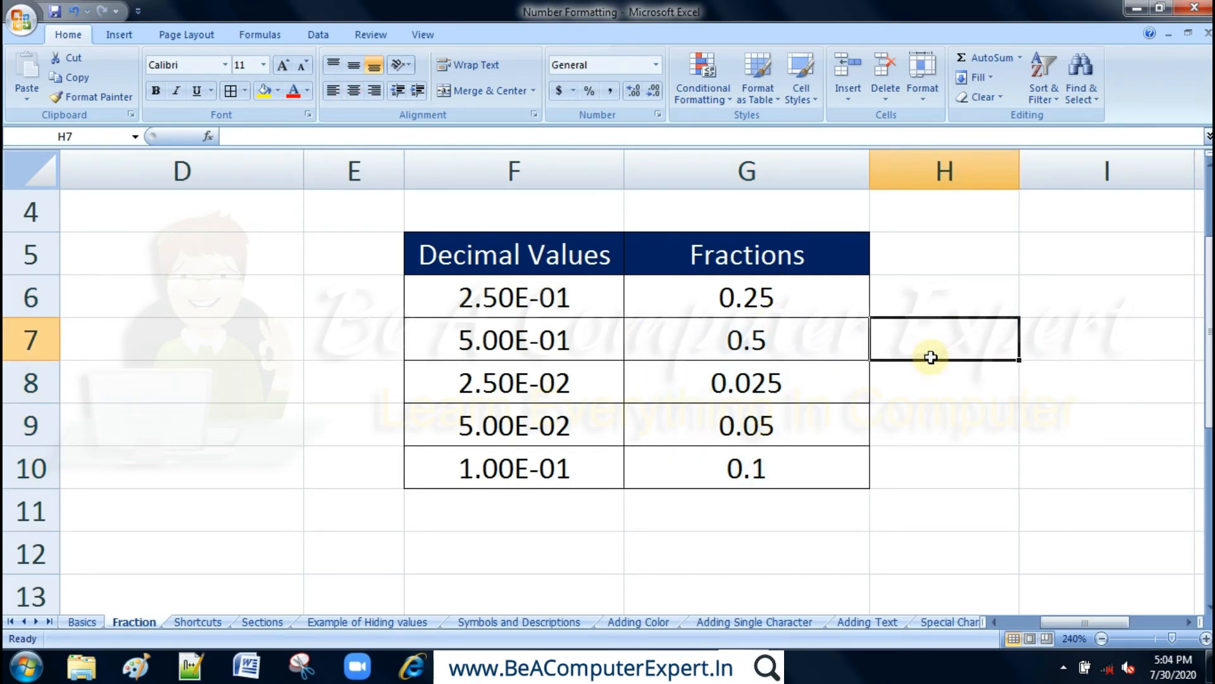
{"action": "type", "text": "89"}
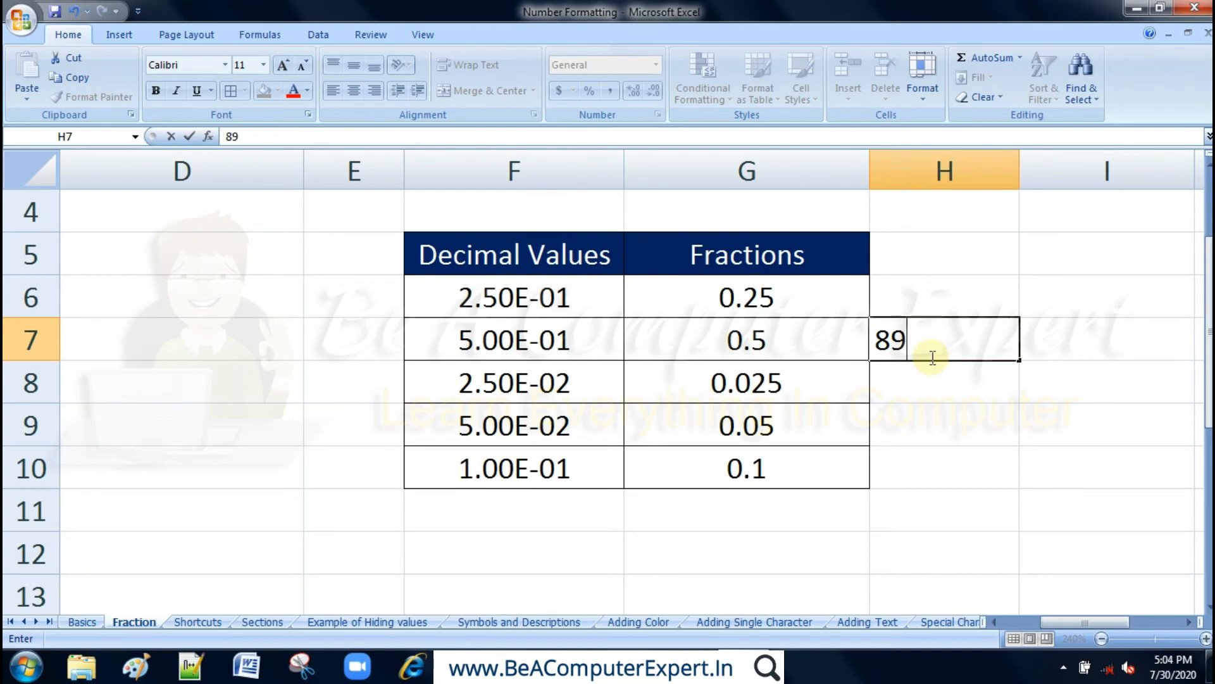
{"action": "key", "text": "Return"}
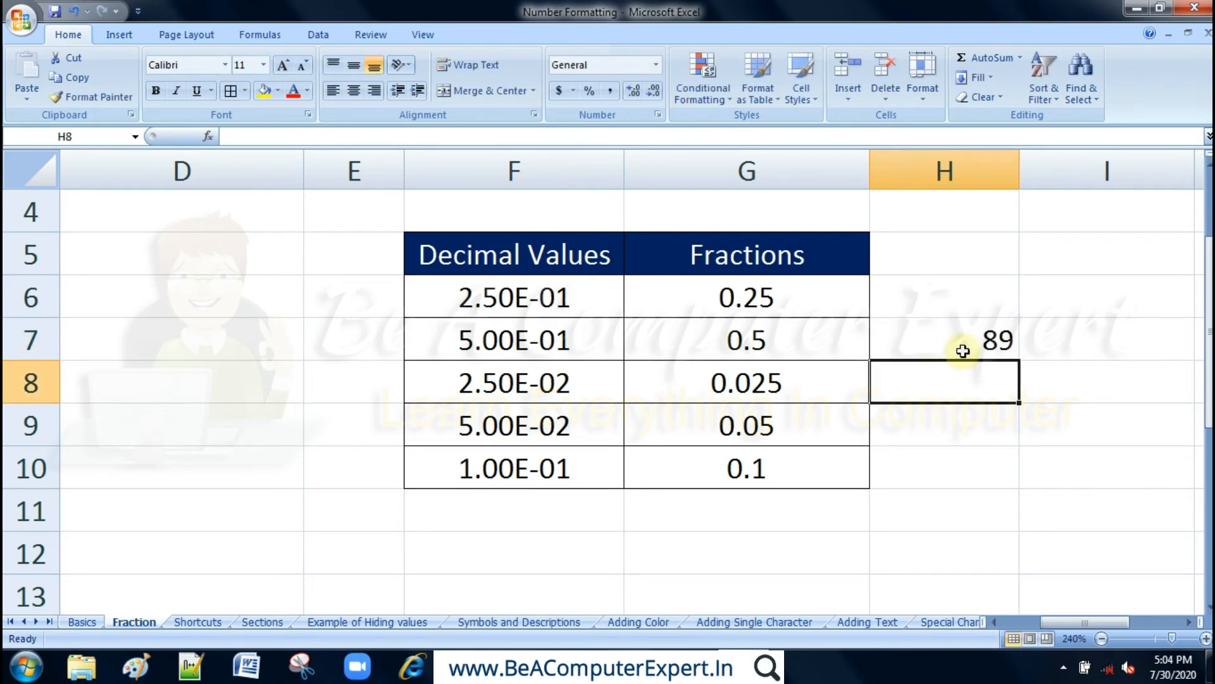
Step: Apply the Text number format to the sample number in H7
{"action": "left_click", "coordinate": [958, 346]}
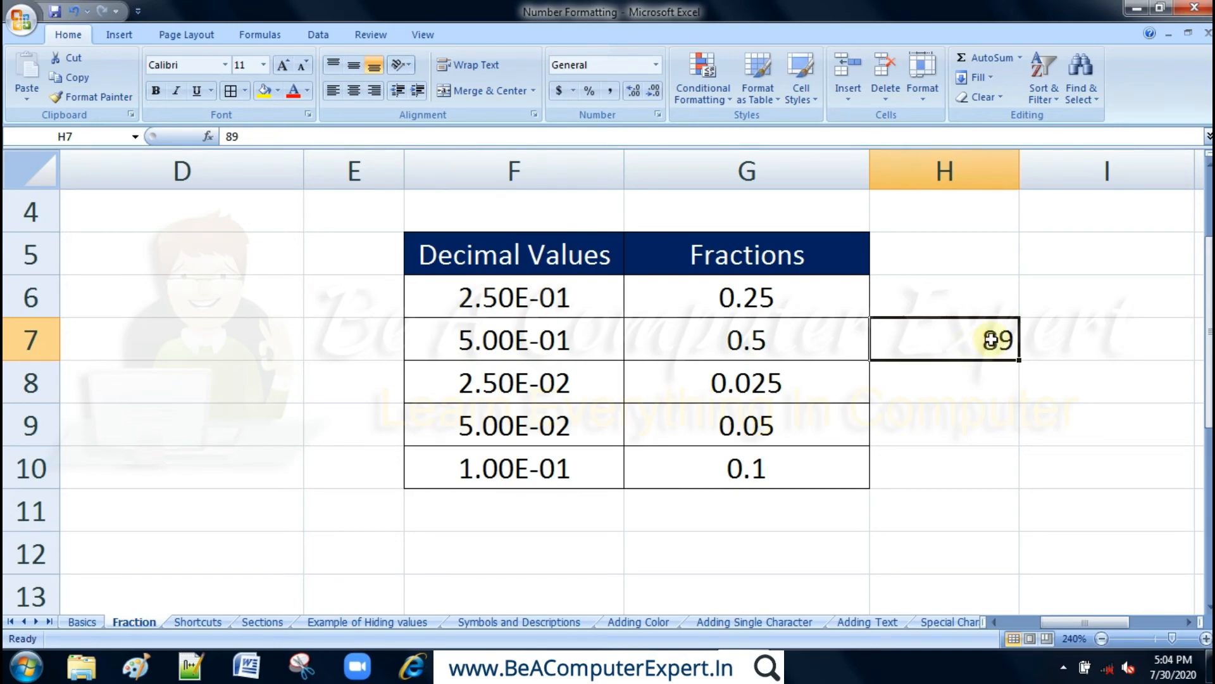
{"action": "left_click", "coordinate": [656, 65]}
{"action": "left_click_drag", "start_coordinate": [725, 221], "coordinate": [725, 259]}
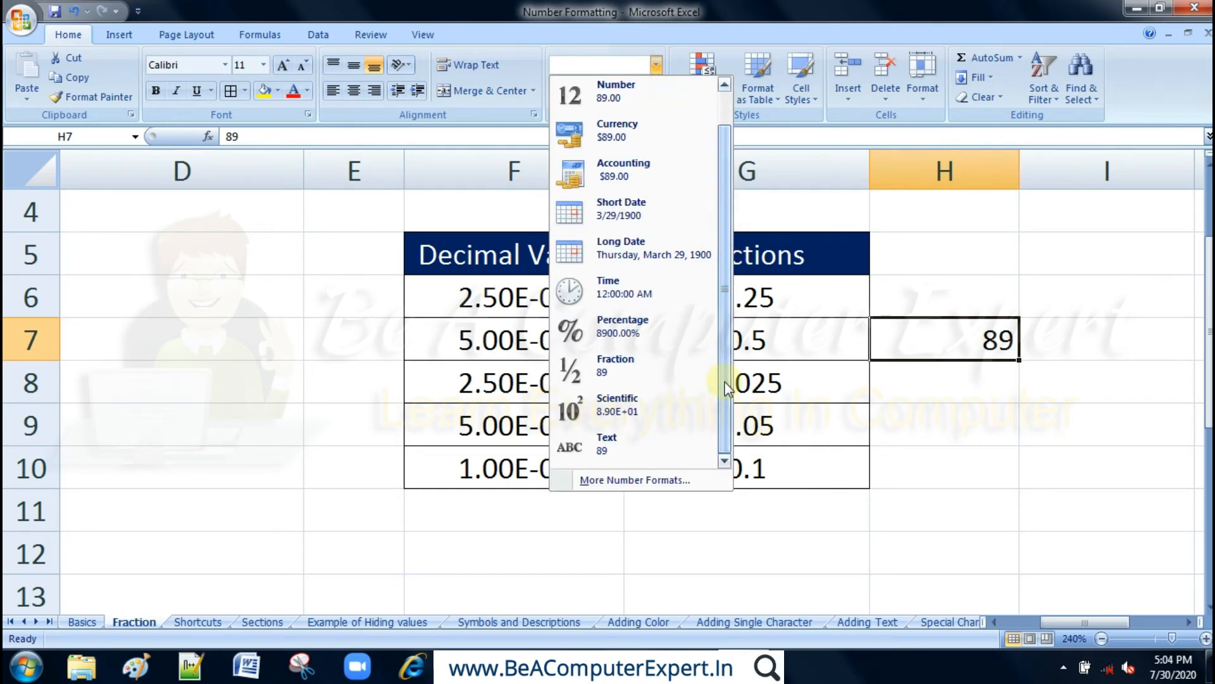
{"action": "left_click", "coordinate": [624, 451]}
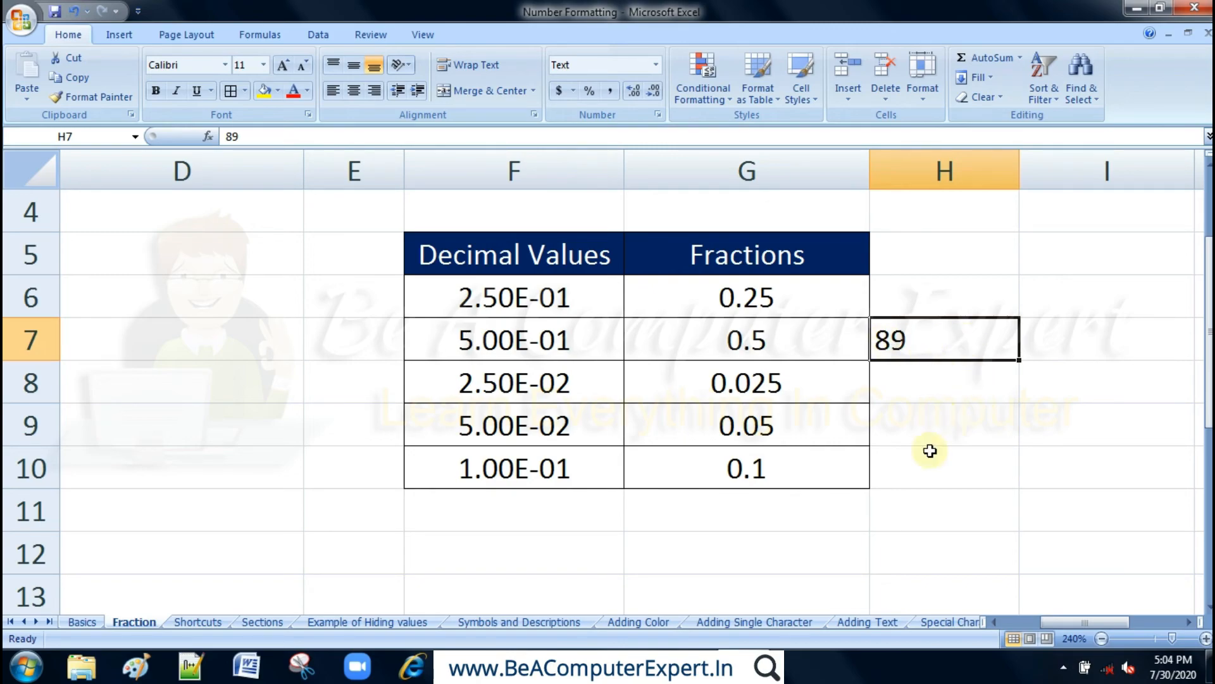
Step: Enter Hello in cell H9 and compare it with the Text-formatted values in H7 and G6:G10
{"action": "left_click", "coordinate": [931, 432]}
{"action": "type", "text": "Hello"}
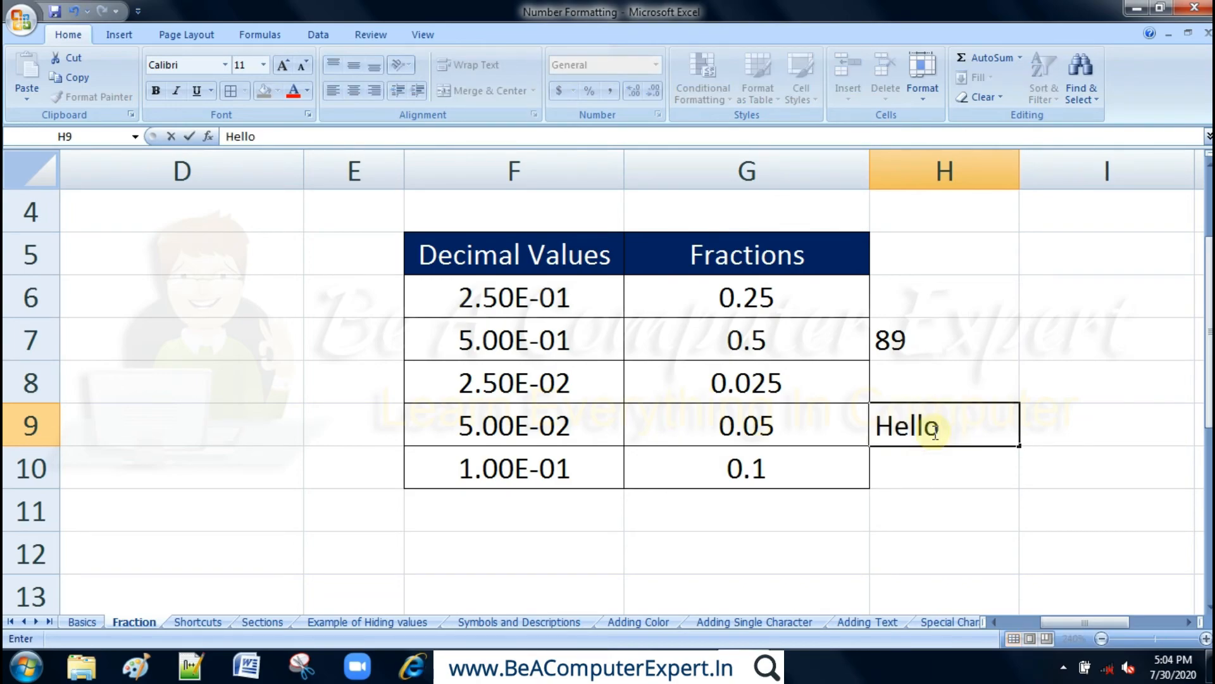
{"action": "key", "text": "Return"}
{"action": "left_click", "coordinate": [933, 431]}
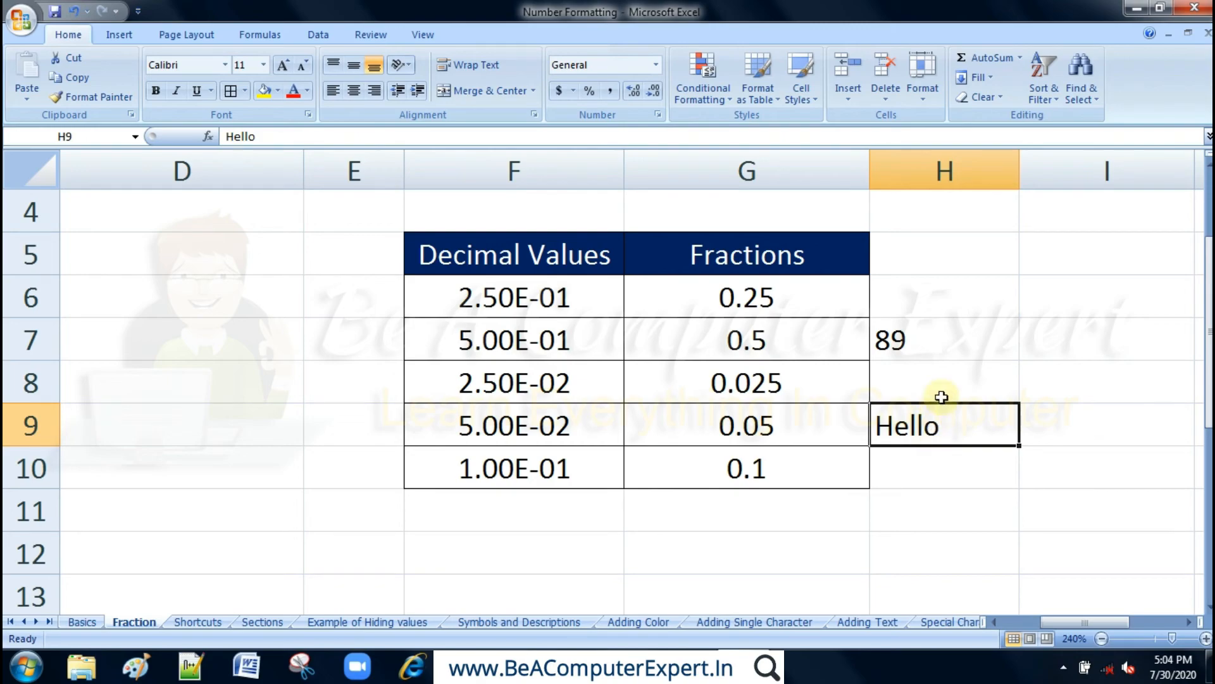
{"action": "left_click", "coordinate": [946, 329]}
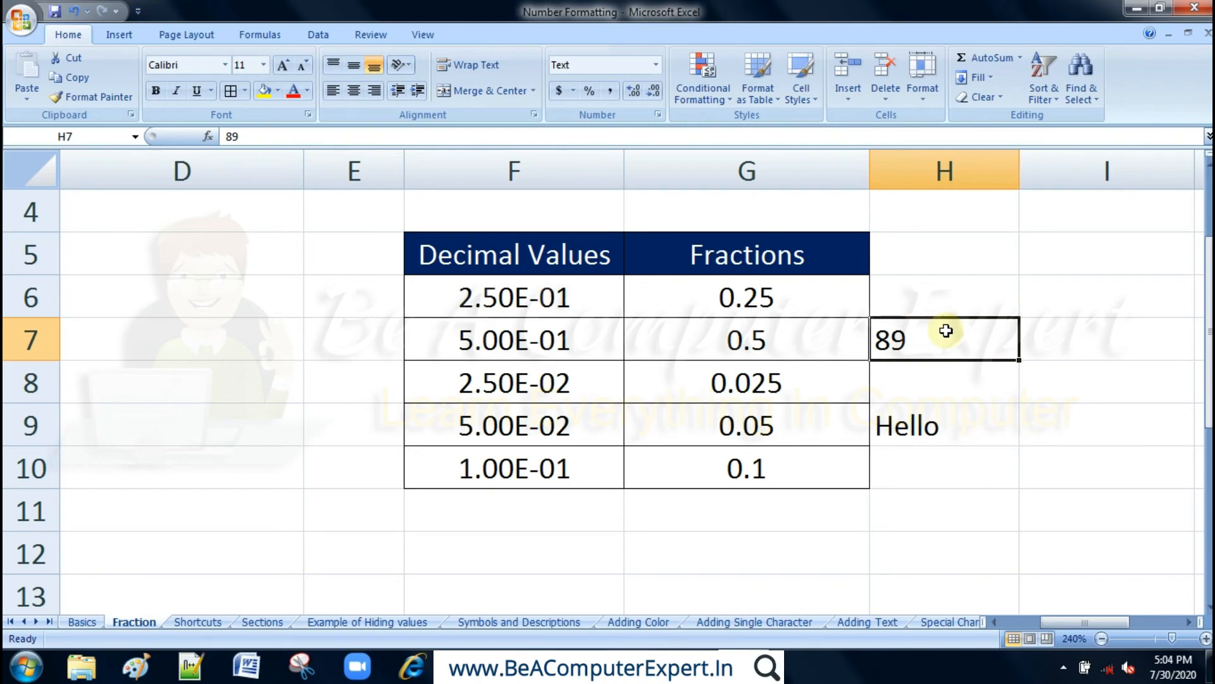
{"action": "left_click_drag", "start_coordinate": [802, 299], "coordinate": [798, 455]}
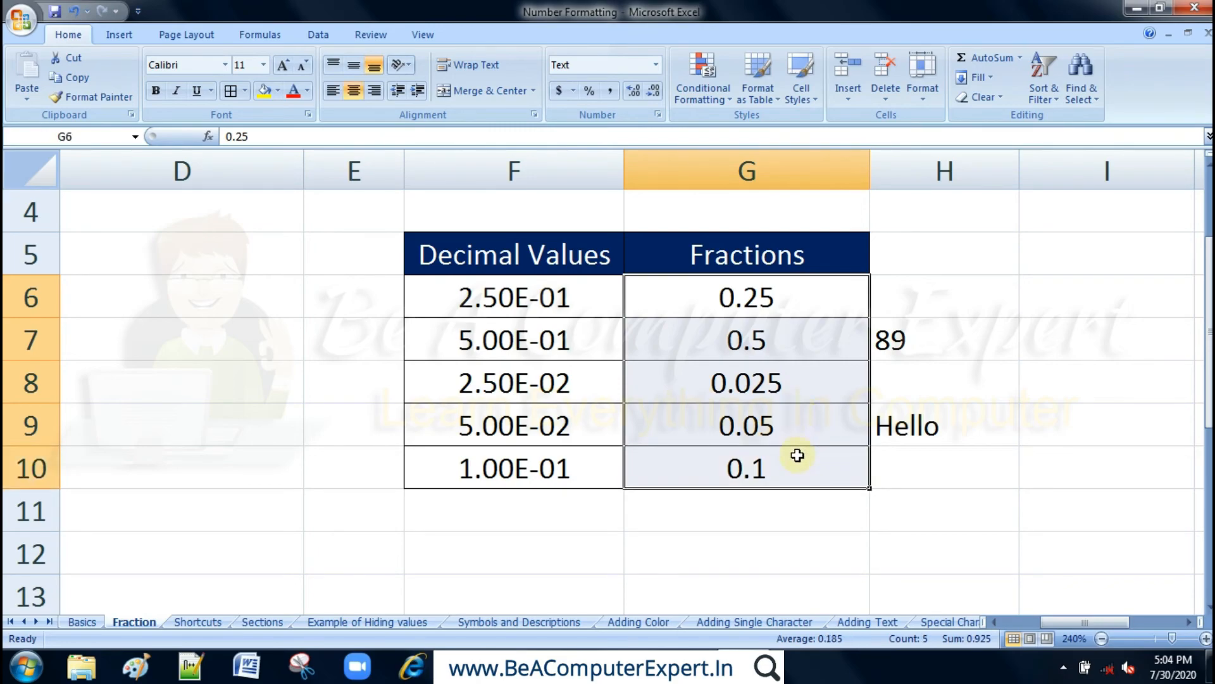
{"action": "left_click", "coordinate": [918, 340]}
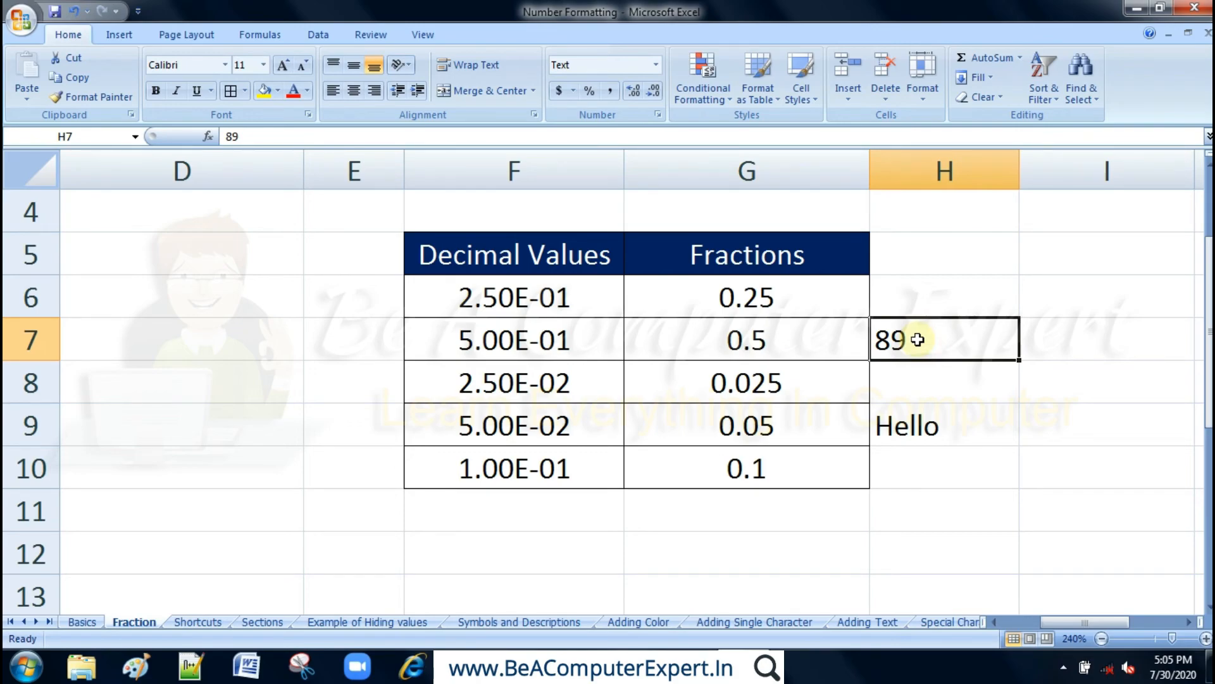
Step: Look over the full list of number formats and the Format Cells number settings for the 89 in H7
{"action": "left_click", "coordinate": [656, 64]}
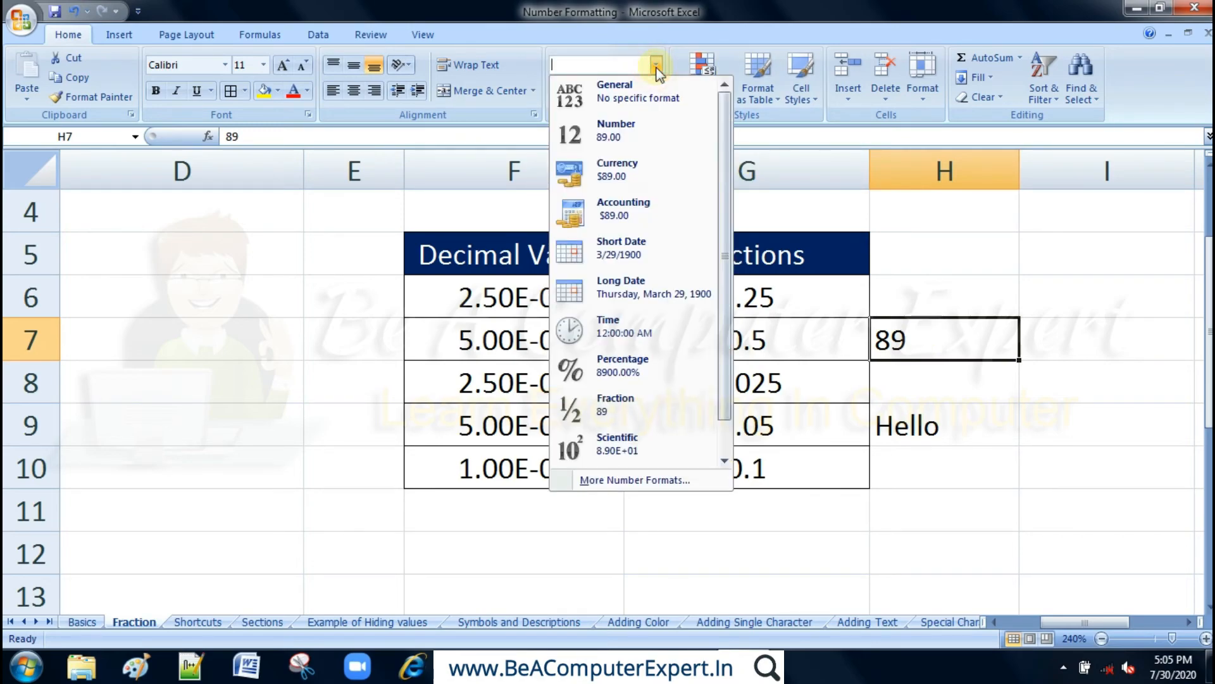
{"action": "left_click_drag", "start_coordinate": [726, 135], "coordinate": [724, 196]}
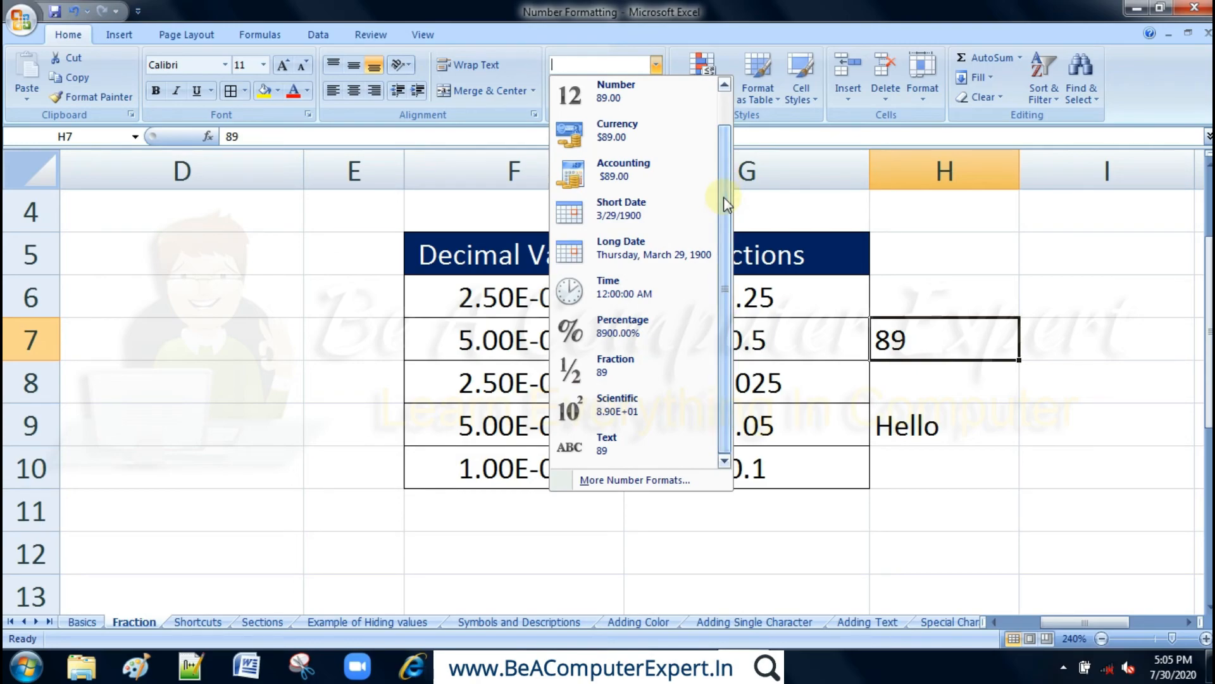
{"action": "left_click", "coordinate": [635, 482]}
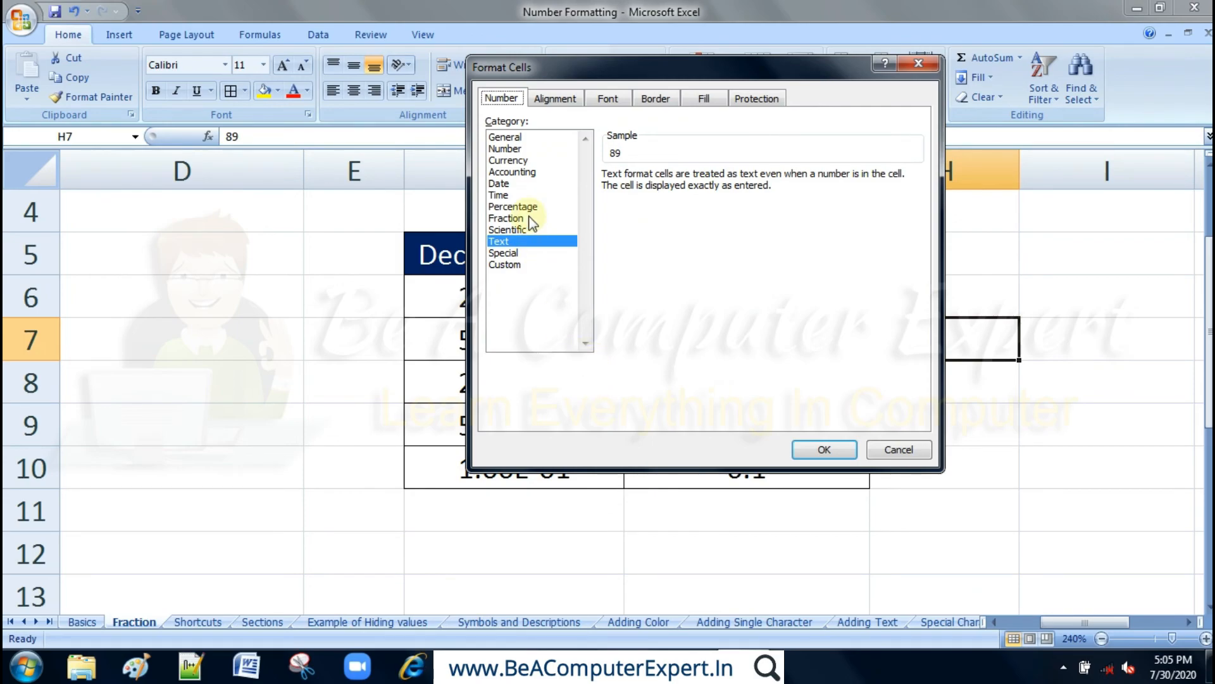
{"action": "left_click", "coordinate": [899, 449]}
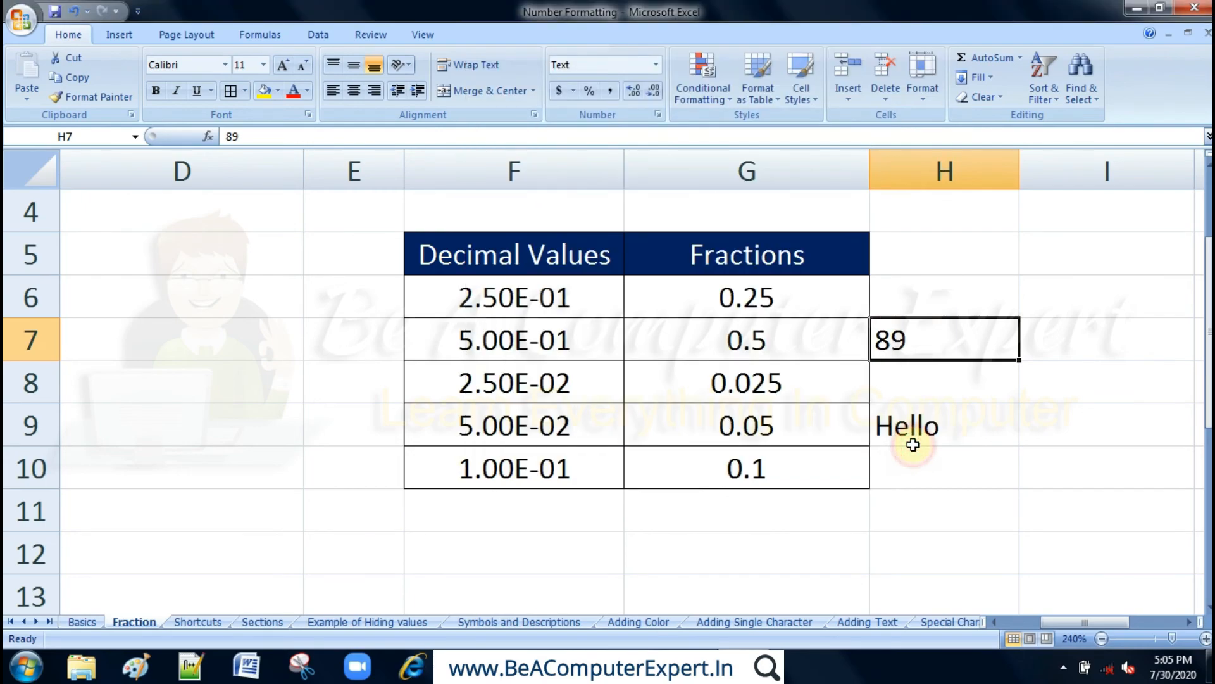
{"action": "left_click", "coordinate": [658, 115]}
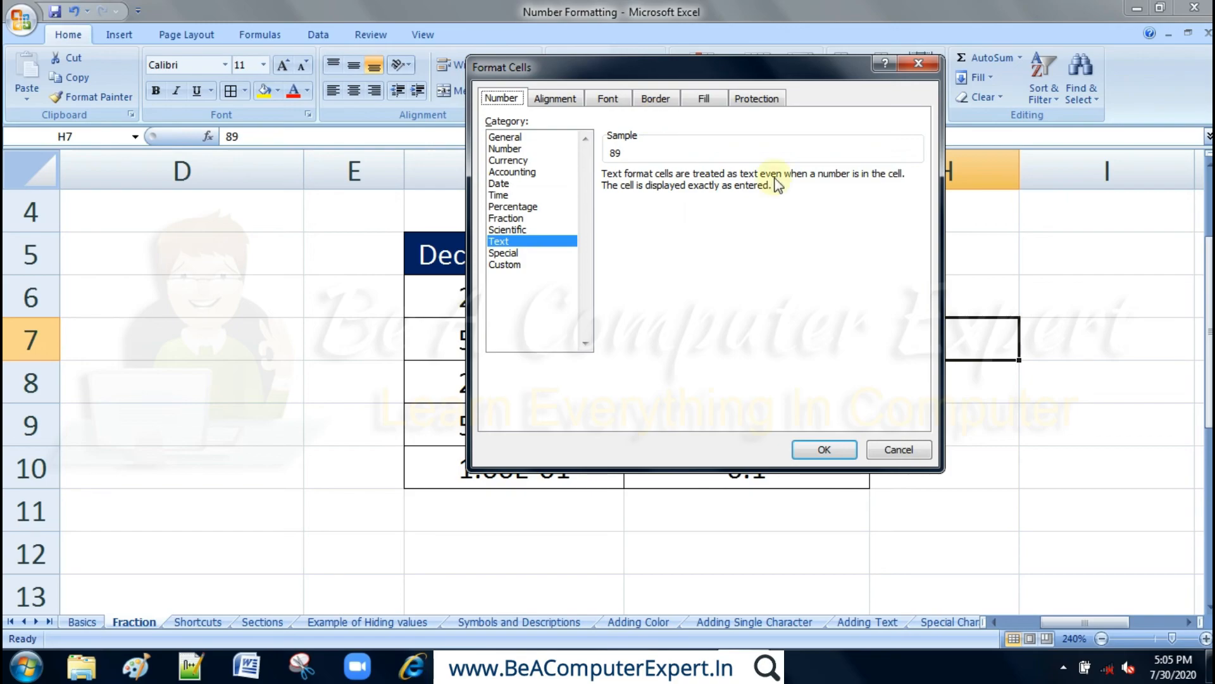
{"action": "left_click", "coordinate": [914, 447]}
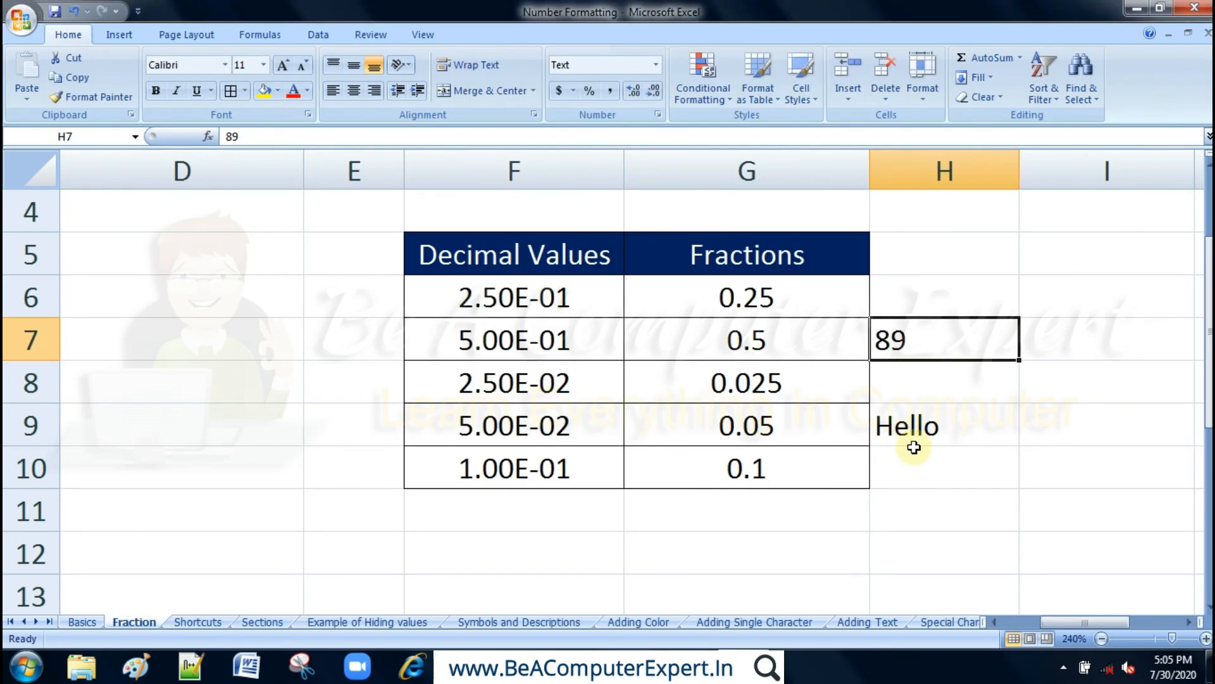
Step: View the Format Cells number settings for cell G8 in the Fractions column through each available way of opening them
{"action": "right_click", "coordinate": [753, 390]}
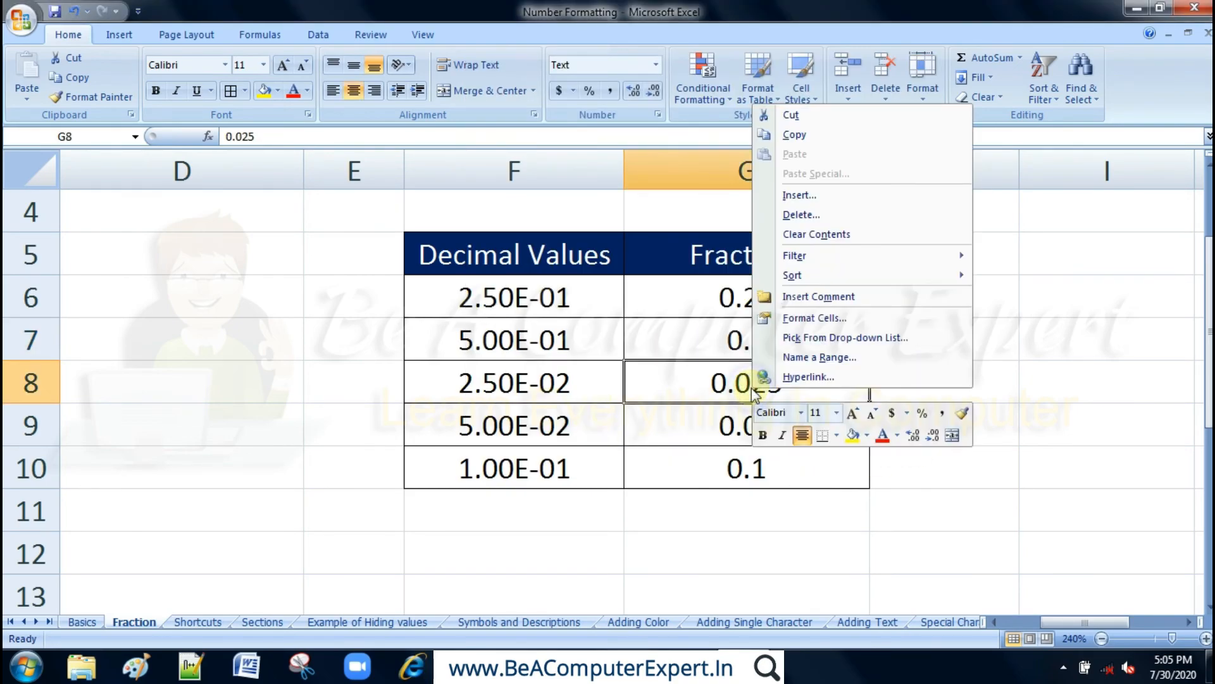
{"action": "left_click", "coordinate": [796, 319]}
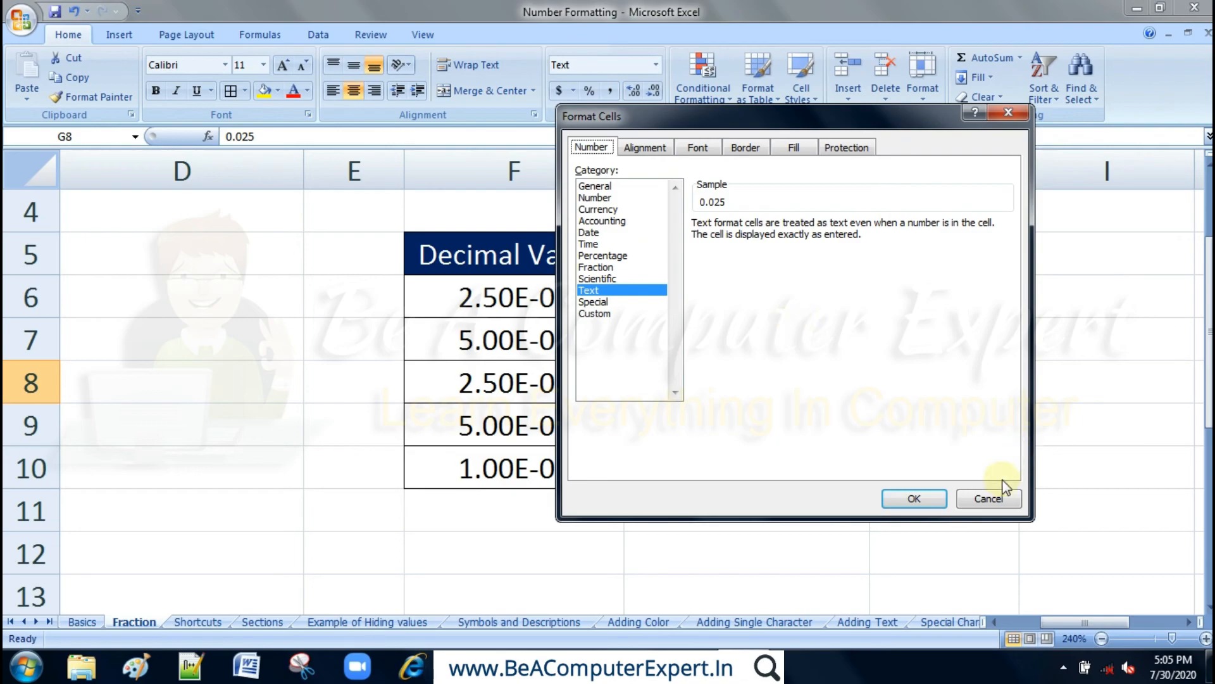
{"action": "left_click", "coordinate": [989, 501]}
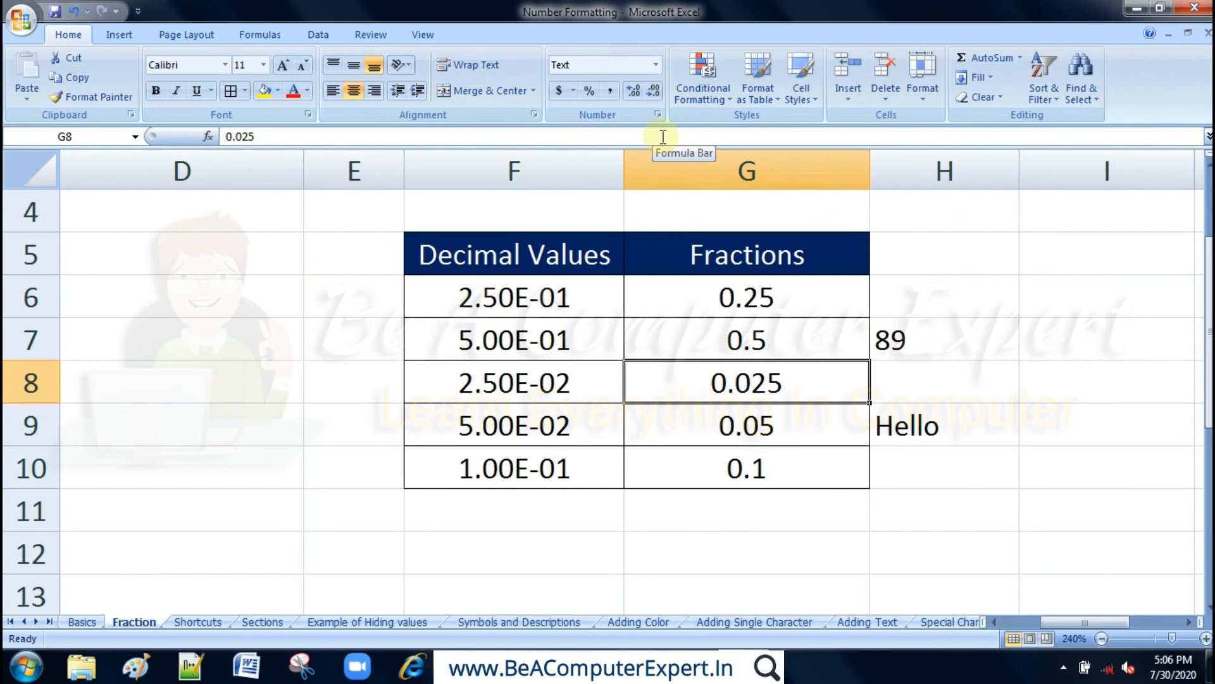
{"action": "left_click", "coordinate": [655, 66]}
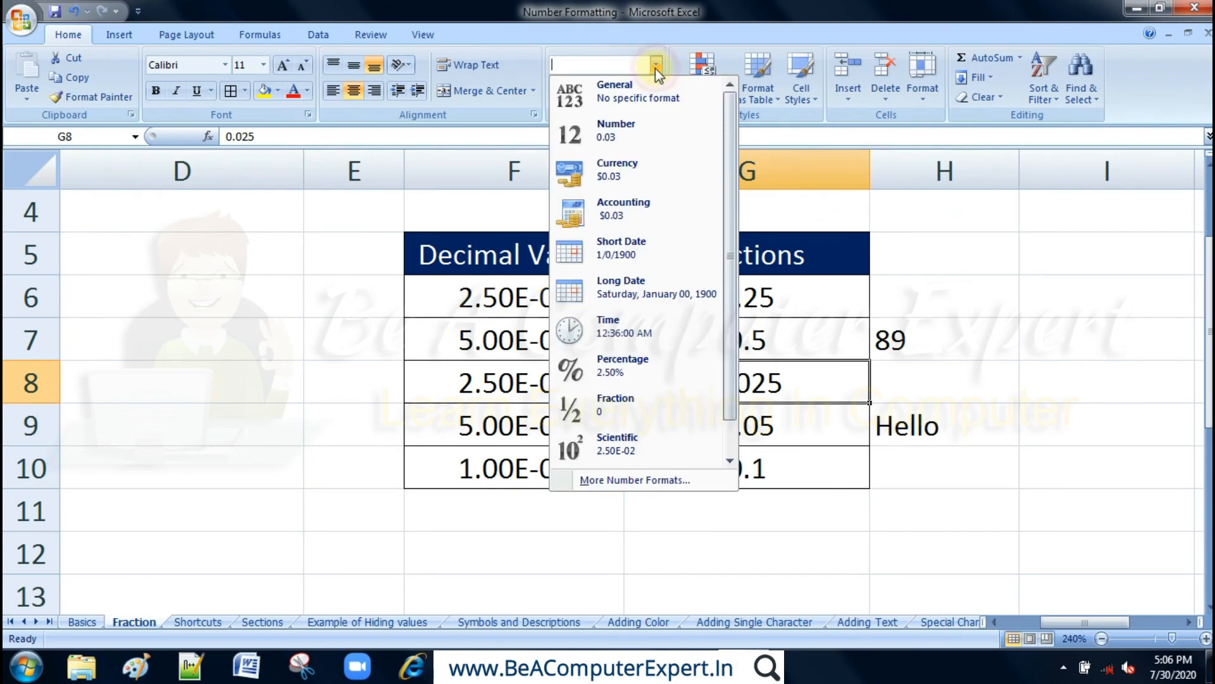
{"action": "left_click", "coordinate": [622, 478]}
{"action": "left_click", "coordinate": [898, 449]}
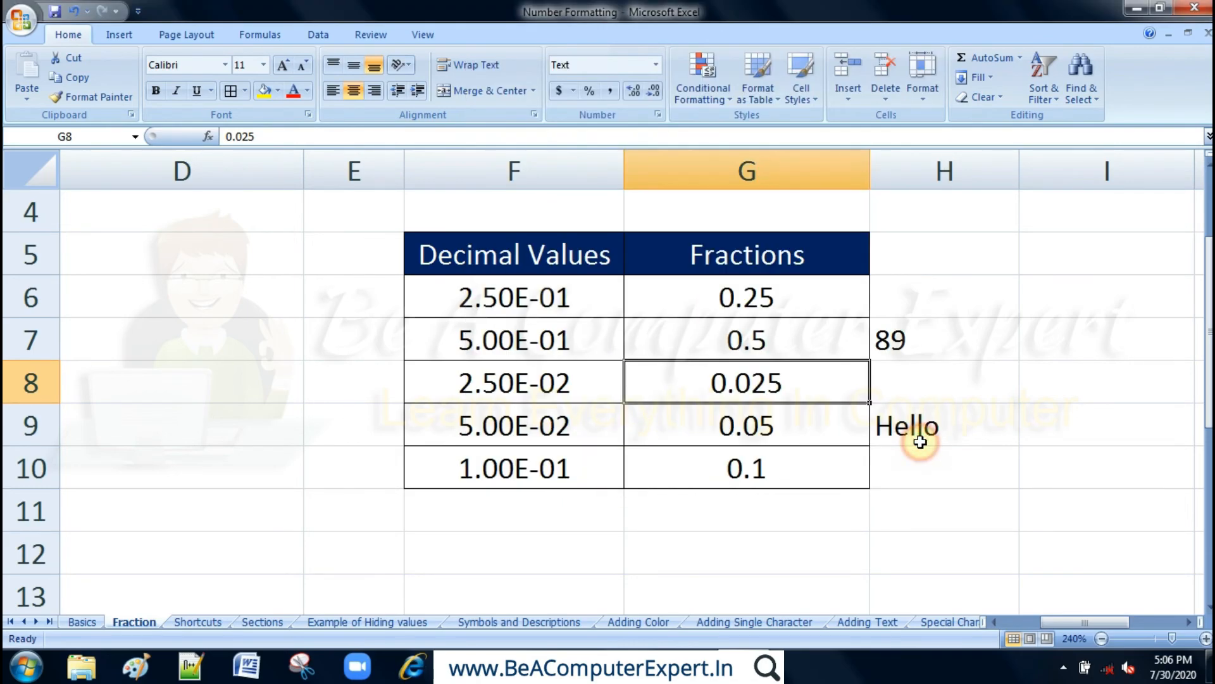
{"action": "left_click", "coordinate": [658, 114]}
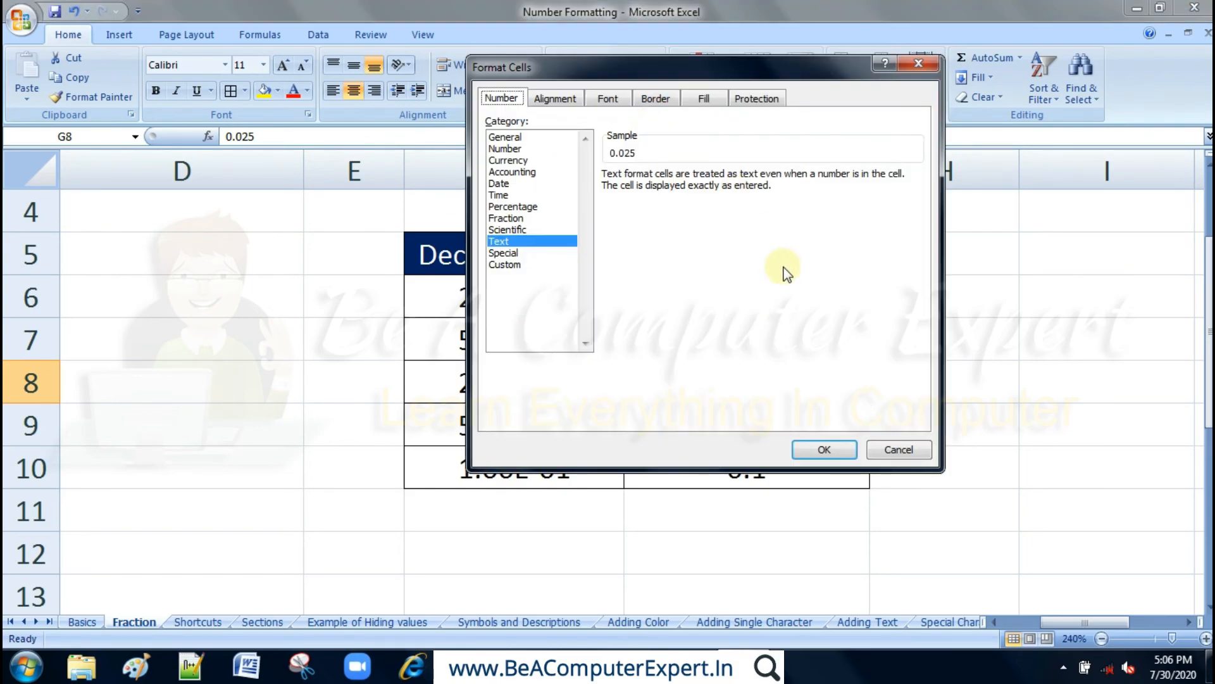
{"action": "left_click", "coordinate": [892, 446]}
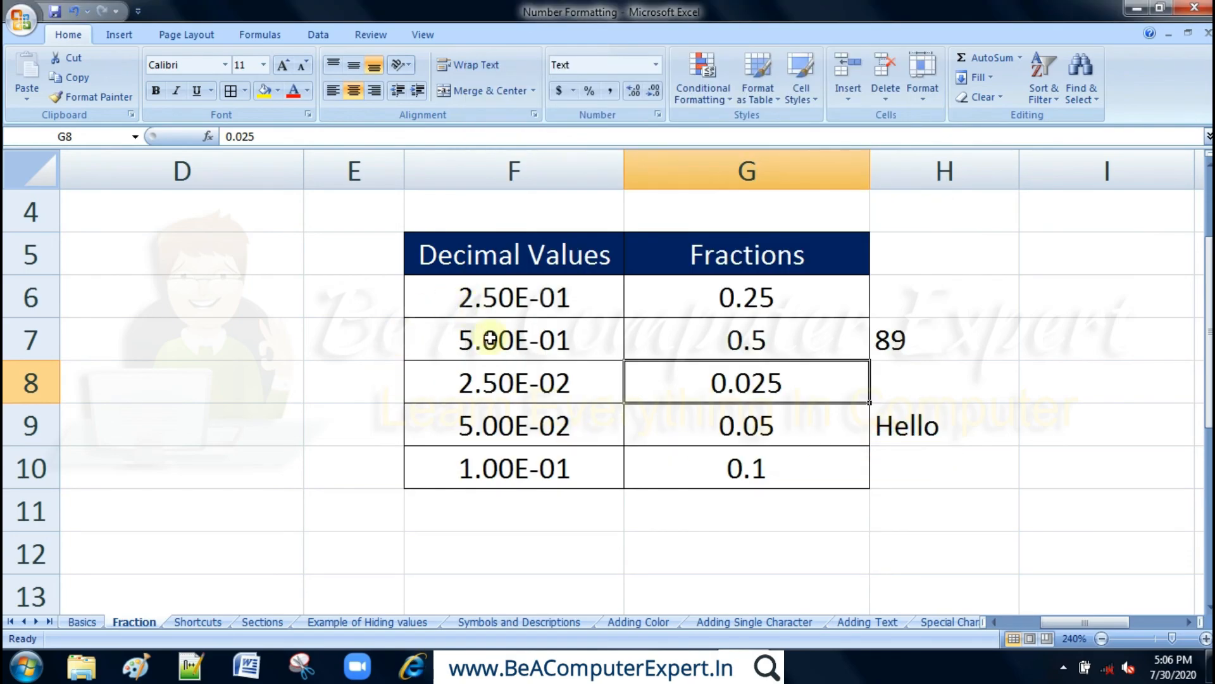
Step: View the Format Cells number categories for the empty cell D7 beside the table
{"action": "right_click", "coordinate": [271, 318]}
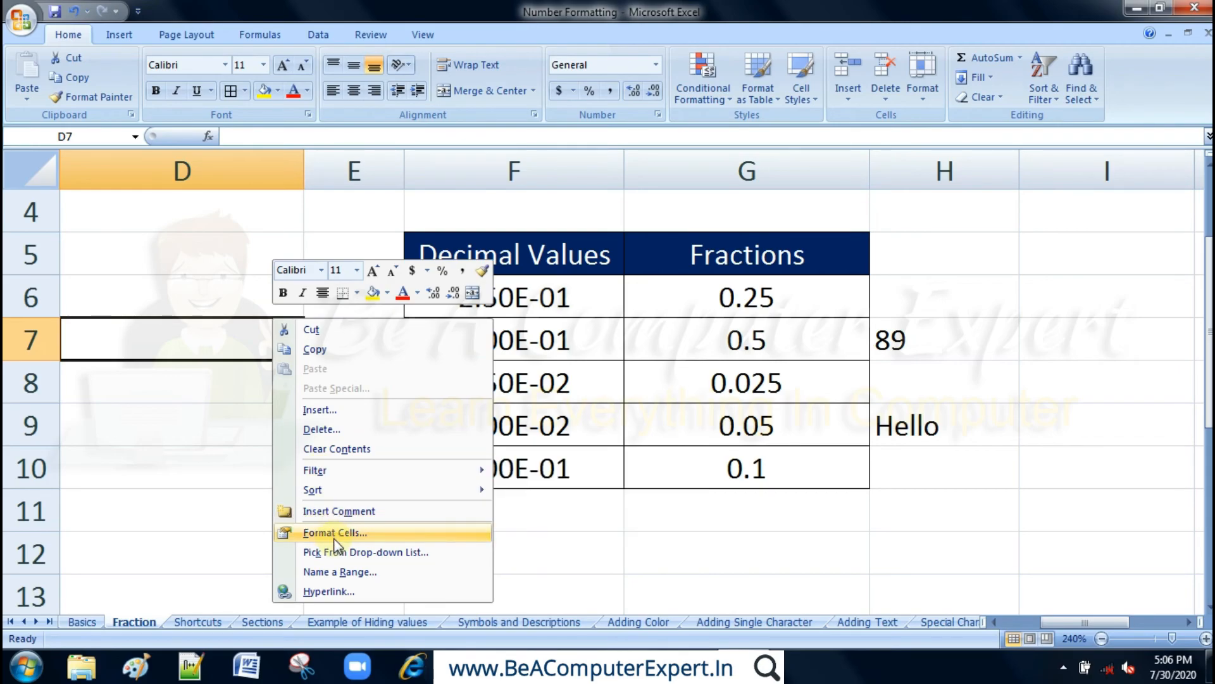
{"action": "left_click", "coordinate": [335, 534]}
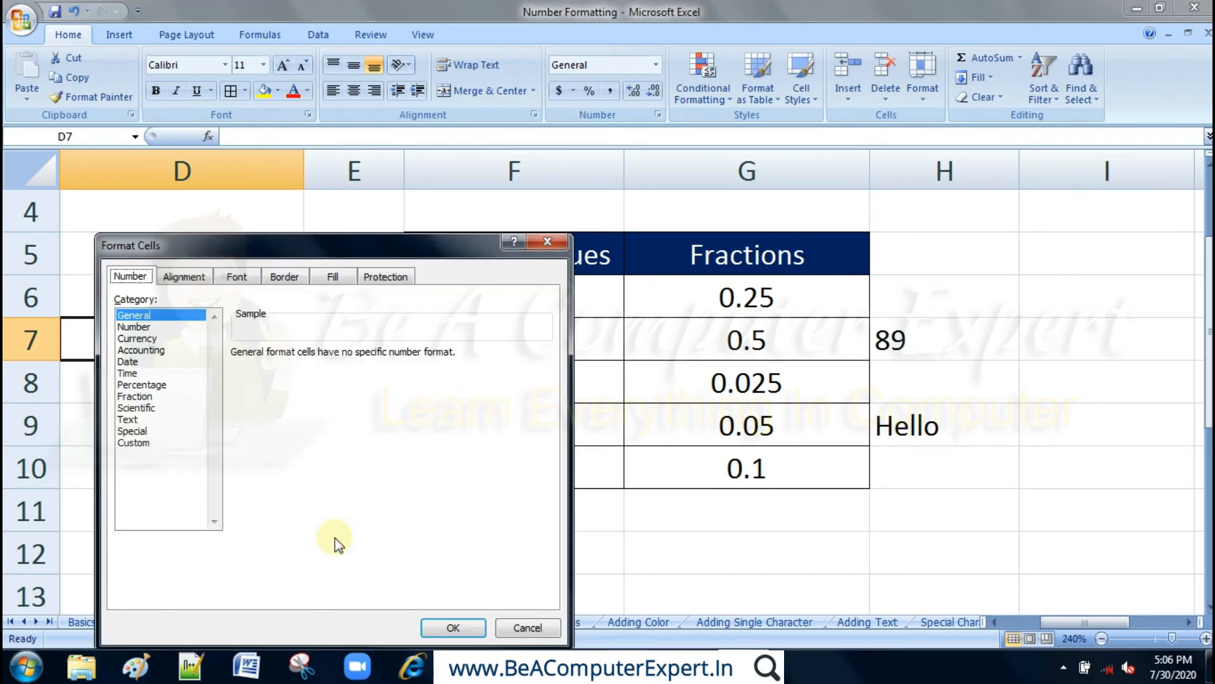
{"action": "left_click_drag", "start_coordinate": [338, 236], "coordinate": [605, 169]}
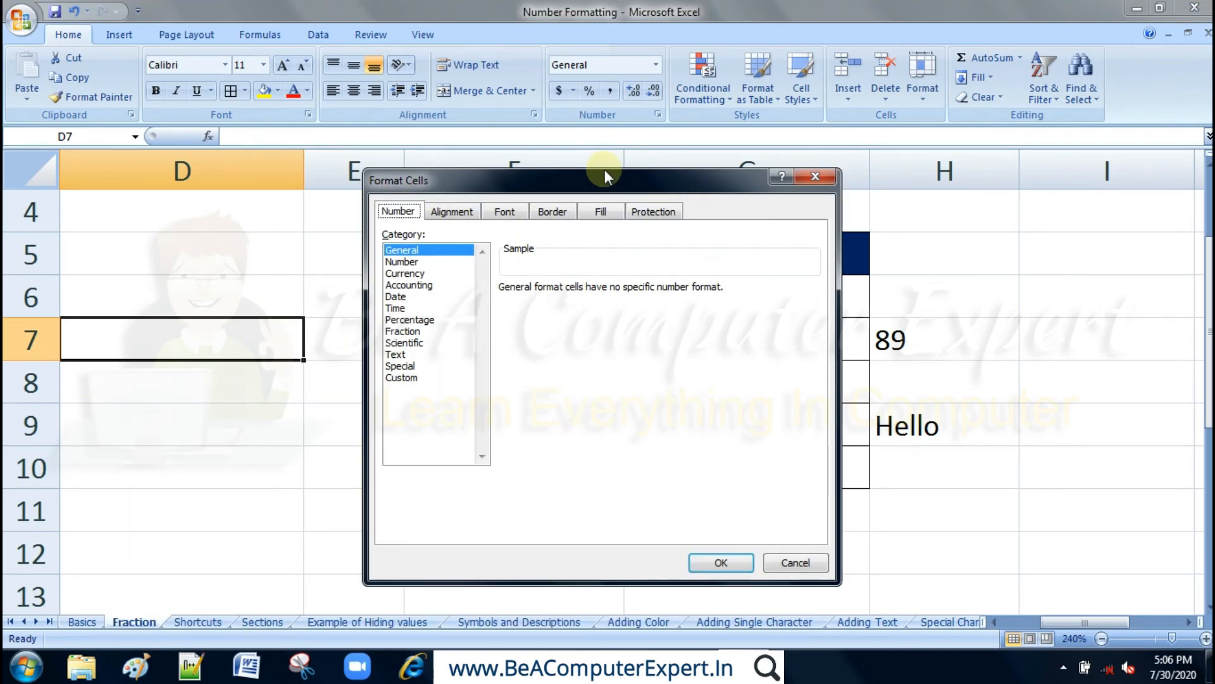
{"action": "left_click", "coordinate": [819, 562]}
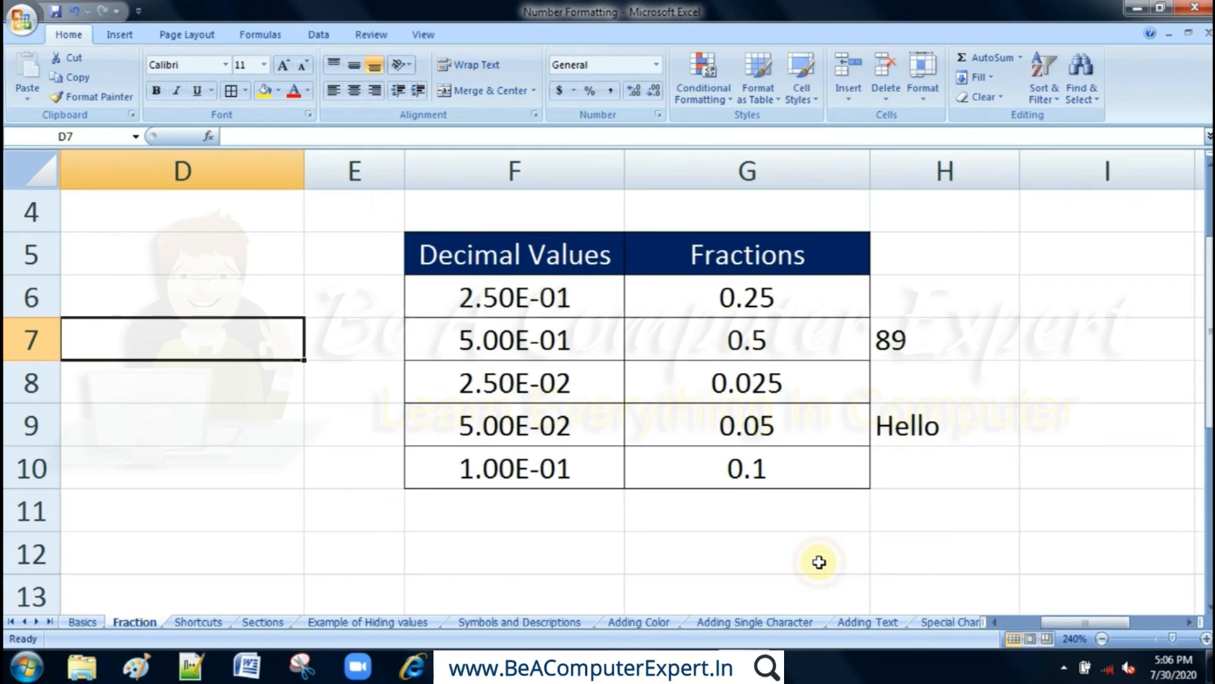
{"action": "key", "text": "ctrl+1"}
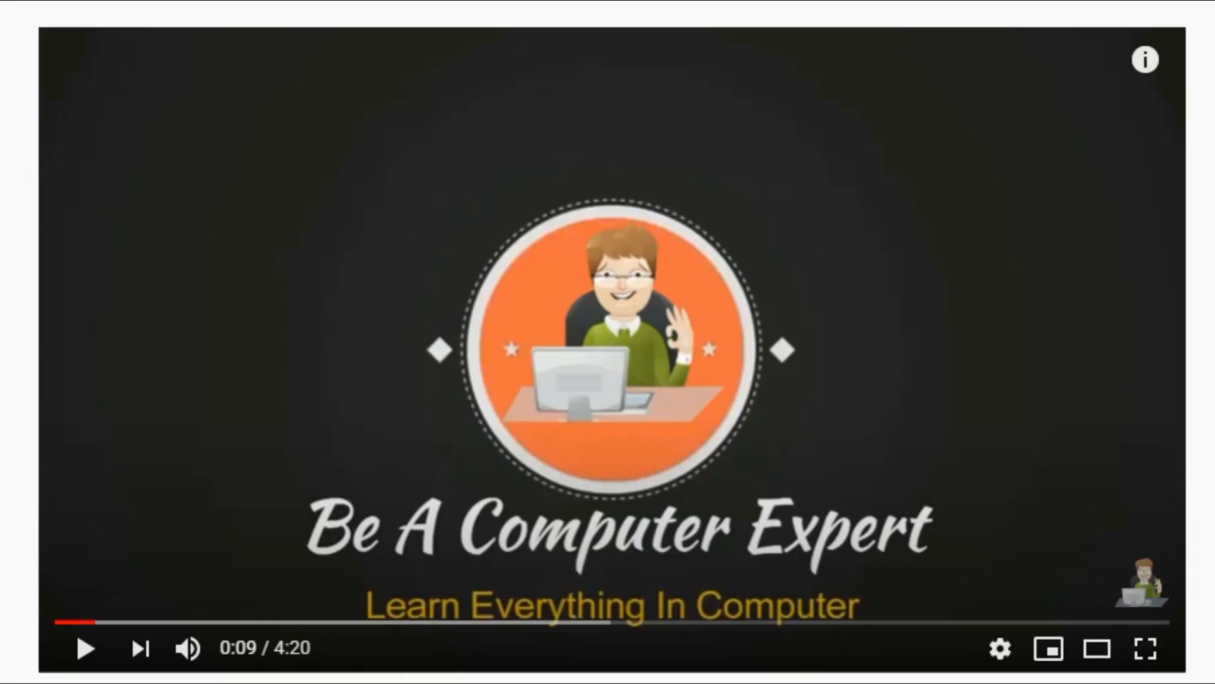
Step: On the YouTube video page, subscribe to the Be A Computer Expert channel and turn on all notifications
{"action": "scroll", "coordinate": [607, 342], "scroll_direction": "down", "scroll_amount": 3}
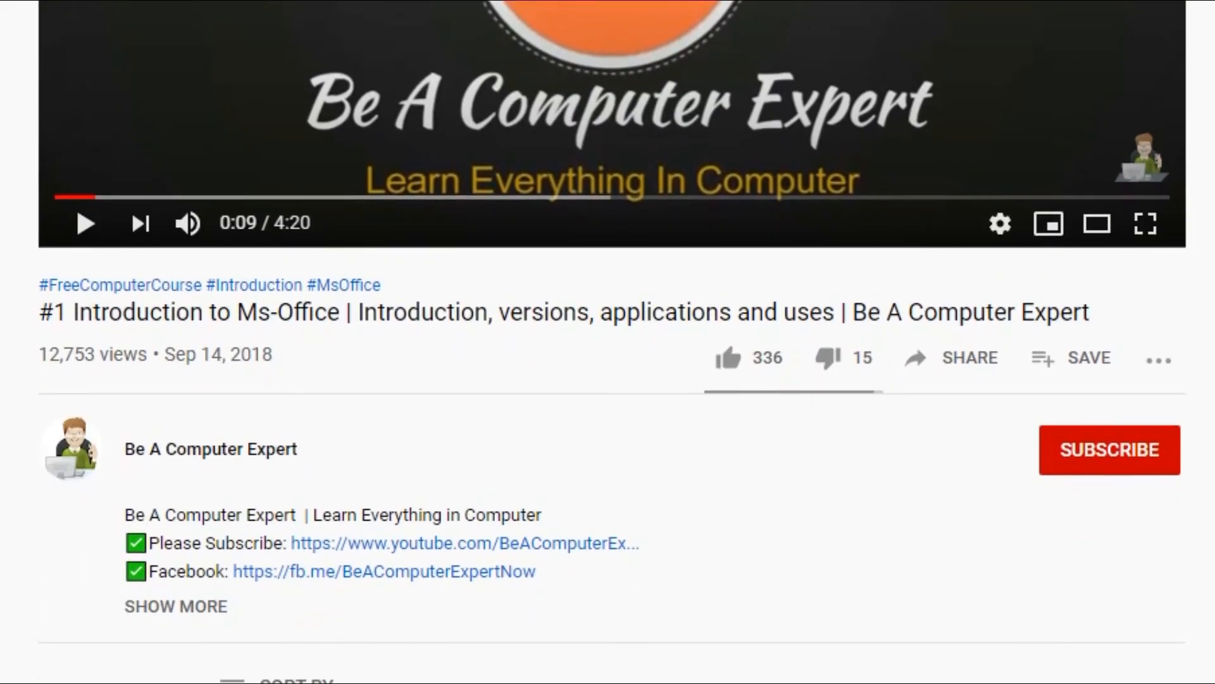
{"action": "left_click", "coordinate": [1092, 444]}
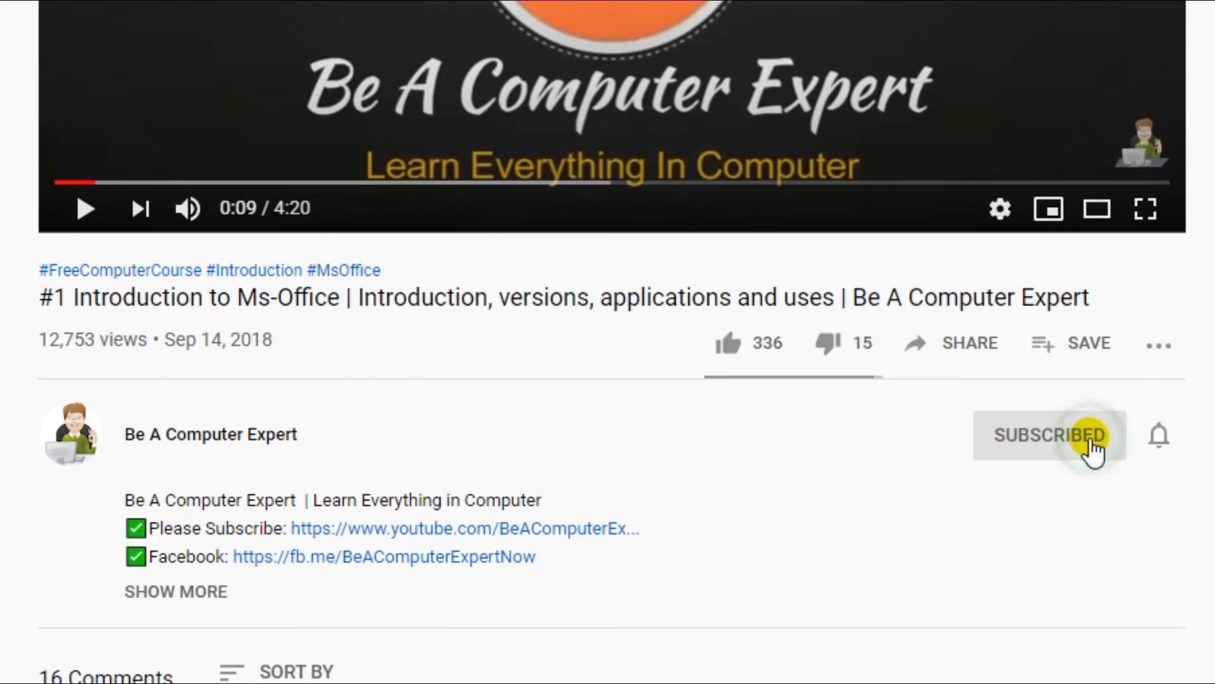
{"action": "left_click", "coordinate": [1165, 437]}
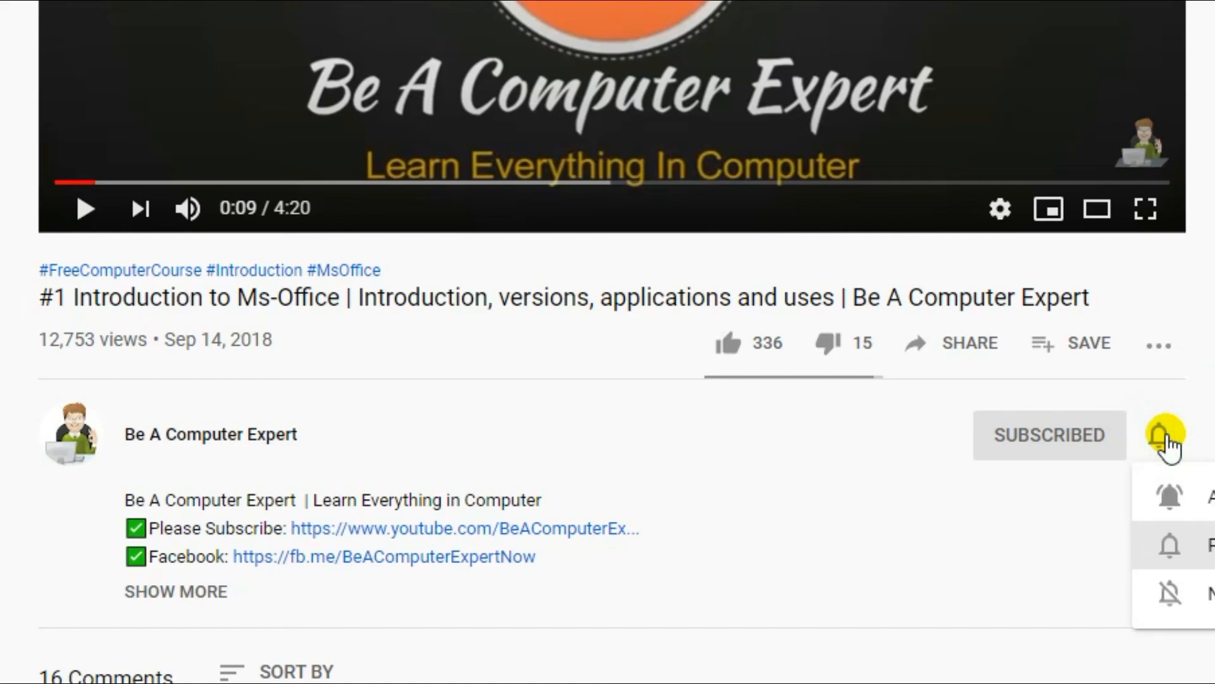
{"action": "left_click", "coordinate": [1200, 505]}
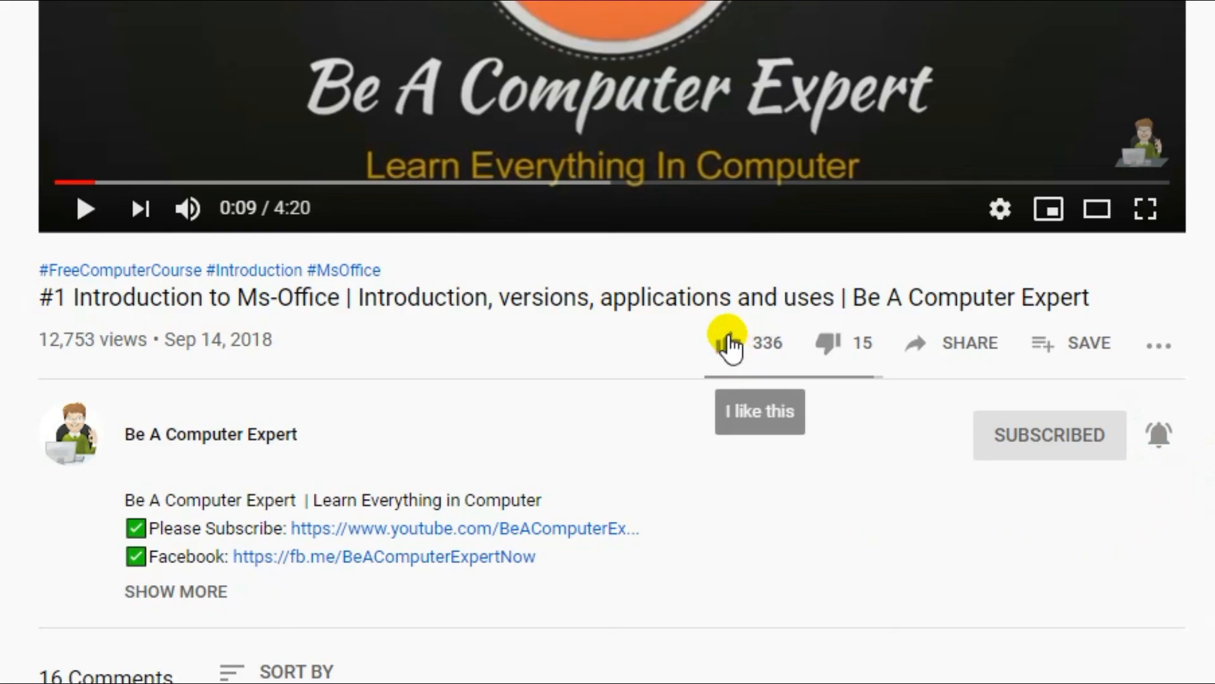
Step: Like the Introduction to Ms-Office video and write "Any suggestions or feedback" as a public comment
{"action": "left_click", "coordinate": [730, 337]}
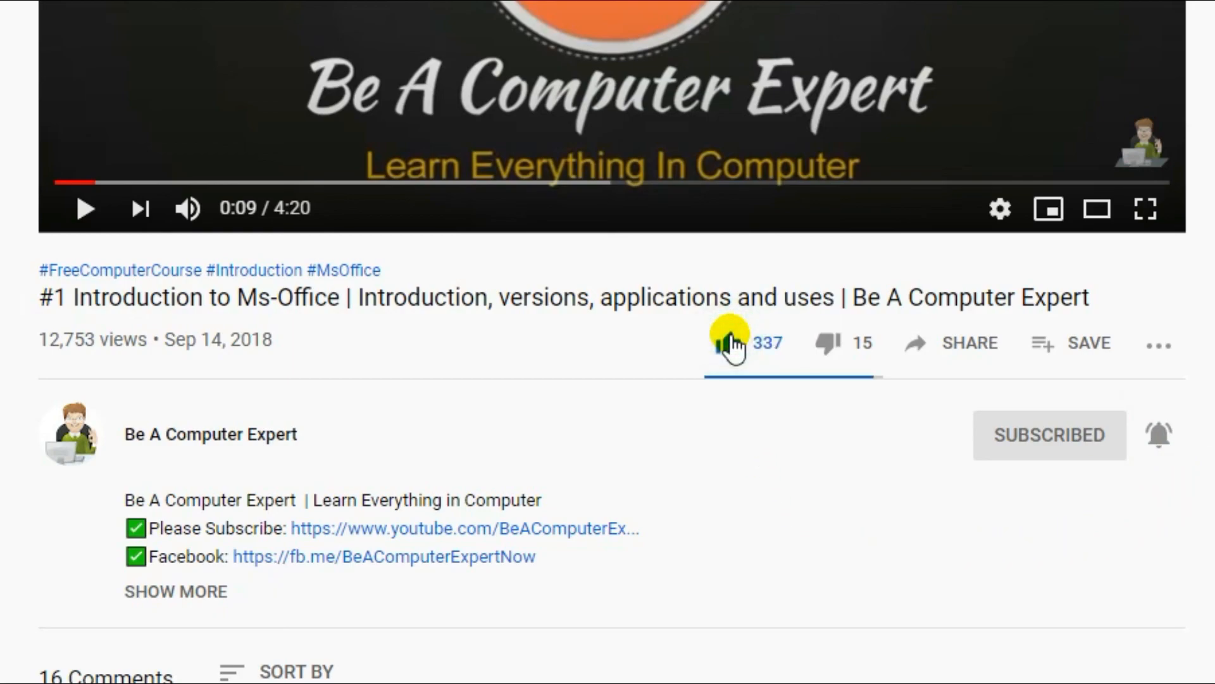
{"action": "scroll", "coordinate": [608, 342], "scroll_direction": "down", "scroll_amount": 1}
{"action": "scroll", "coordinate": [176, 209], "scroll_direction": "down", "scroll_amount": 7}
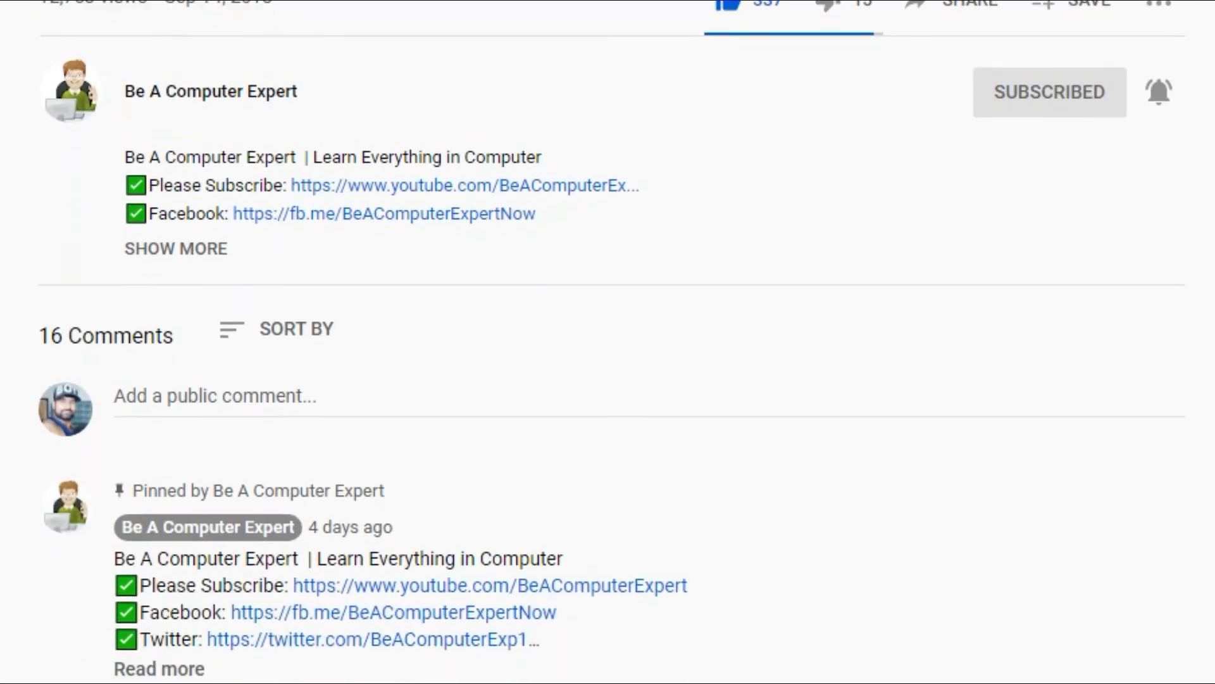
{"action": "left_click", "coordinate": [185, 209]}
{"action": "type", "text": "Any suggest"}
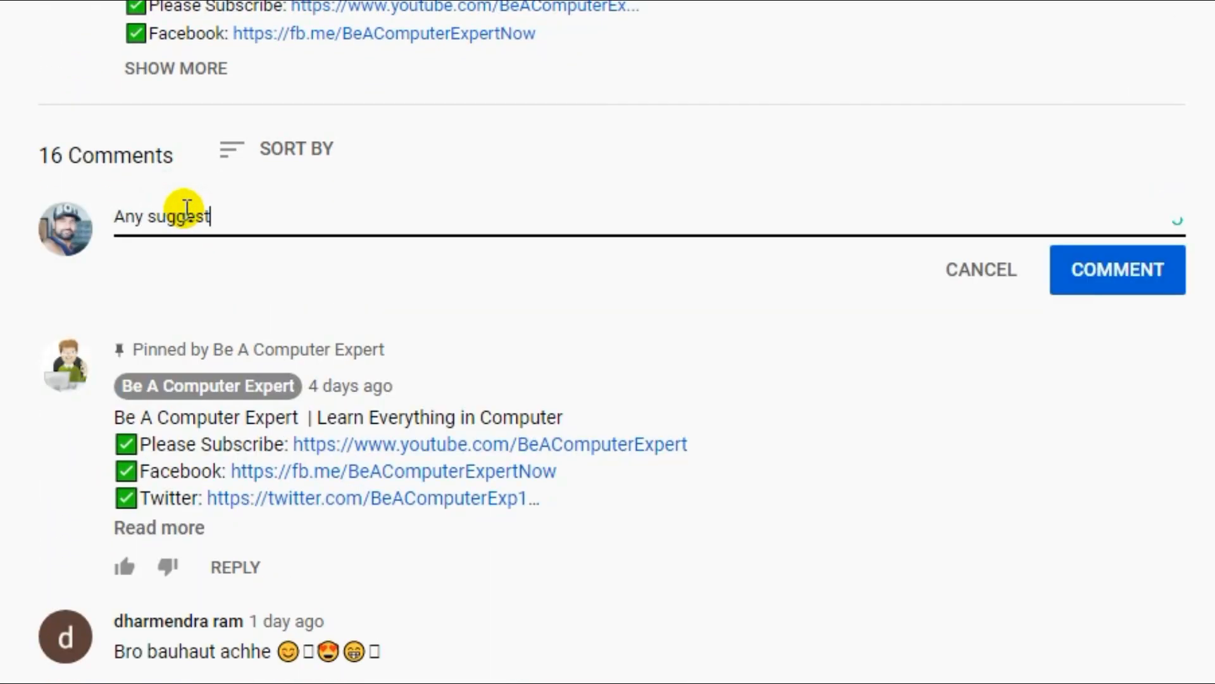
{"action": "type", "text": "ions or feedback"}
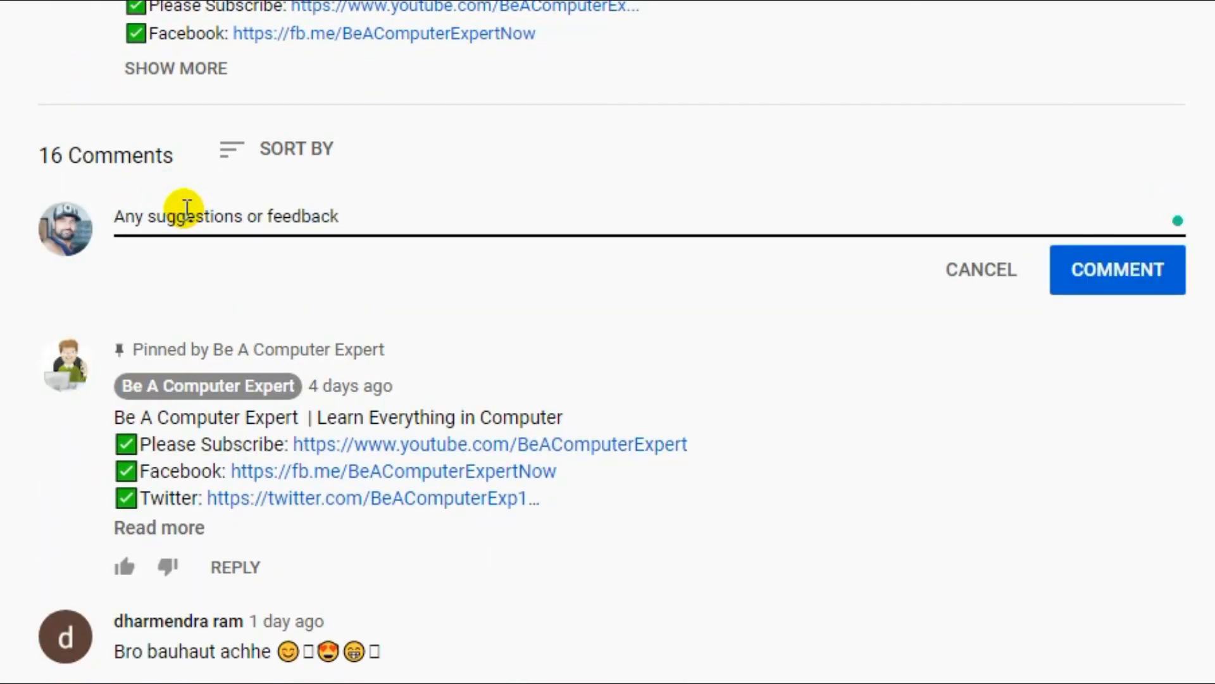